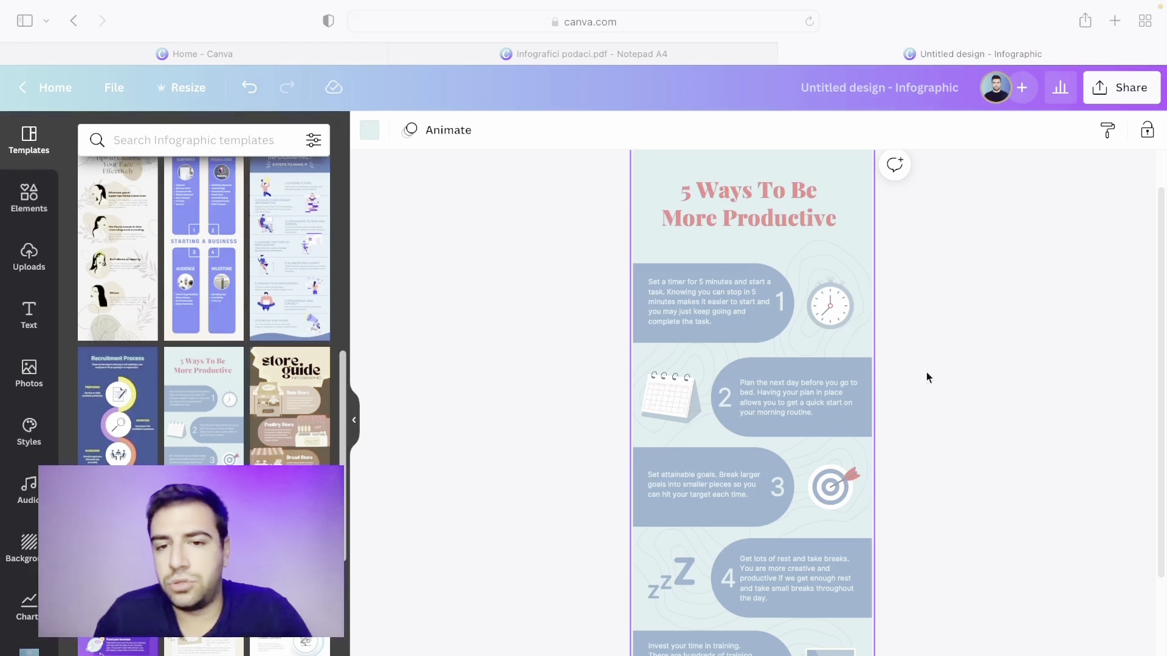
# Look over the "5 Ways To Be More Productive" infographic template on the page from its title to step 5
pyautogui.scroll(-3, 723, 419)
pyautogui.scroll(4, 815, 473)
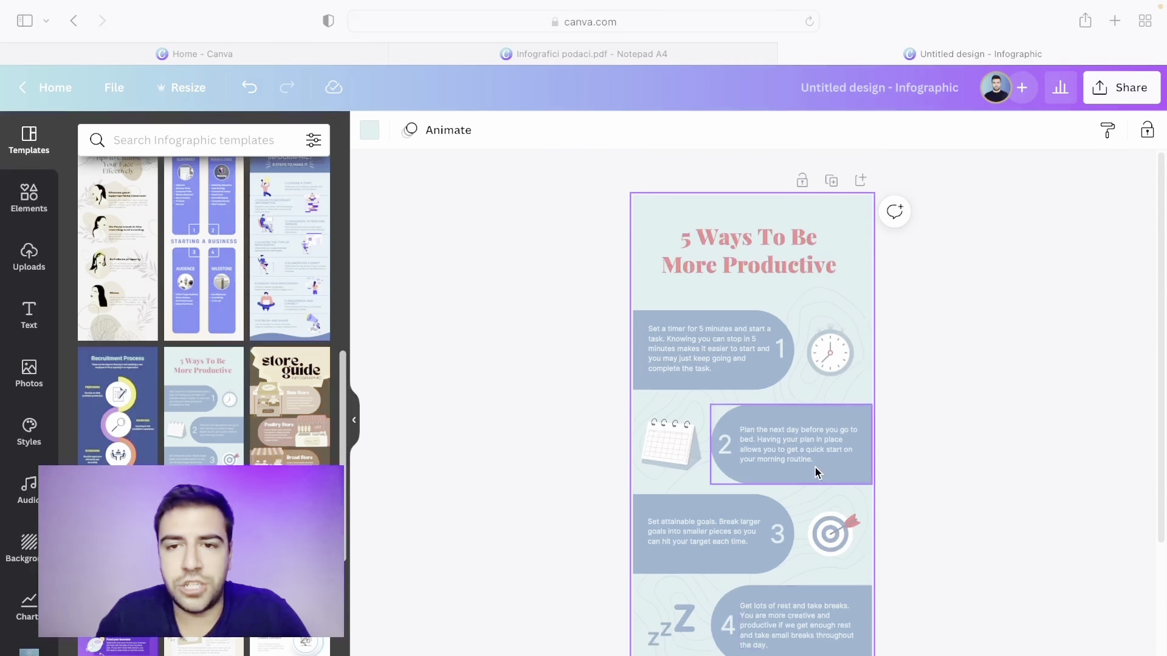
pyautogui.scroll(-2, 850, 480)
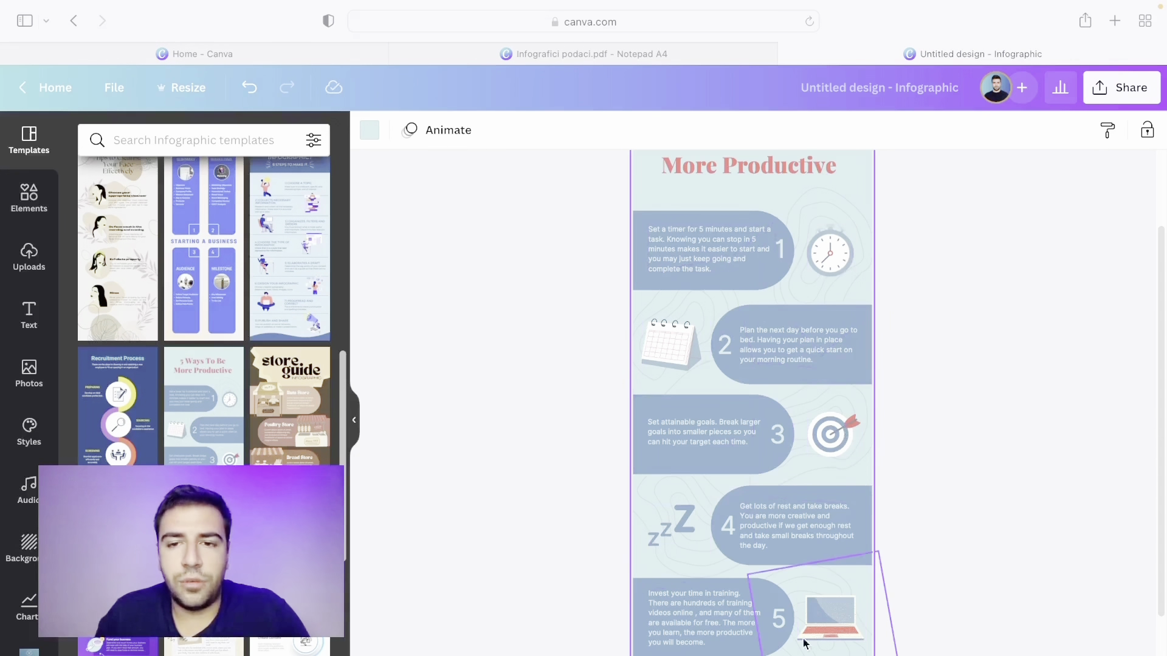
pyautogui.scroll(2, 792, 414)
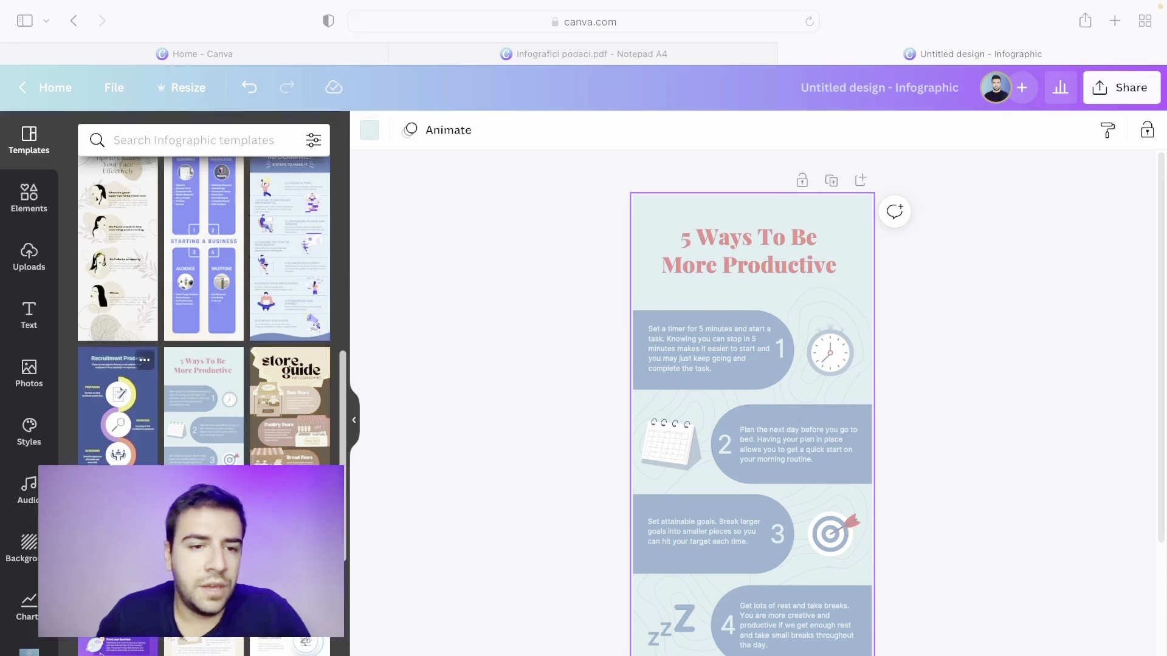
# Try the Recruitment Process, Steps for Effective Online Marketing, Career Development and Five Step Sales Process templates on the page in turn
pyautogui.click(118, 401)
pyautogui.scroll(-2, 494, 410)
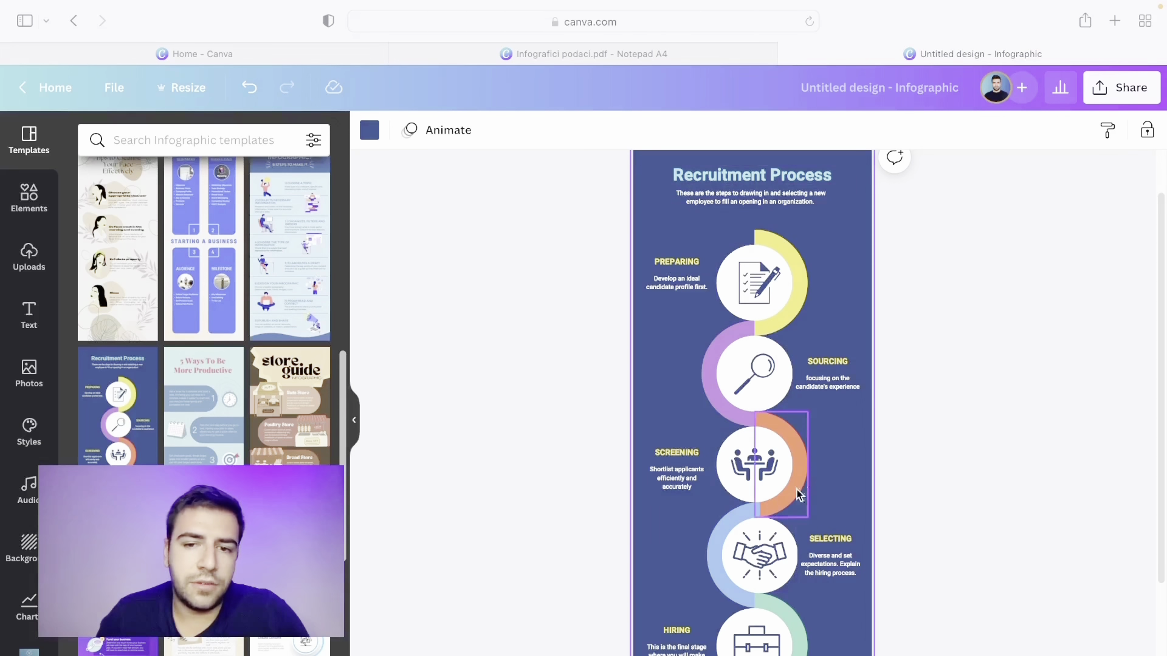
pyautogui.scroll(-10, 292, 304)
pyautogui.click(296, 300)
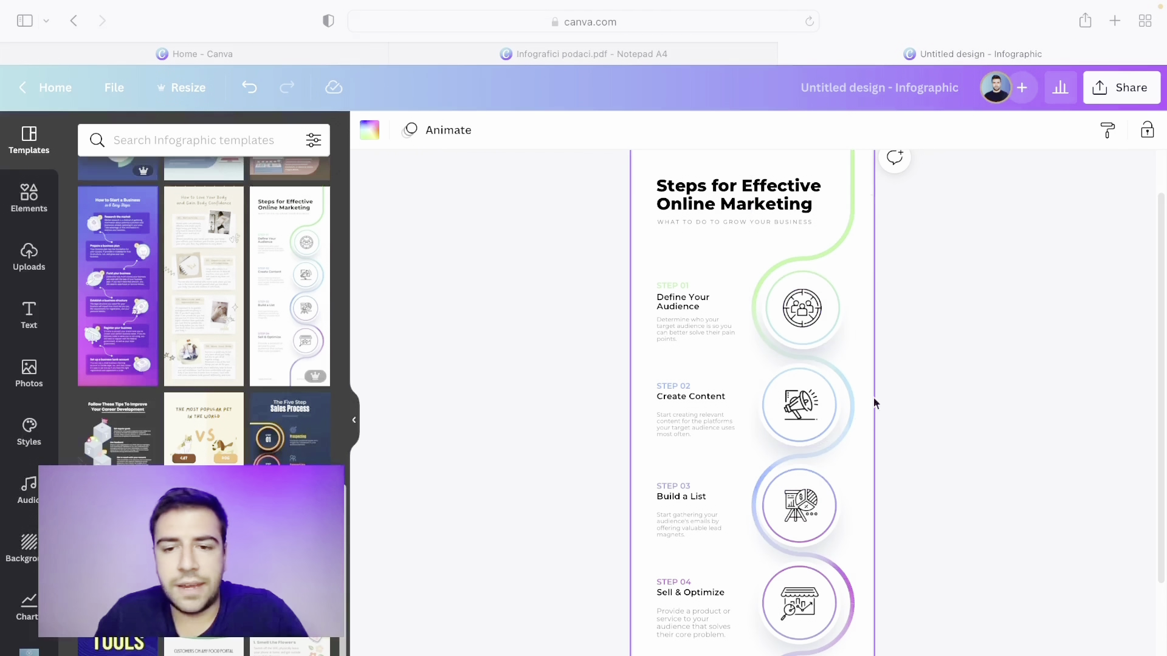
pyautogui.click(116, 433)
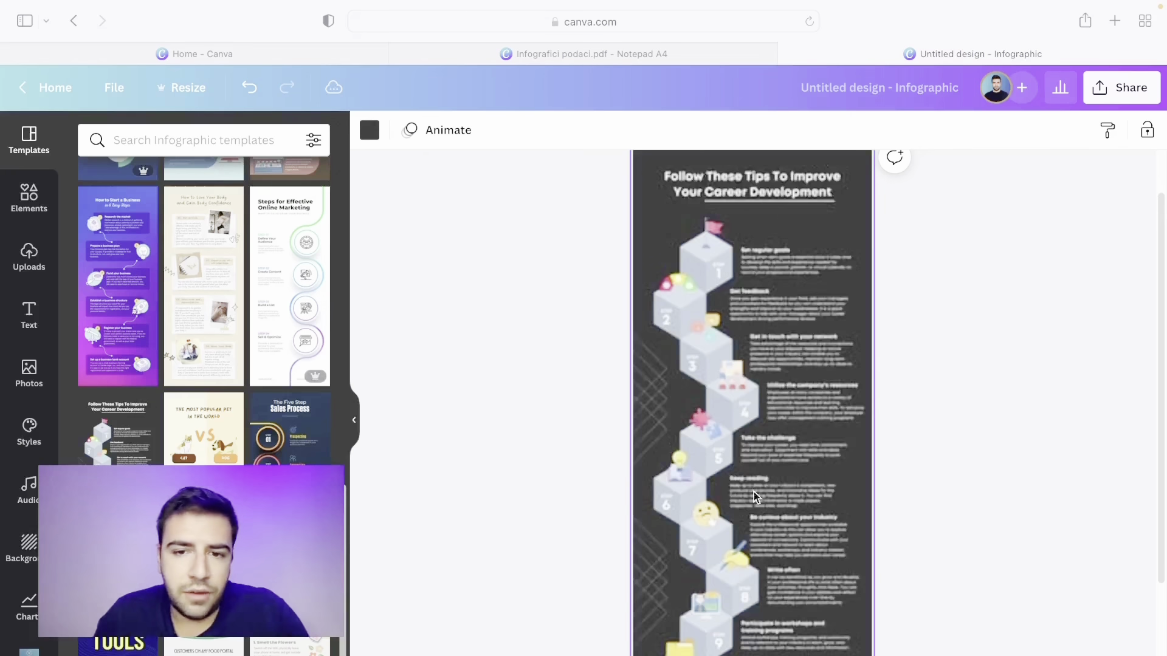
pyautogui.scroll(-1, 749, 504)
pyautogui.click(291, 443)
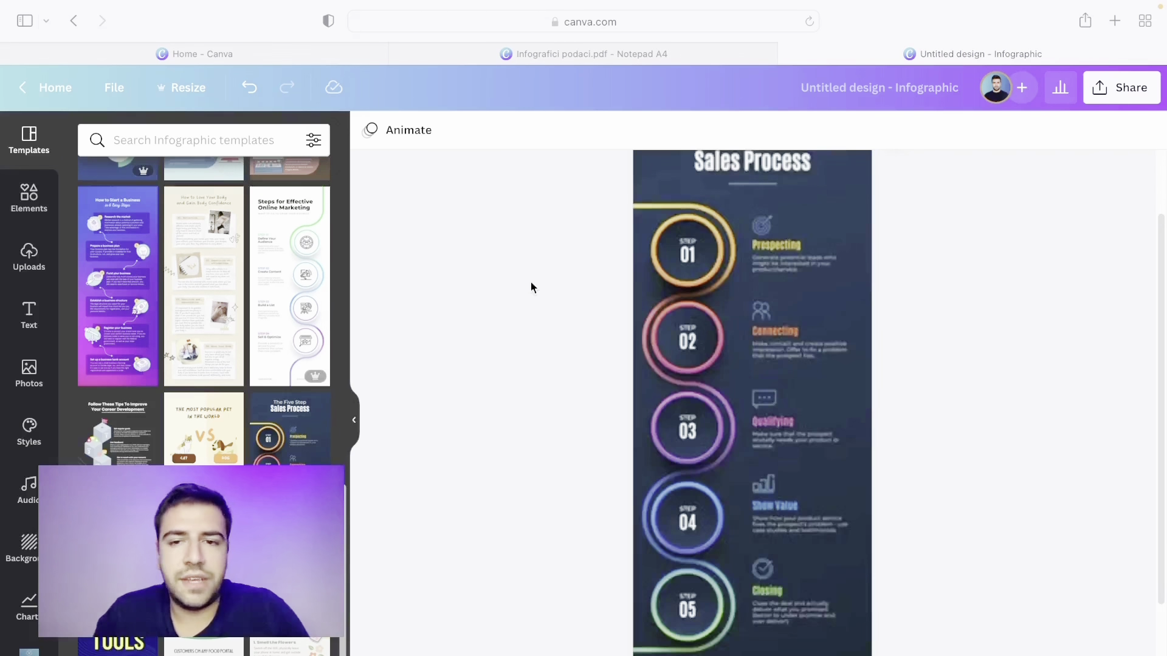
# Try the dark "Steps for a Great Marketing Plan" template on the page and look over its layout
pyautogui.scroll(-5, 280, 364)
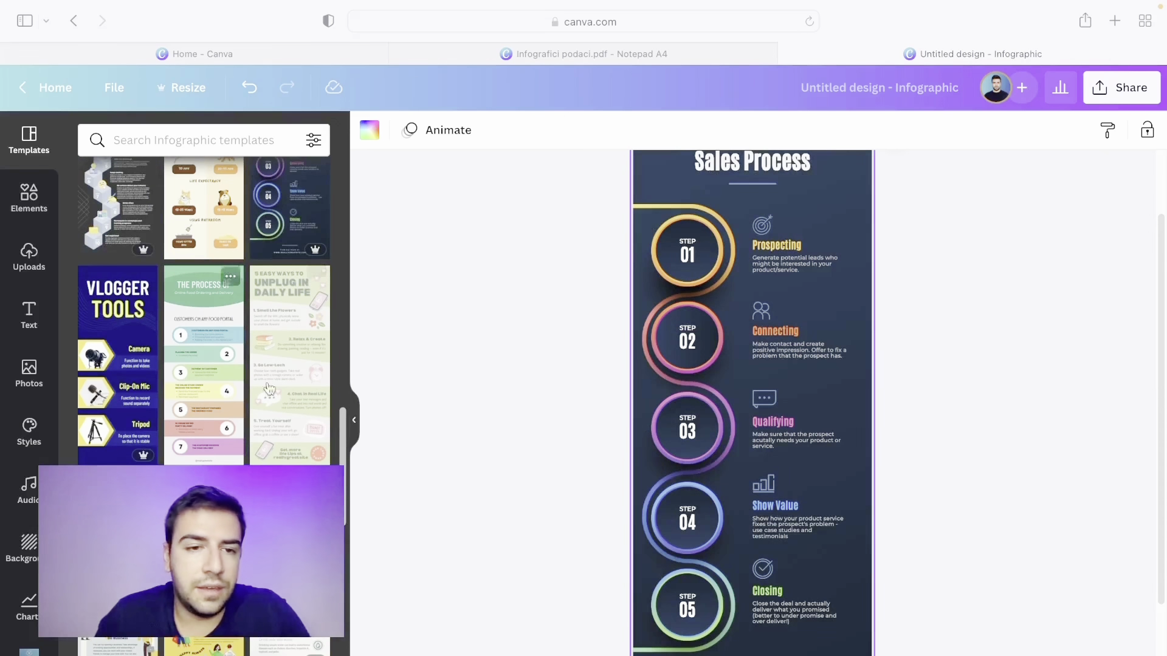
pyautogui.scroll(-4, 280, 352)
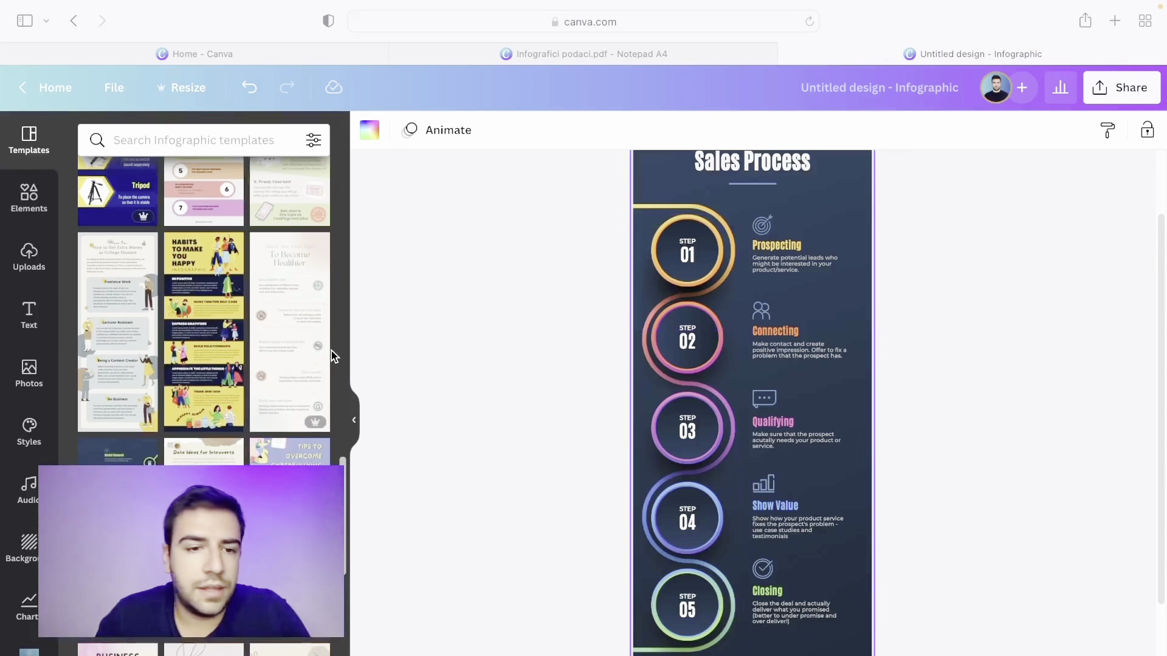
pyautogui.click(115, 453)
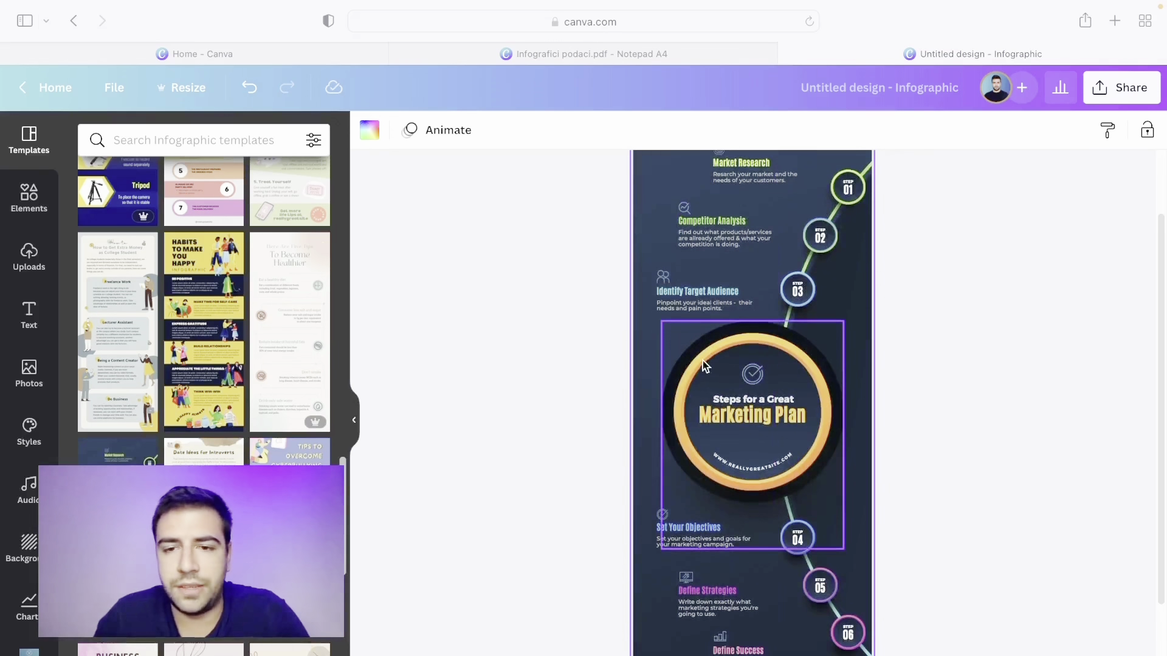
pyautogui.scroll(-2, 513, 309)
pyautogui.scroll(-10, 296, 349)
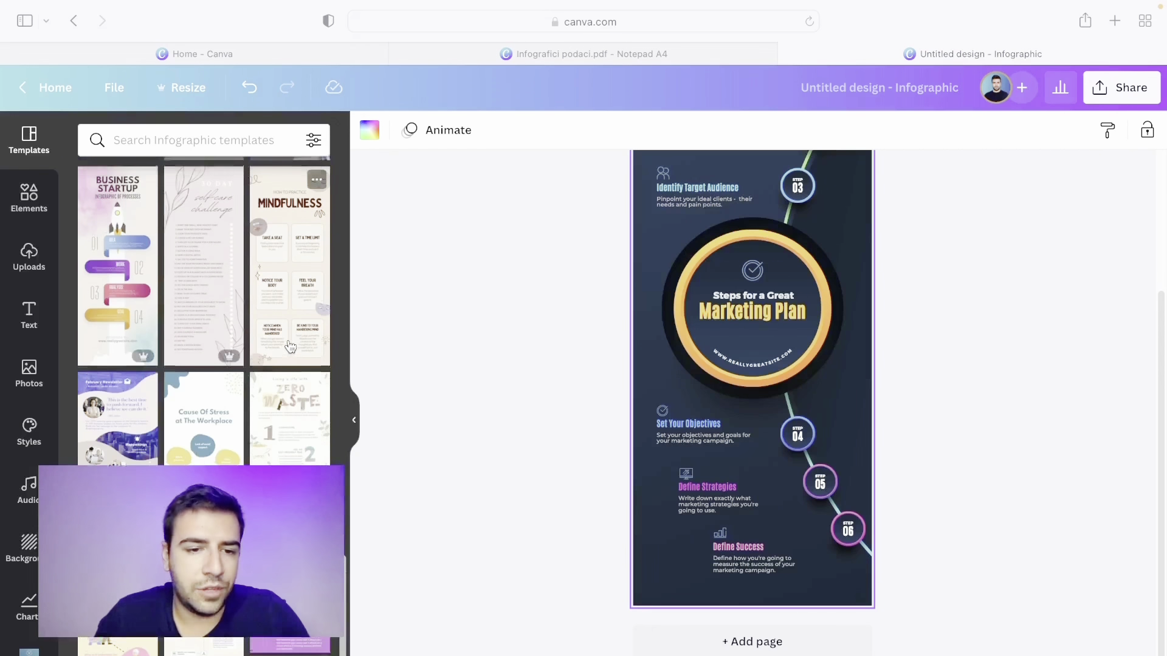
pyautogui.scroll(3, 636, 367)
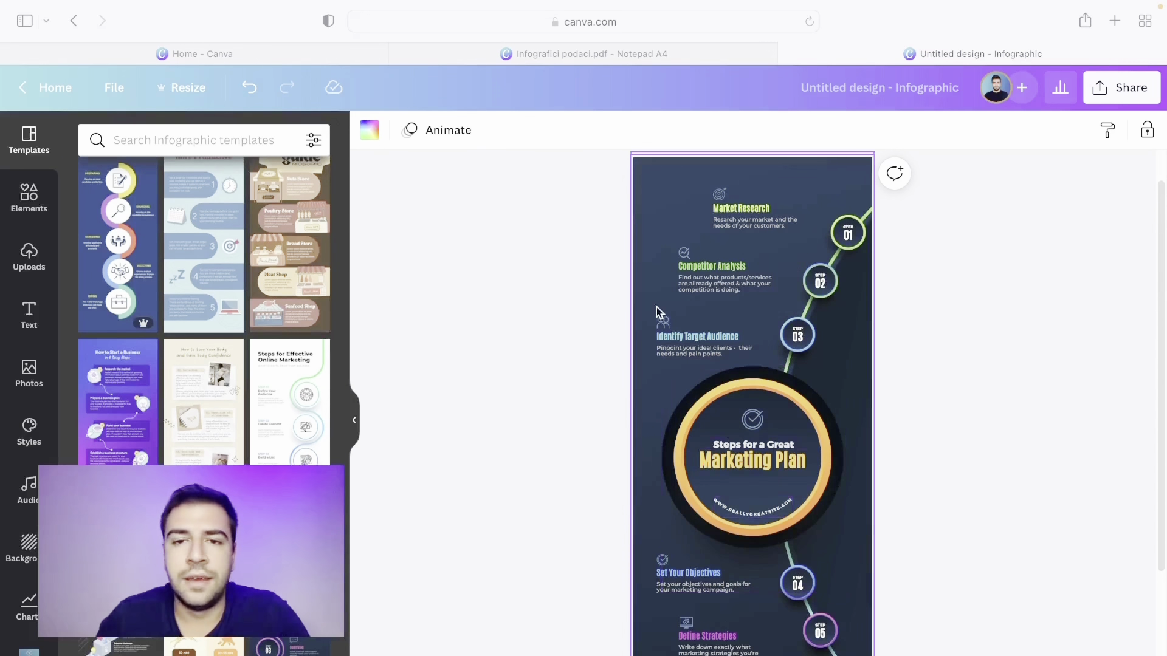
pyautogui.scroll(1, 827, 231)
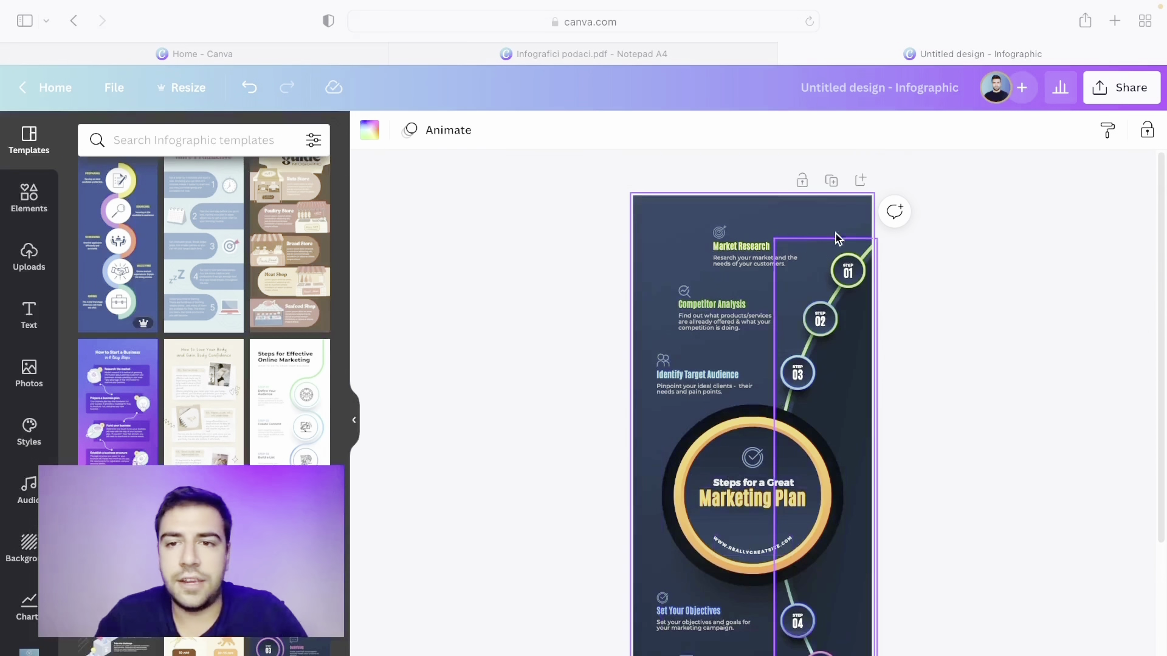
# Add a blank page and delete the page holding the marketing plan template
pyautogui.click(847, 177)
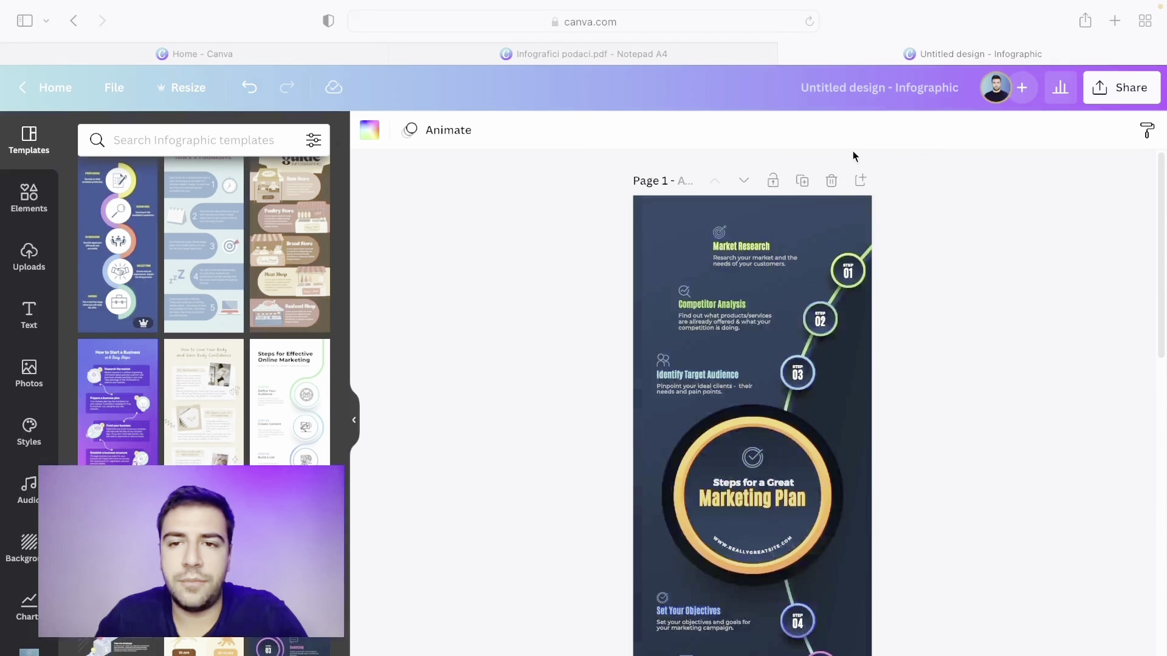
pyautogui.click(834, 179)
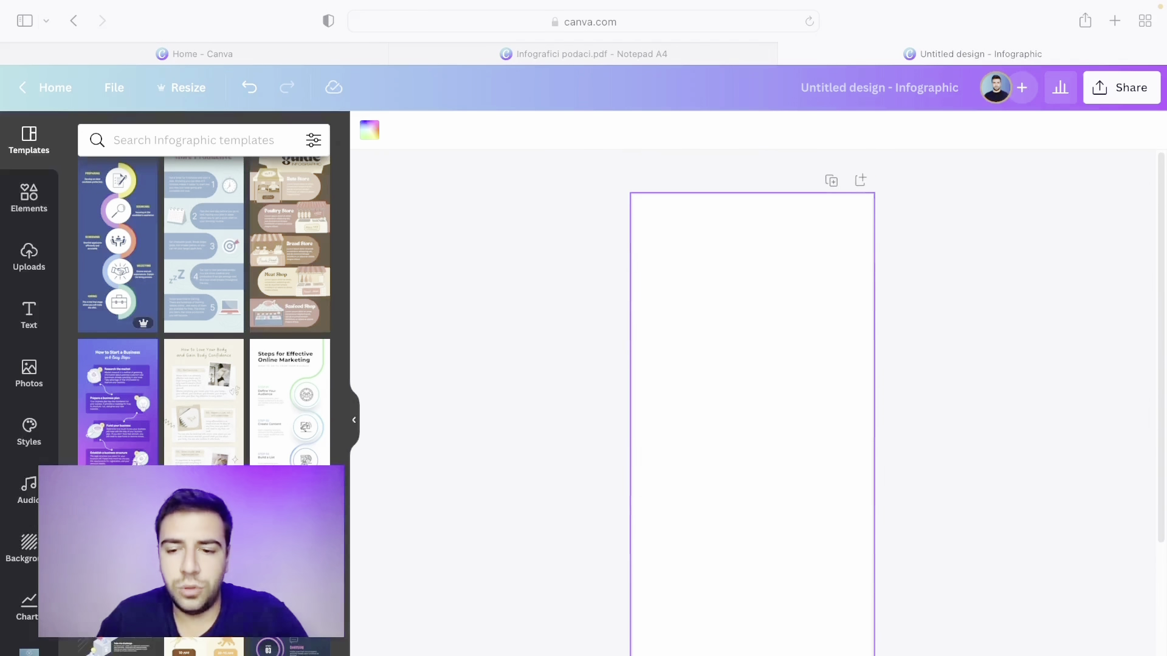
# Review the Instagram audience data in the Infografici podaci.pdf document, and return to the infographic design
pyautogui.click(593, 53)
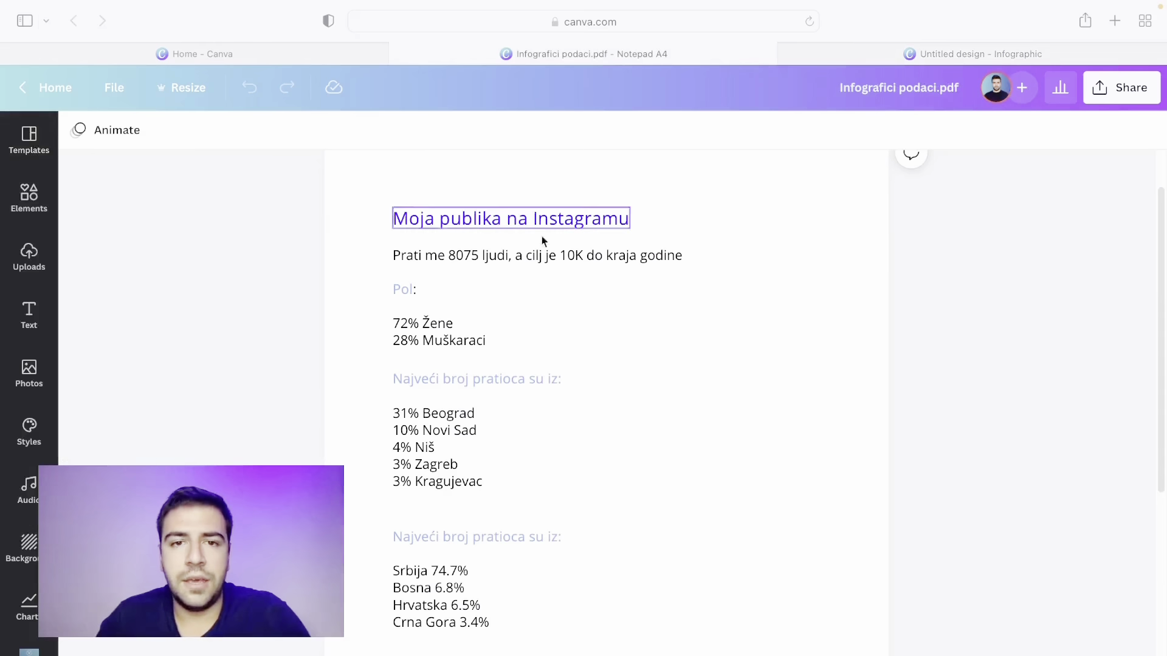
pyautogui.click(906, 54)
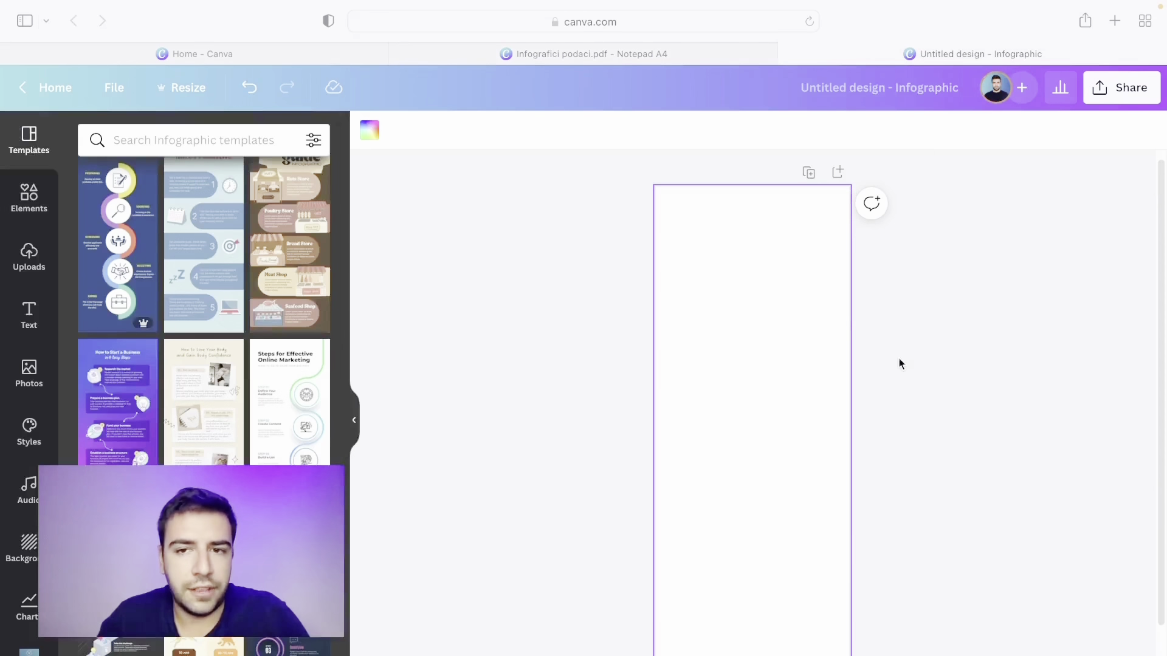
# Add the diagonal blue-to-purple rectangle from the "gradient" graphics and recolour its purple end with the brand palette's dark purple
pyautogui.click(22, 205)
pyautogui.click(144, 139)
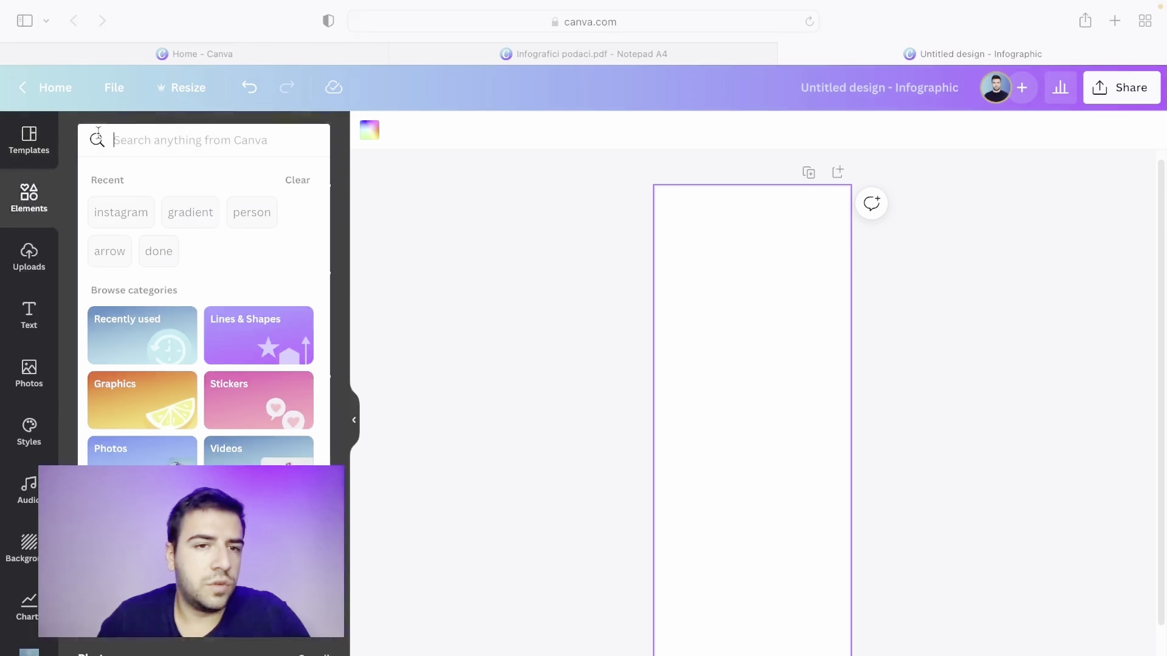
pyautogui.click(207, 214)
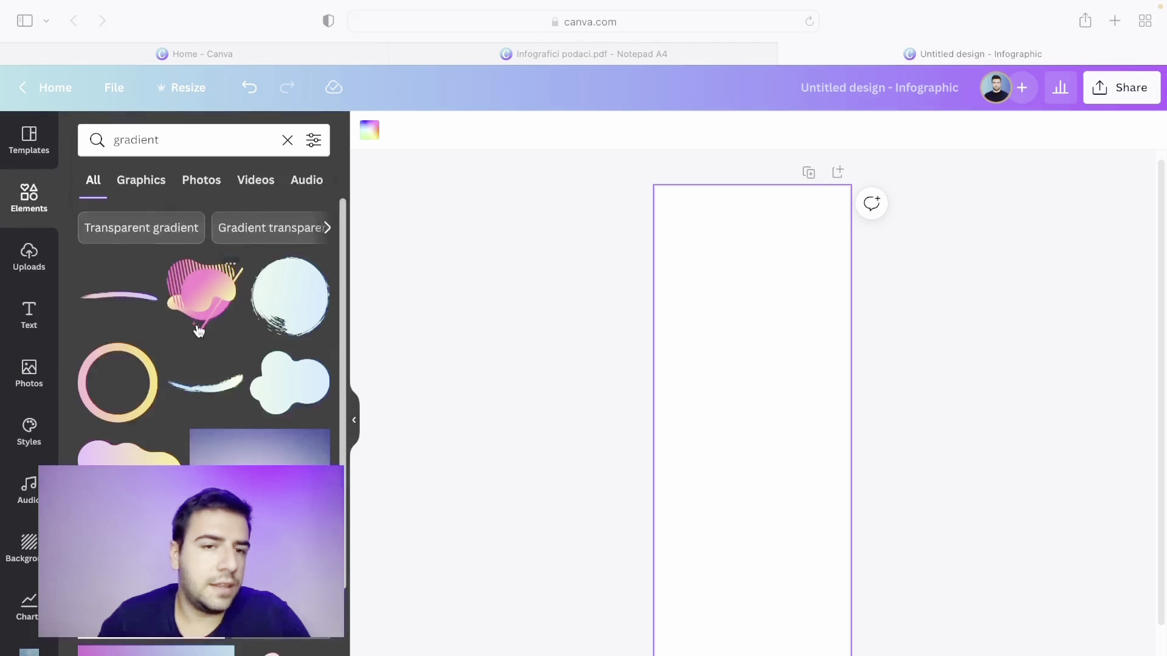
pyautogui.click(138, 181)
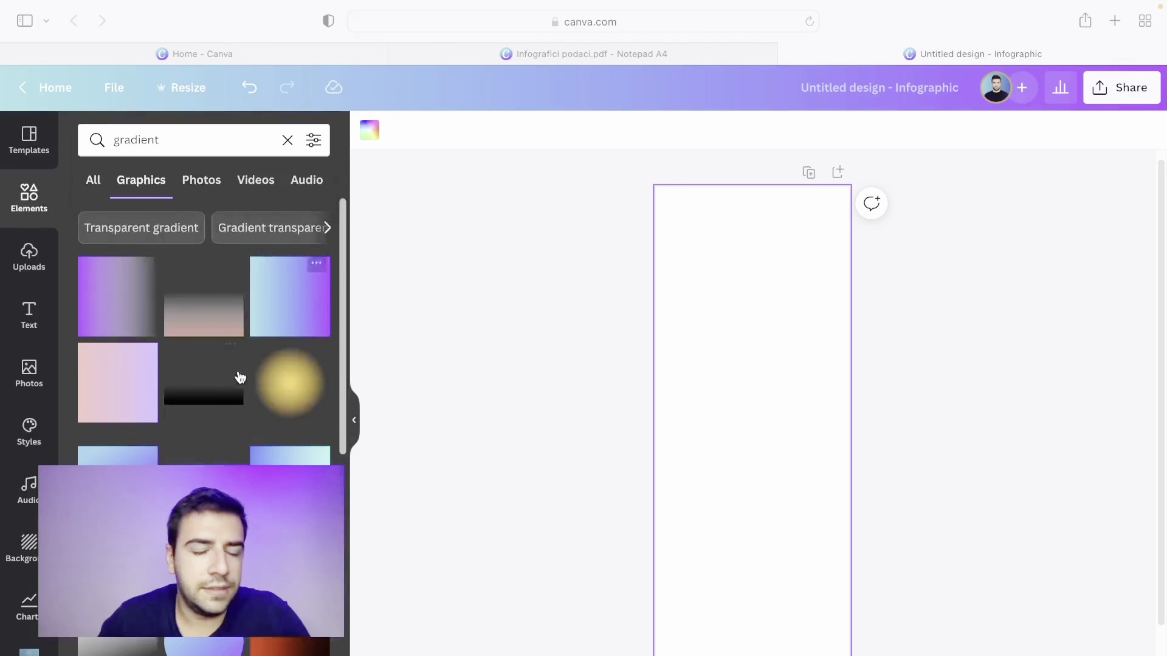
pyautogui.scroll(-1, 183, 413)
pyautogui.click(97, 450)
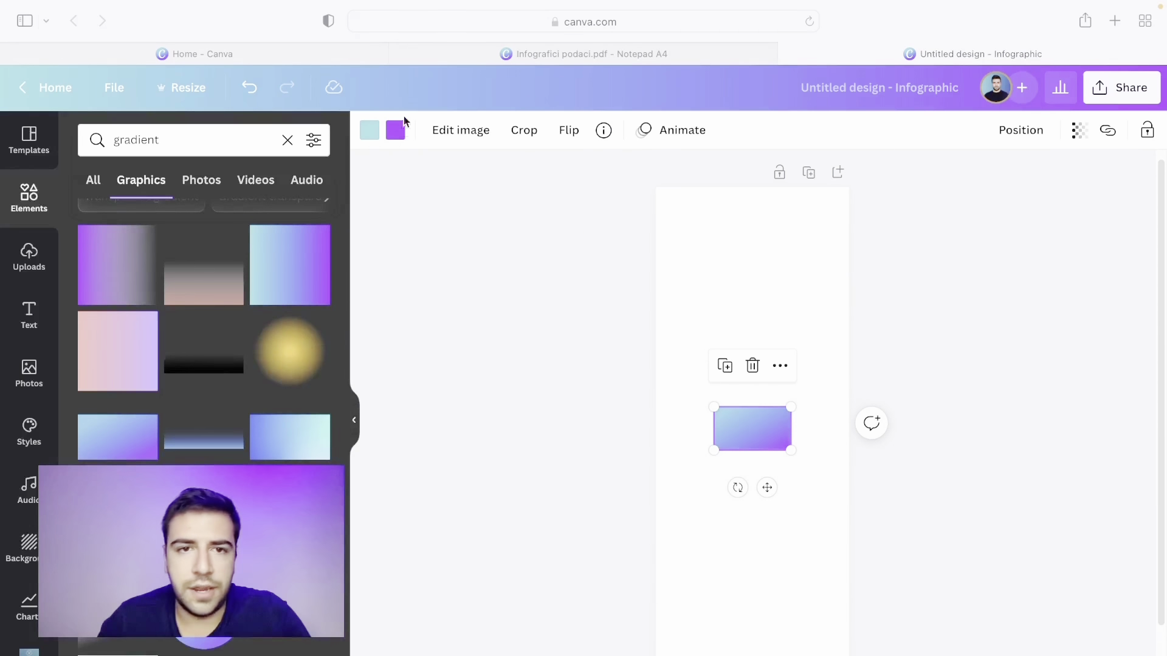
pyautogui.click(396, 131)
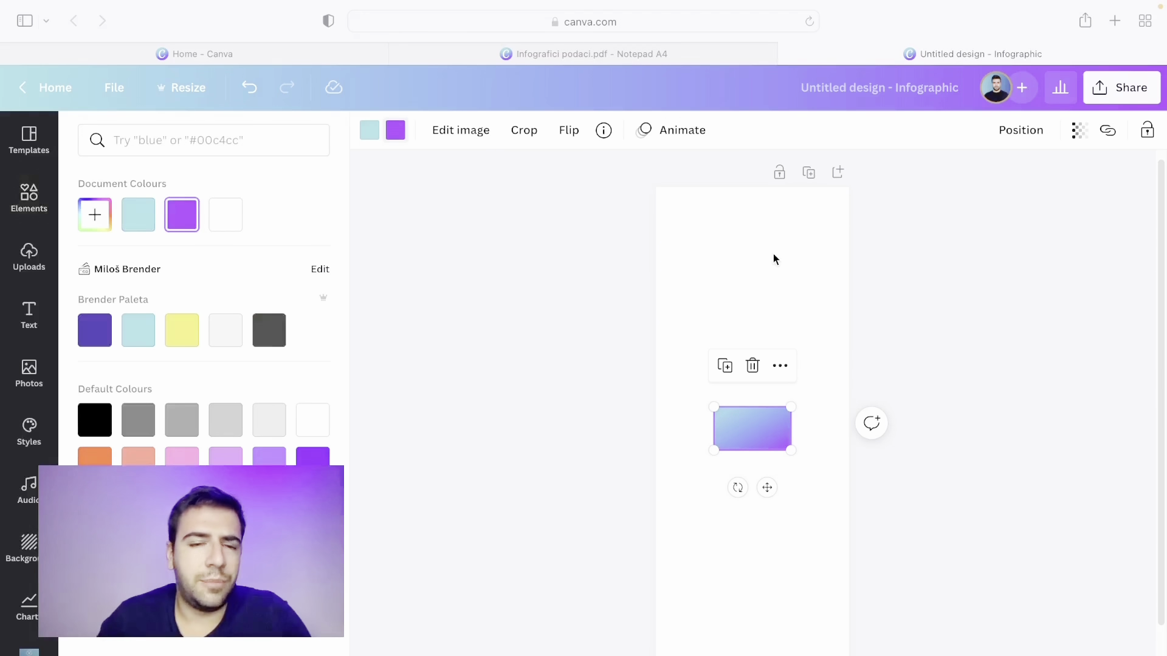
pyautogui.click(80, 336)
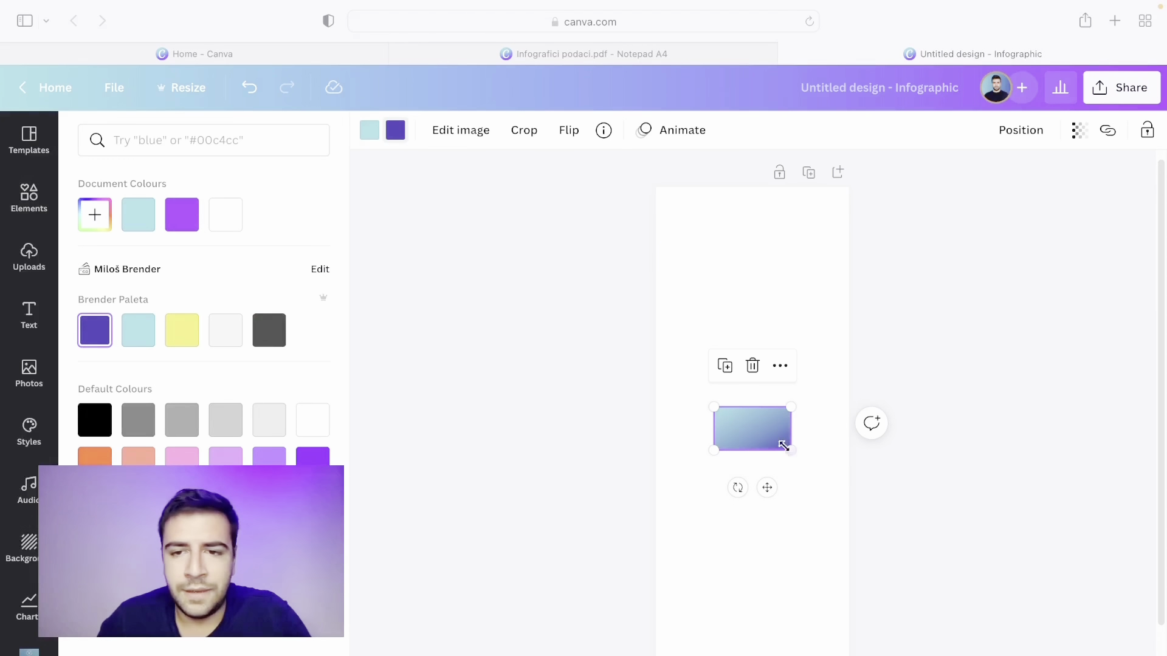
# Rotate the gradient rectangle 90 degrees clockwise and enlarge it to cover the entire page as a background
pyautogui.moveTo(735, 485); pyautogui.dragTo(587, 416)
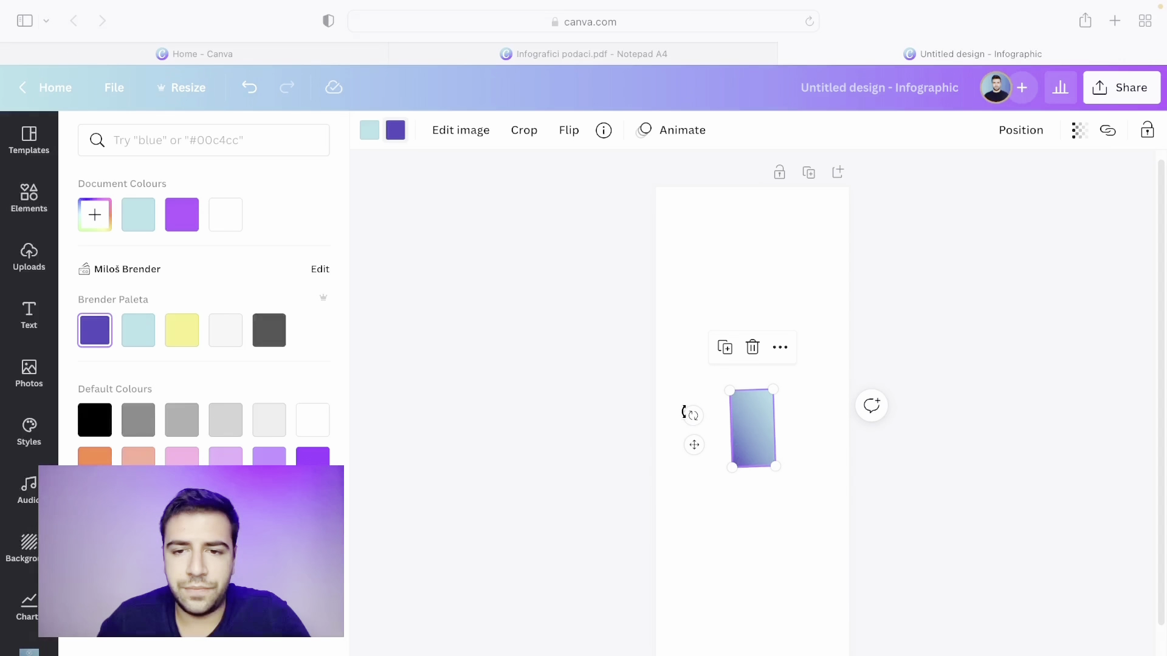
pyautogui.moveTo(685, 412); pyautogui.dragTo(1046, 125)
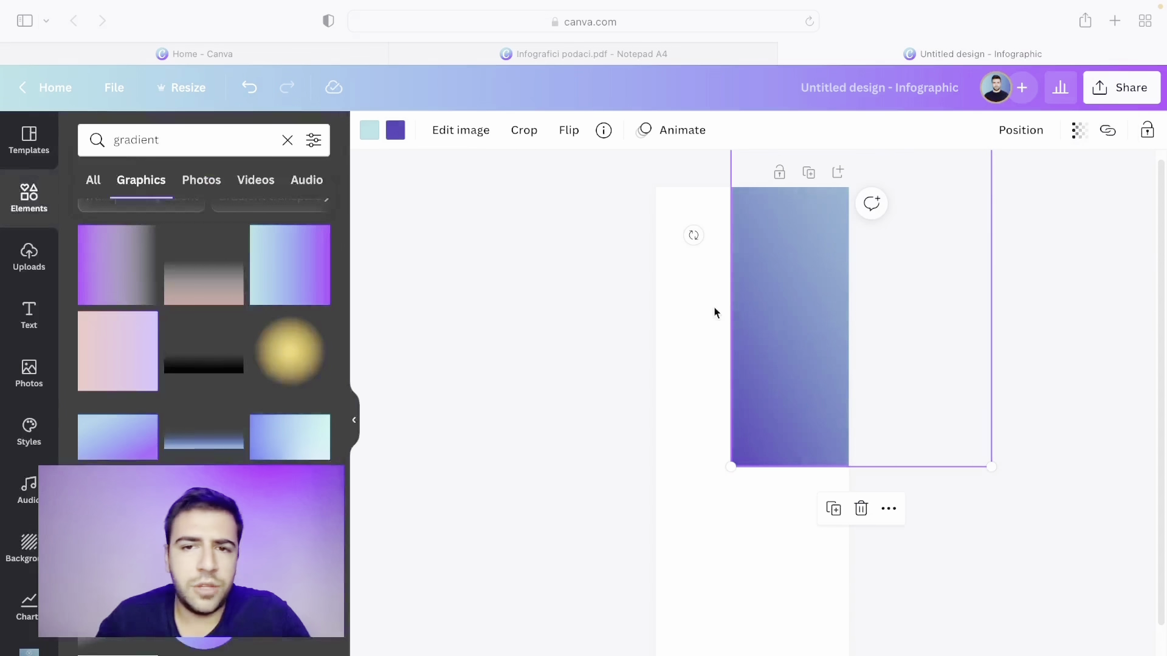
pyautogui.moveTo(785, 284); pyautogui.dragTo(646, 464)
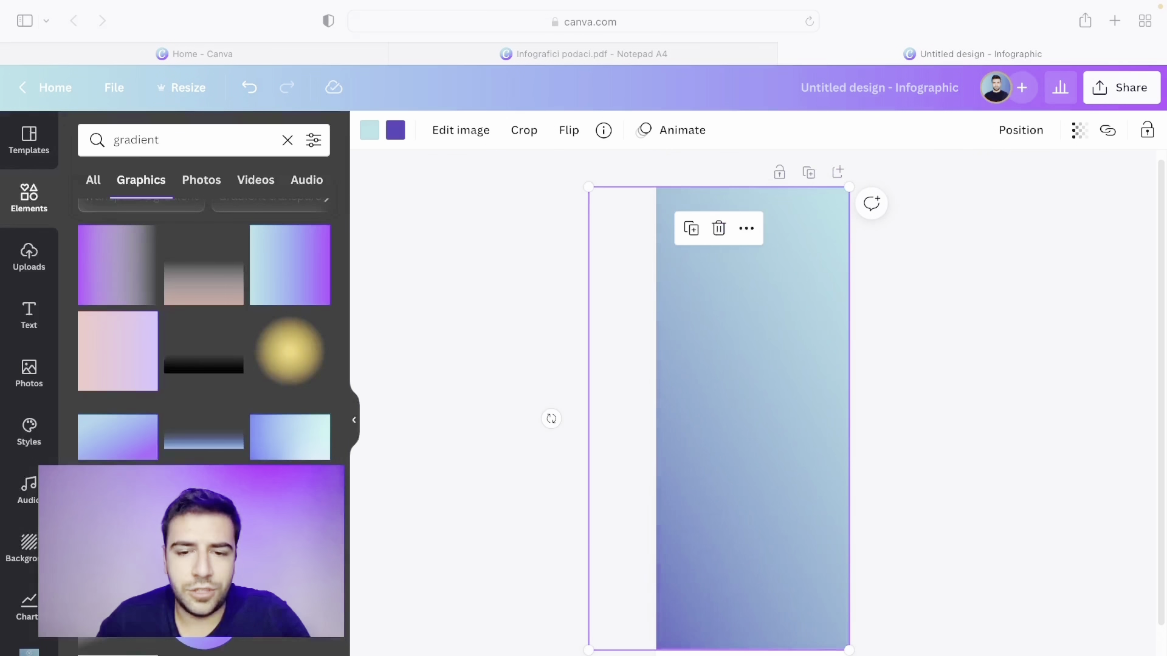
pyautogui.moveTo(589, 651); pyautogui.dragTo(499, 655)
pyautogui.moveTo(771, 486)
pyautogui.mouseDown()
pyautogui.moveTo(860, 224)
pyautogui.moveTo(935, 346)
pyautogui.moveTo(734, 464)
pyautogui.moveTo(776, 476)
pyautogui.moveTo(958, 328)
pyautogui.moveTo(886, 409)
pyautogui.moveTo(745, 480)
pyautogui.moveTo(771, 484)
pyautogui.mouseUp()
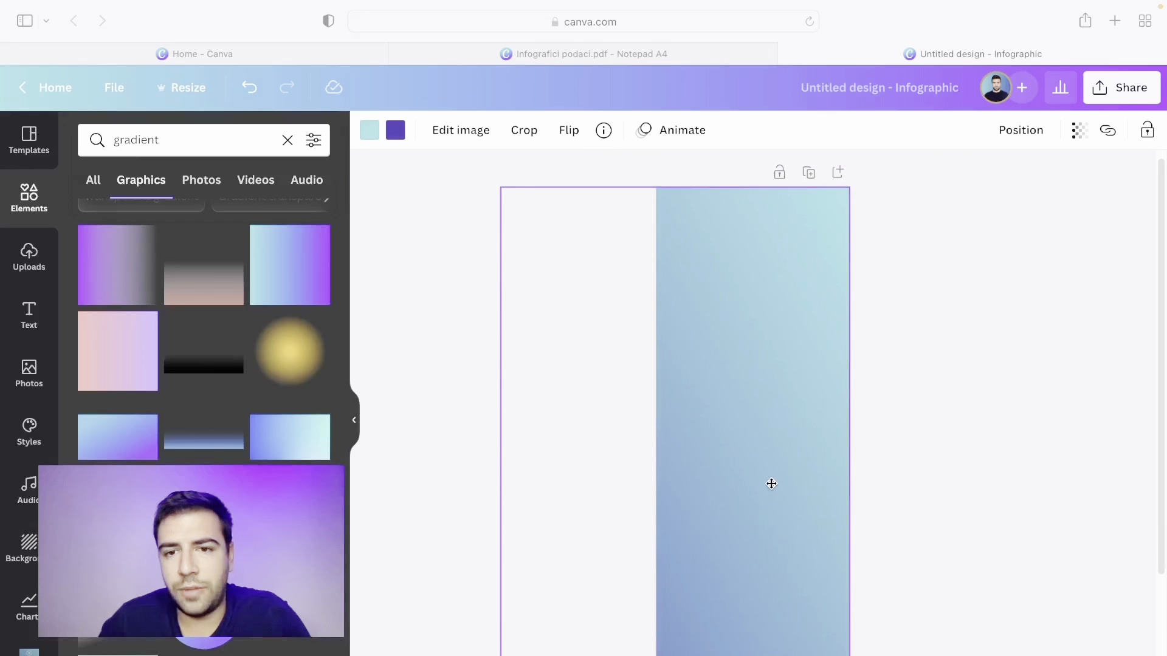
pyautogui.click(939, 425)
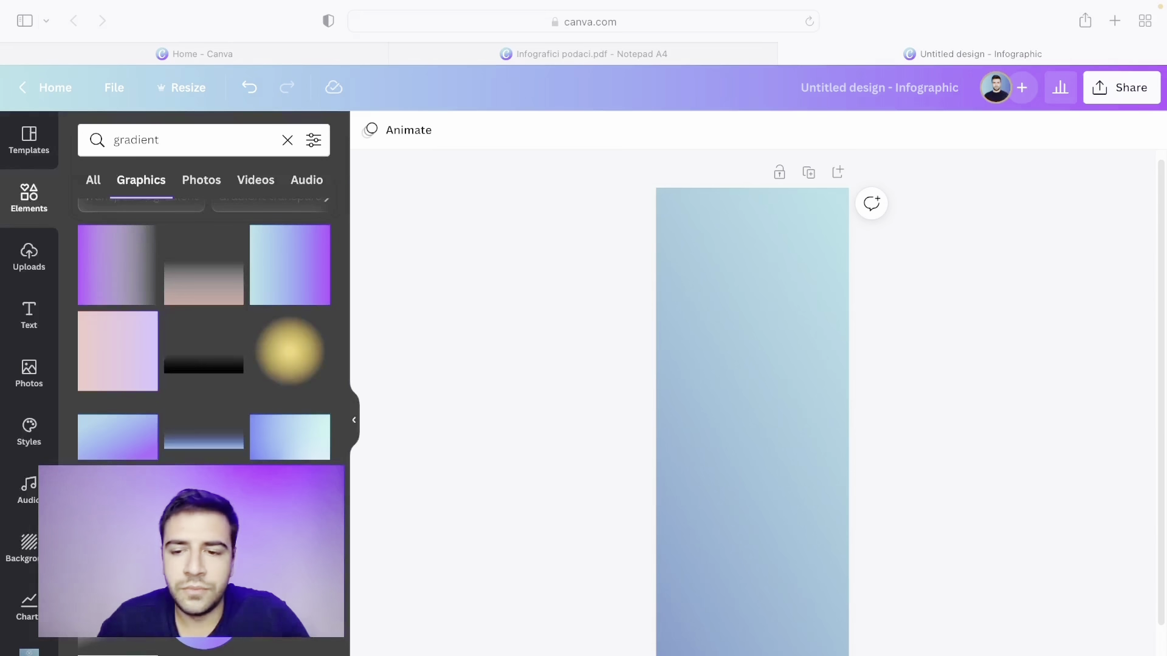
# Search the elements for "instagram", add the rounded-square outline icon and place it small near the page's upper-left corner
pyautogui.scroll(5, 736, 398)
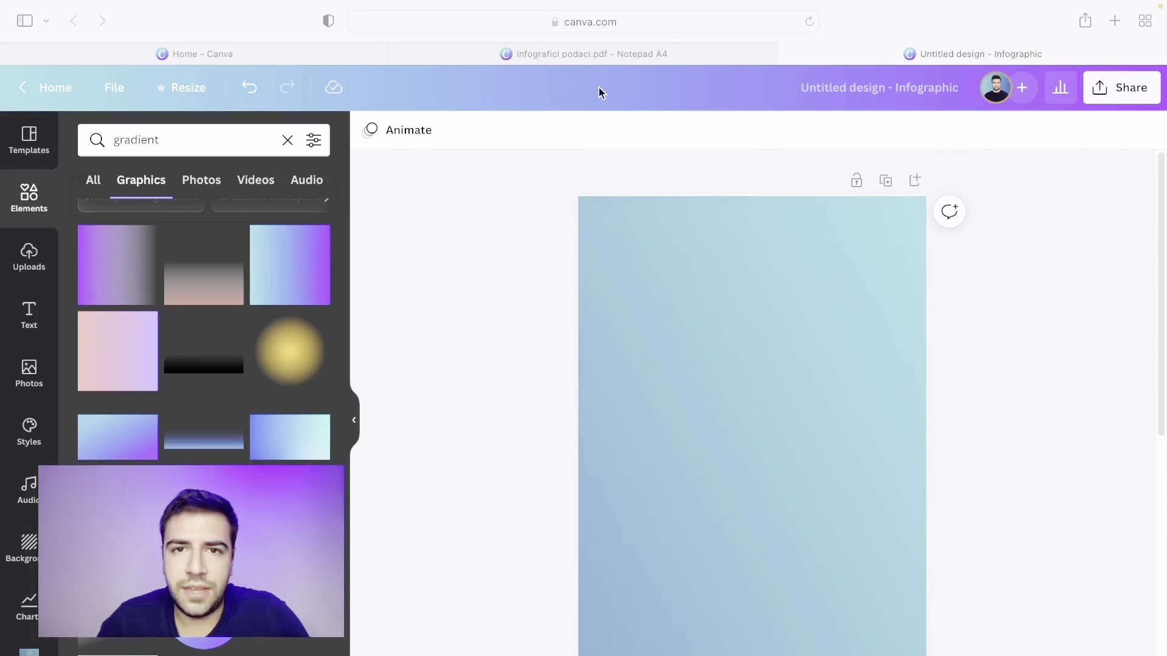
pyautogui.click(31, 195)
pyautogui.click(188, 143)
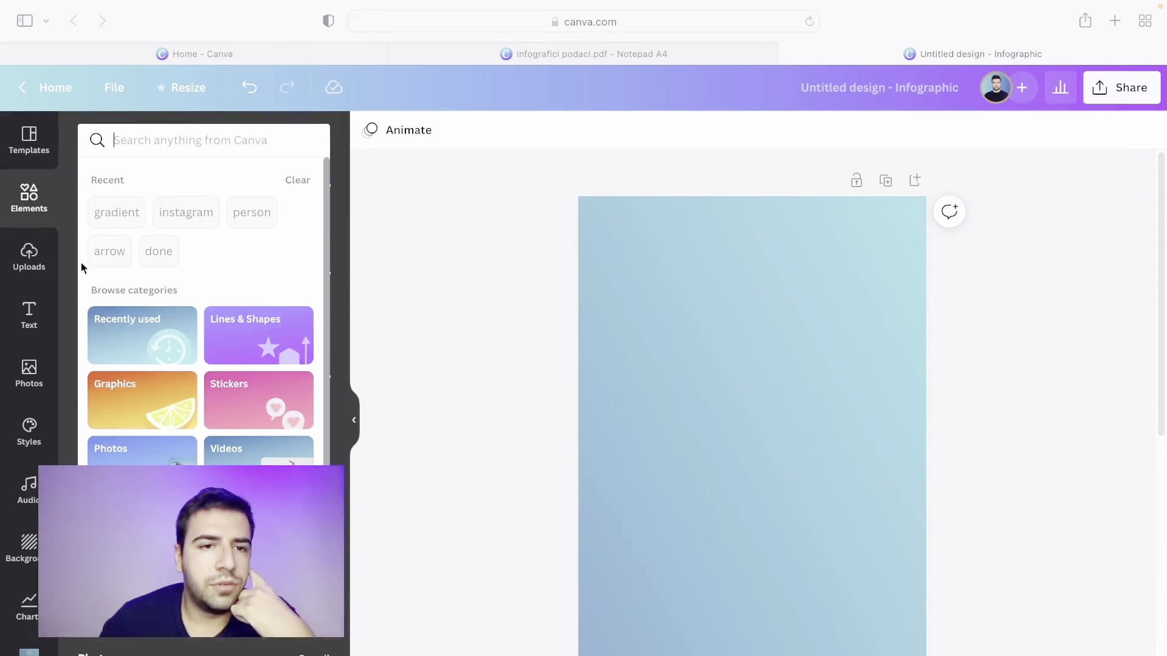
pyautogui.write('instagram')
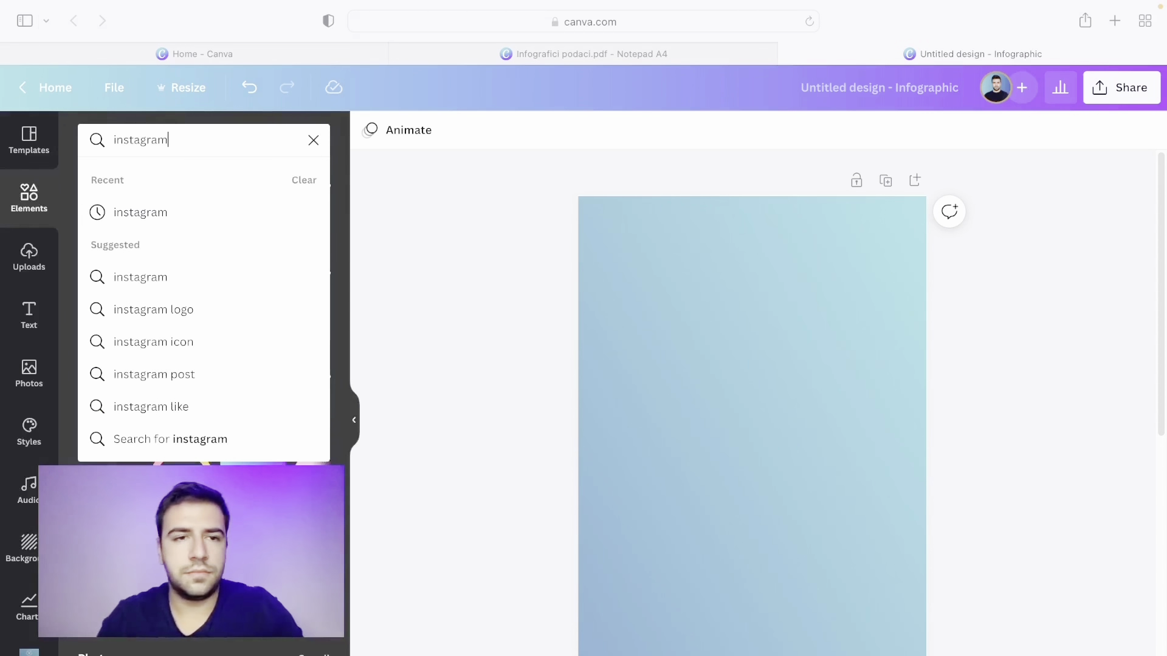
pyautogui.press('Return')
pyautogui.click(204, 296)
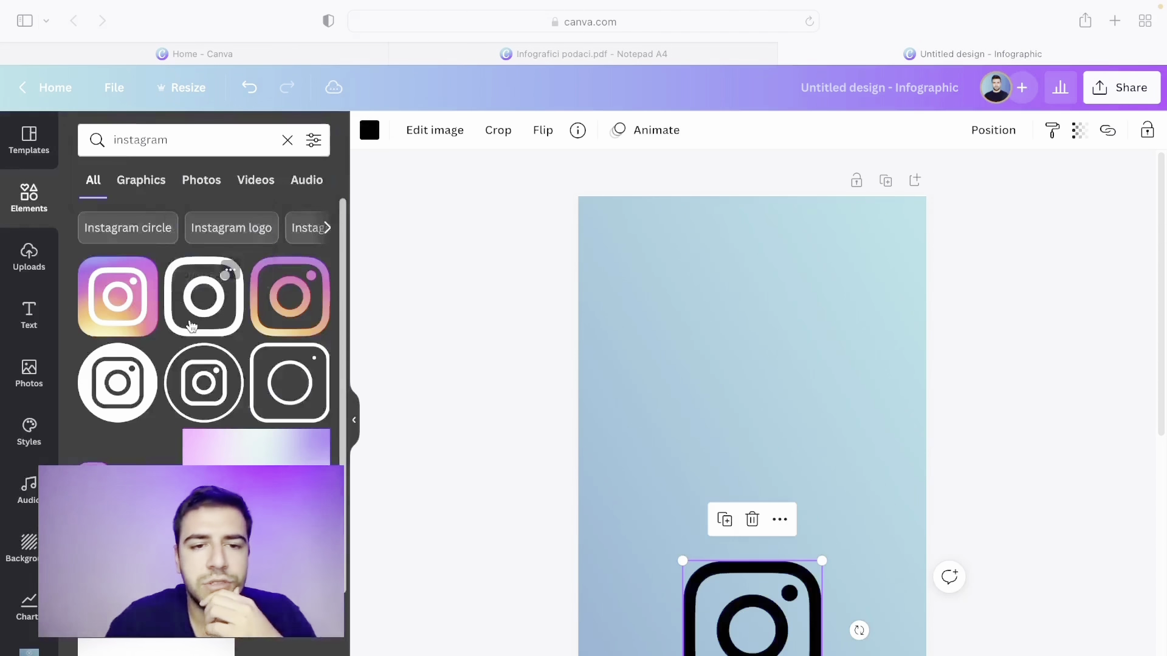
pyautogui.moveTo(713, 564); pyautogui.dragTo(663, 233)
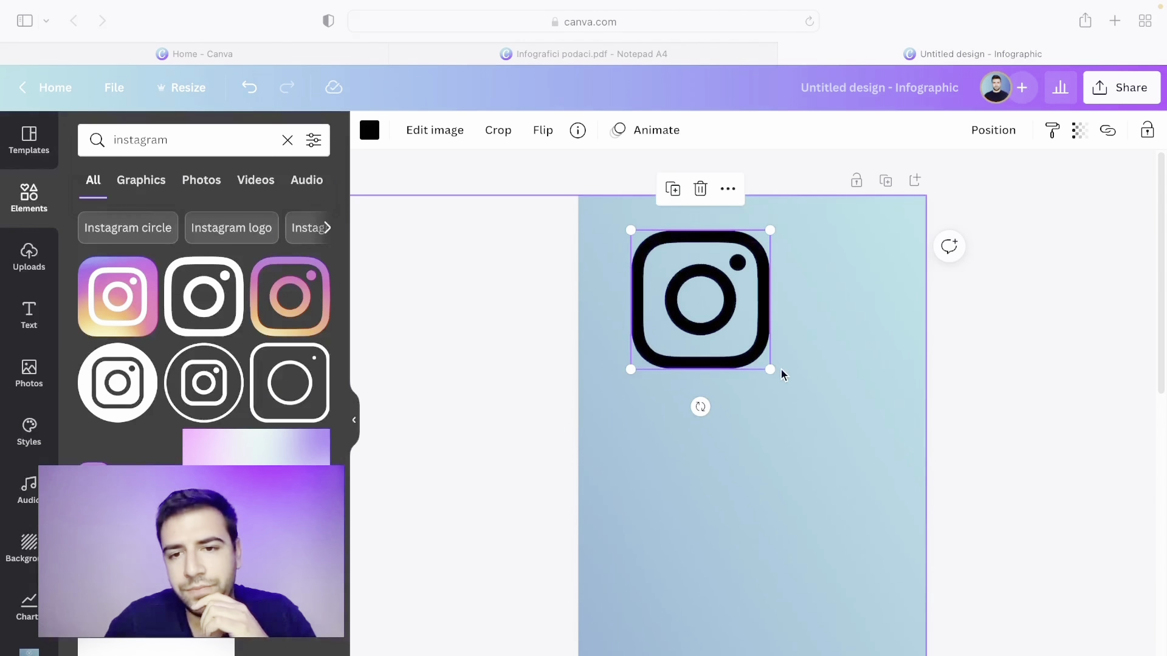
pyautogui.moveTo(764, 365); pyautogui.dragTo(655, 267)
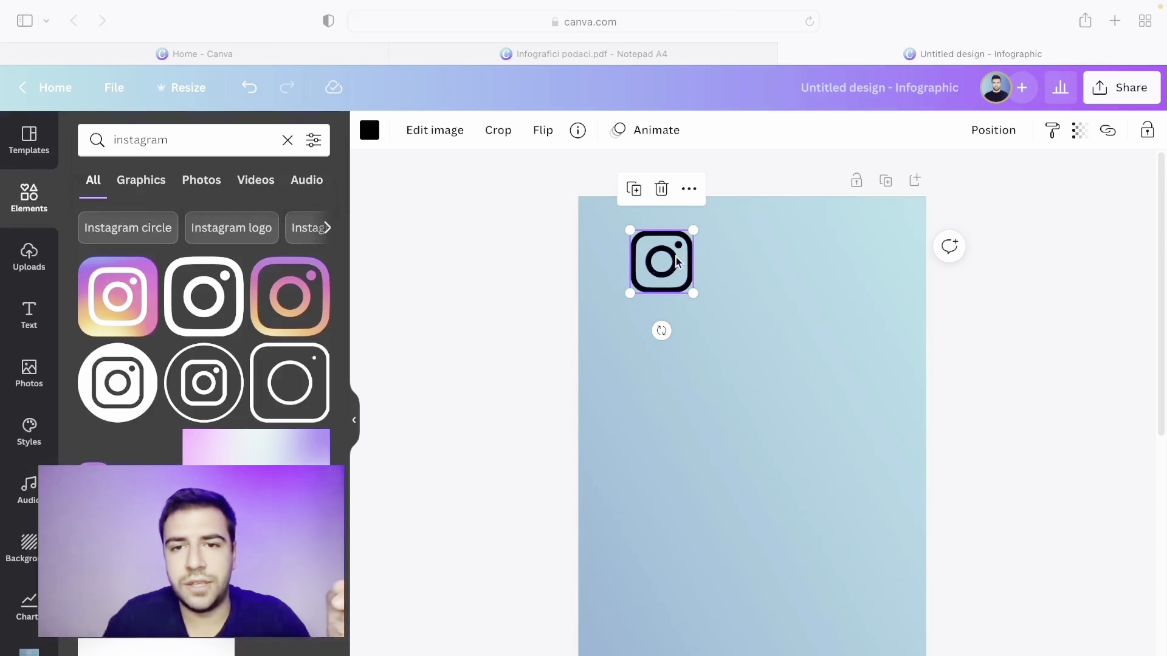
# Add a heading text to the page reading "STATISTIKA"
pyautogui.click(29, 316)
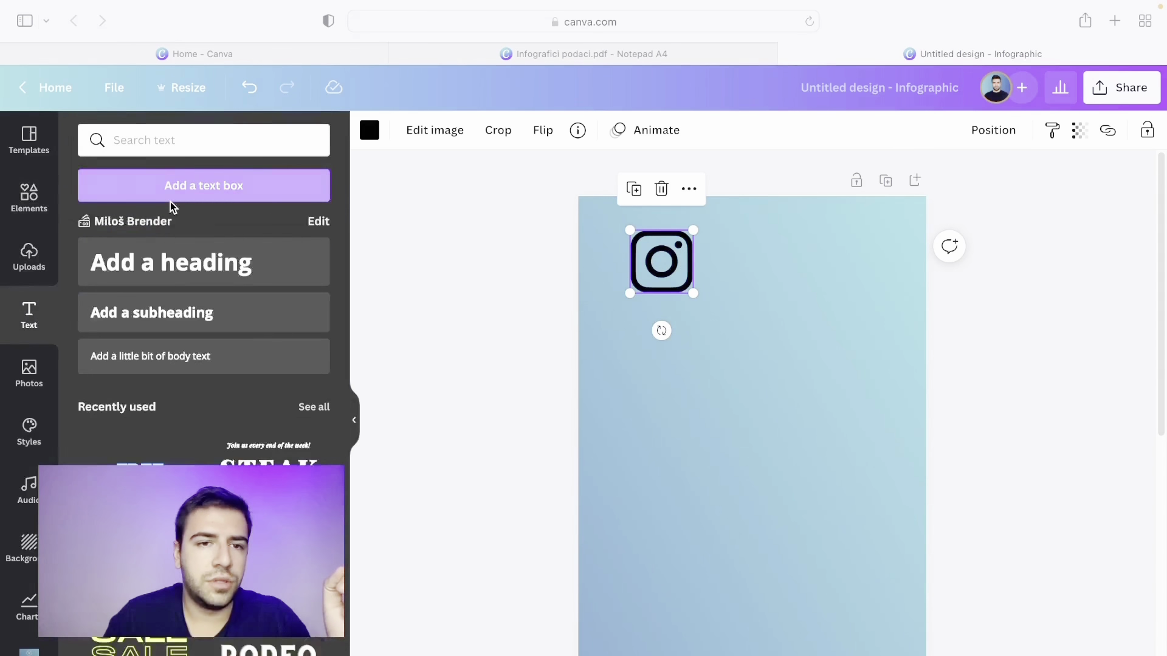
pyautogui.click(170, 271)
pyautogui.write('S')
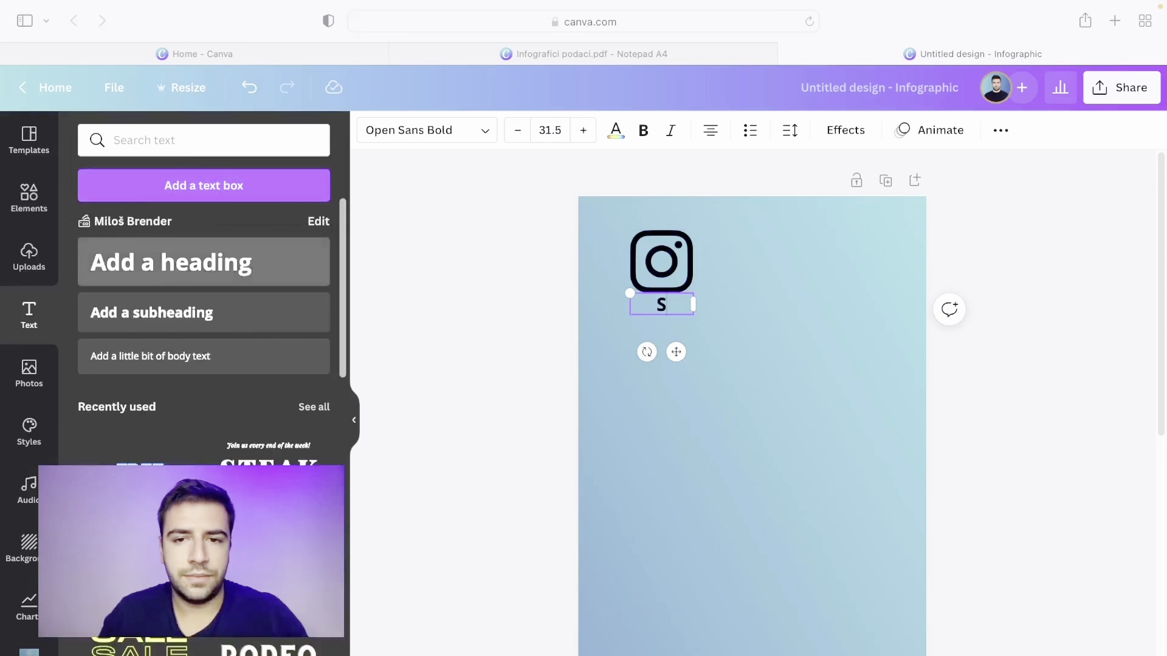
pyautogui.write('TATISTIKA')
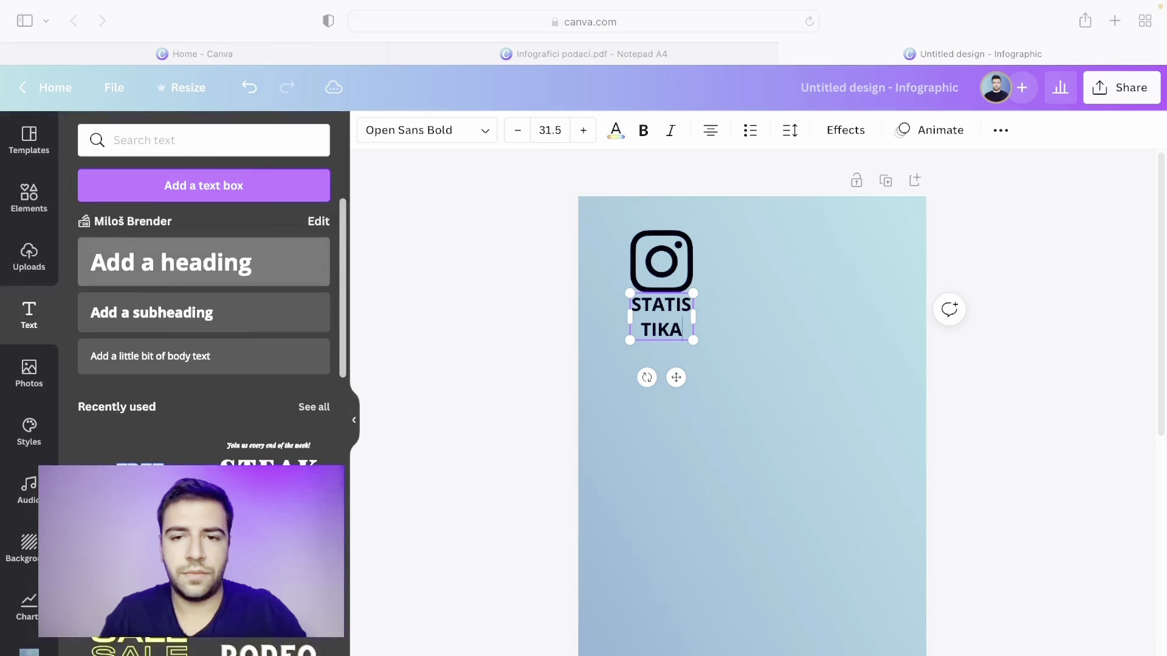
# Widen the STATISTIKA heading onto one line, enlarge it to about size 54.1 and place it to the right of the Instagram icon
pyautogui.moveTo(693, 320); pyautogui.dragTo(883, 340)
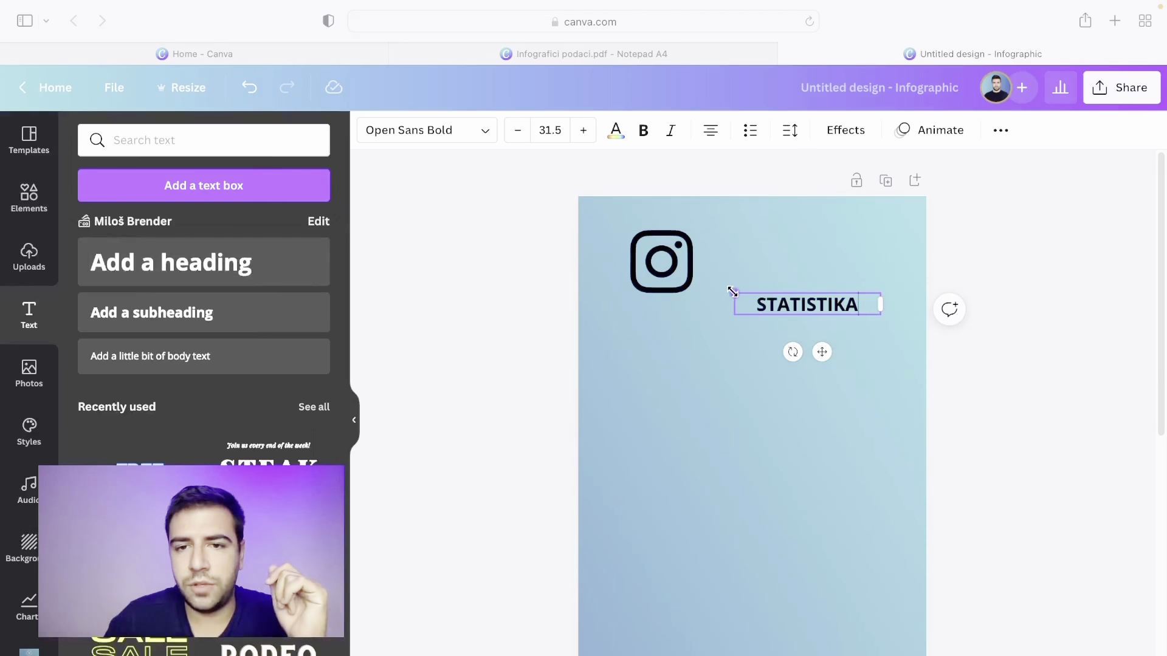
pyautogui.moveTo(732, 292); pyautogui.dragTo(630, 278)
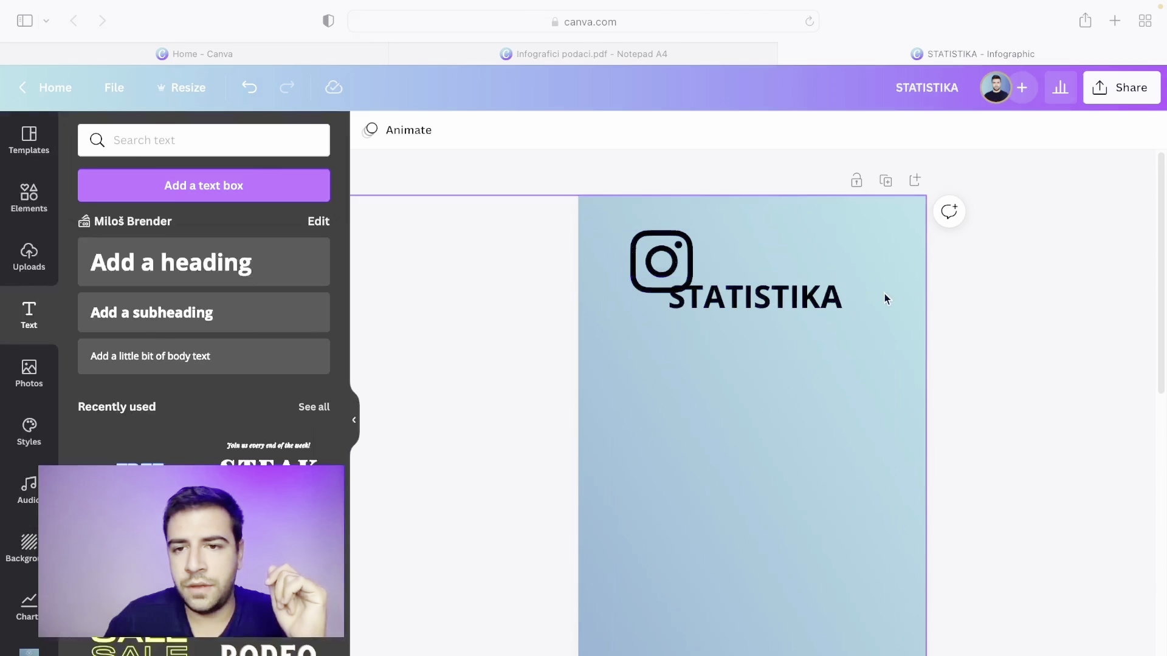
pyautogui.moveTo(844, 300); pyautogui.dragTo(874, 265)
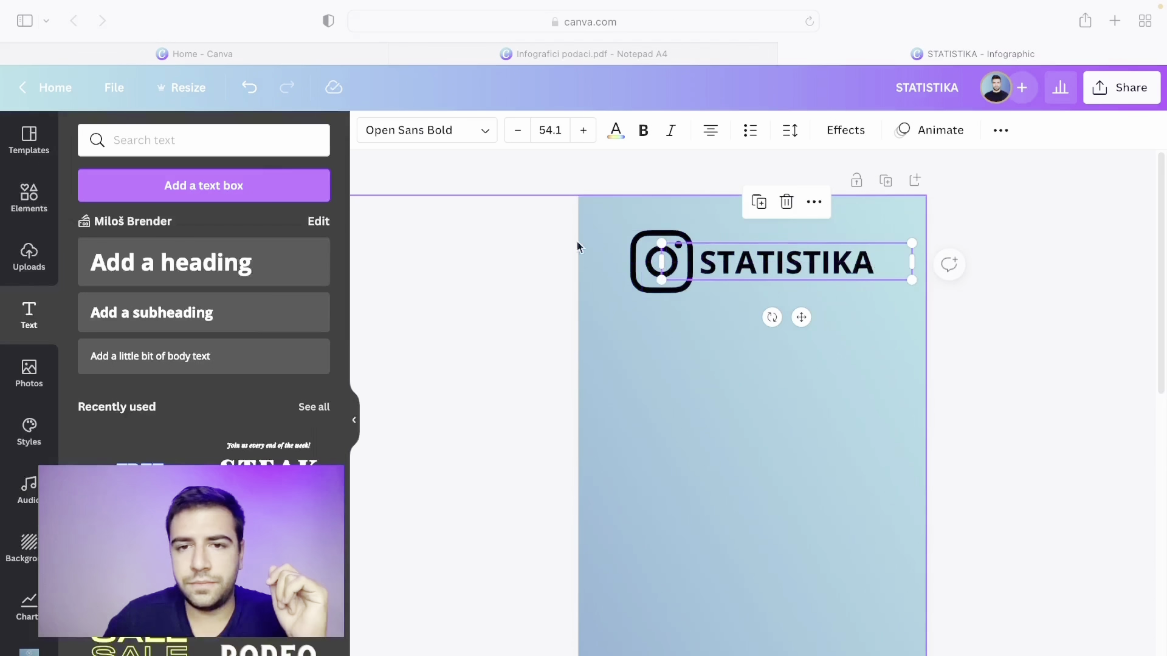
# Shrink the Instagram icon slightly and align the icon and the STATISTIKA heading on one horizontal axis near the page's upper edge
pyautogui.click(682, 283)
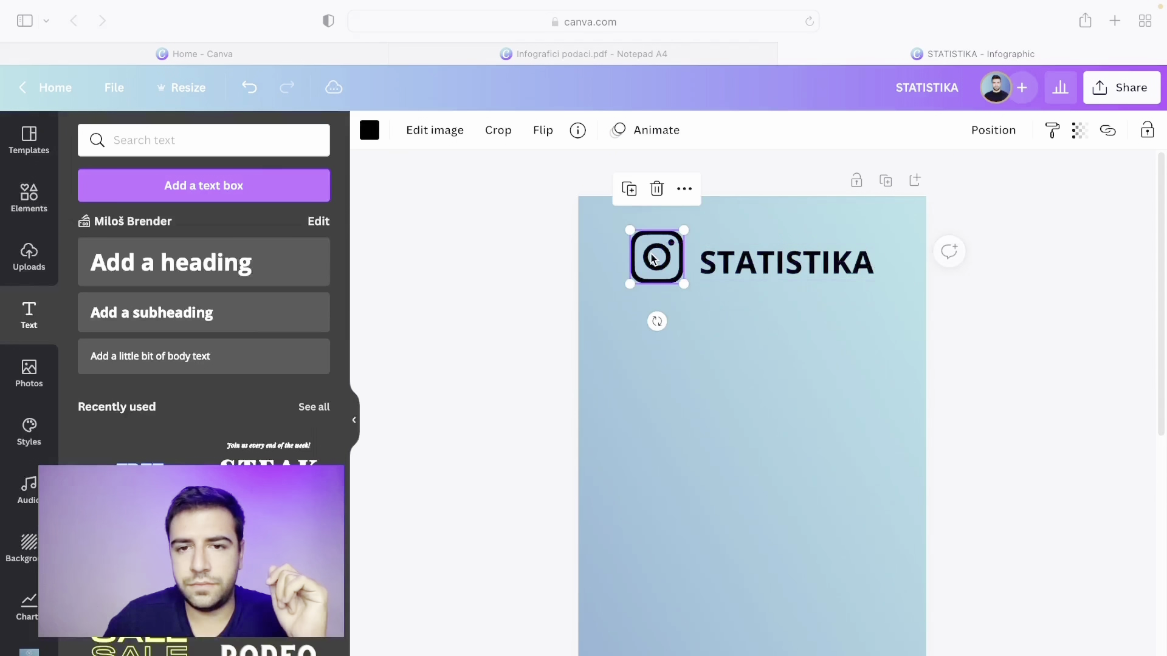
pyautogui.moveTo(678, 263); pyautogui.dragTo(681, 260)
pyautogui.moveTo(754, 264); pyautogui.dragTo(755, 255)
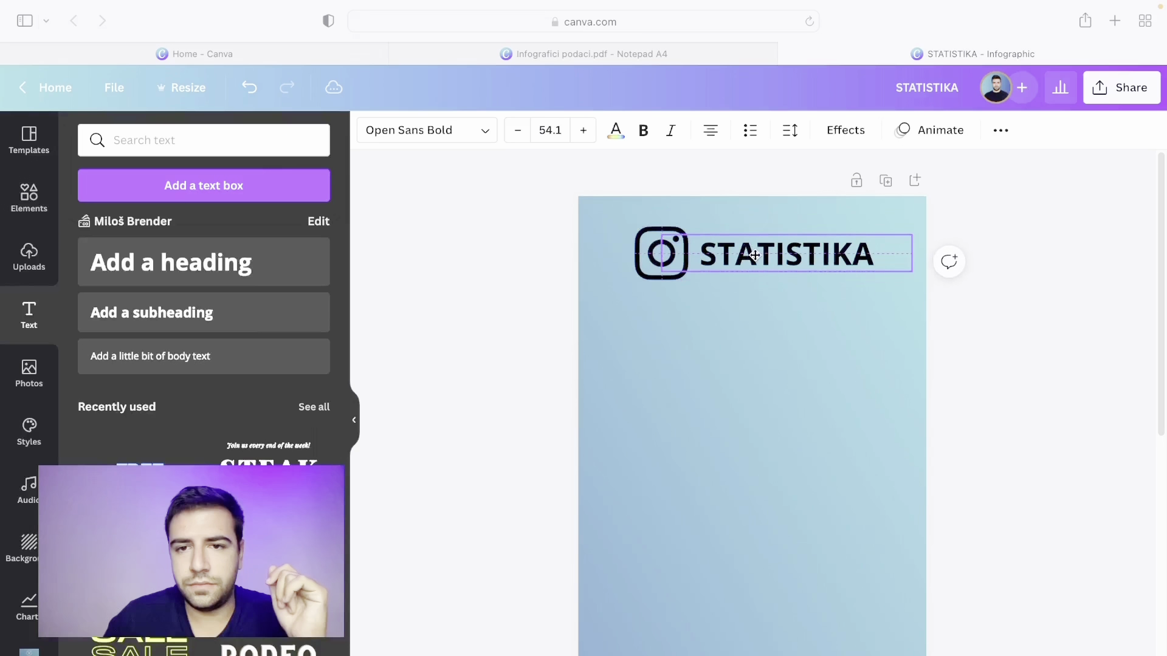
# Recolour the STATISTIKA heading and the Instagram icon with the brand palette's off-white, and check their mutual alignment
pyautogui.click(616, 130)
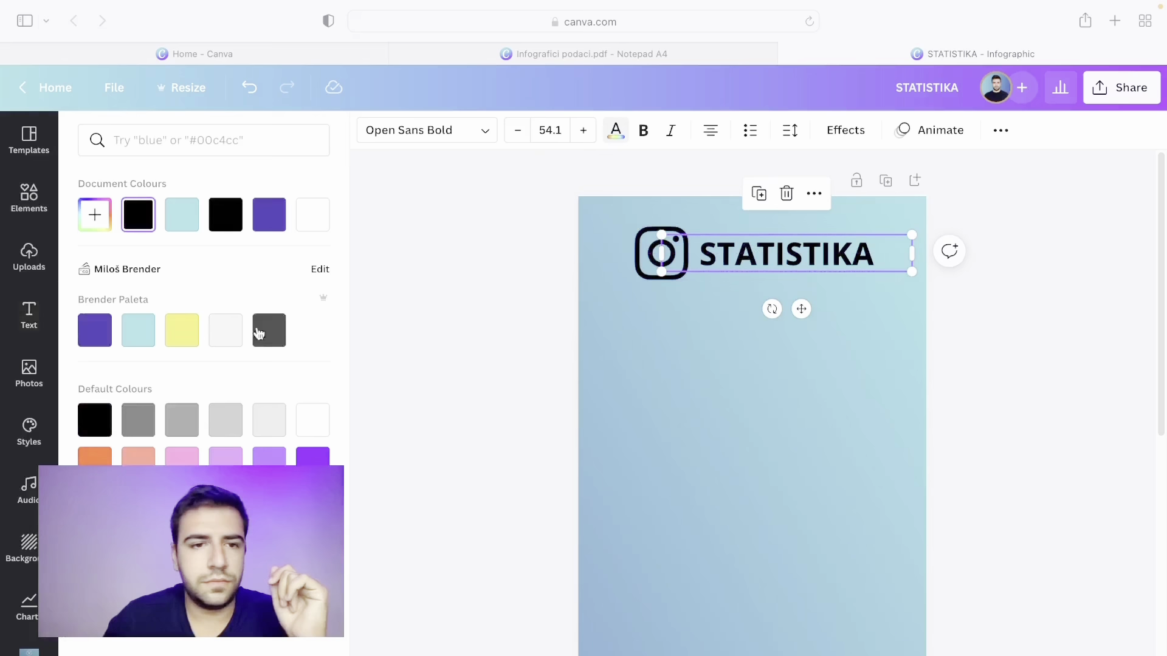
pyautogui.click(227, 338)
pyautogui.click(630, 260)
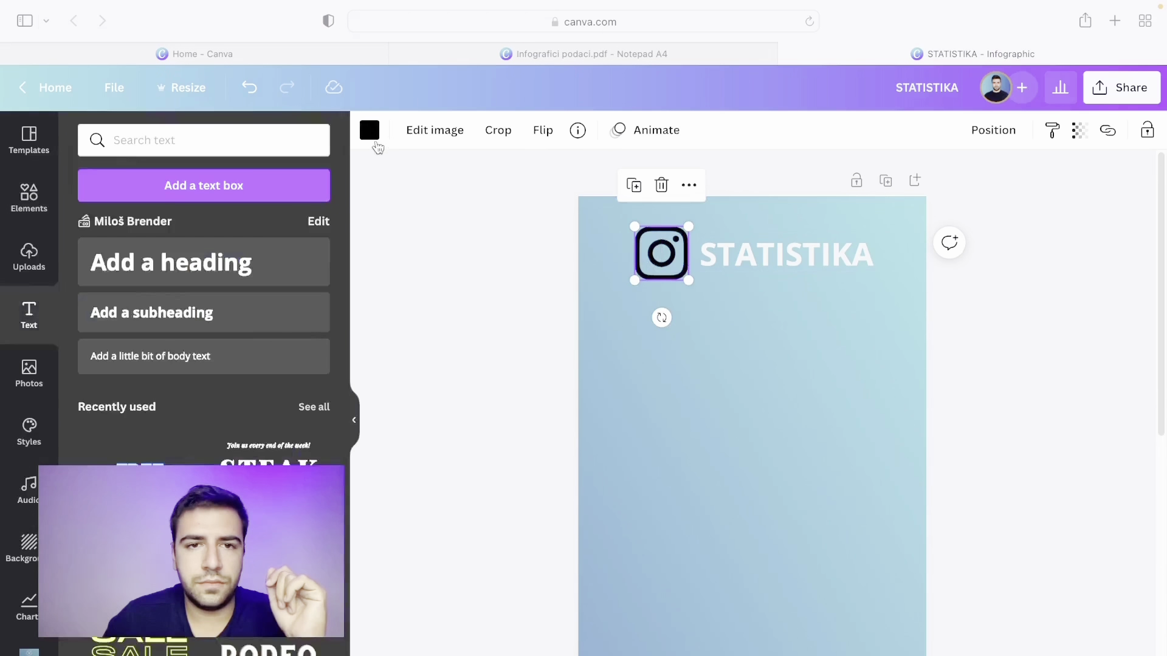
pyautogui.click(370, 130)
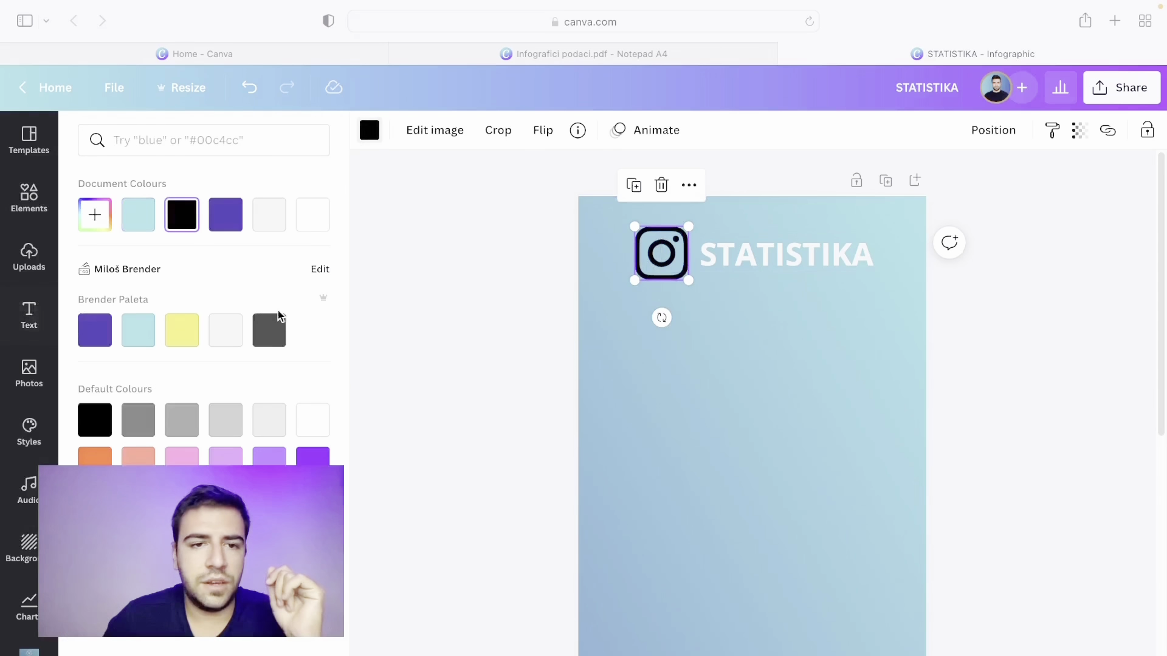
pyautogui.click(229, 333)
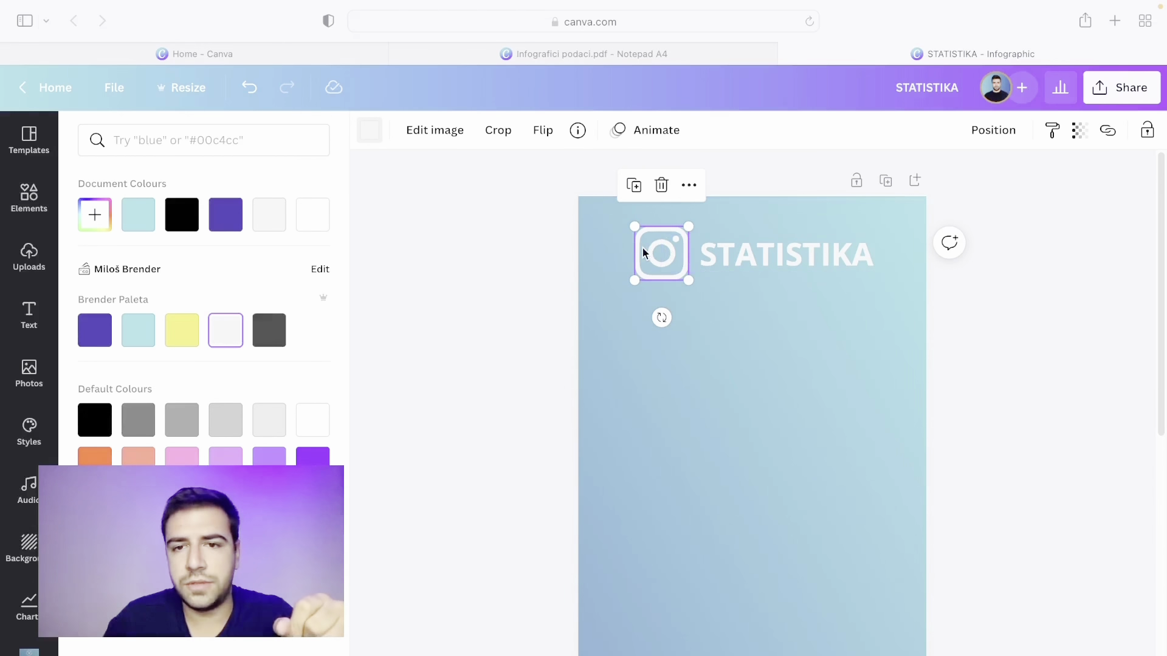
pyautogui.moveTo(651, 253); pyautogui.dragTo(652, 251)
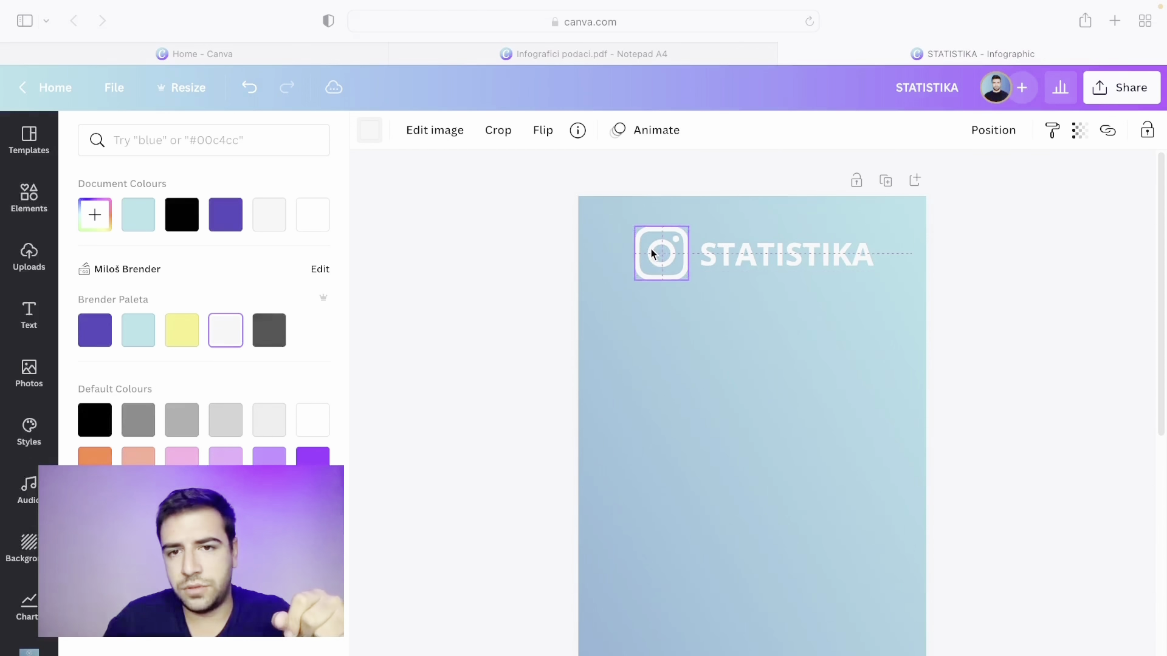
pyautogui.click(757, 250)
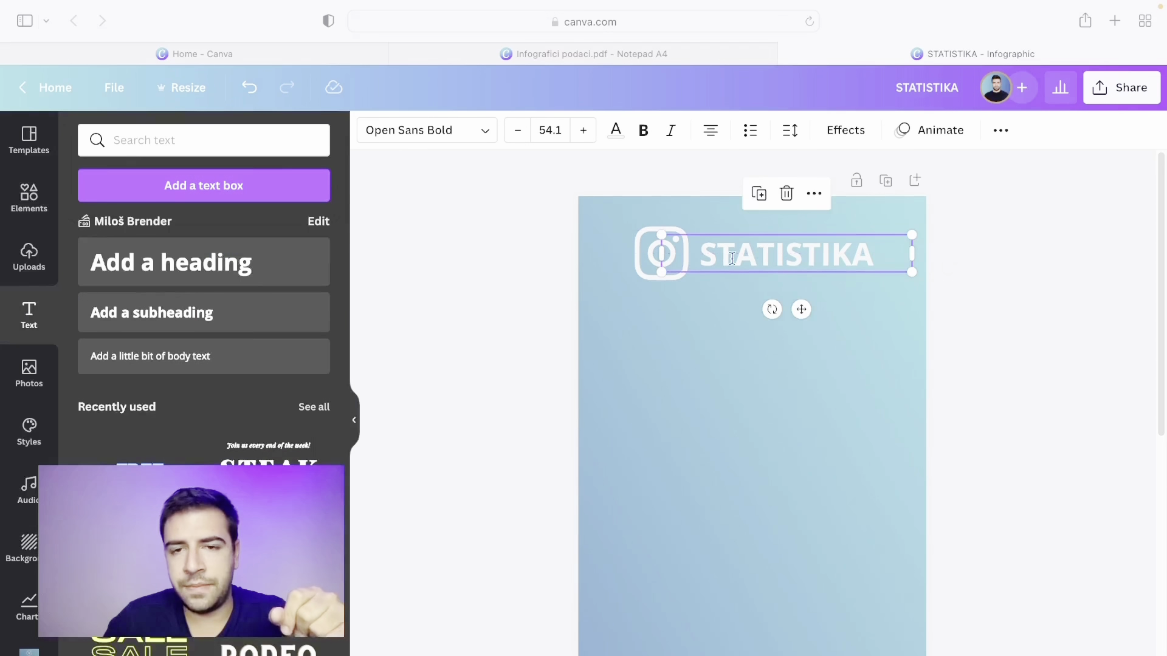
pyautogui.click(418, 303)
# Review the city and country follower data in Infografici podaci.pdf, return to the infographic and look over the empty page area
pyautogui.click(32, 219)
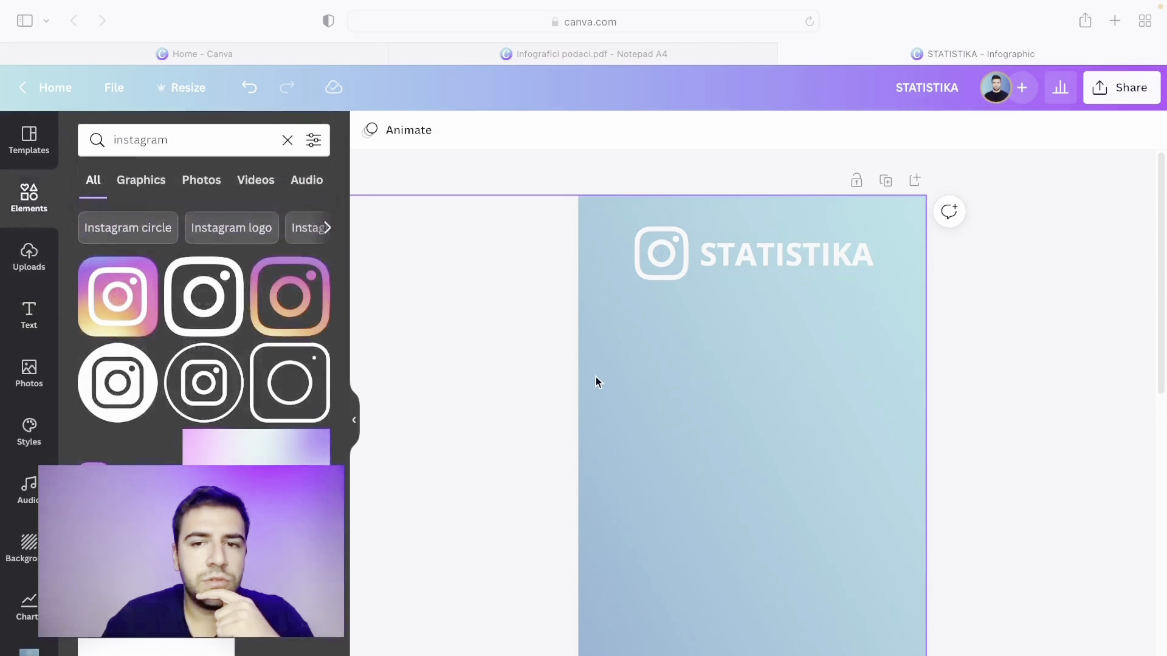
pyautogui.scroll(-3, 600, 377)
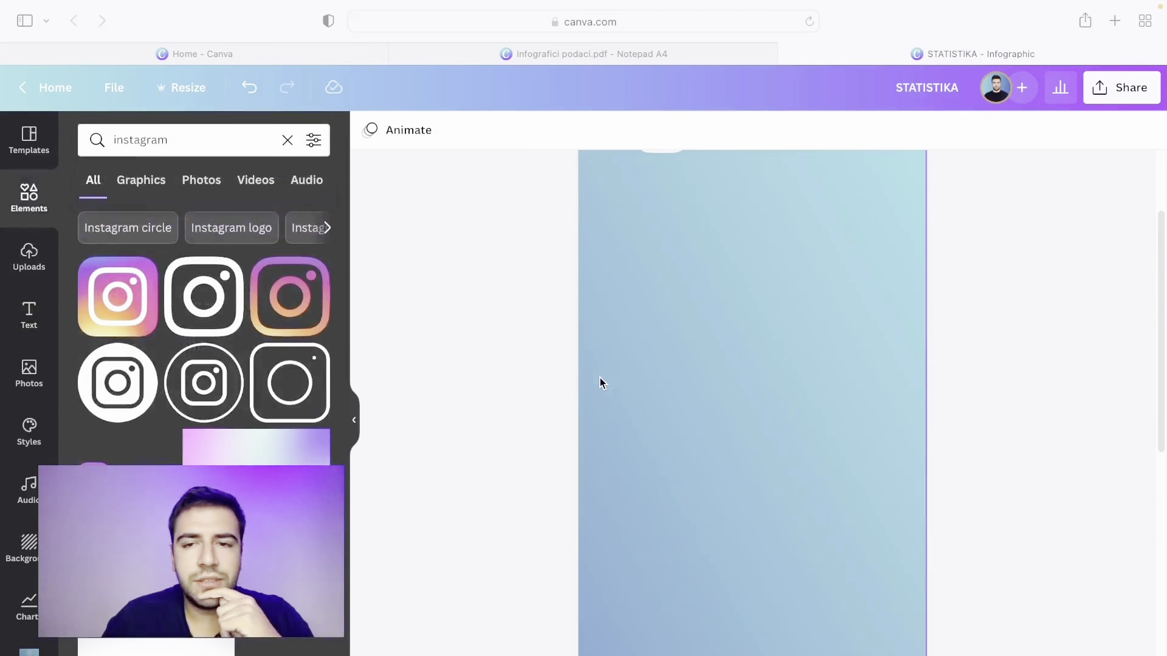
pyautogui.click(642, 61)
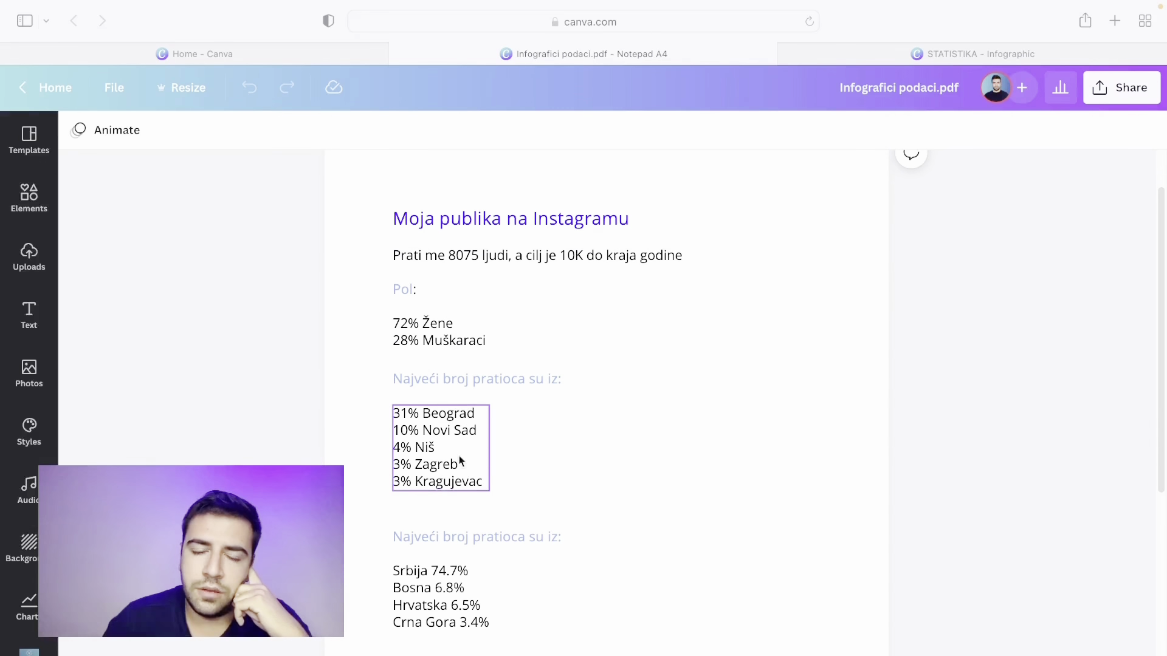
pyautogui.scroll(-1, 467, 452)
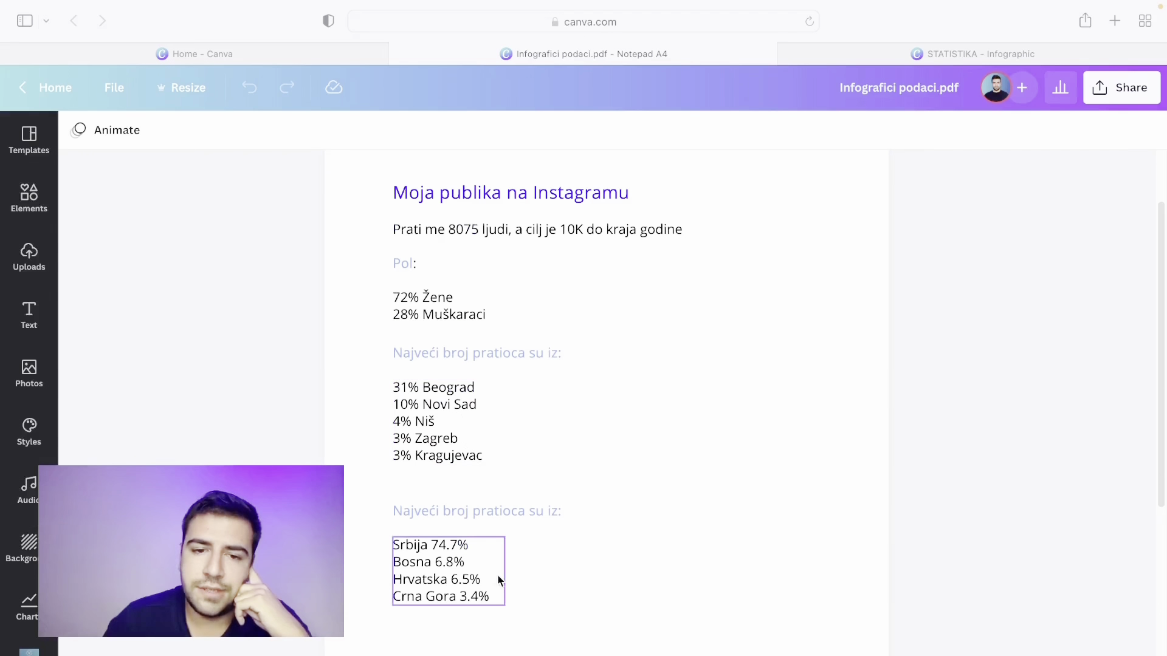
pyautogui.scroll(3, 462, 244)
pyautogui.click(818, 64)
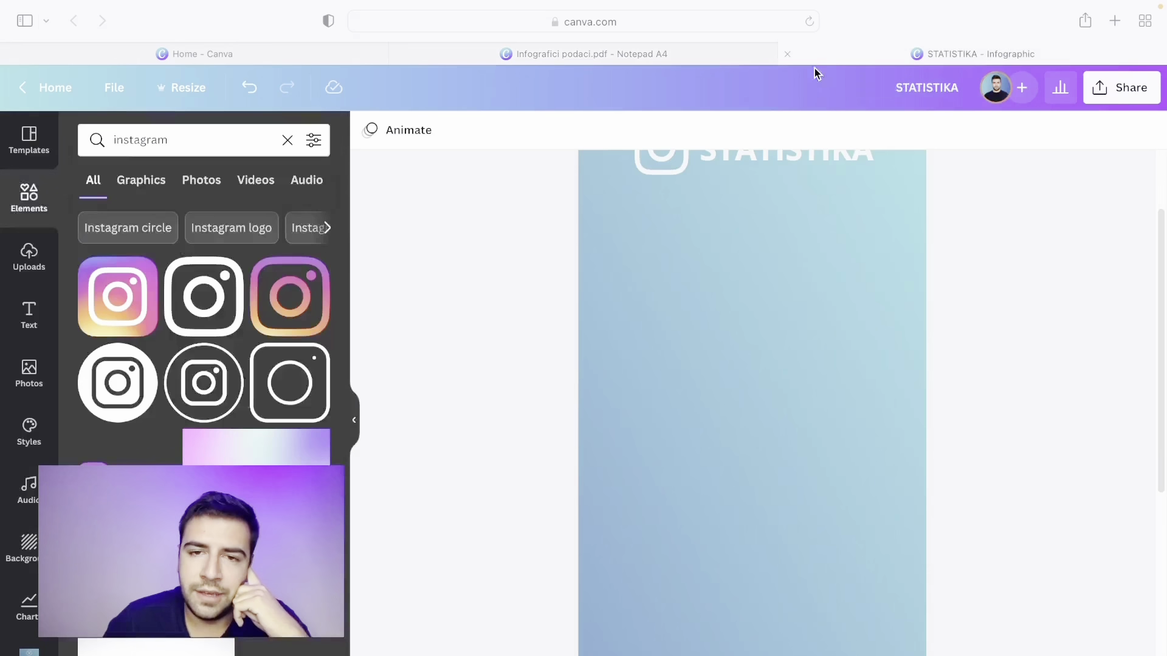
pyautogui.scroll(-3, 681, 384)
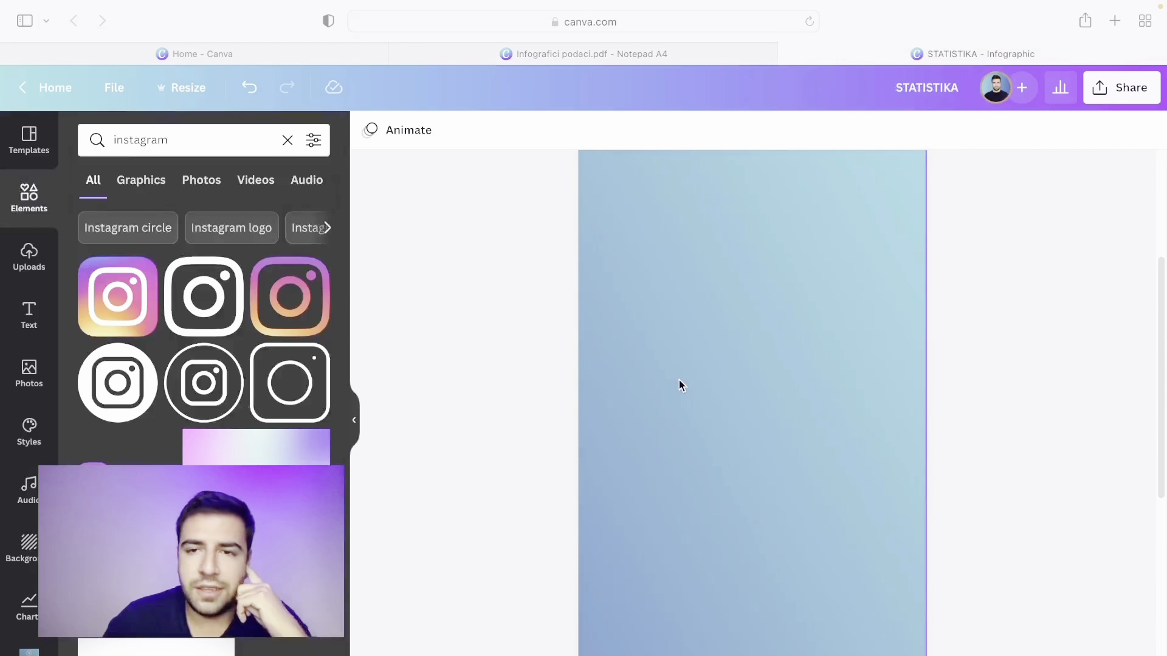
pyautogui.scroll(1, 680, 381)
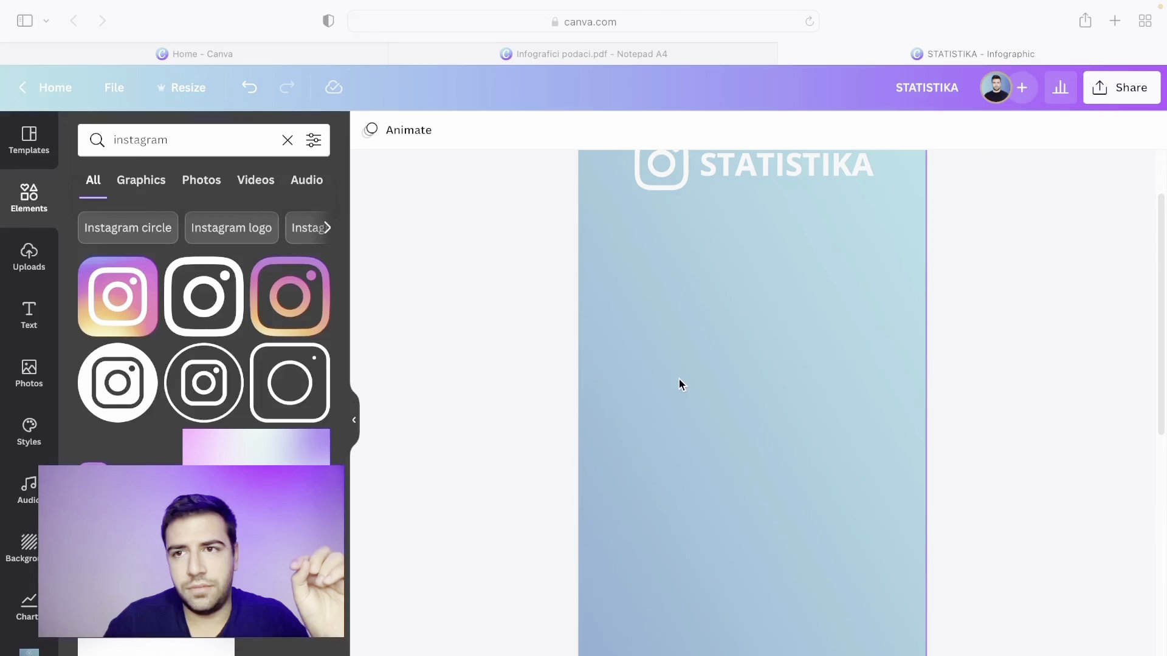
pyautogui.scroll(2, 680, 380)
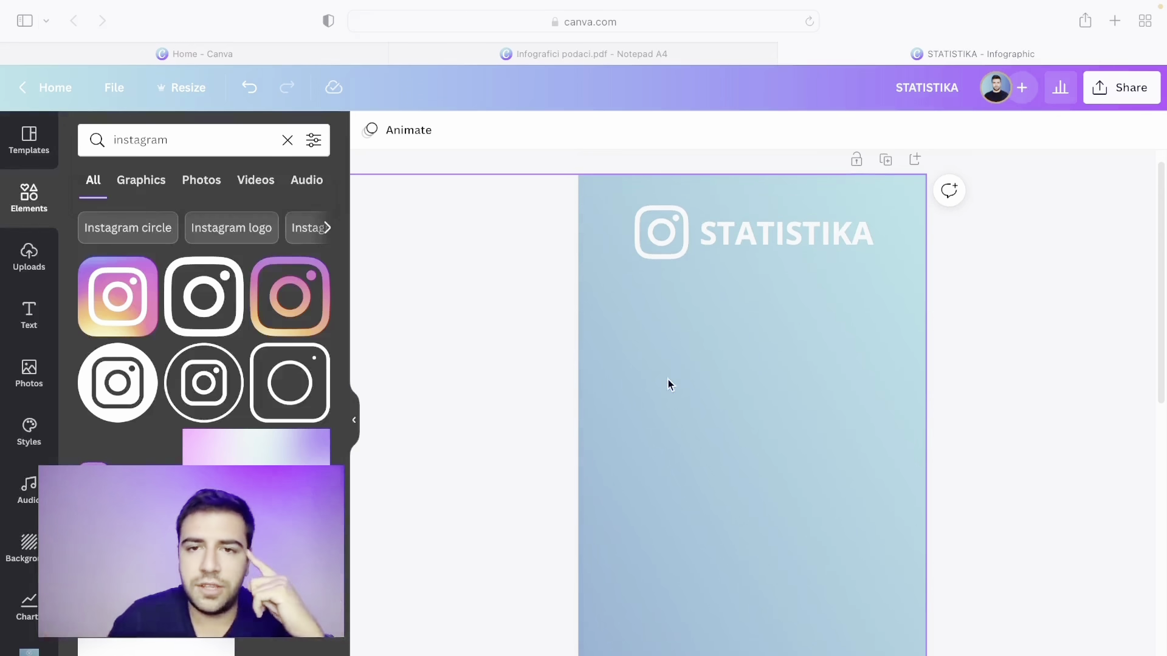
pyautogui.scroll(-1, 800, 498)
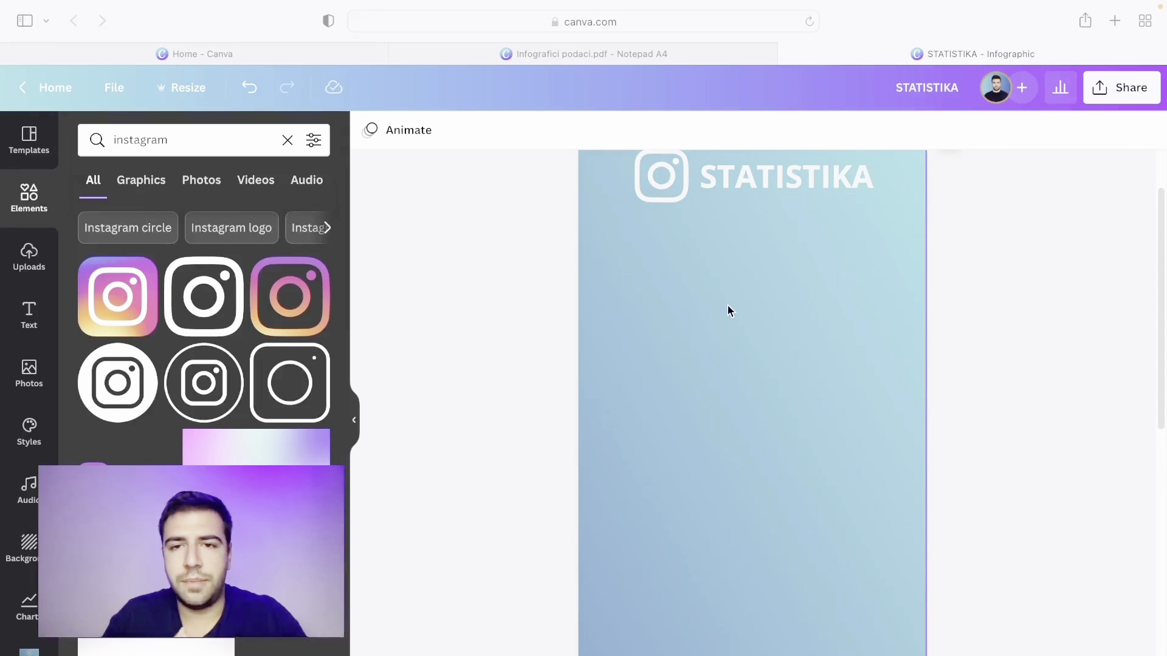
# Add a plain straight line beneath the icon and heading, spanning most of the page width and centred horizontally with even side margins
pyautogui.click(29, 197)
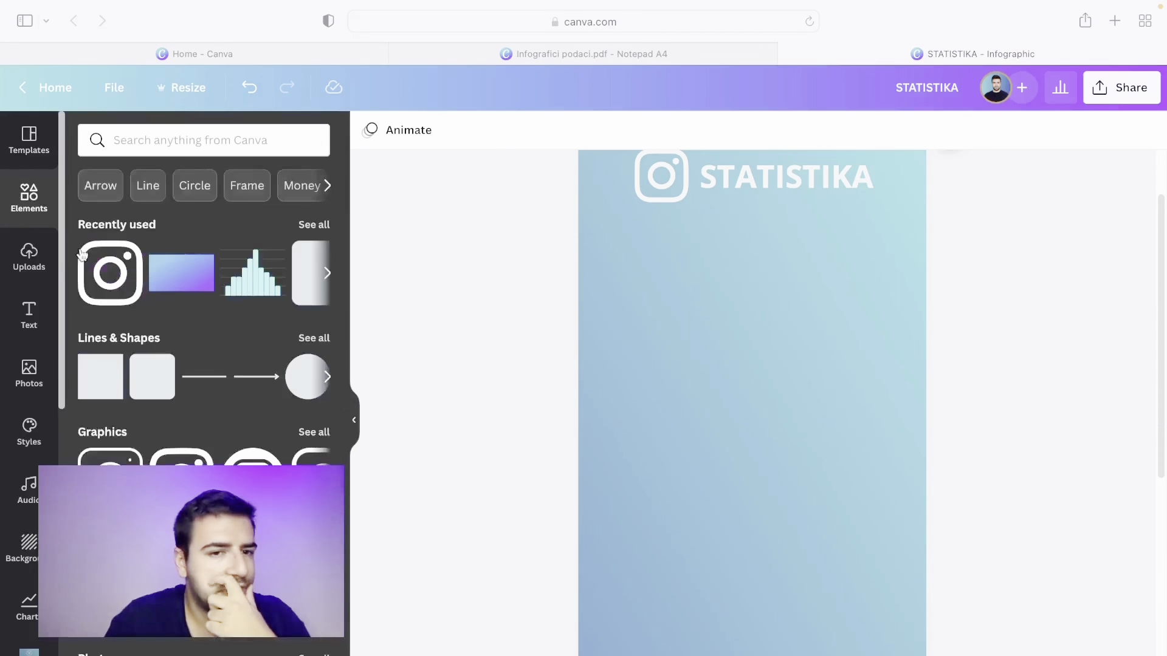
pyautogui.click(204, 376)
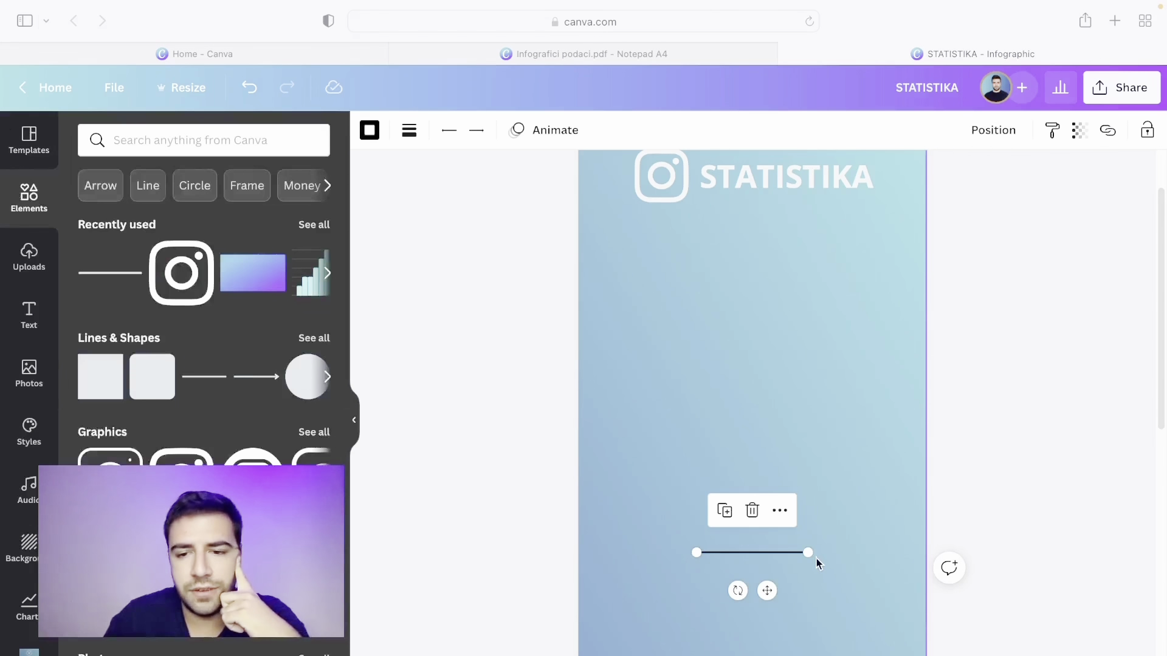
pyautogui.moveTo(808, 552); pyautogui.dragTo(912, 221)
pyautogui.click(987, 227)
pyautogui.click(829, 224)
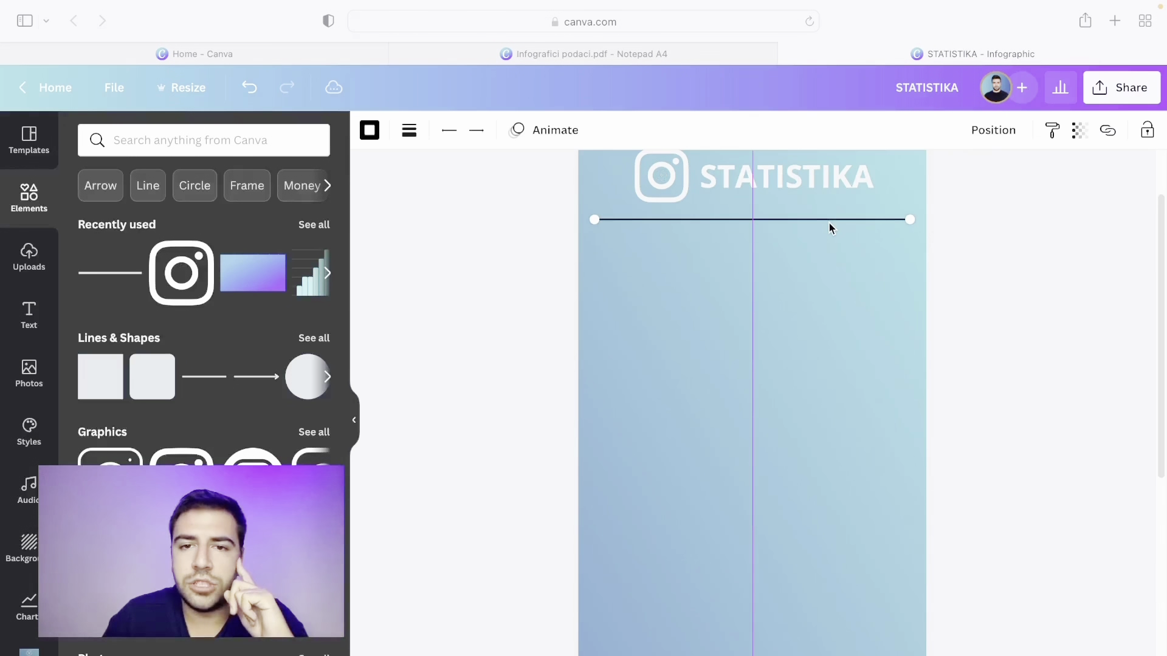
pyautogui.moveTo(596, 220); pyautogui.dragTo(607, 219)
pyautogui.moveTo(913, 215); pyautogui.dragTo(891, 220)
pyautogui.click(1087, 370)
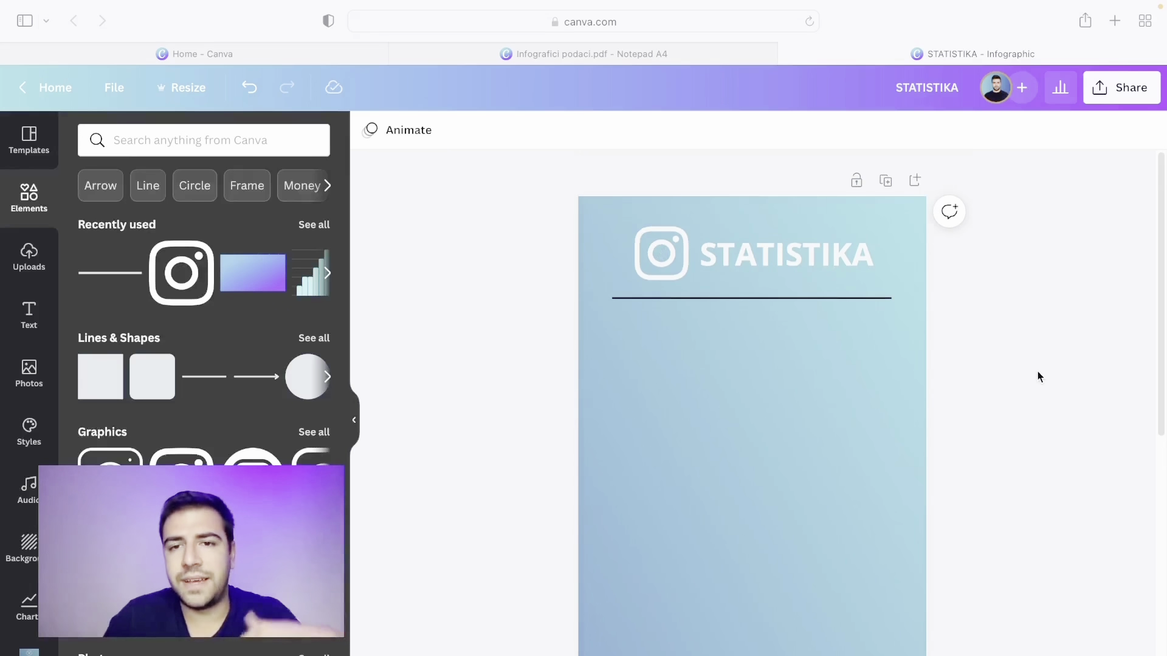
# Recolour the divider line beneath the heading white
pyautogui.click(776, 302)
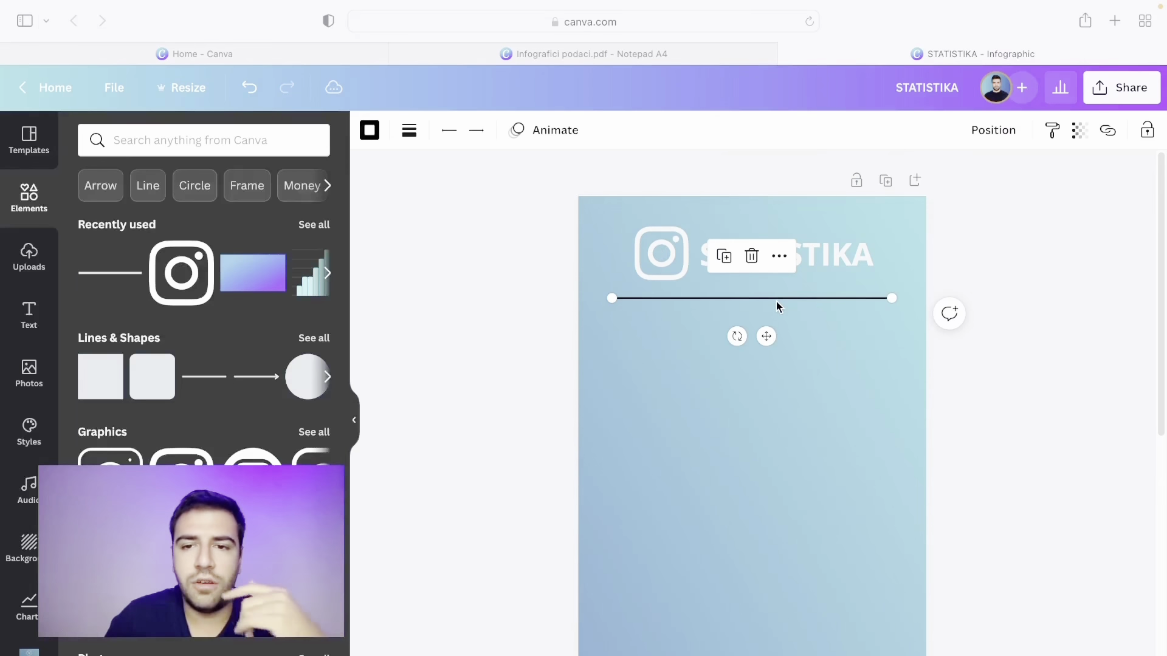
pyautogui.click(370, 132)
pyautogui.click(303, 217)
pyautogui.click(508, 258)
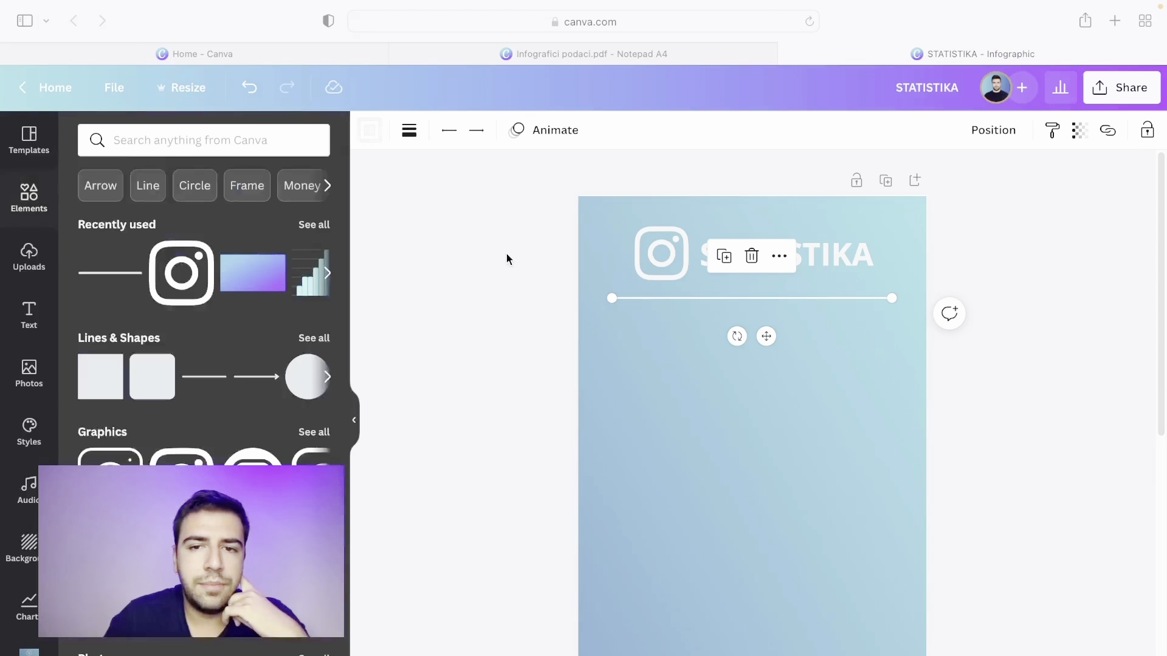
# Check the follower count and goal in Infografici podaci.pdf, return to the infographic and add a progress bar chart beneath the divider line
pyautogui.click(508, 61)
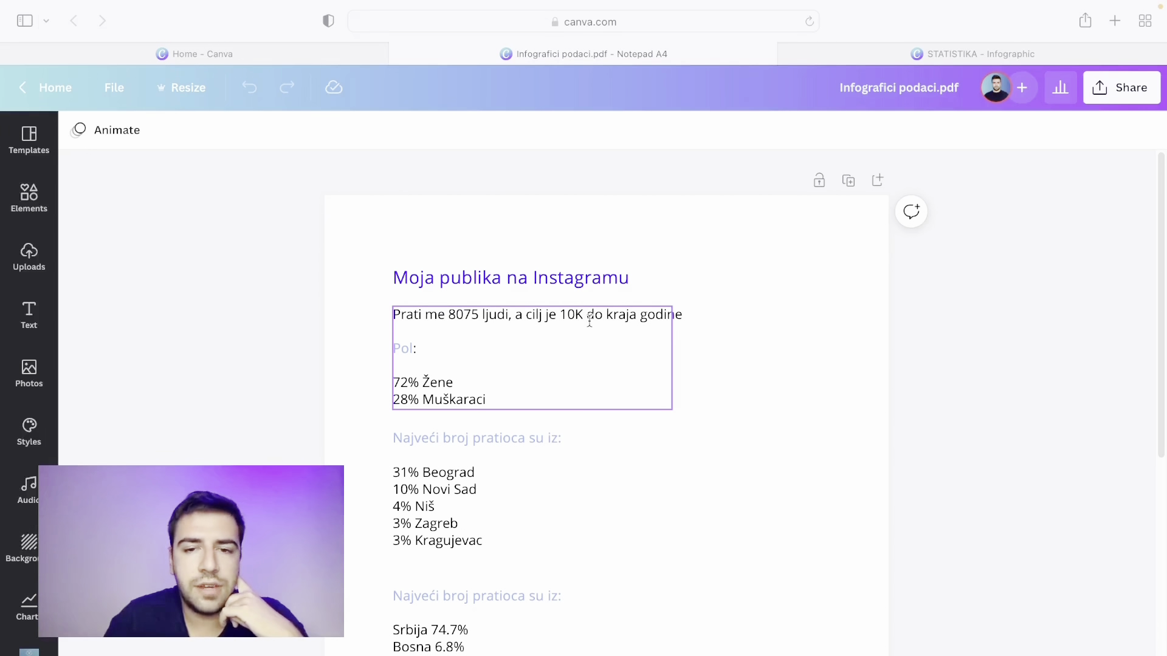
pyautogui.click(826, 52)
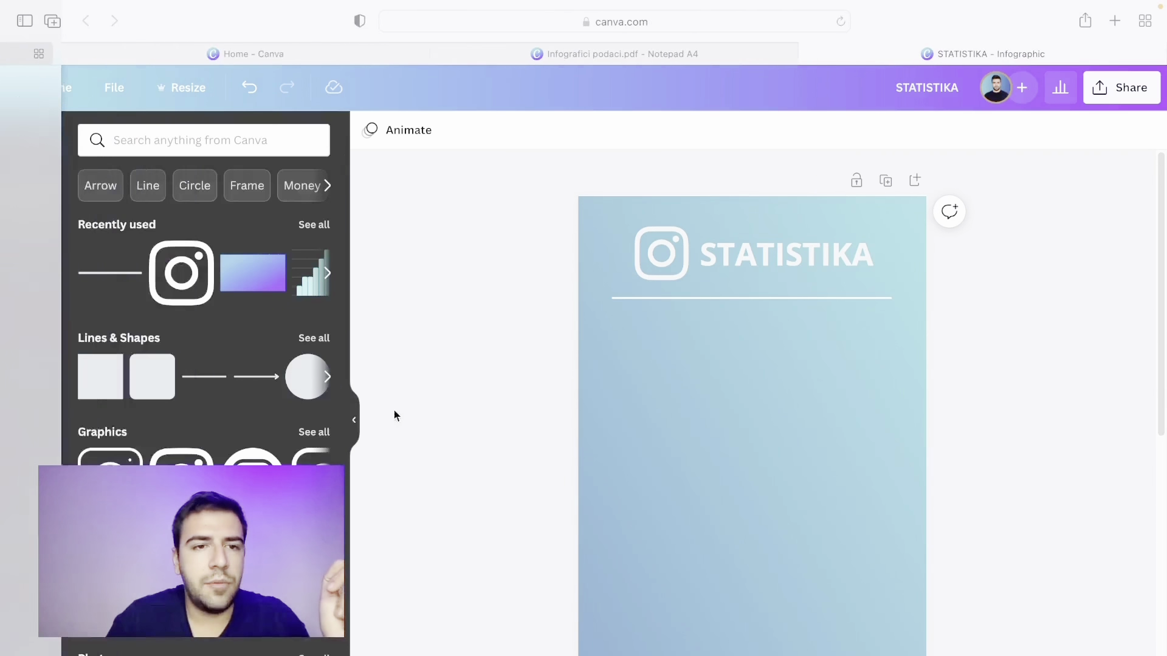
pyautogui.scroll(-15, 145, 349)
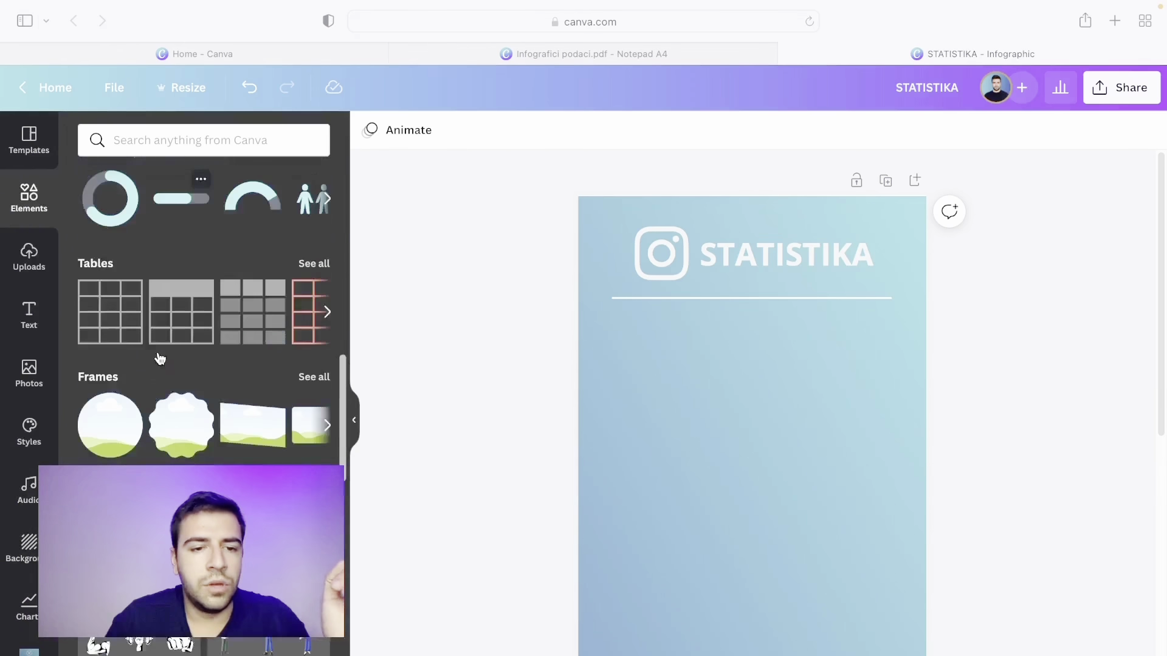
pyautogui.scroll(5, 155, 363)
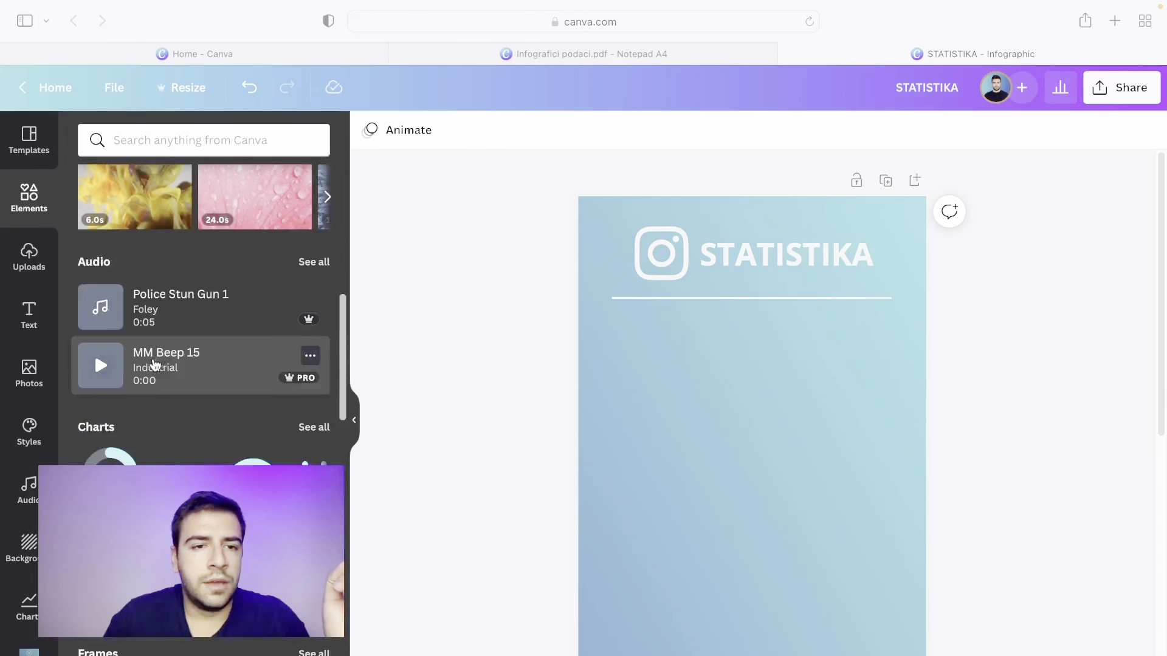
pyautogui.click(314, 427)
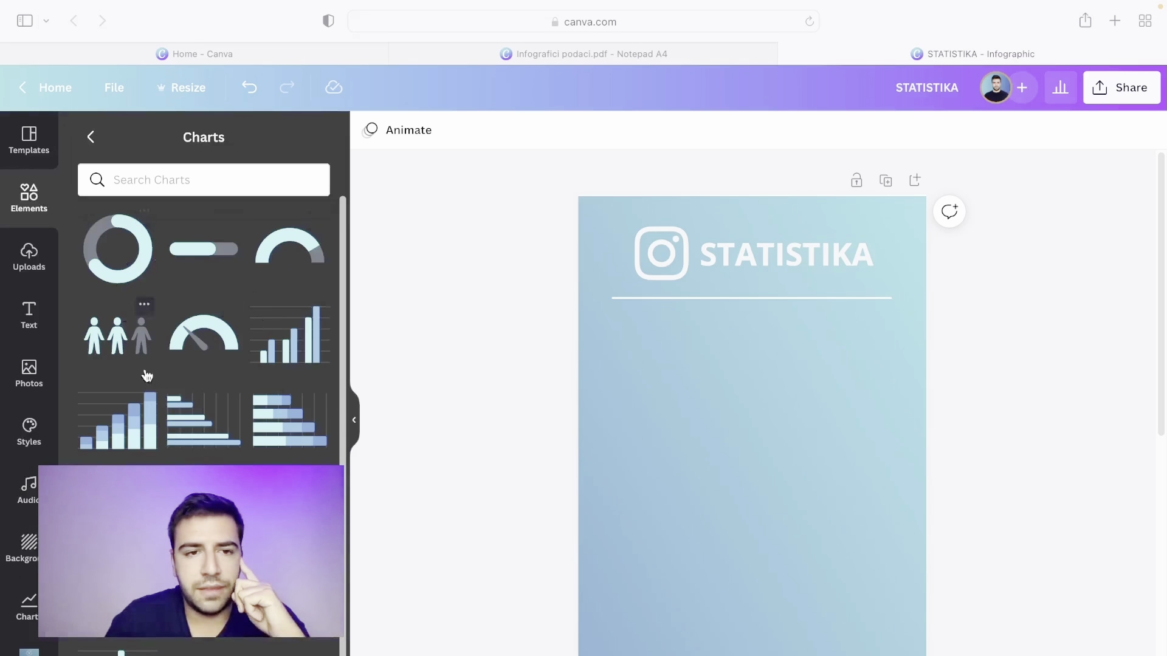
pyautogui.scroll(-1, 312, 453)
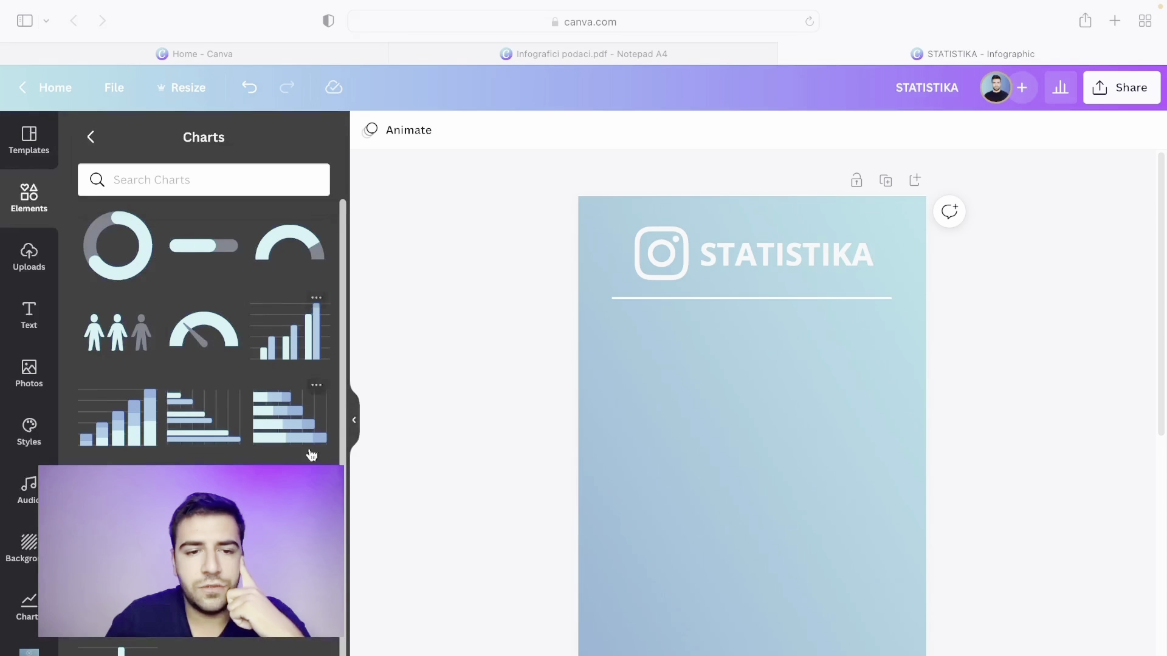
pyautogui.scroll(1, 205, 464)
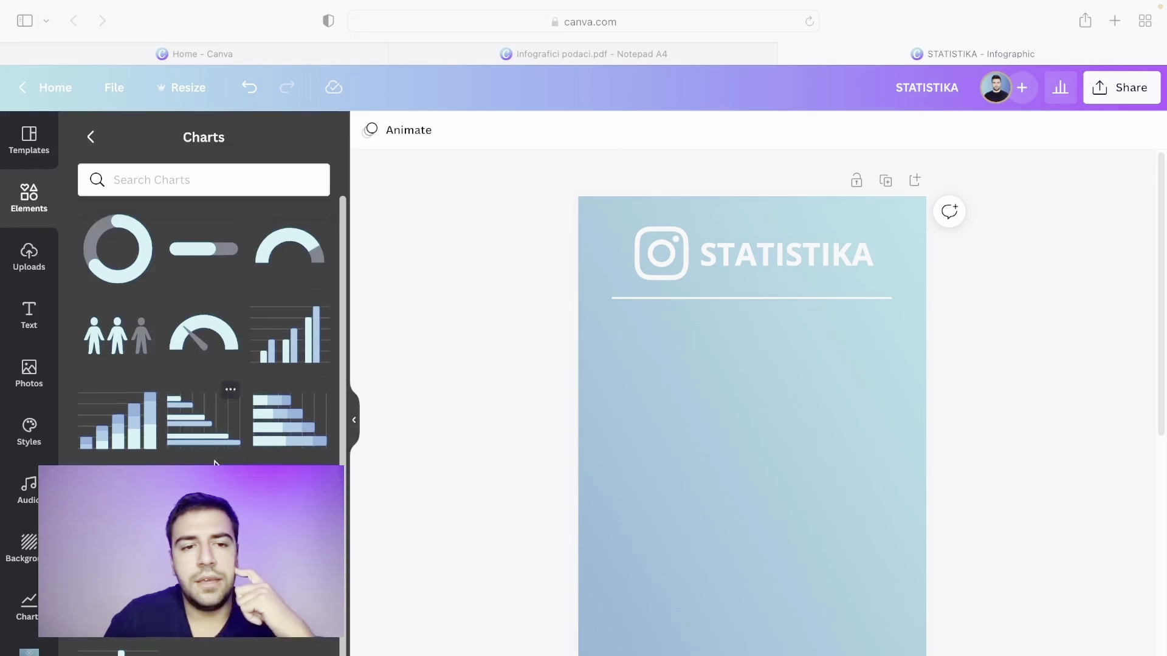
pyautogui.click(206, 246)
pyautogui.moveTo(781, 645); pyautogui.dragTo(733, 340)
pyautogui.moveTo(803, 357)
pyautogui.mouseDown()
pyautogui.moveTo(903, 409)
pyautogui.moveTo(816, 357)
pyautogui.mouseUp()
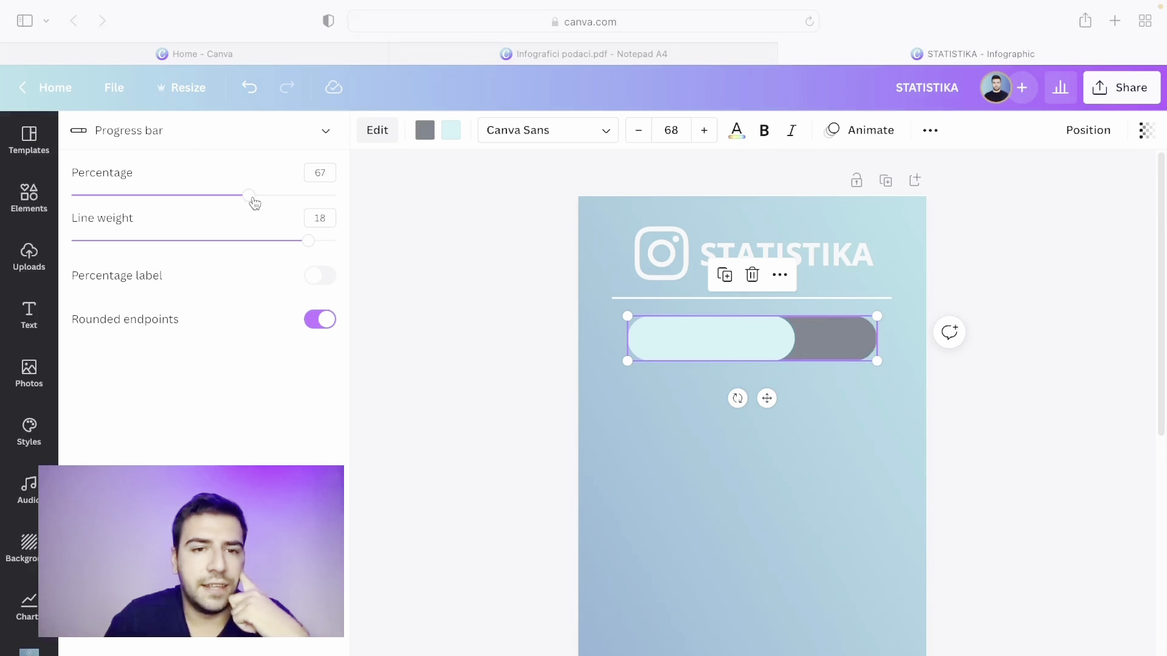
# Set the progress bar to 81 percent with a line weight of 10 and square endpoints
pyautogui.moveTo(249, 195); pyautogui.dragTo(361, 184)
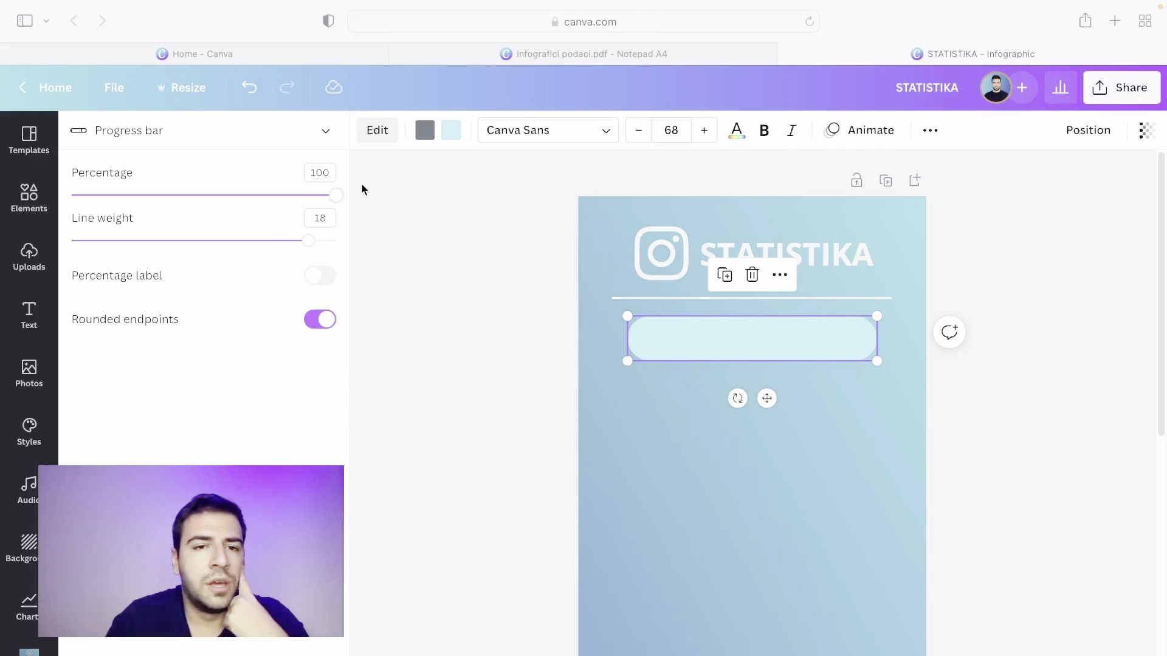
pyautogui.moveTo(339, 186); pyautogui.dragTo(287, 196)
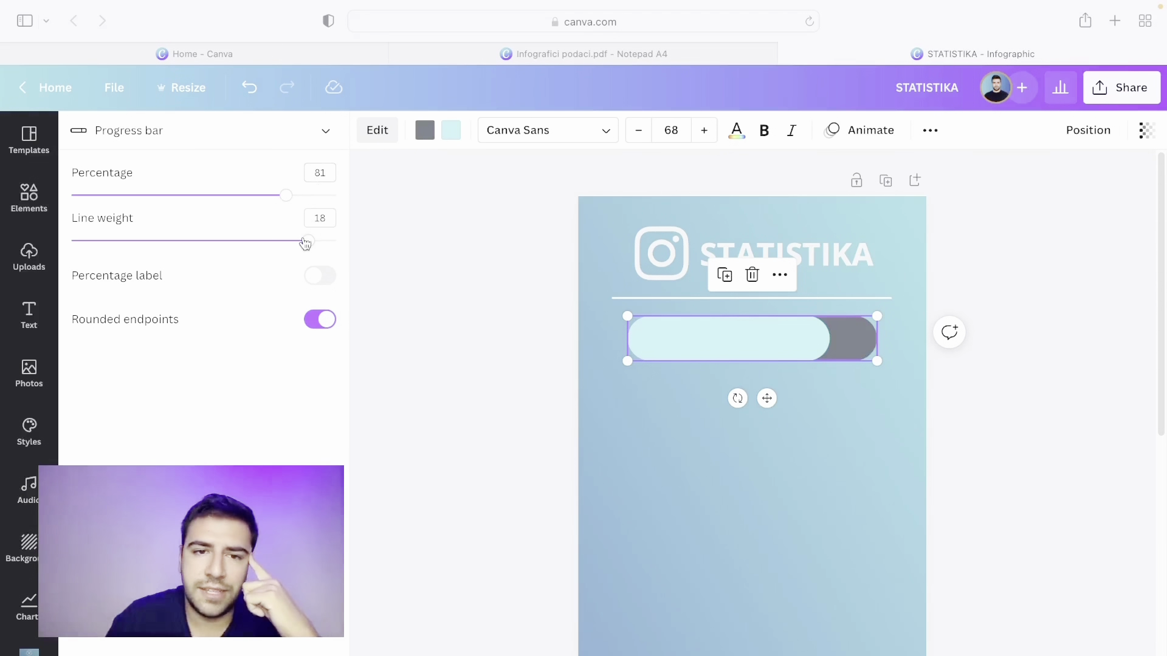
pyautogui.moveTo(308, 248); pyautogui.dragTo(182, 241)
pyautogui.moveTo(148, 277); pyautogui.dragTo(204, 277)
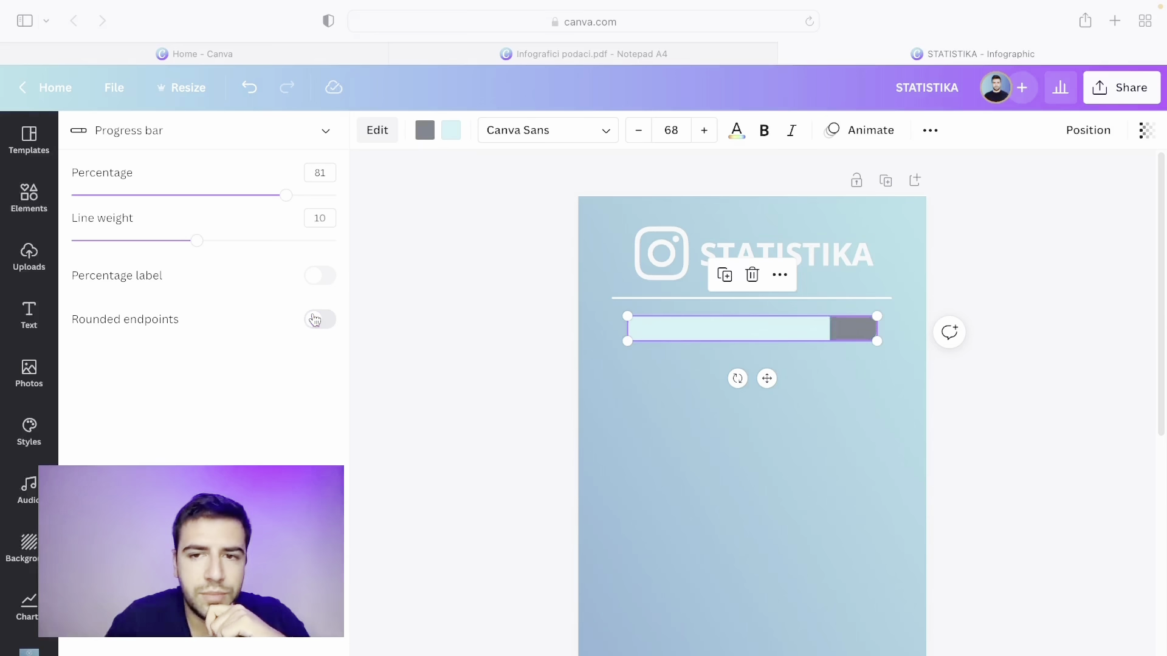
pyautogui.click(845, 345)
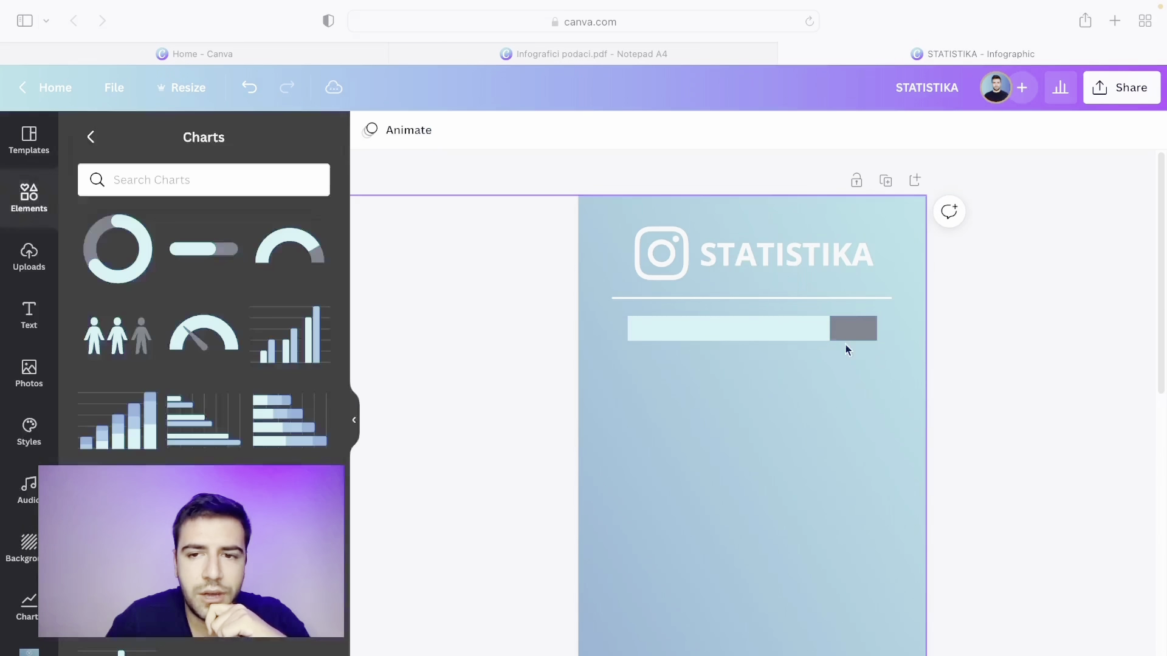
# Align the progress bar's left end with the divider line, shrink it to leave space on its right and set line weight 13
pyautogui.moveTo(811, 330); pyautogui.dragTo(792, 328)
pyautogui.moveTo(861, 341); pyautogui.dragTo(832, 339)
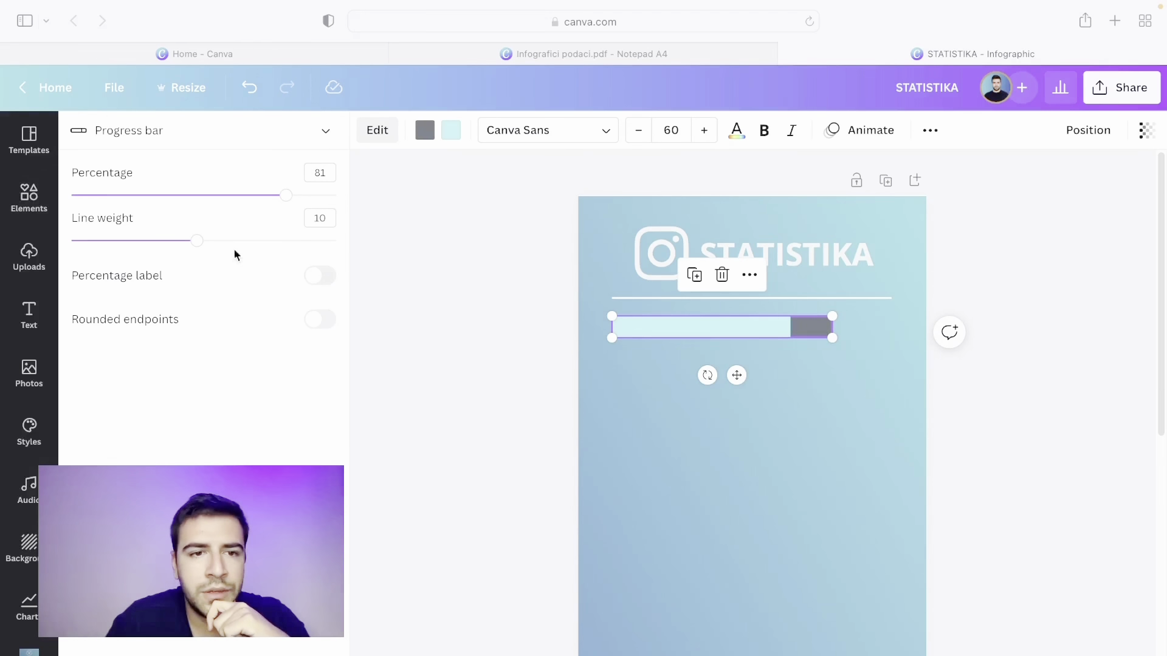
pyautogui.moveTo(202, 241); pyautogui.dragTo(237, 260)
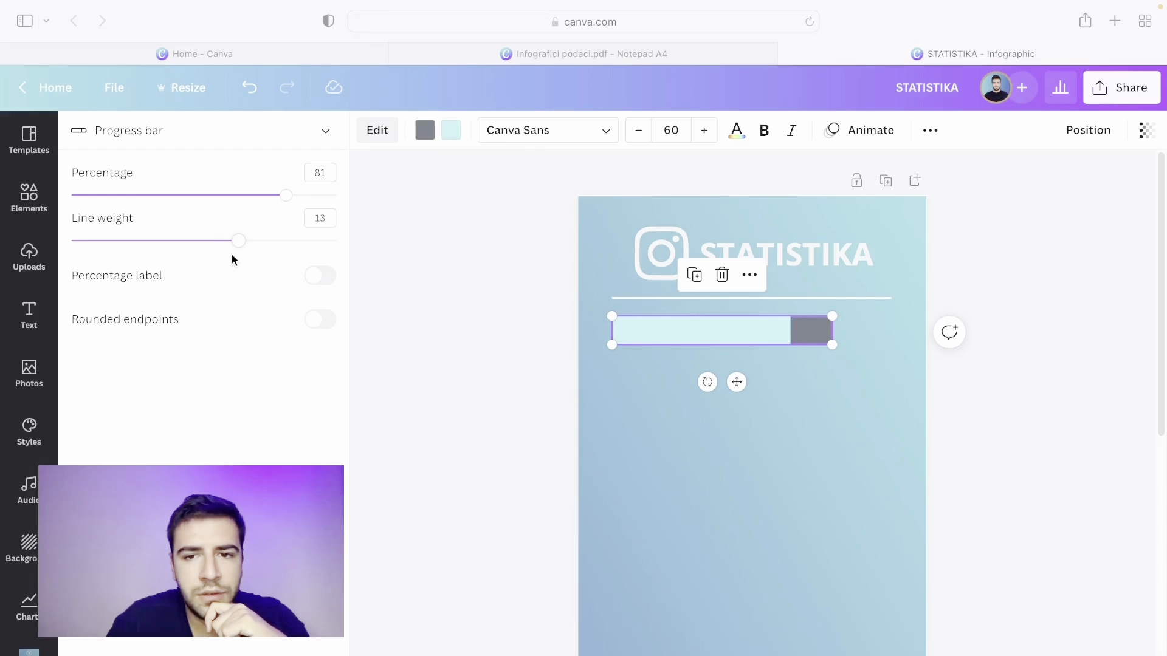
pyautogui.moveTo(834, 350); pyautogui.dragTo(821, 344)
# Recolour the filled part of the progress bar yellow
pyautogui.click(451, 130)
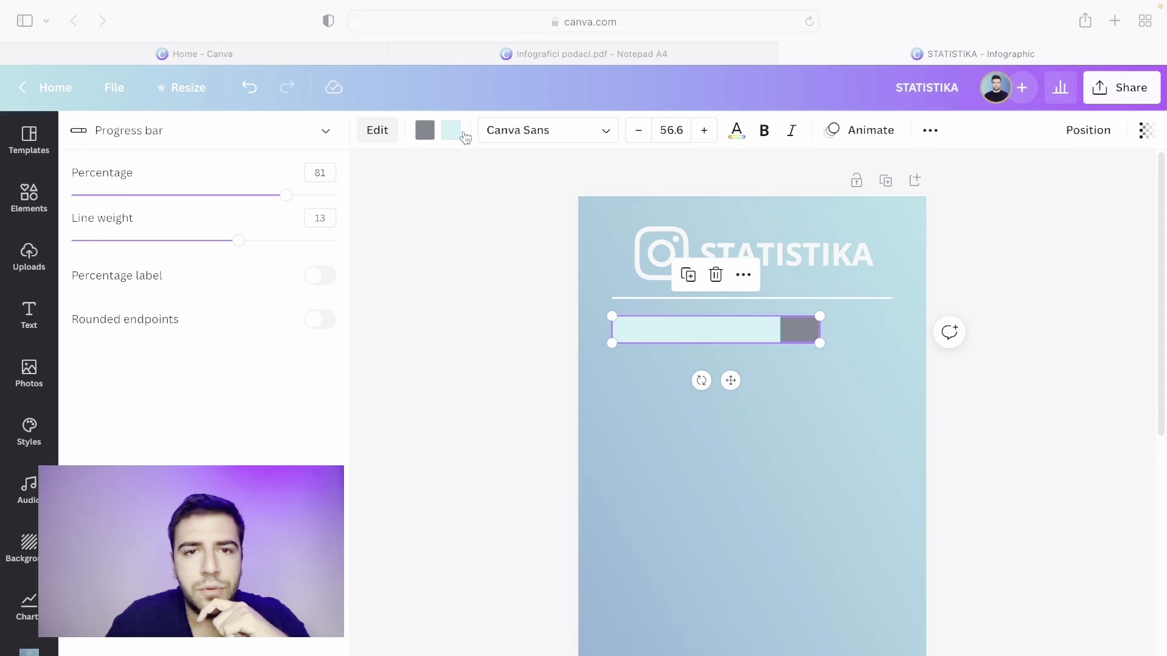
pyautogui.press('Escape')
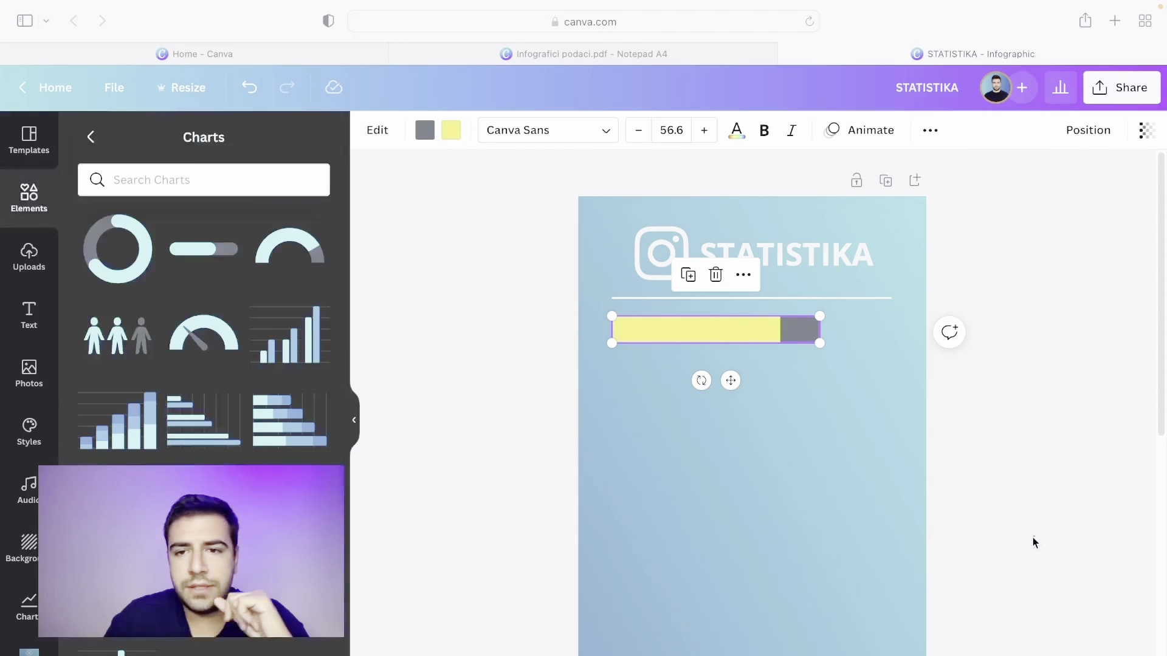
pyautogui.click(1034, 542)
# Add a heading text reading 10K and place it just right of the progress bar
pyautogui.press('super+plus')
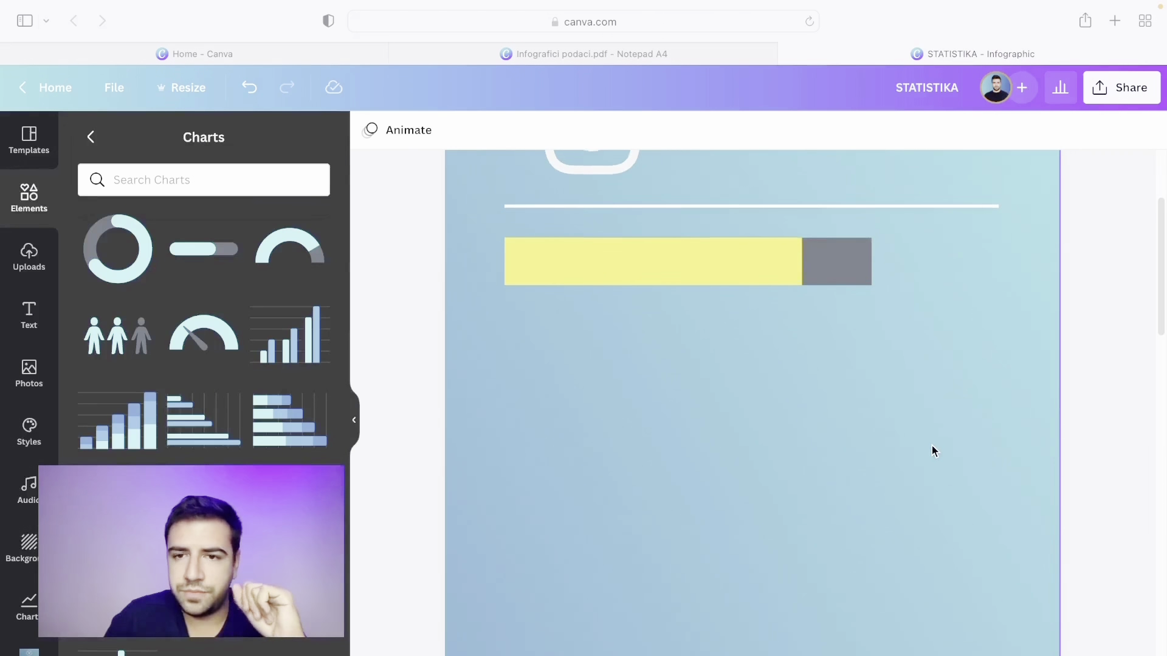
pyautogui.scroll(3, 933, 448)
pyautogui.press('super+plus')
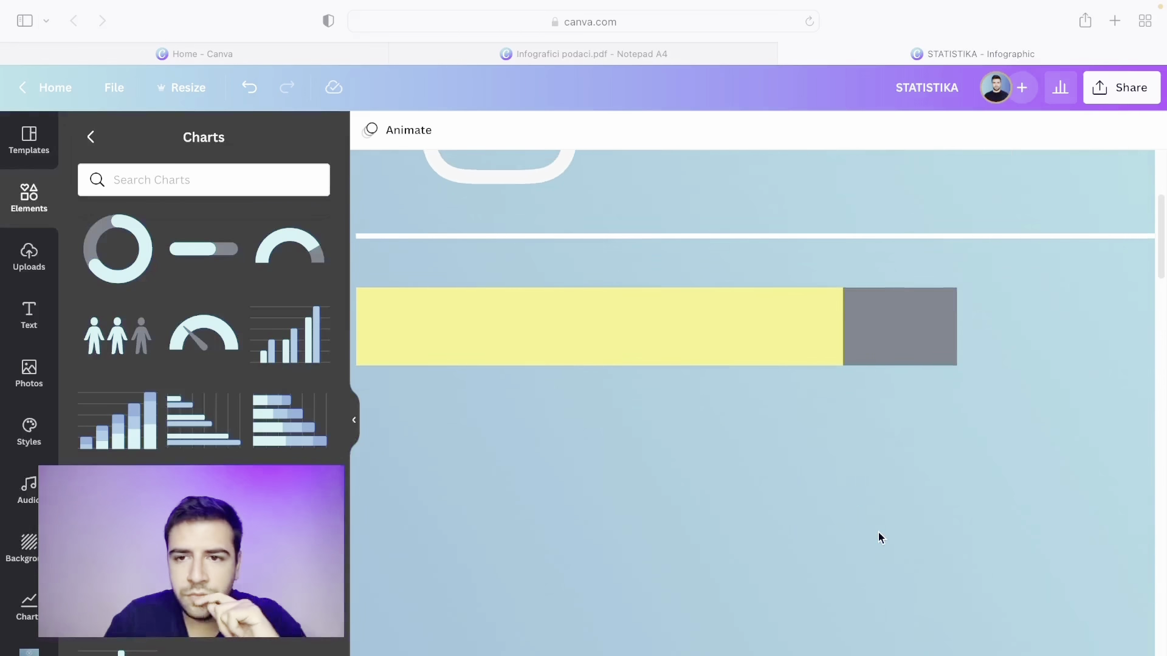
pyautogui.scroll(1, 880, 540)
pyautogui.click(29, 314)
pyautogui.scroll(-1, 114, 213)
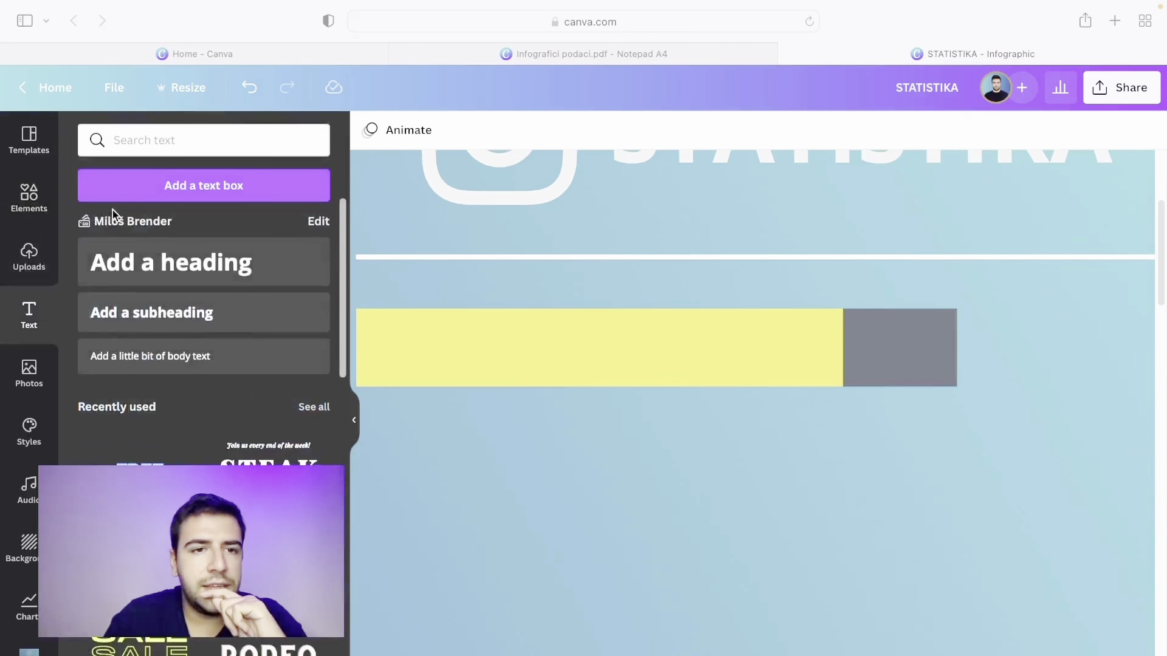
pyautogui.click(179, 284)
pyautogui.write('10K')
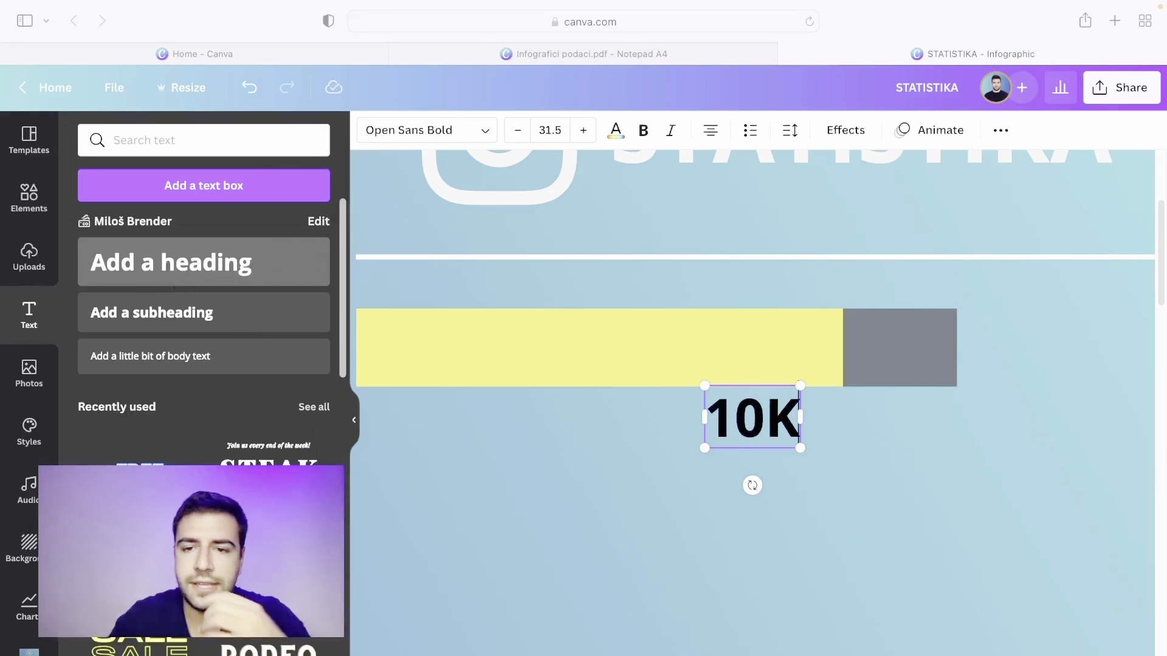
pyautogui.click(789, 497)
pyautogui.moveTo(793, 425); pyautogui.dragTo(1083, 348)
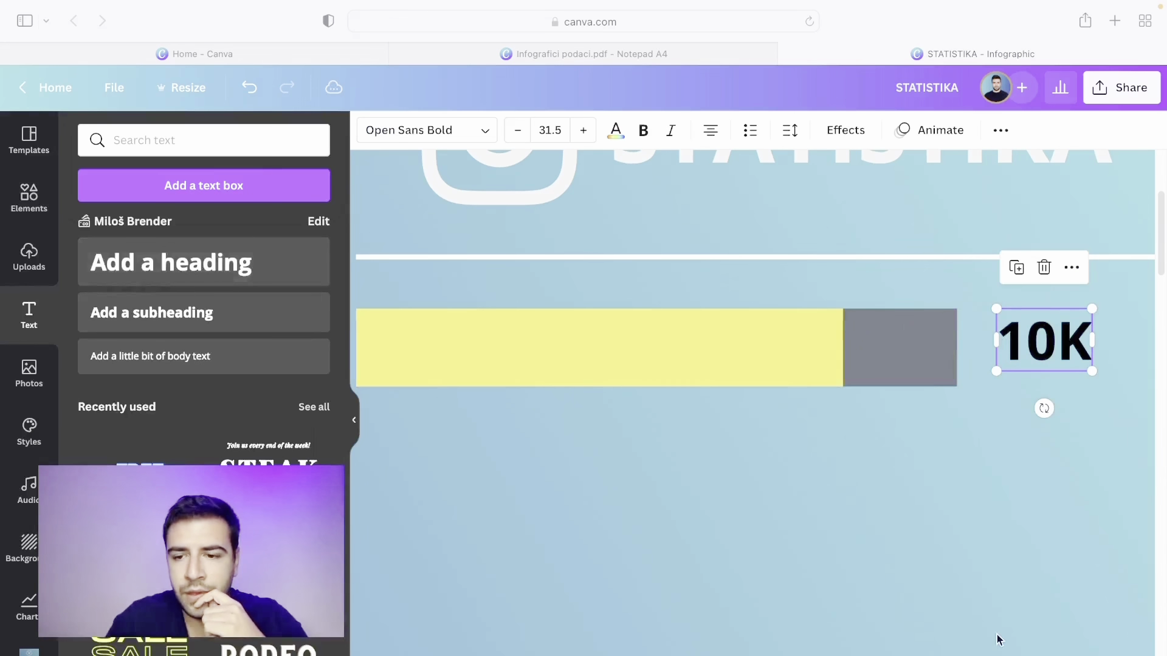
# Enlarge the progress bar slightly, scale the 10K label to the bar's height and align it with the divider line's right end
pyautogui.scroll(-5, 738, 342)
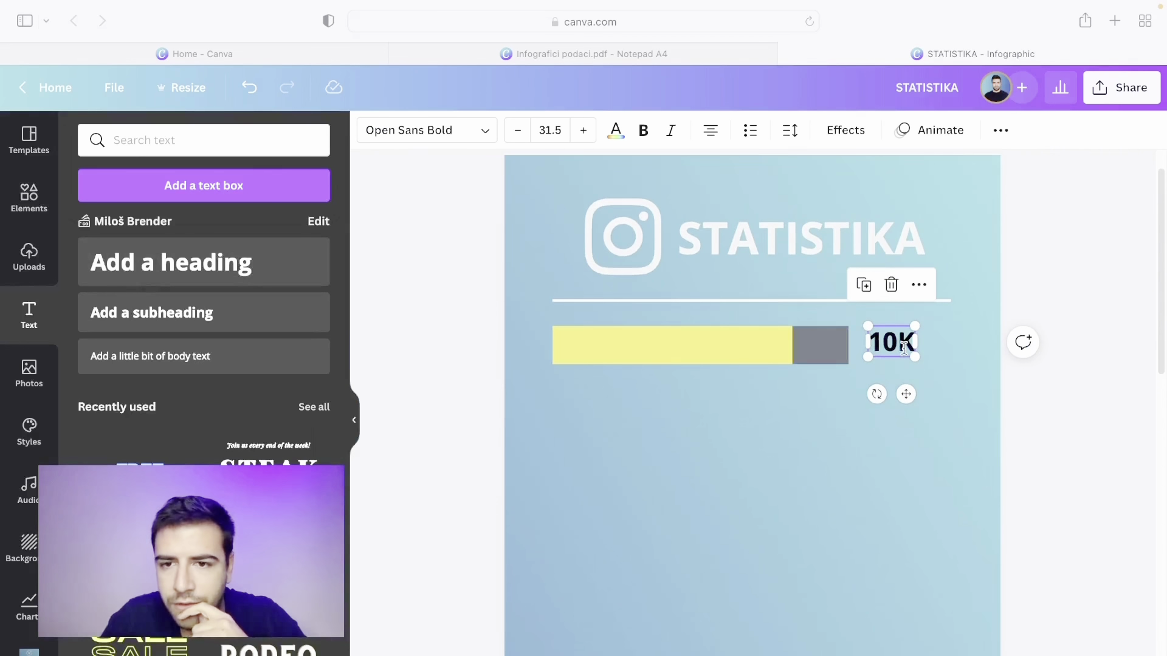
pyautogui.click(833, 344)
pyautogui.moveTo(848, 365); pyautogui.dragTo(874, 387)
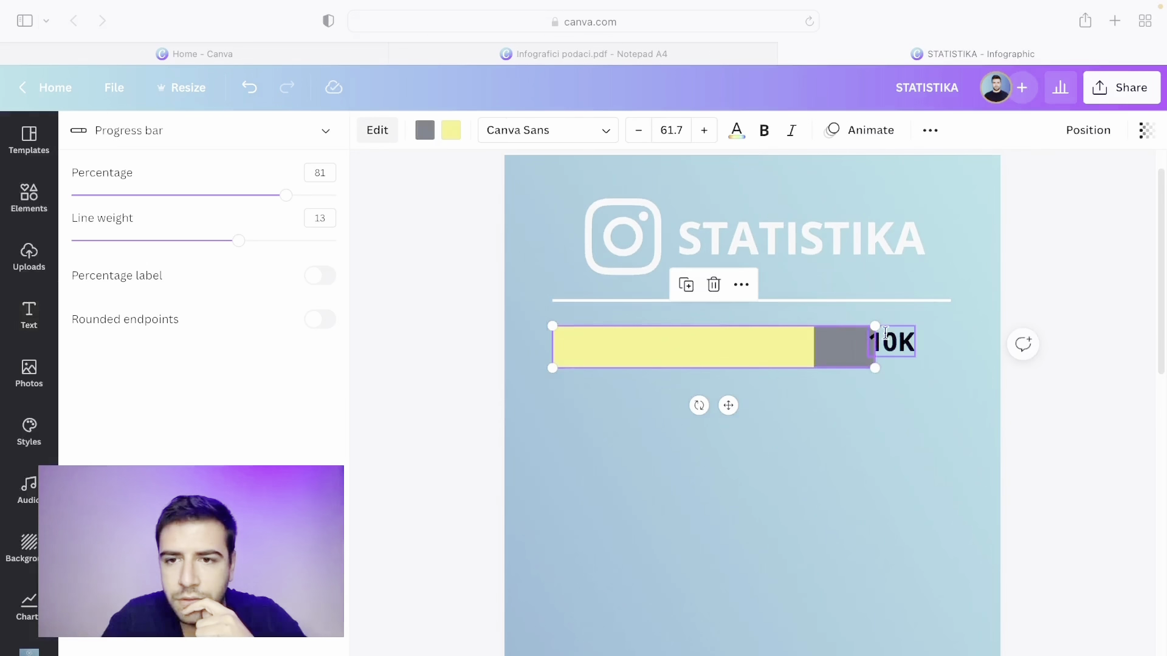
pyautogui.click(912, 347)
pyautogui.moveTo(935, 363); pyautogui.dragTo(953, 373)
pyautogui.click(920, 356)
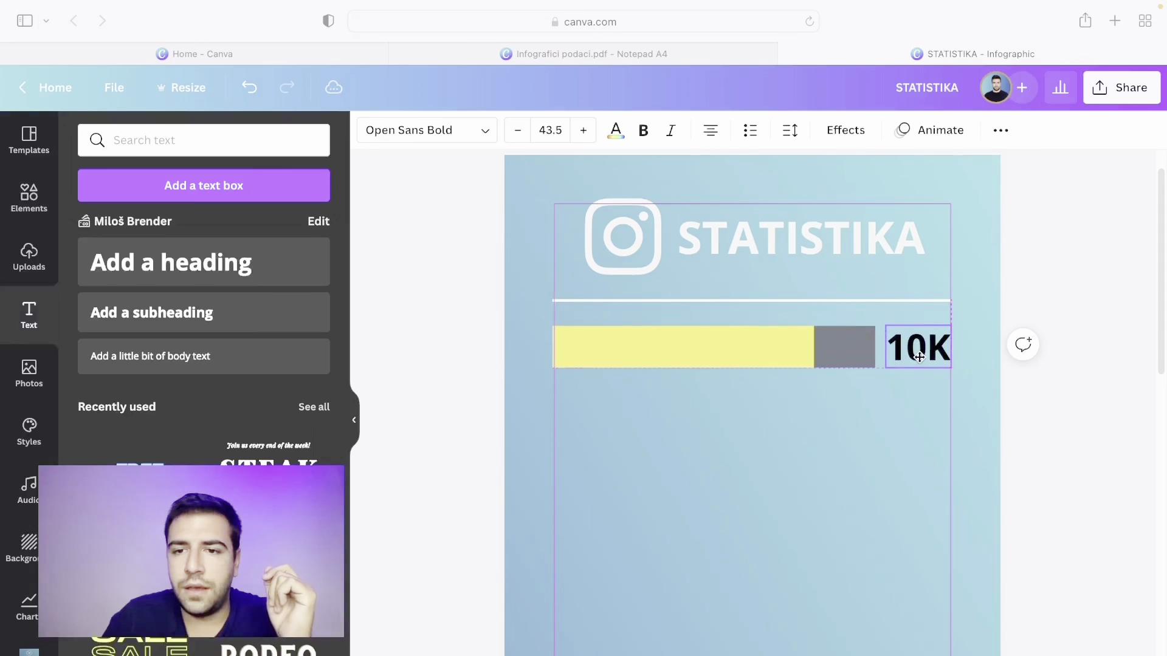
# Duplicate the 10K label onto the middle of the bar's yellow part and change the copy's text to 8075
pyautogui.moveTo(913, 346); pyautogui.dragTo(922, 356)
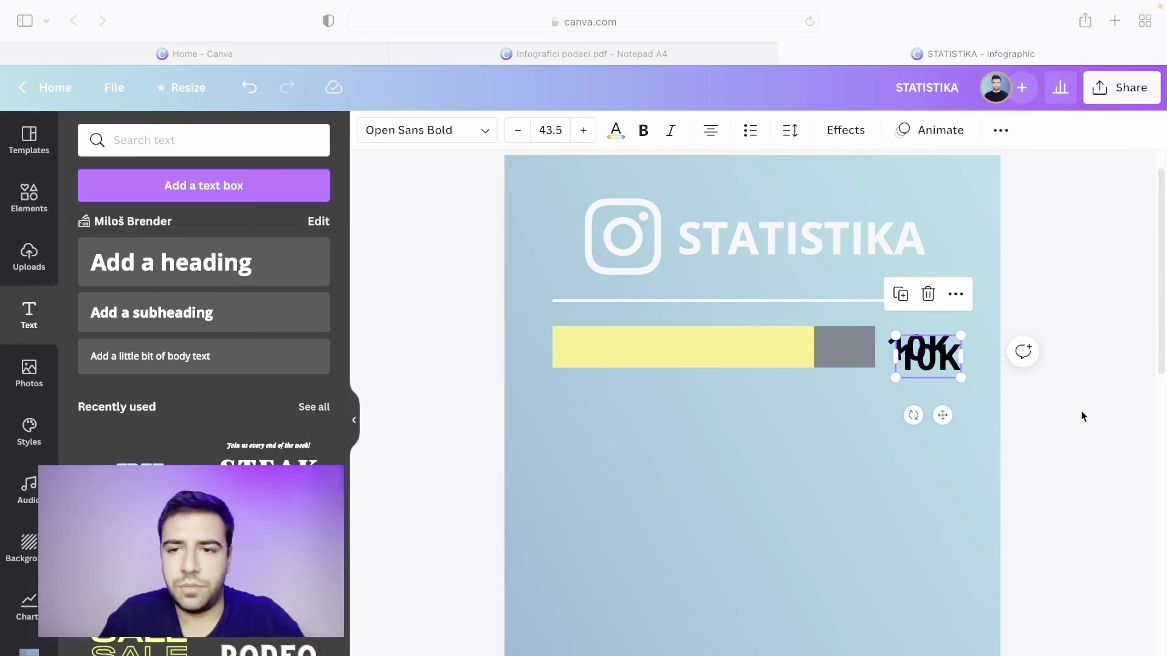
pyautogui.moveTo(943, 415); pyautogui.dragTo(709, 406)
pyautogui.doubleClick(694, 338)
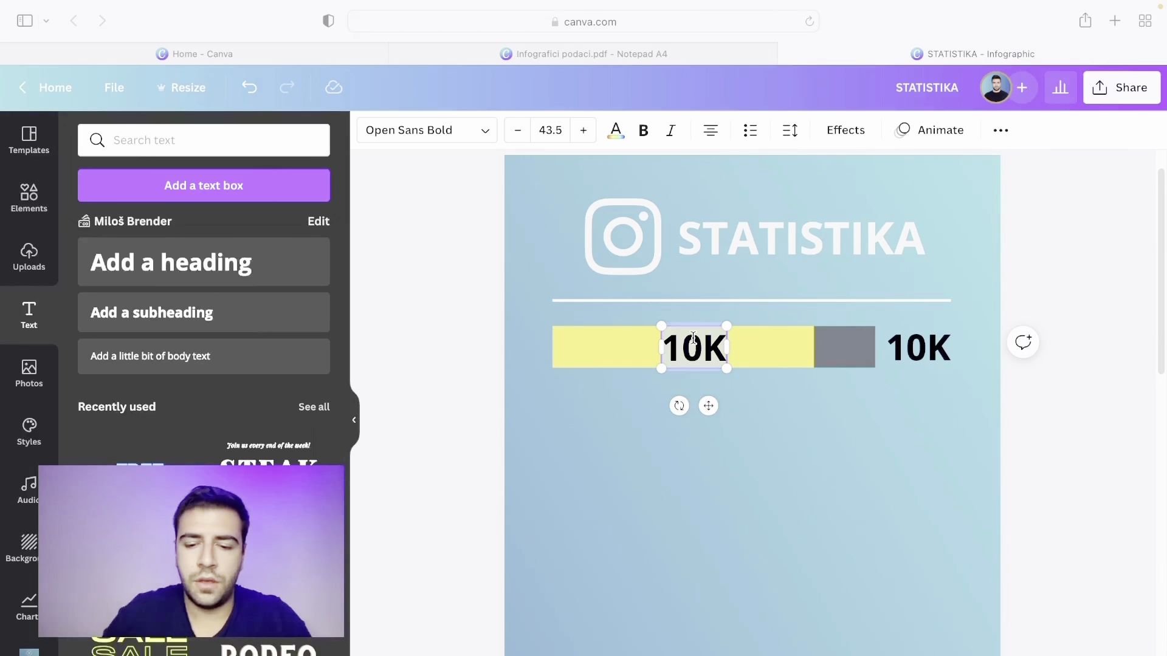
pyautogui.write('8075')
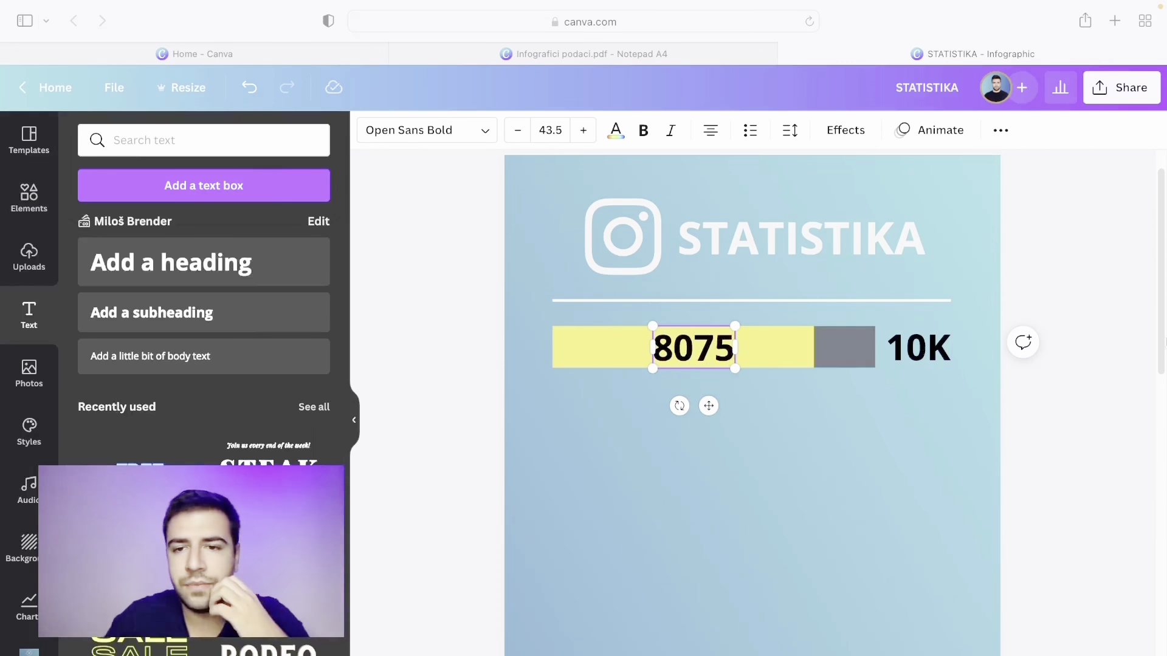
pyautogui.click(1013, 352)
# Recolour the 10K label white and the 8075 label with the brand palette's dark grey
pyautogui.click(918, 348)
pyautogui.click(616, 130)
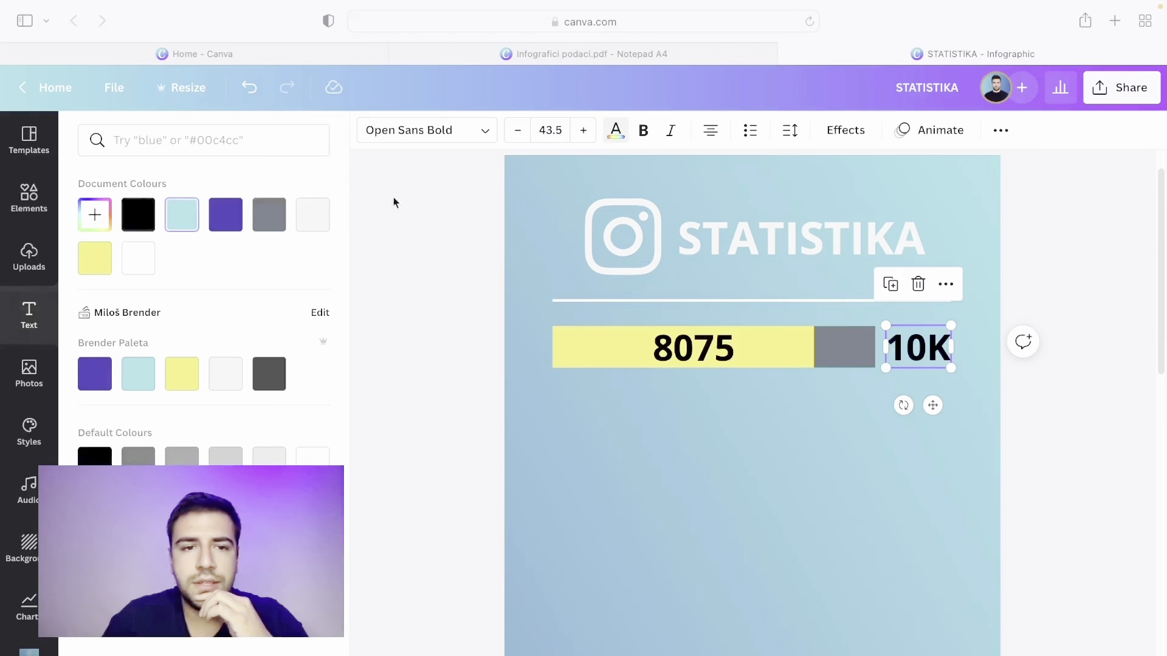
pyautogui.click(153, 270)
pyautogui.click(669, 353)
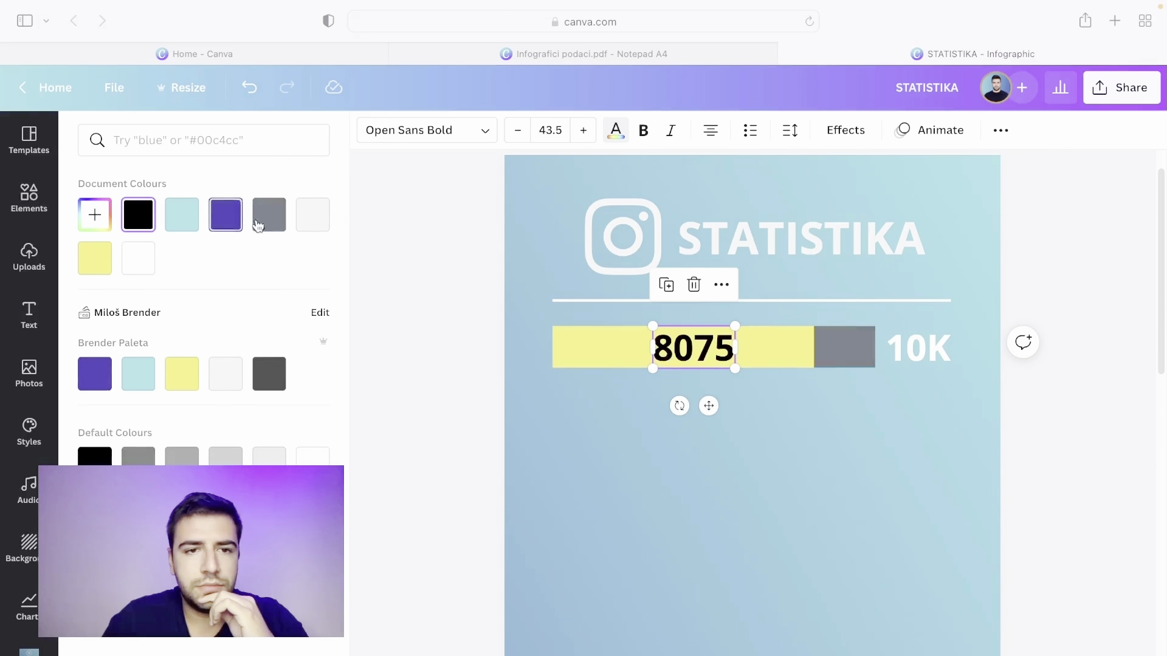
pyautogui.click(273, 378)
pyautogui.click(459, 332)
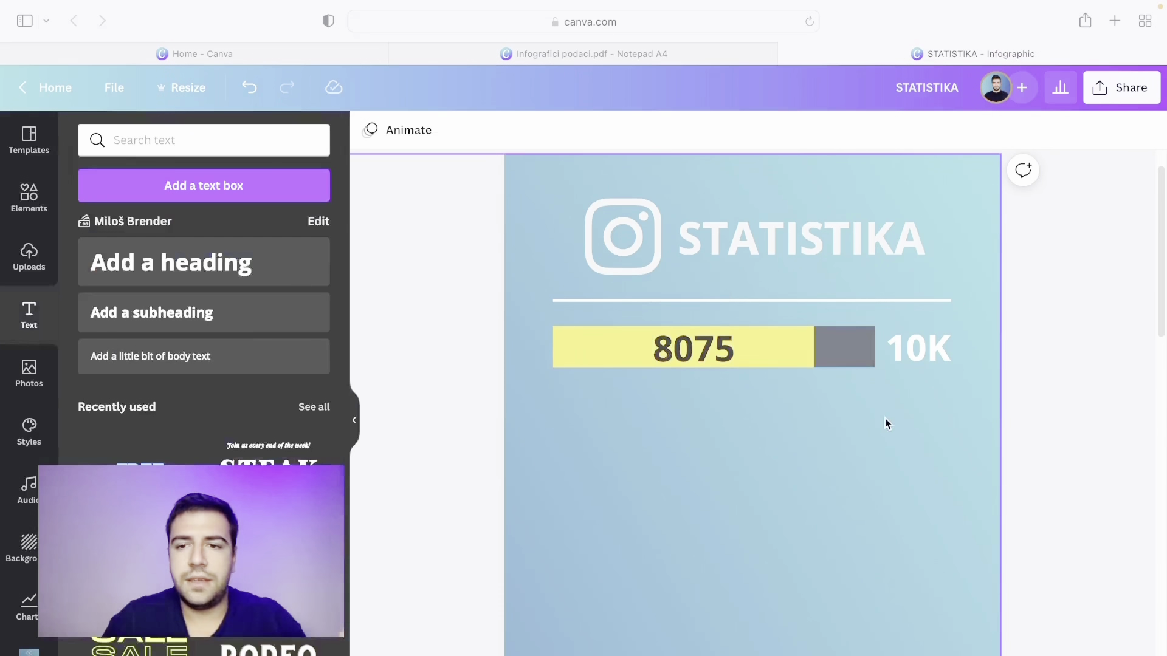
# Check the follower figures in the Infografici podaci.pdf notes and add a new heading text box below the progress bar
pyautogui.click(926, 355)
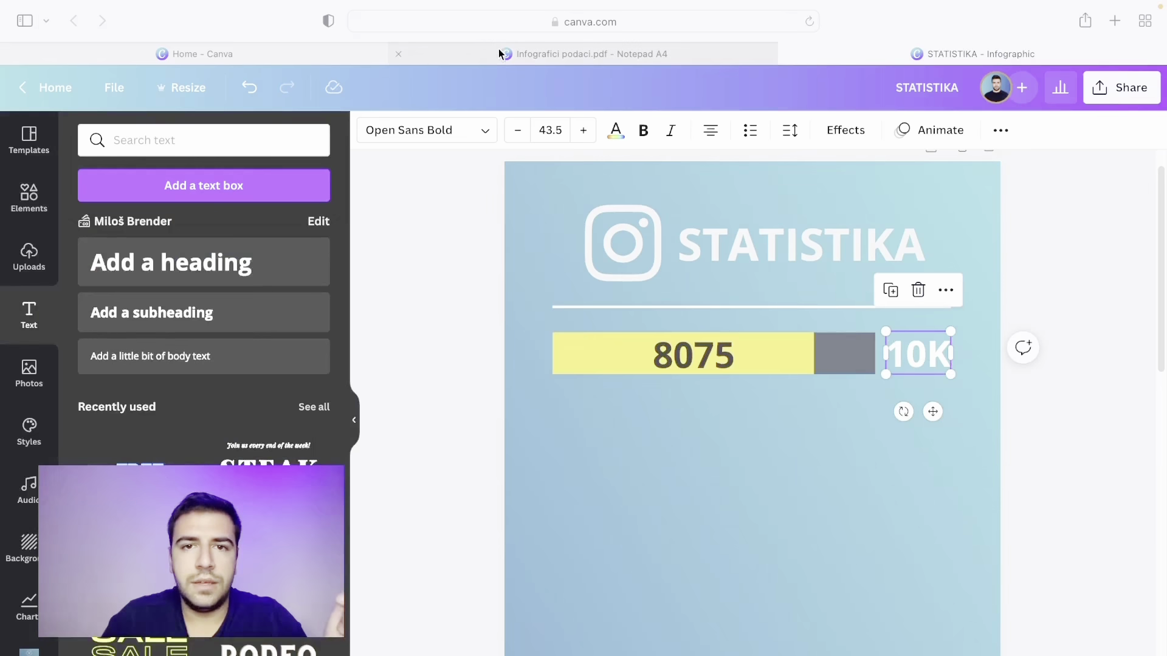
pyautogui.click(499, 50)
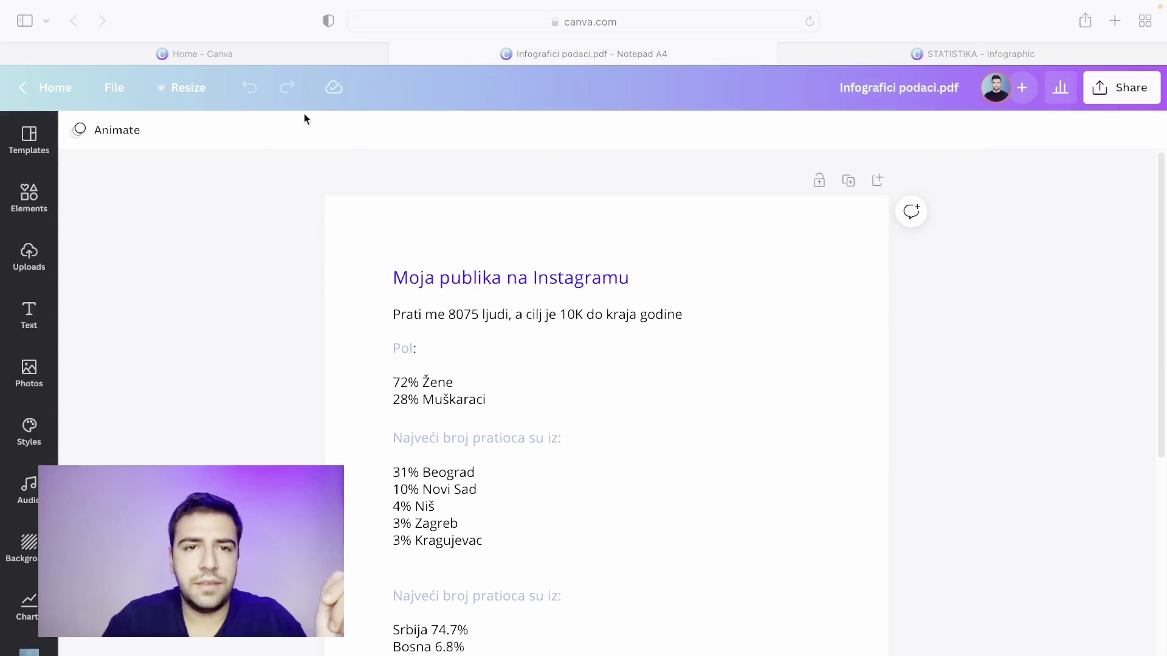
pyautogui.click(837, 55)
pyautogui.click(113, 281)
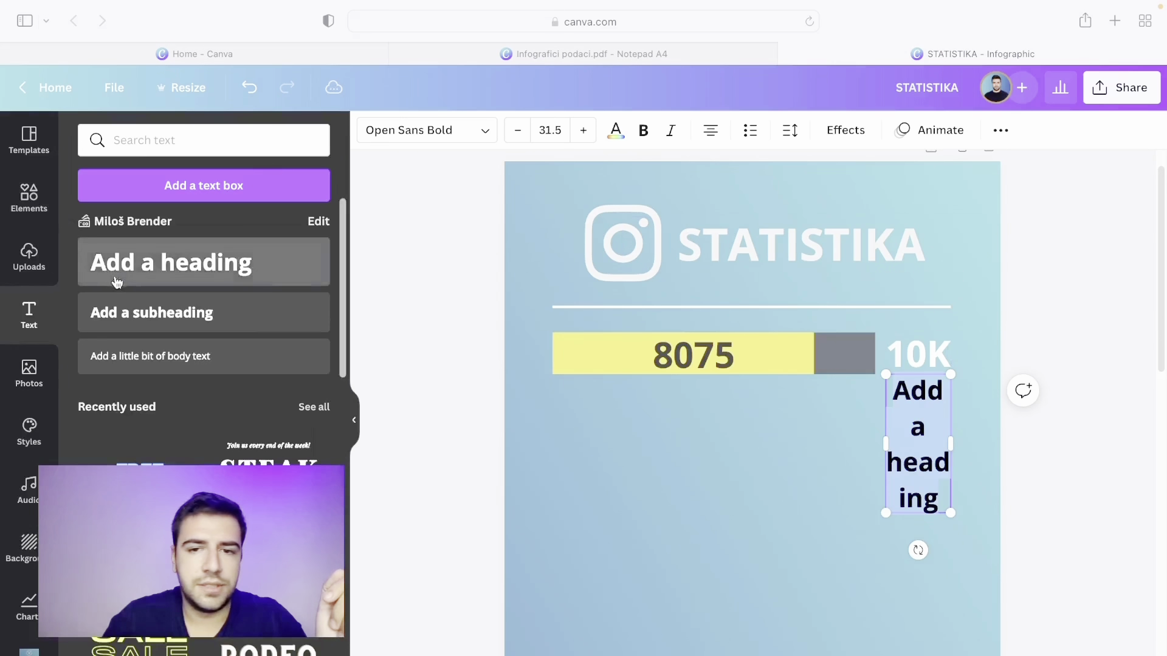
pyautogui.moveTo(896, 444); pyautogui.dragTo(767, 468)
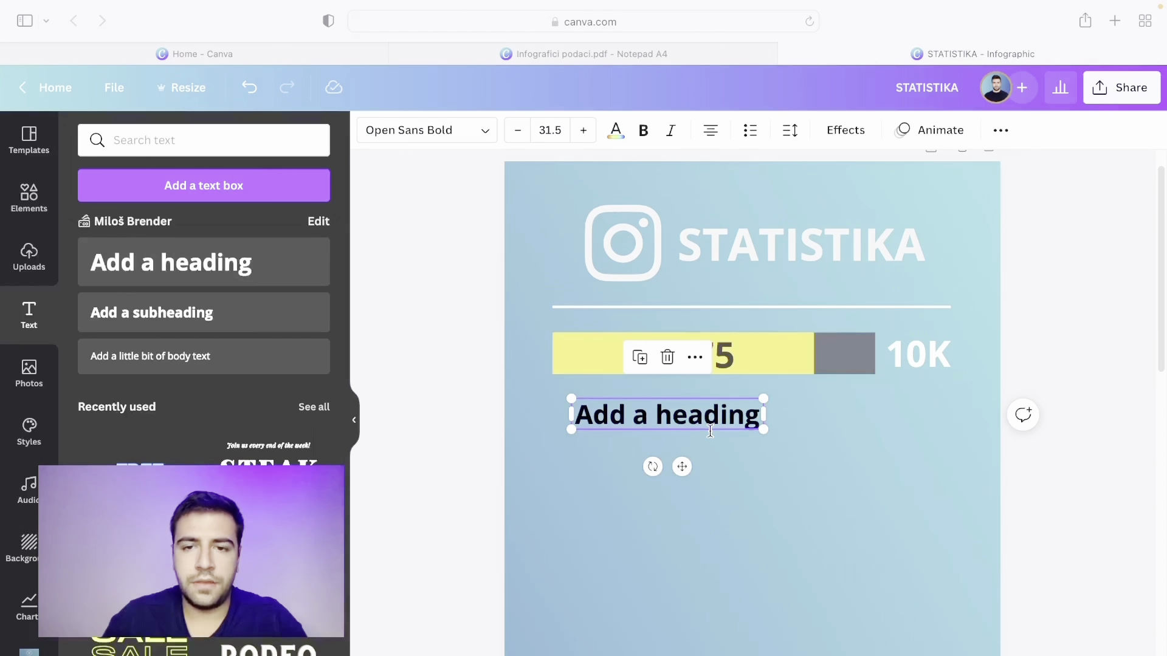
# Replace the new heading's text with "Na instagramu me prati 8075 ljudi, a cilj je 10 hiljada do kraja godine."
pyautogui.doubleClick(715, 419)
pyautogui.write('p')
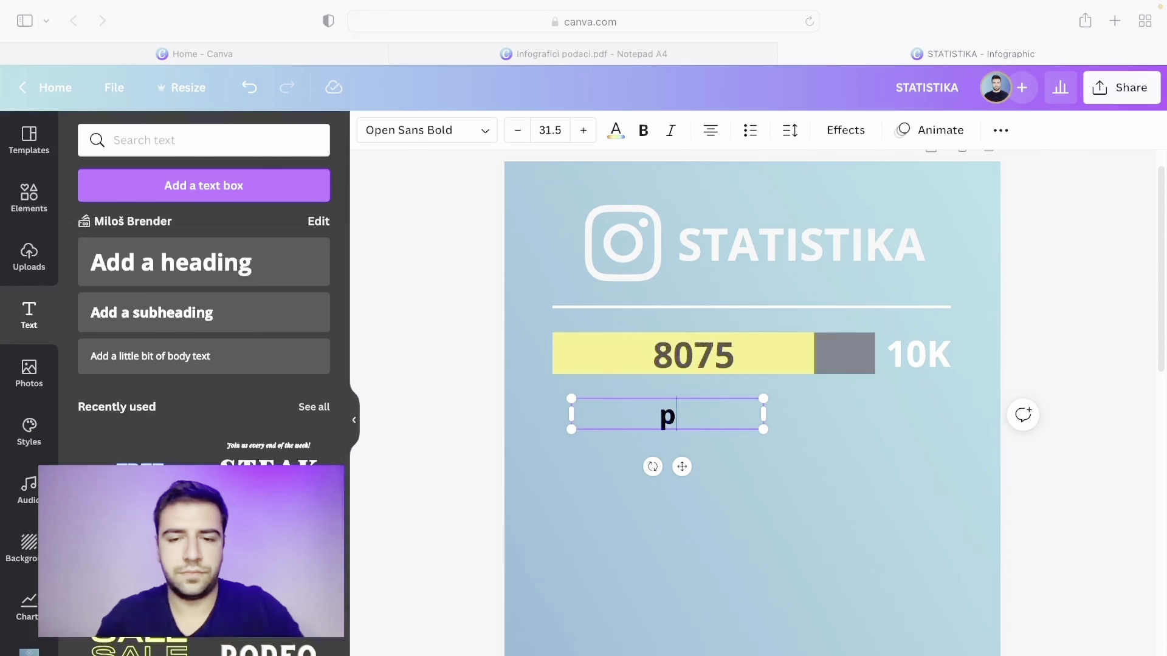
pyautogui.write('a ')
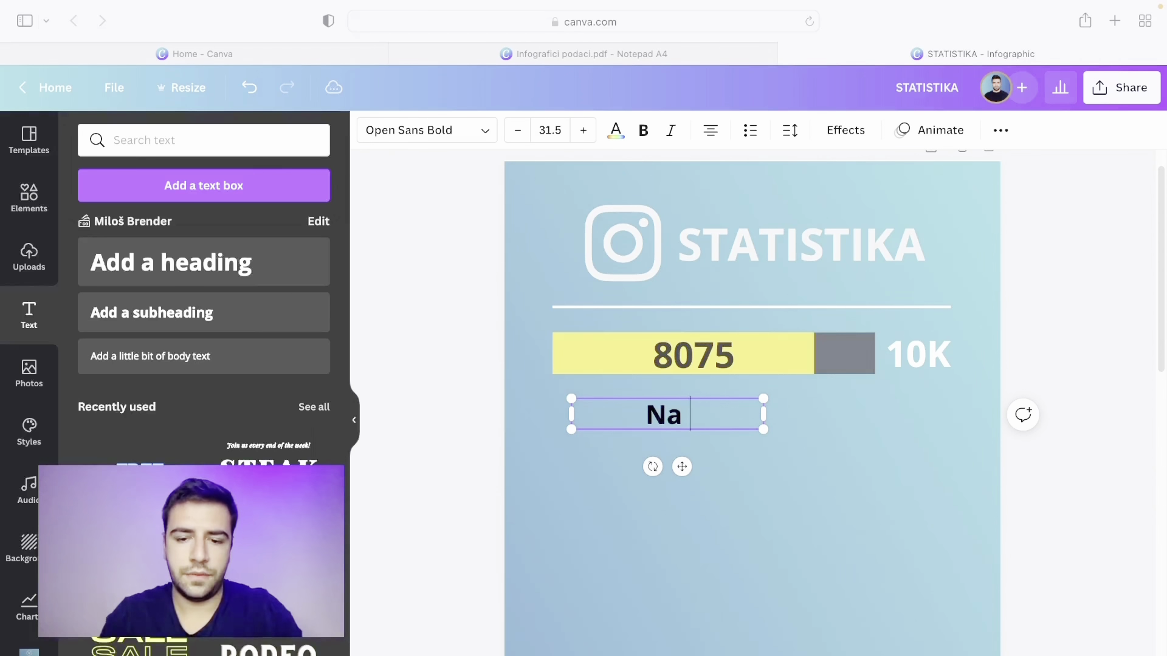
pyautogui.write('instagramu')
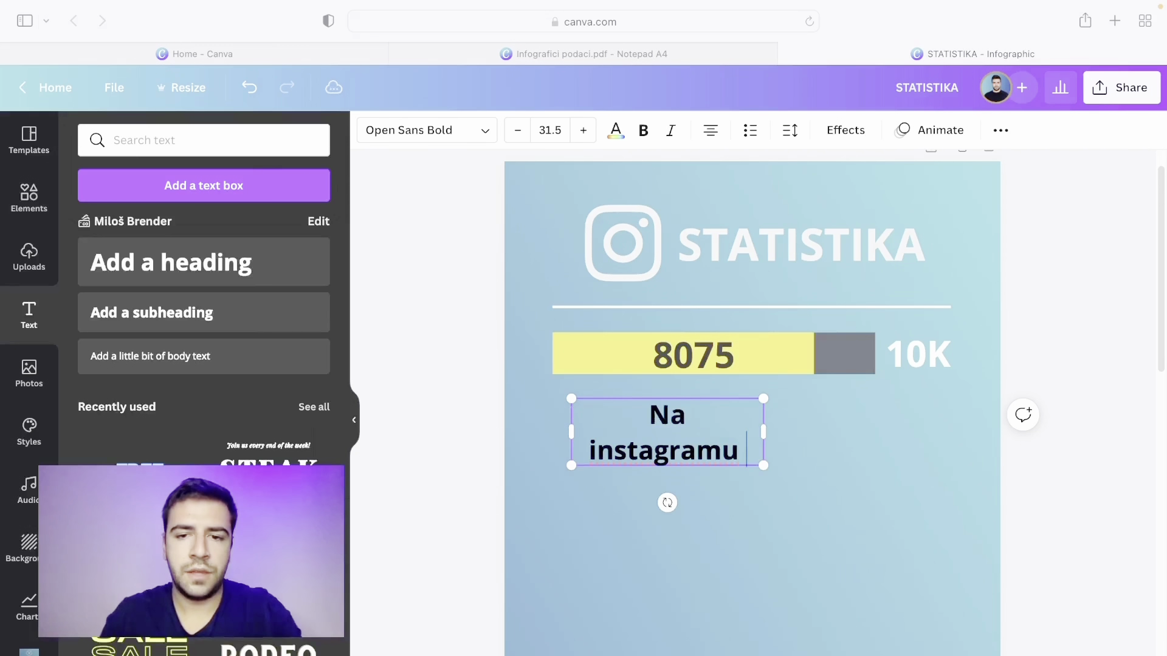
pyautogui.write(' me prati ')
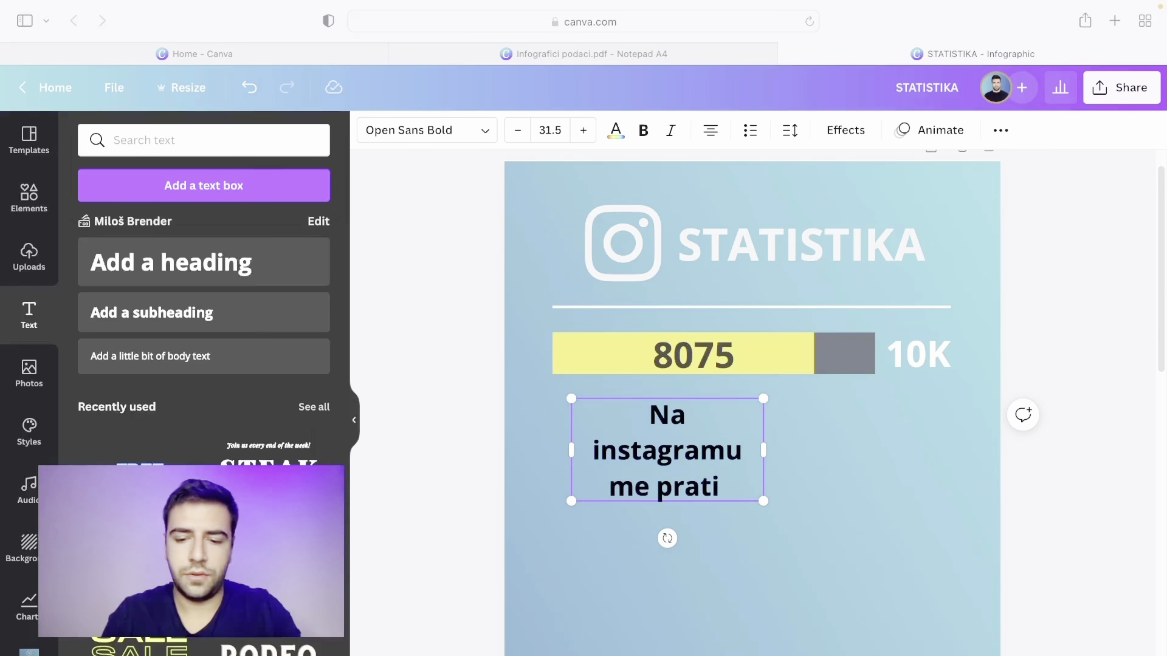
pyautogui.write('8075 l')
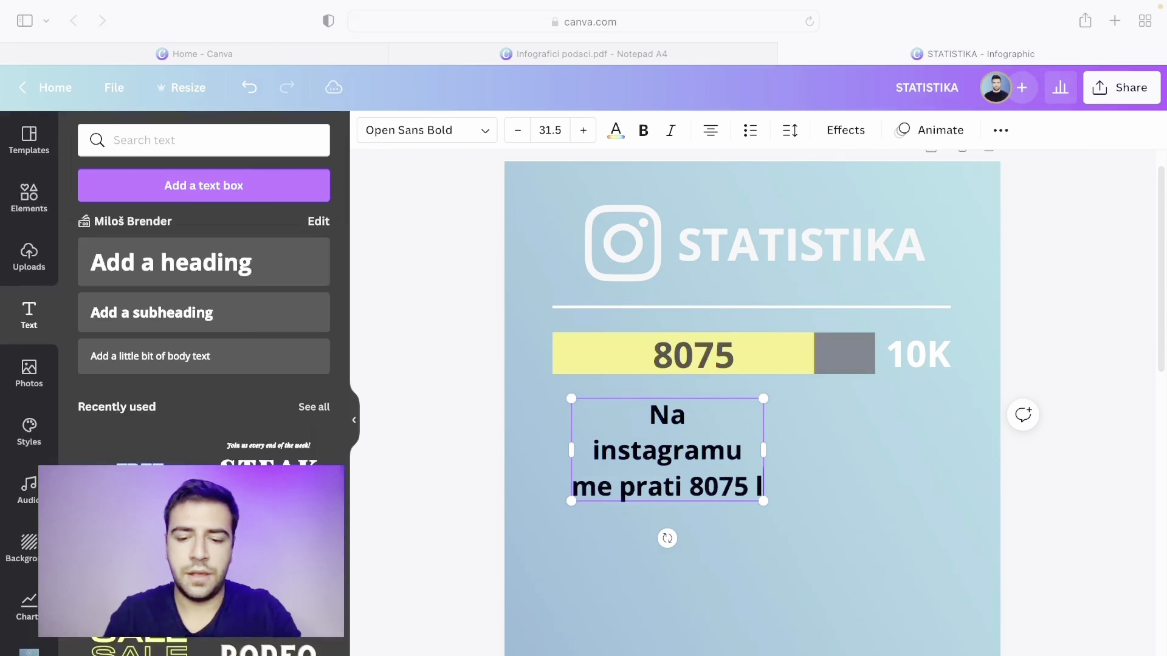
pyautogui.write('judi, a ')
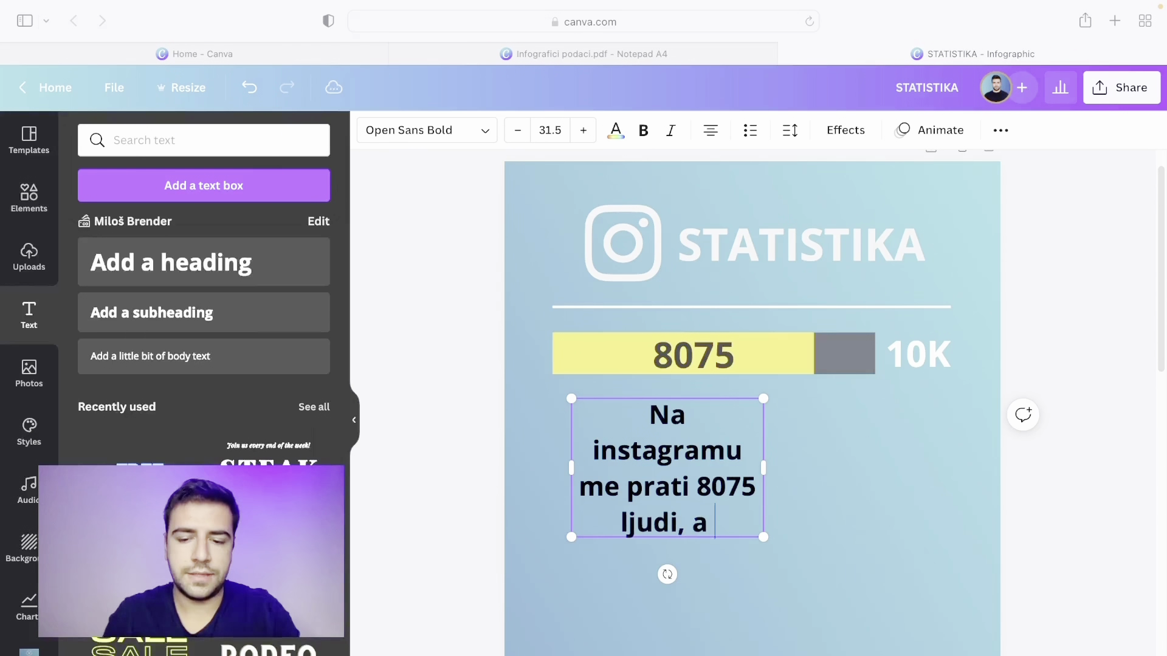
pyautogui.write('cilje')
pyautogui.press('BackSpace')
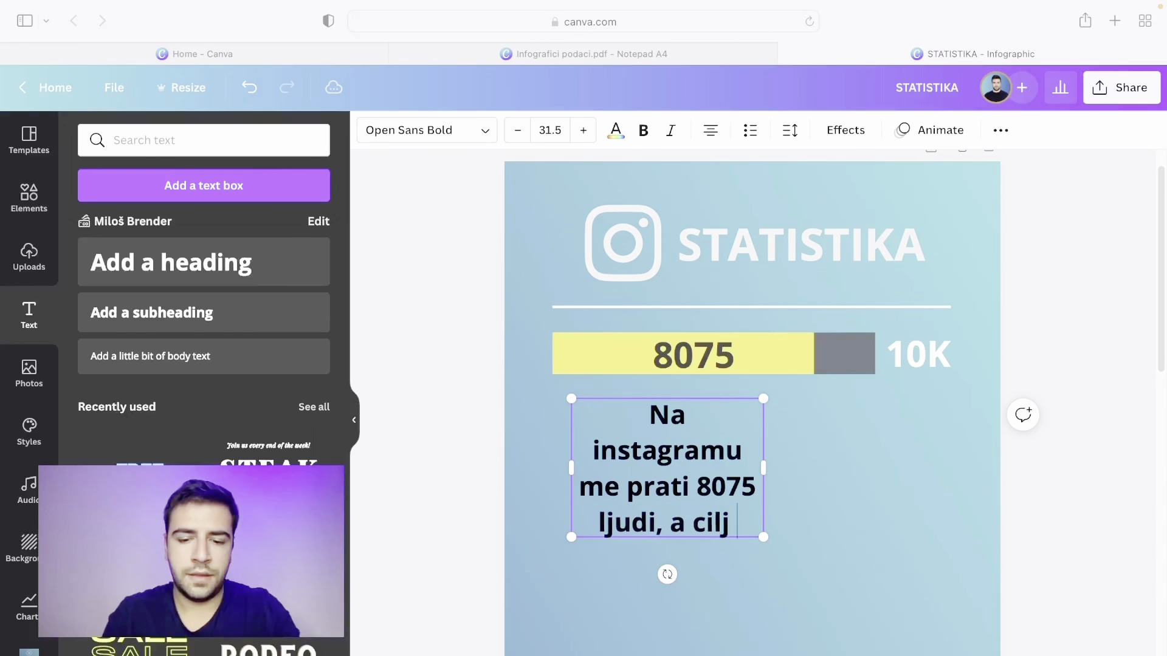
pyautogui.write('je 10 hi')
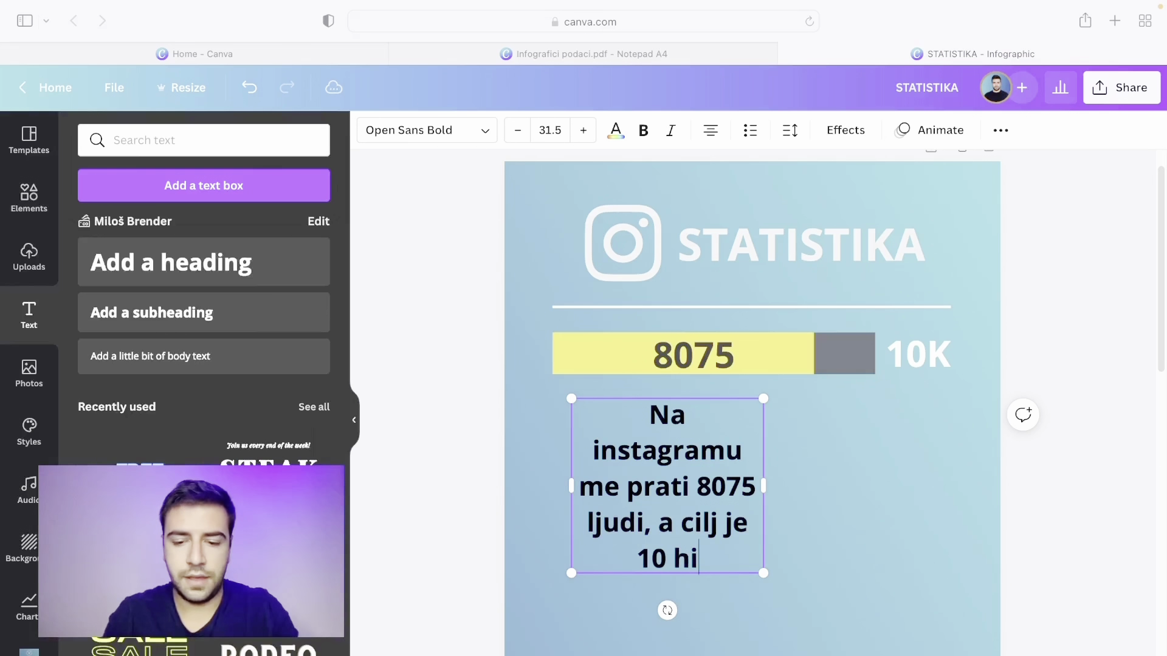
pyautogui.write('ljada do kraja godine.')
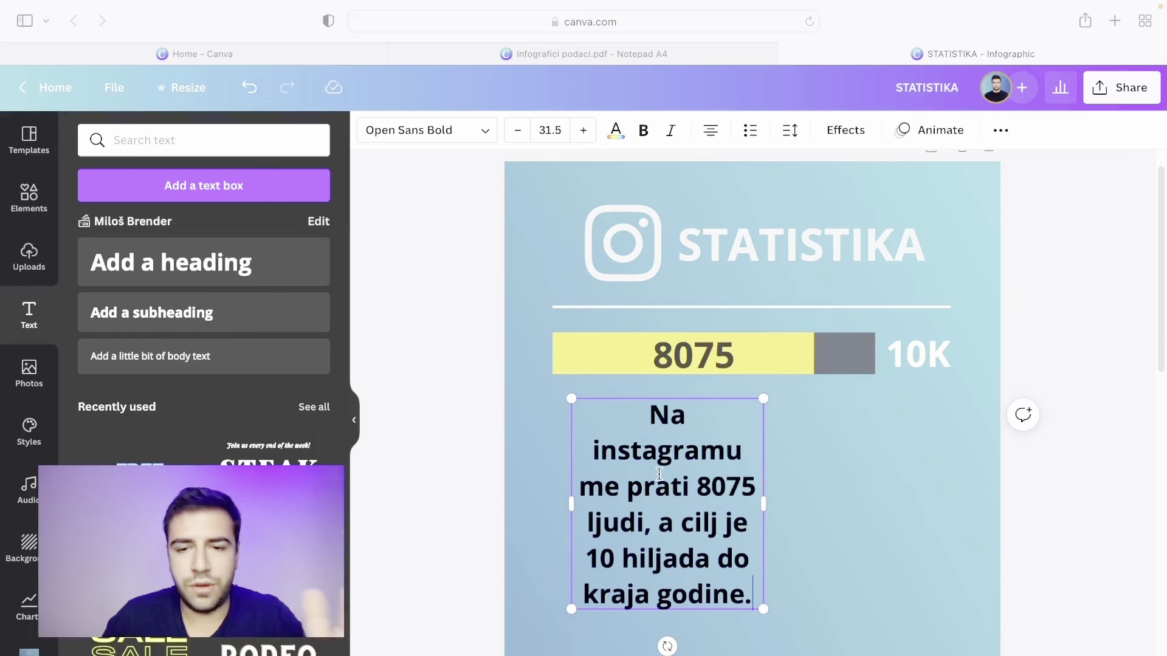
# Widen the caption's text box so the sentence wraps onto three lines, and left-align its text
pyautogui.moveTo(759, 505); pyautogui.dragTo(925, 499)
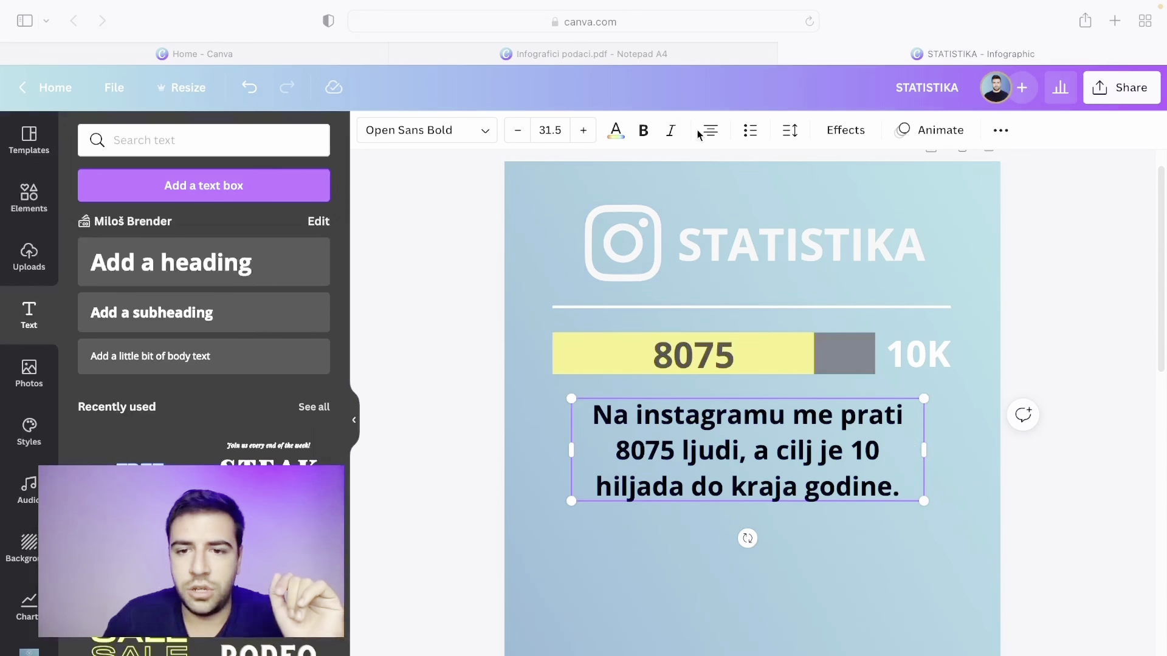
pyautogui.doubleClick(854, 471)
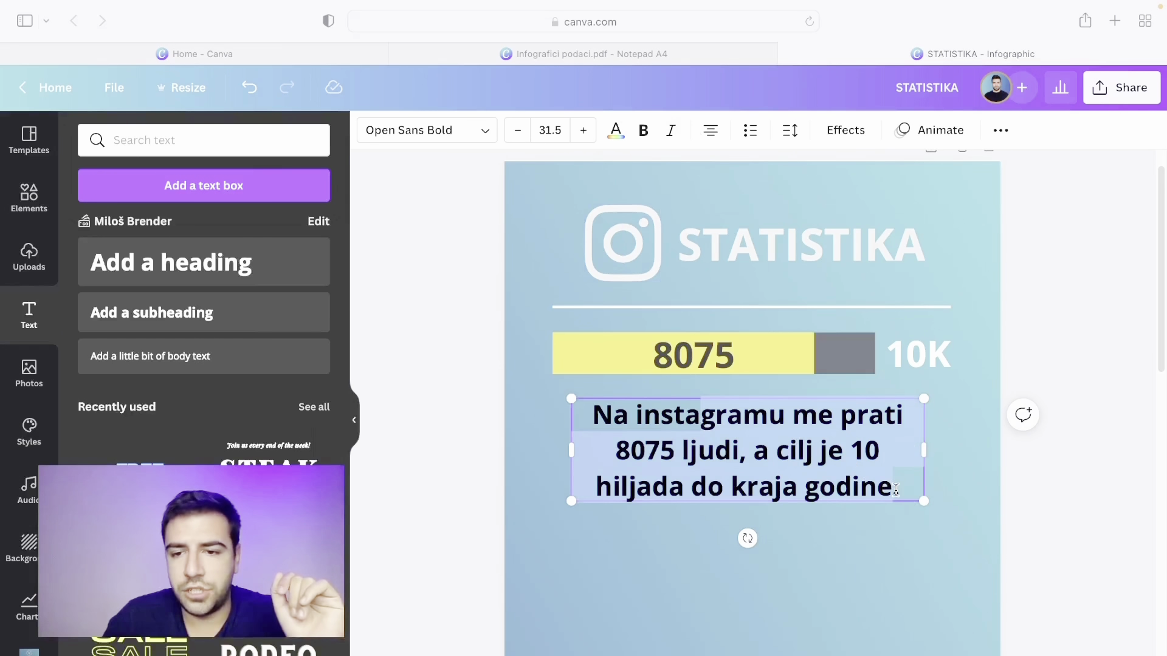
pyautogui.click(896, 490)
pyautogui.write('.')
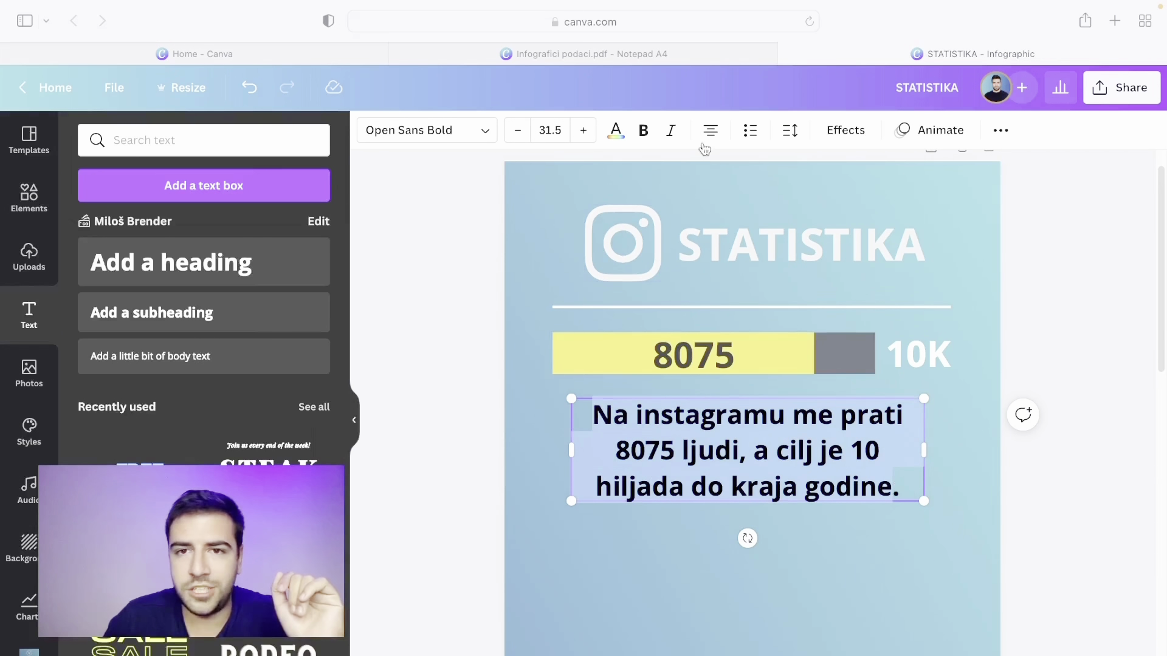
pyautogui.click(706, 143)
pyautogui.click(1121, 375)
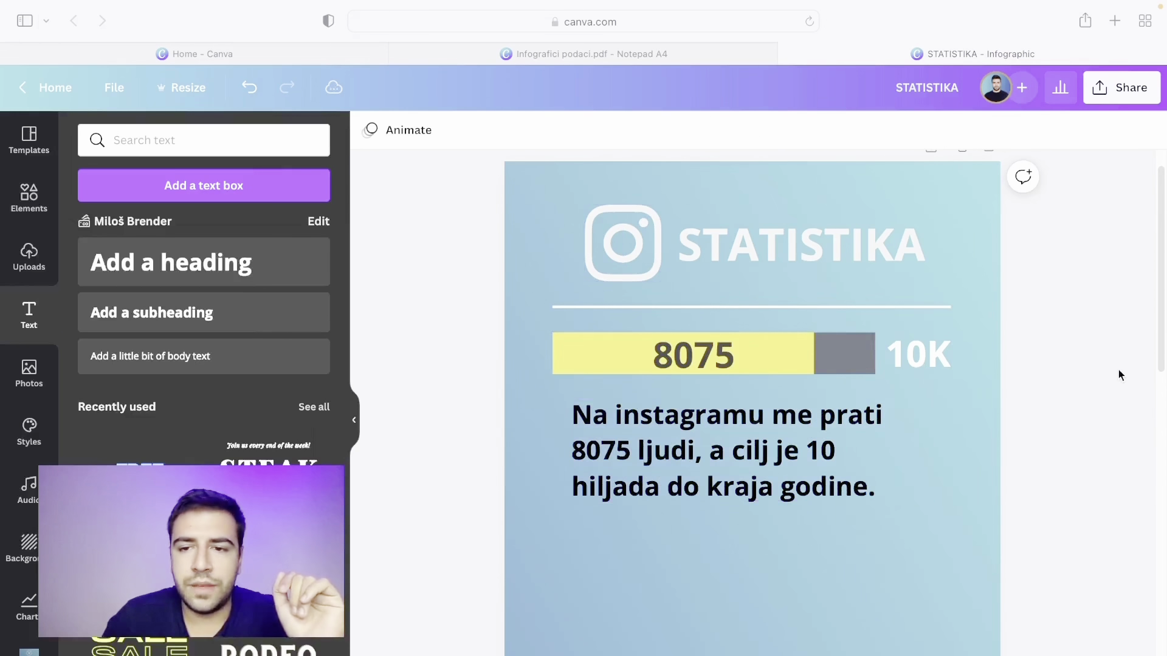
# Align the caption with the progress bar's left end and restyle it as Open Sans at size 23.7 in a slightly narrower box
pyautogui.moveTo(801, 457); pyautogui.dragTo(782, 496)
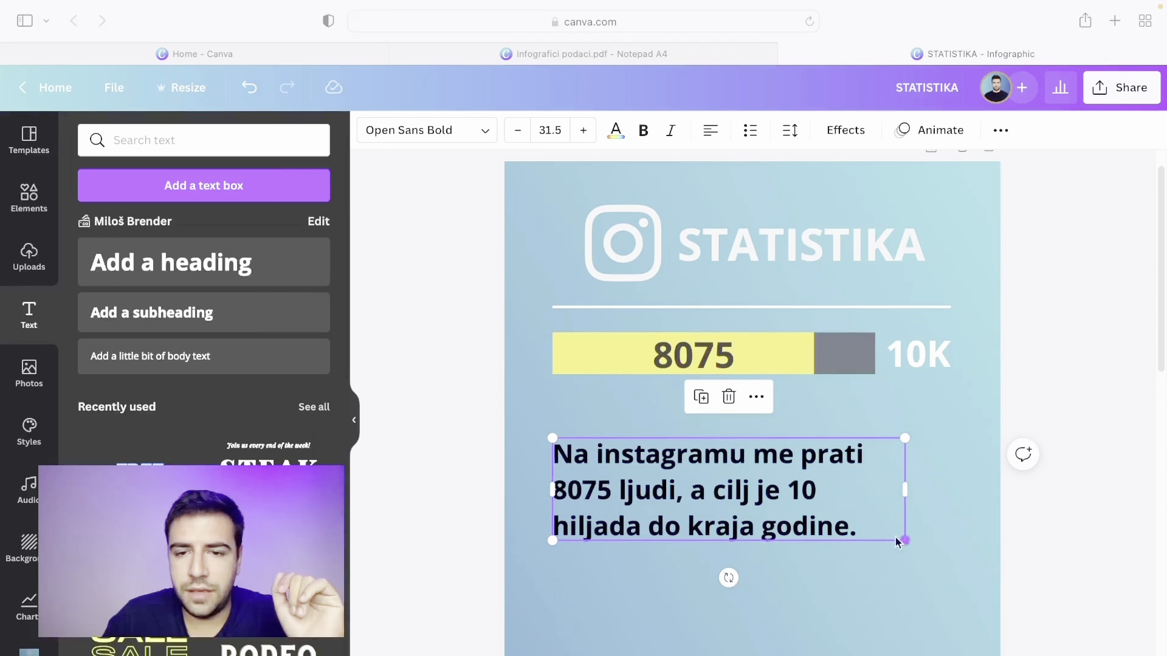
pyautogui.moveTo(897, 540); pyautogui.dragTo(816, 516)
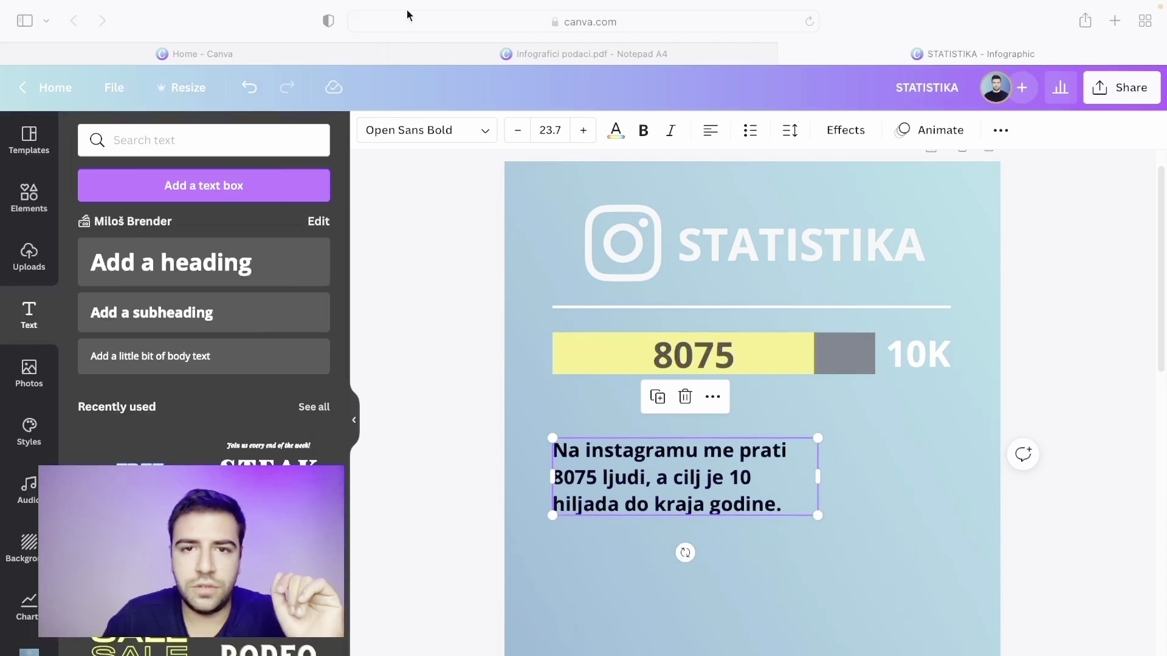
pyautogui.click(446, 127)
pyautogui.click(223, 257)
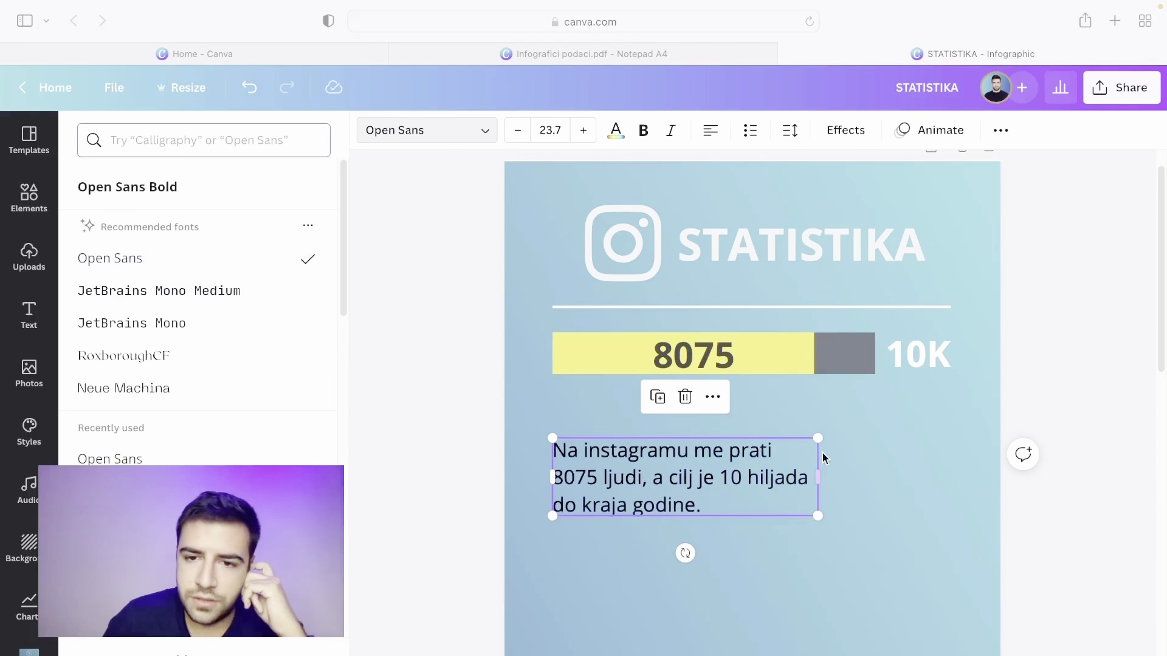
pyautogui.moveTo(818, 478); pyautogui.dragTo(790, 479)
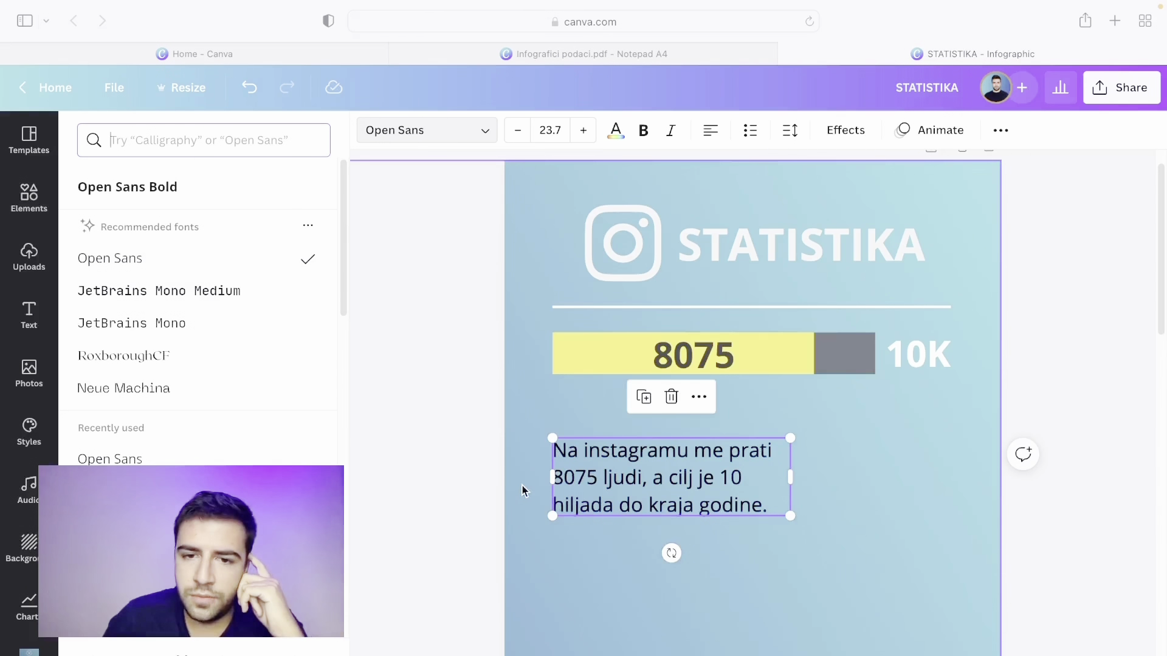
# Make the number 8075 in the caption bold and colour it yellow
pyautogui.click(592, 478)
pyautogui.moveTo(598, 478); pyautogui.dragTo(567, 475)
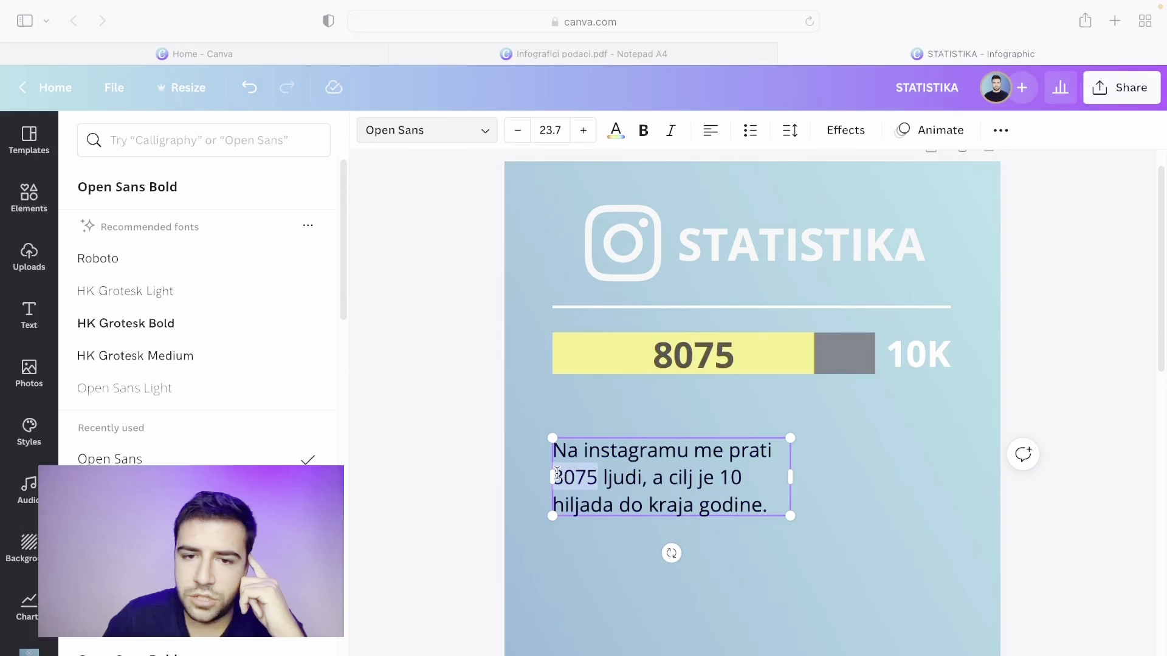
pyautogui.click(615, 131)
pyautogui.click(139, 259)
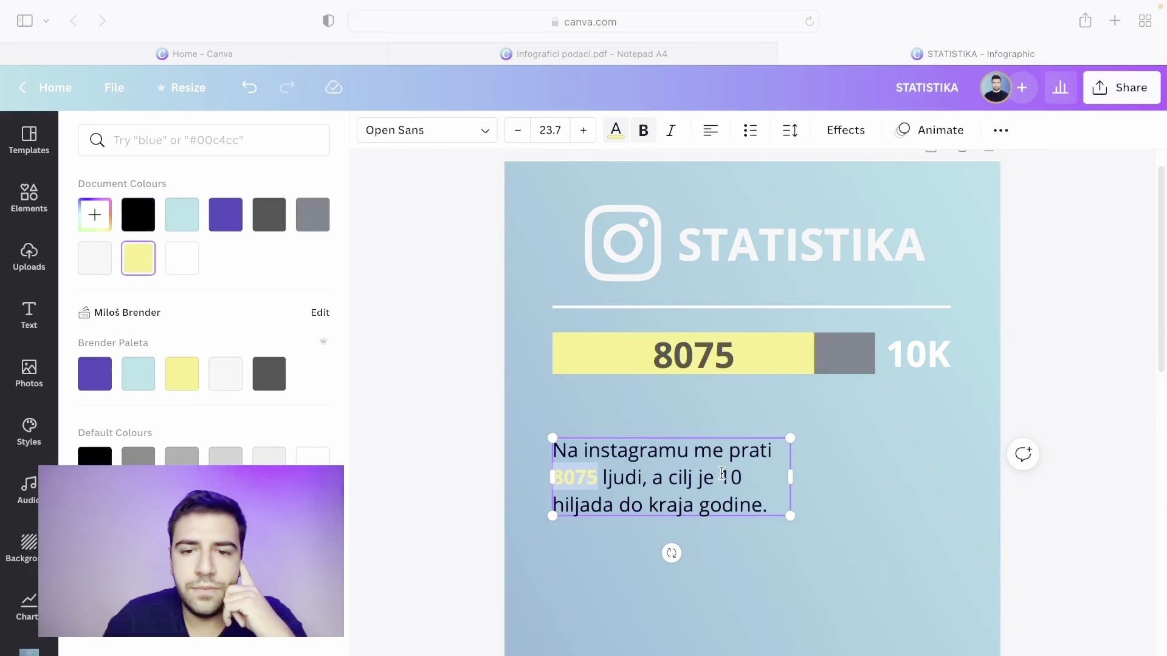
# Change the 10 in the caption to 10.000 and format that number bold and yellow
pyautogui.click(742, 479)
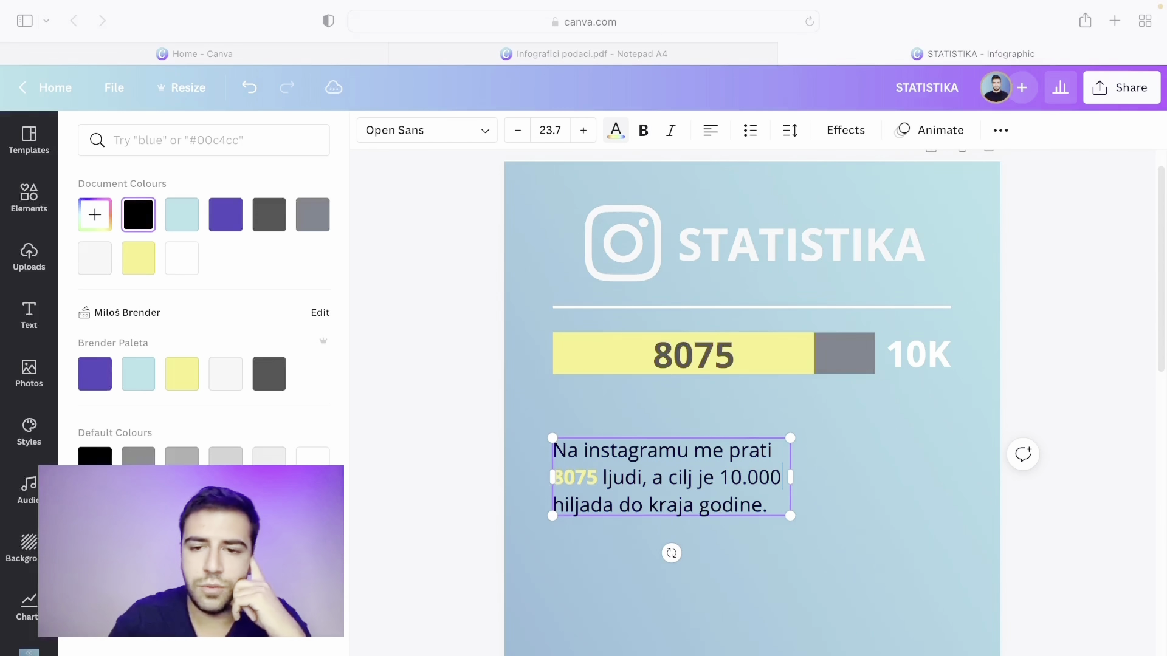
pyautogui.doubleClick(723, 478)
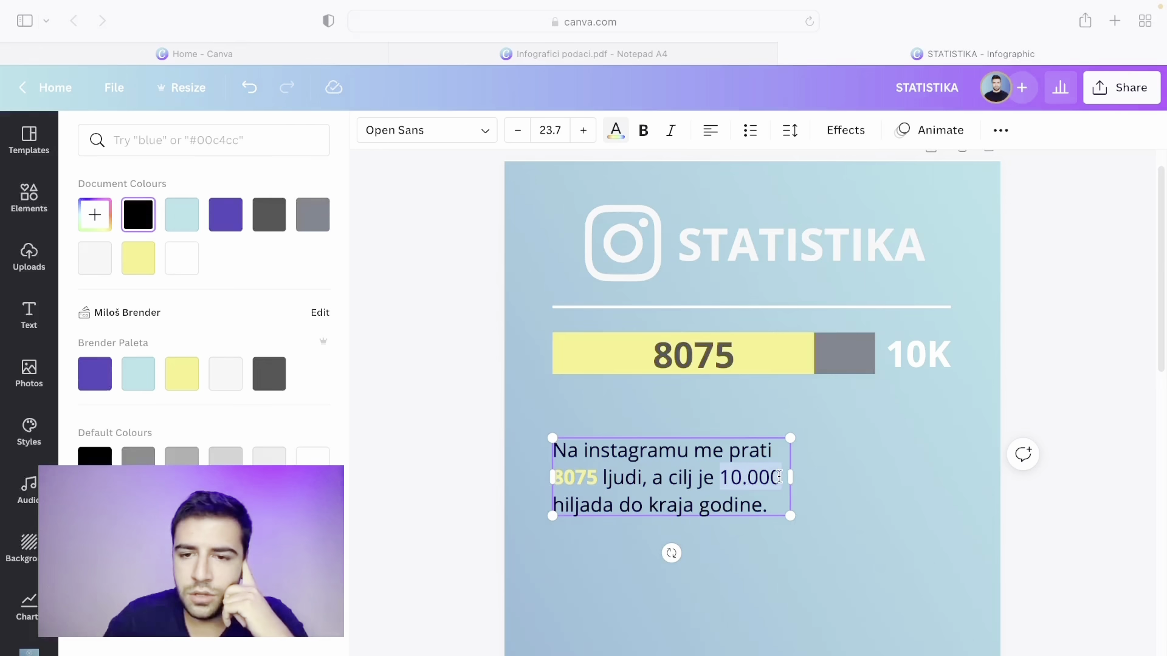
pyautogui.click(644, 131)
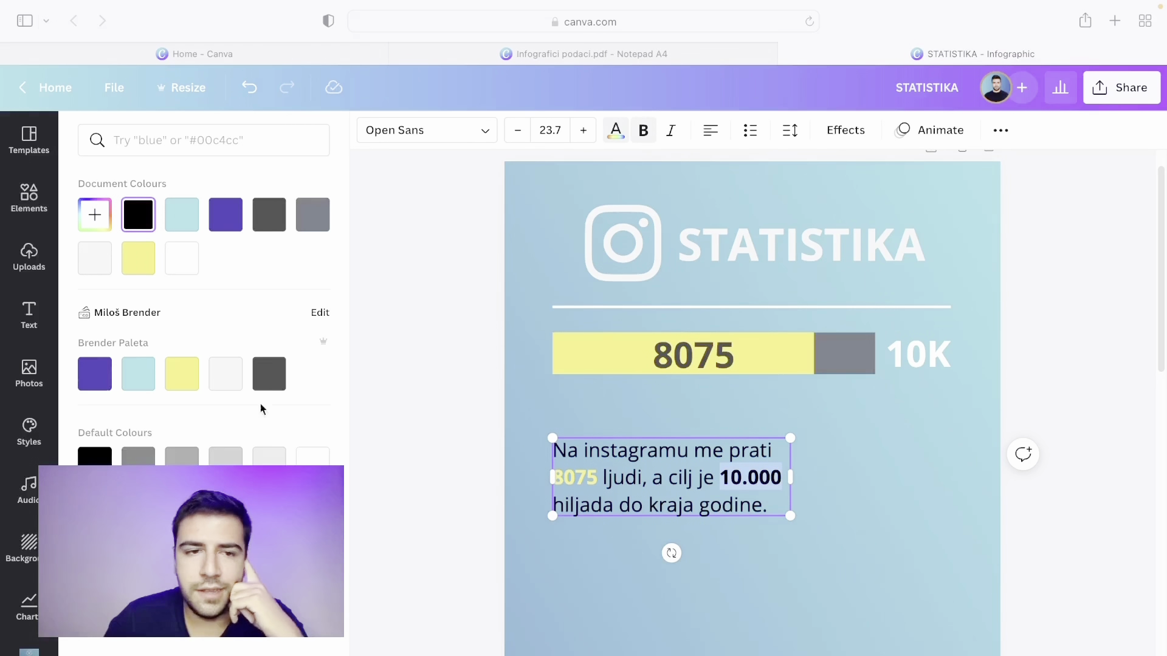
pyautogui.click(134, 273)
pyautogui.click(440, 407)
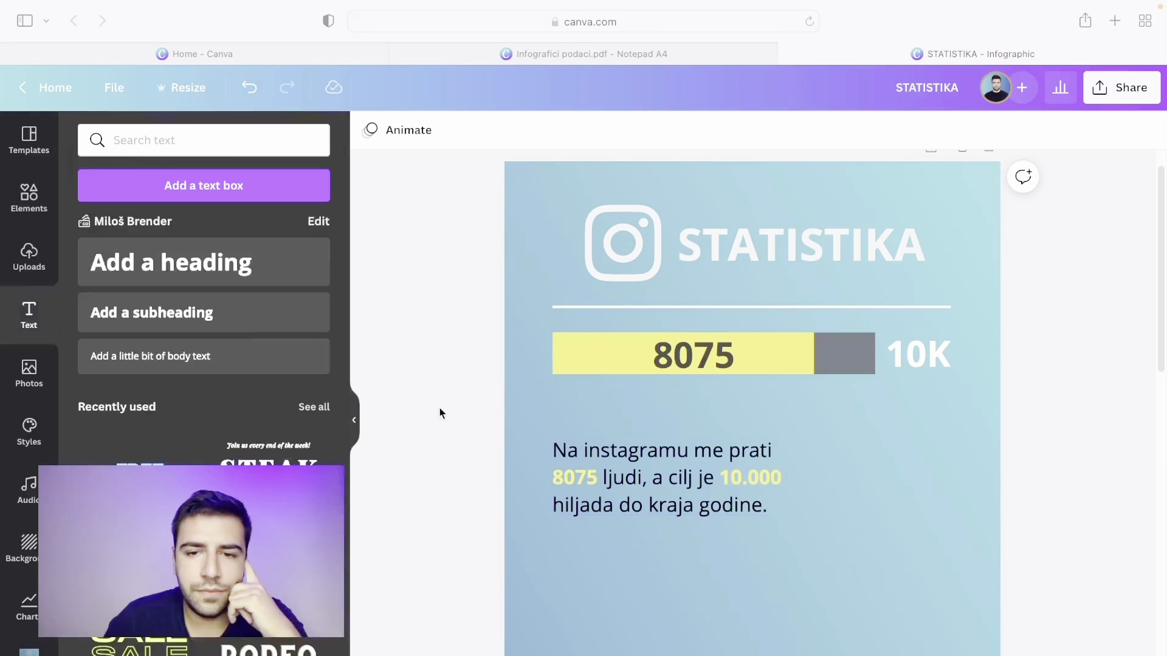
# Recolour the whole caption with the brand palette's dark grey
pyautogui.click(747, 477)
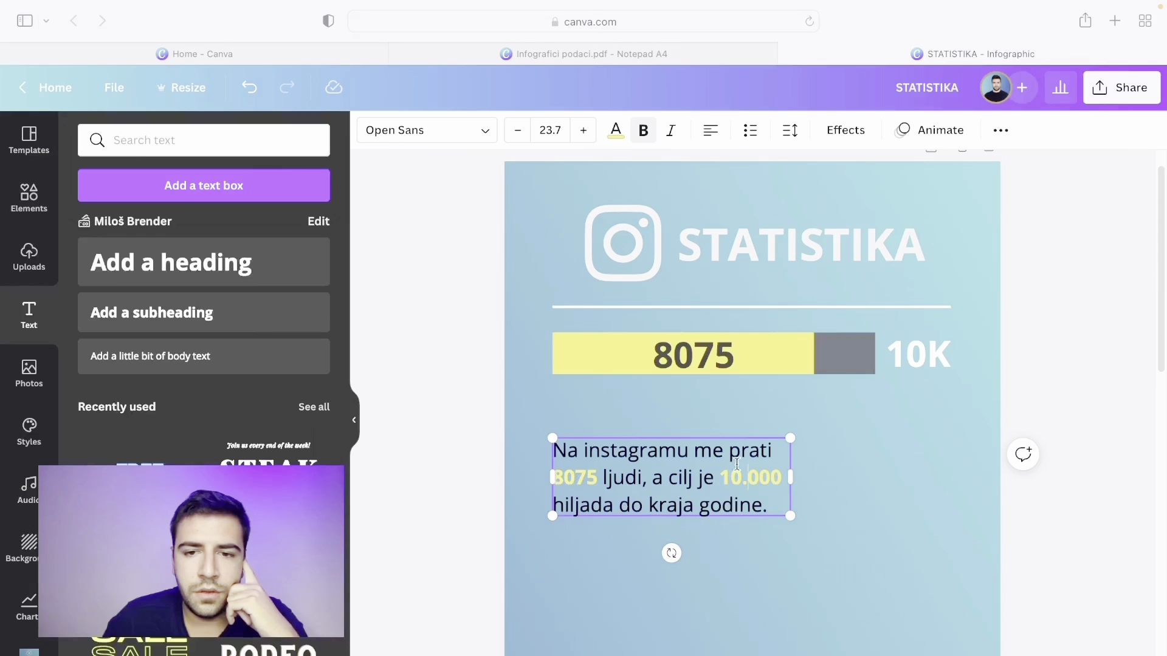
pyautogui.click(1027, 438)
pyautogui.click(705, 476)
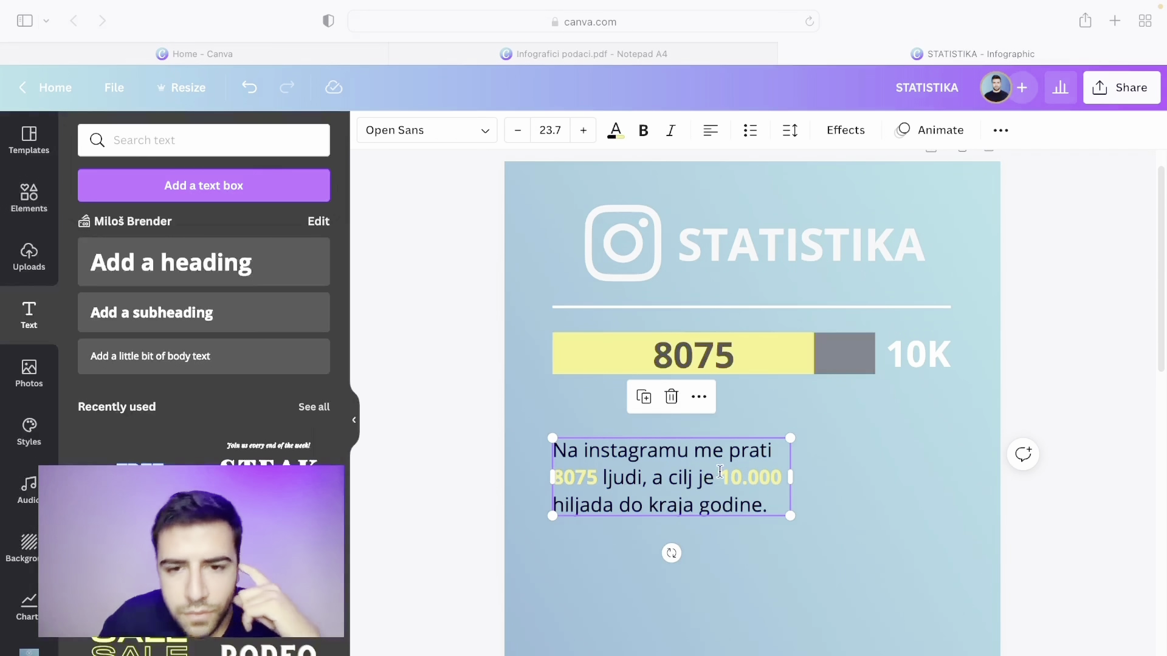
pyautogui.click(615, 130)
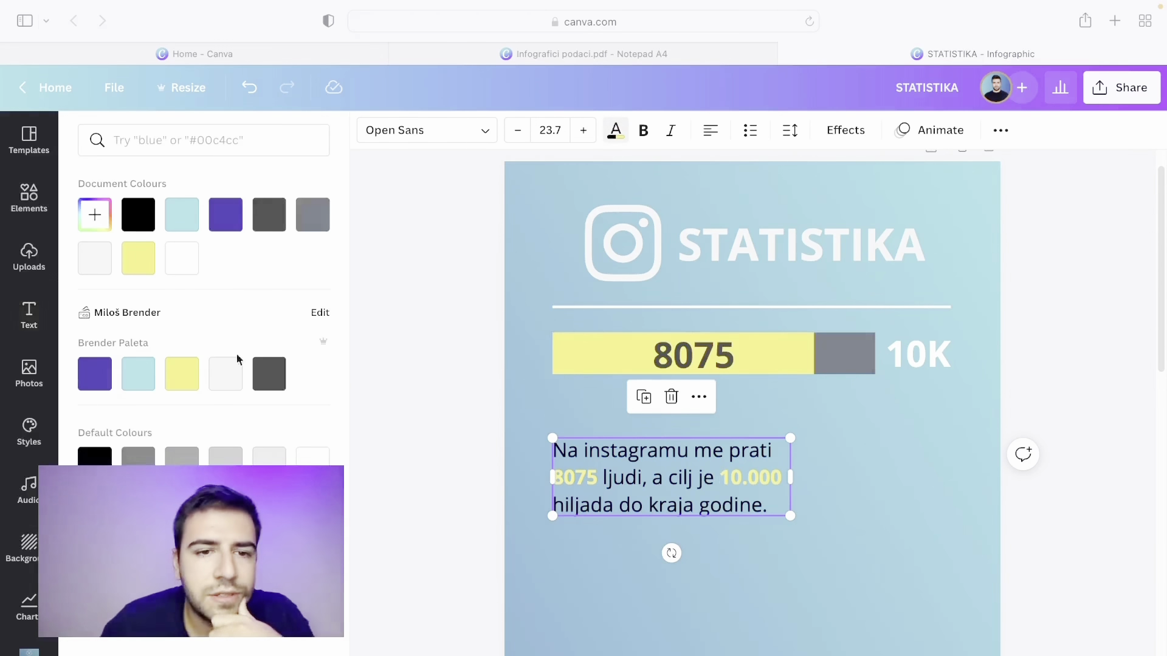
pyautogui.click(262, 372)
# Recolour the numbers 8075 and 10.000 in the caption with the brand palette's yellow
pyautogui.doubleClick(577, 476)
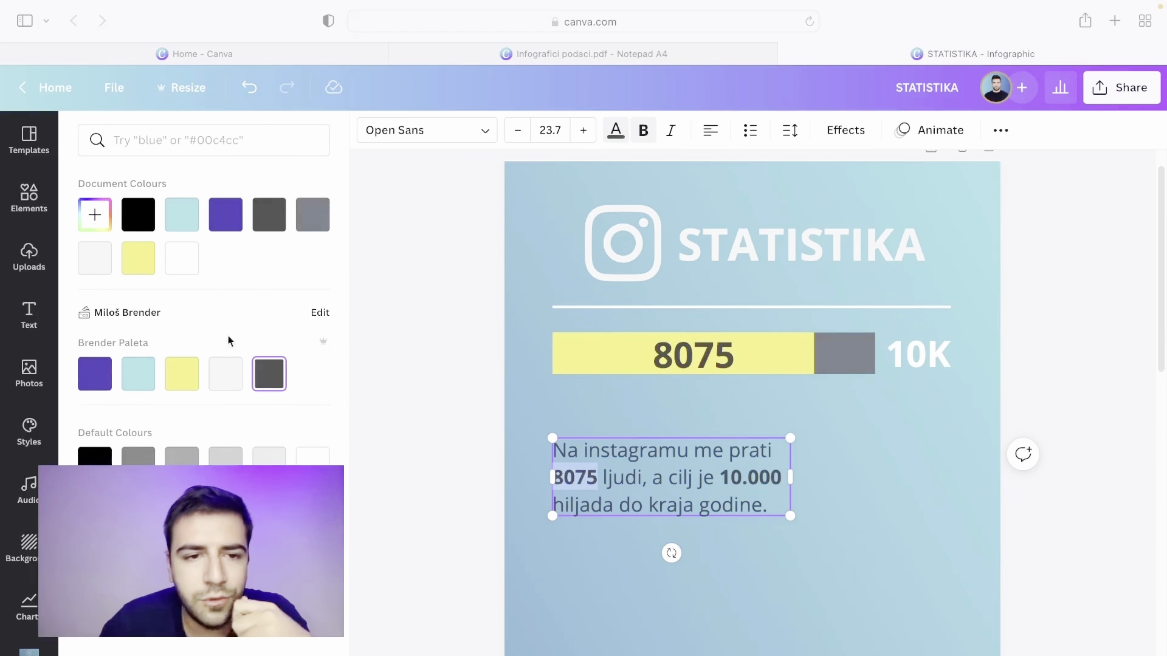
pyautogui.click(182, 374)
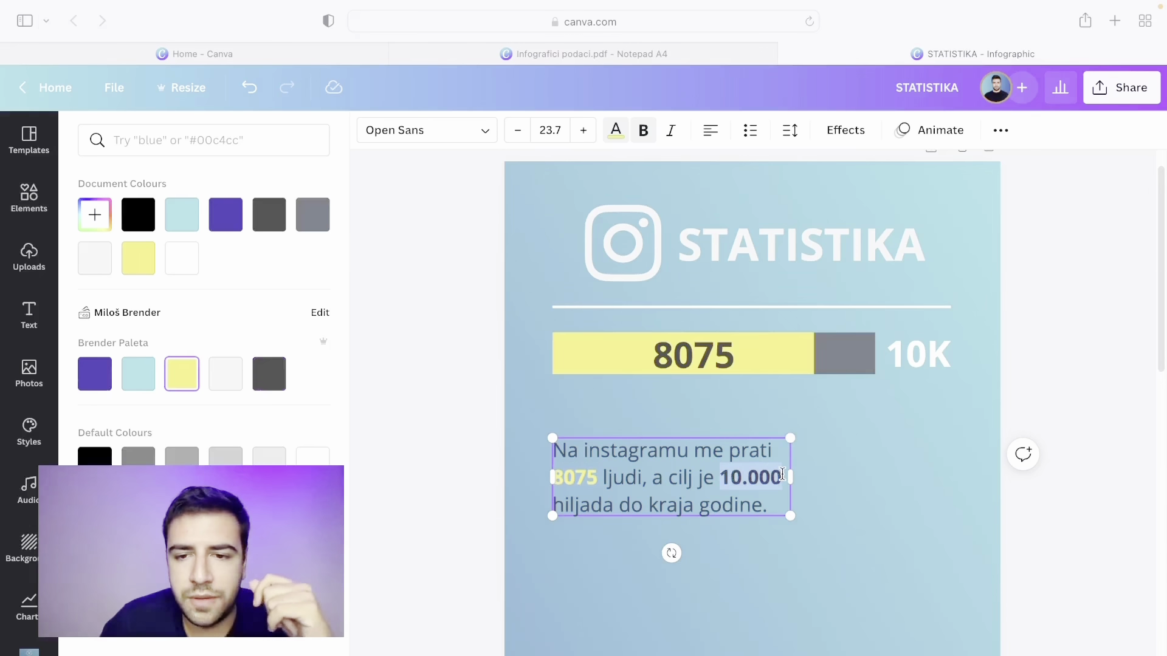
pyautogui.press('Down')
# Add the heading "Broj pratilaca" and place it directly above the caption, aligned with the caption's left edge
pyautogui.click(28, 317)
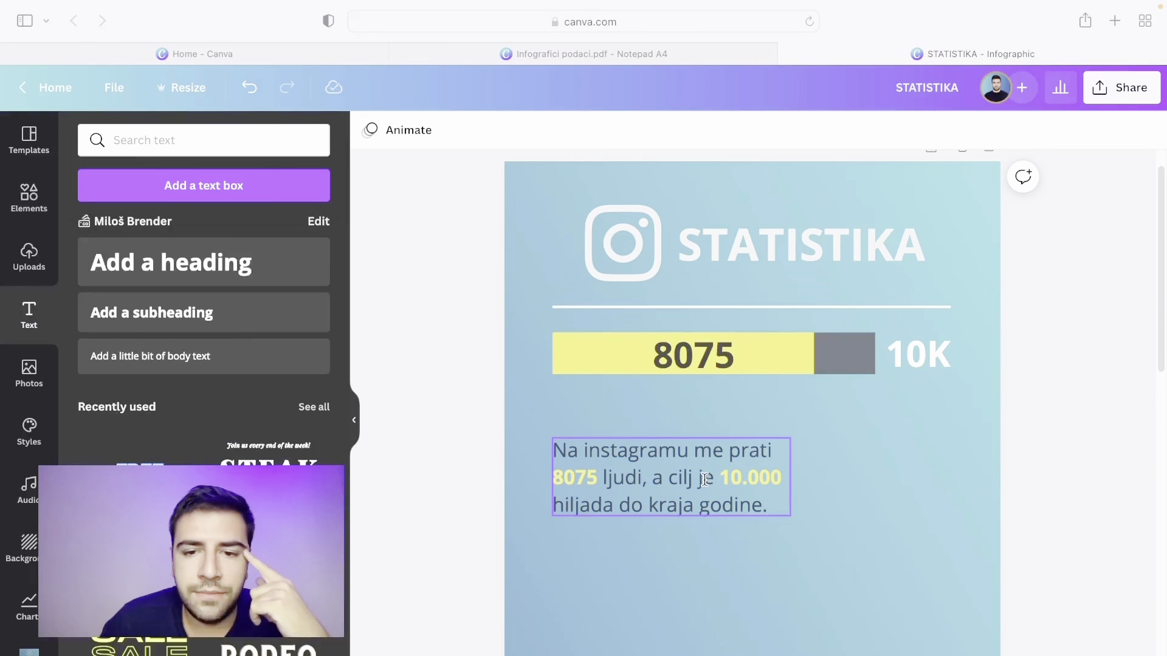
pyautogui.click(172, 265)
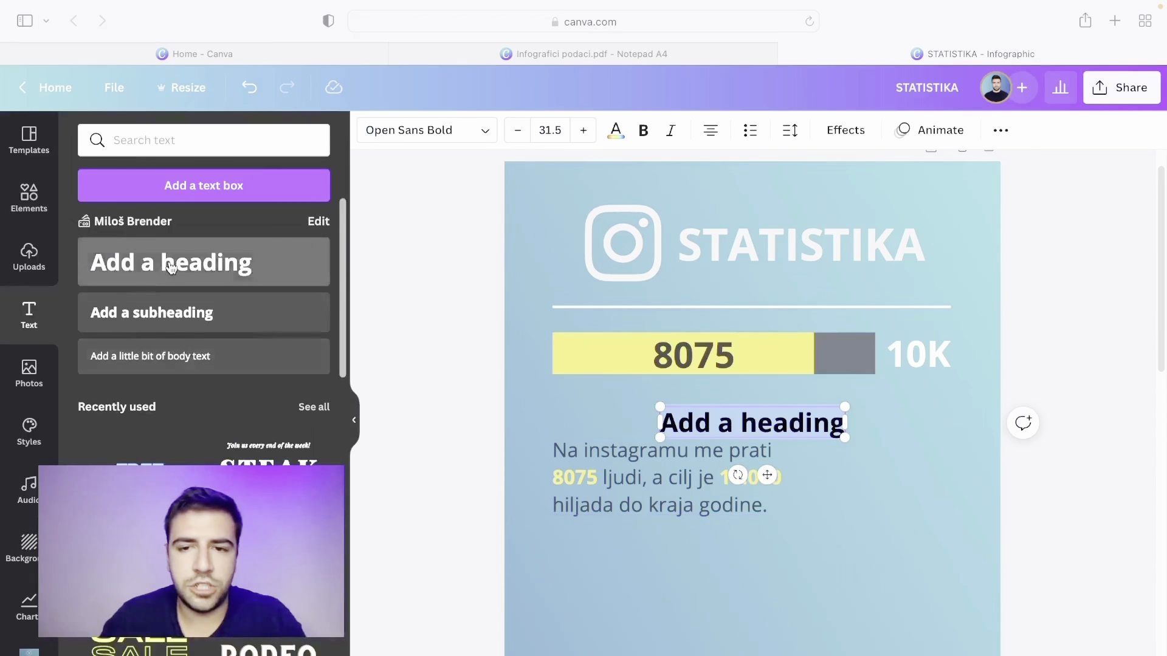
pyautogui.write('B')
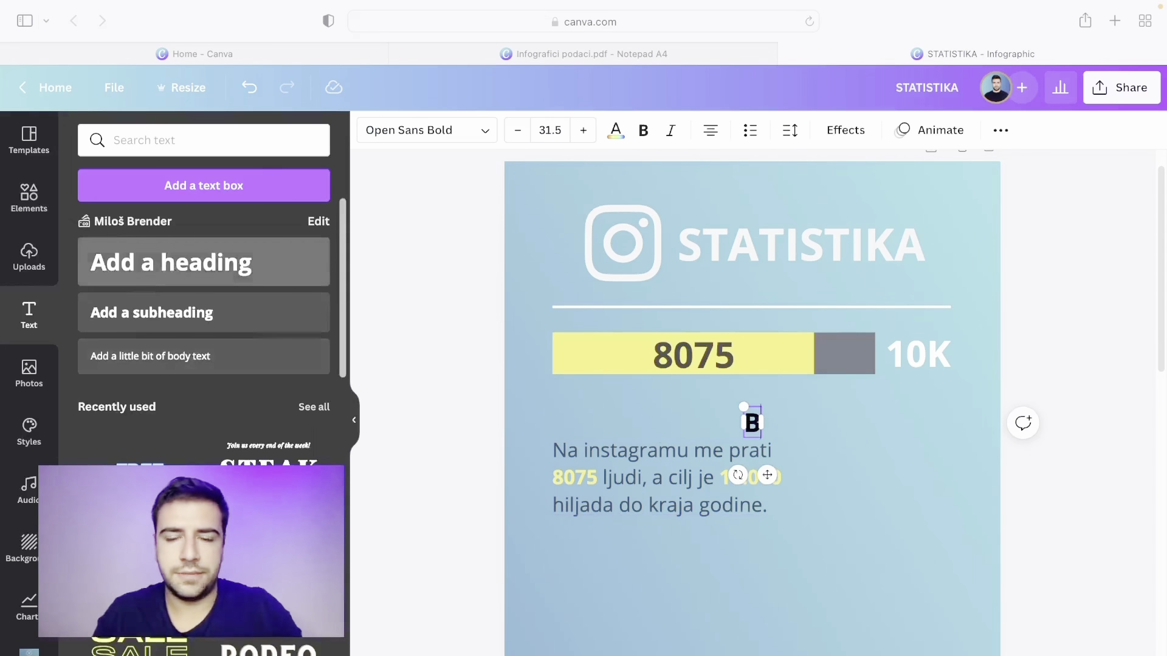
pyautogui.write('roj pra')
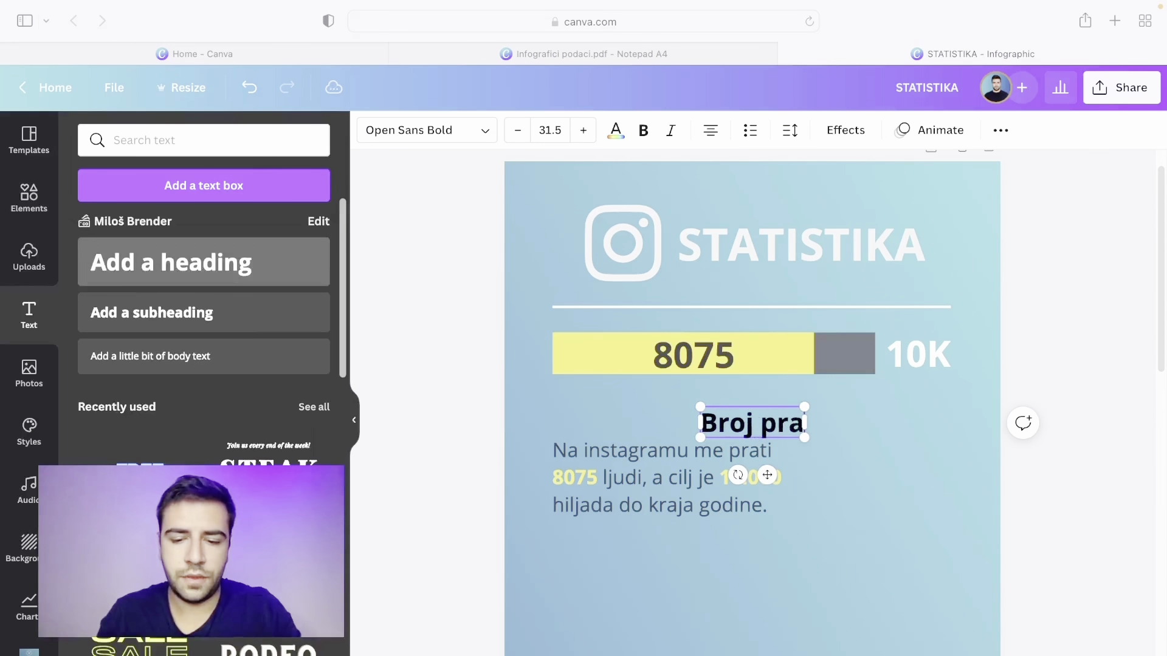
pyautogui.write('tilaca')
pyautogui.click(873, 289)
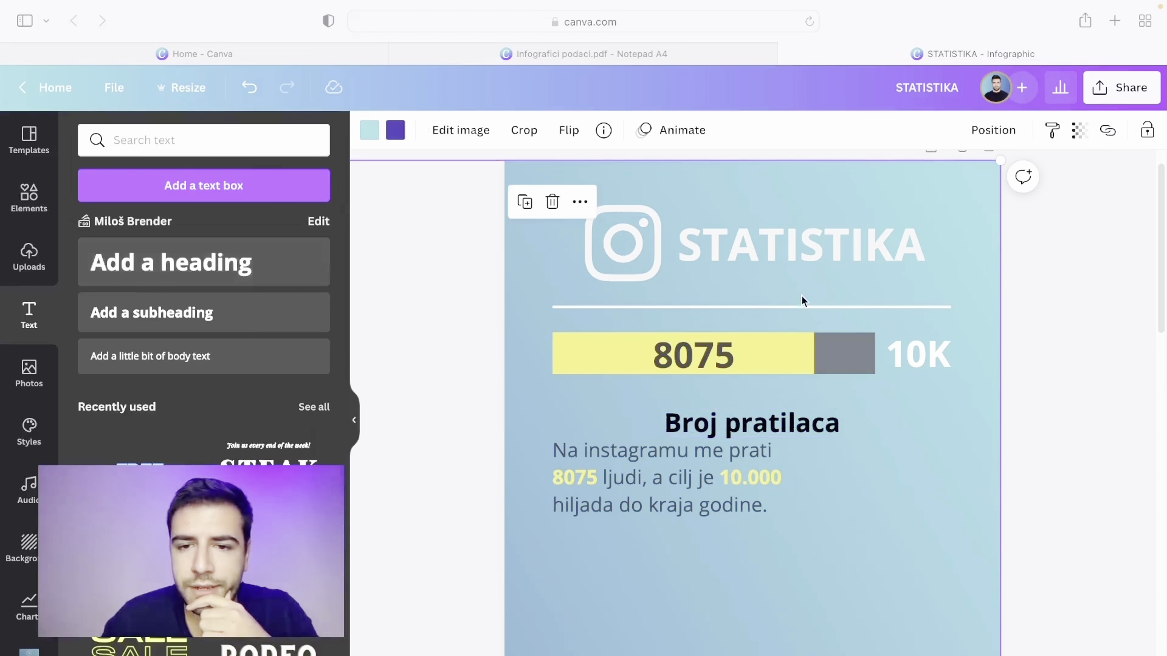
pyautogui.click(801, 422)
pyautogui.moveTo(801, 423); pyautogui.dragTo(690, 416)
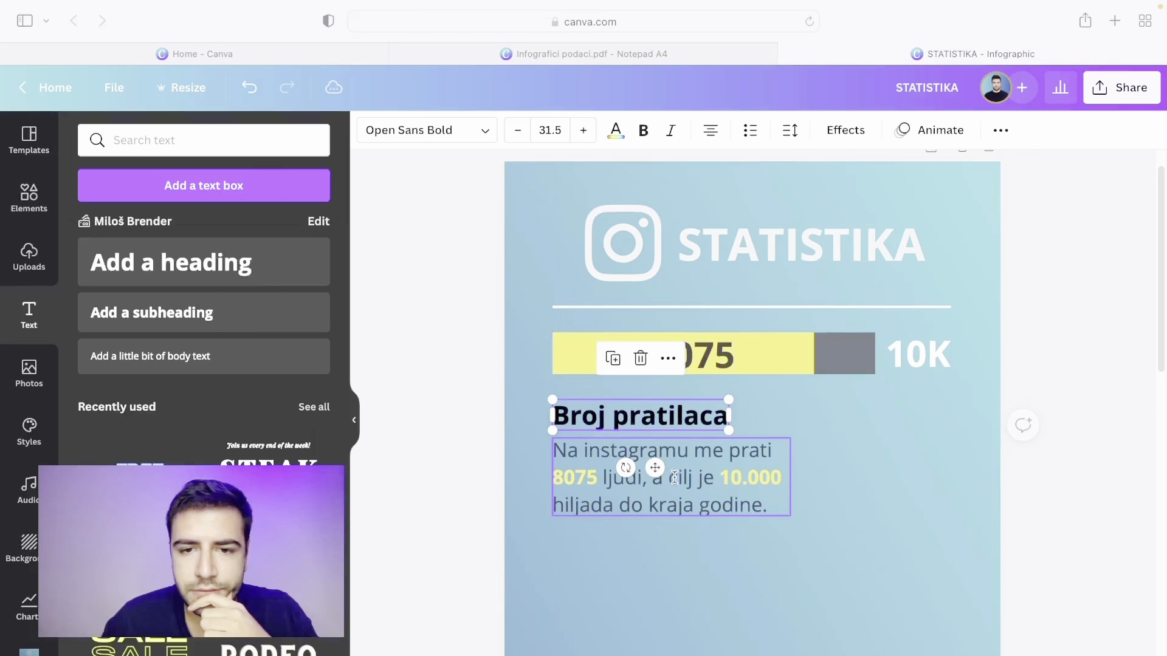
# Try yellow and the brand palette's light teal as the text colour of the Broj pratilaca heading
pyautogui.click(615, 130)
pyautogui.click(152, 271)
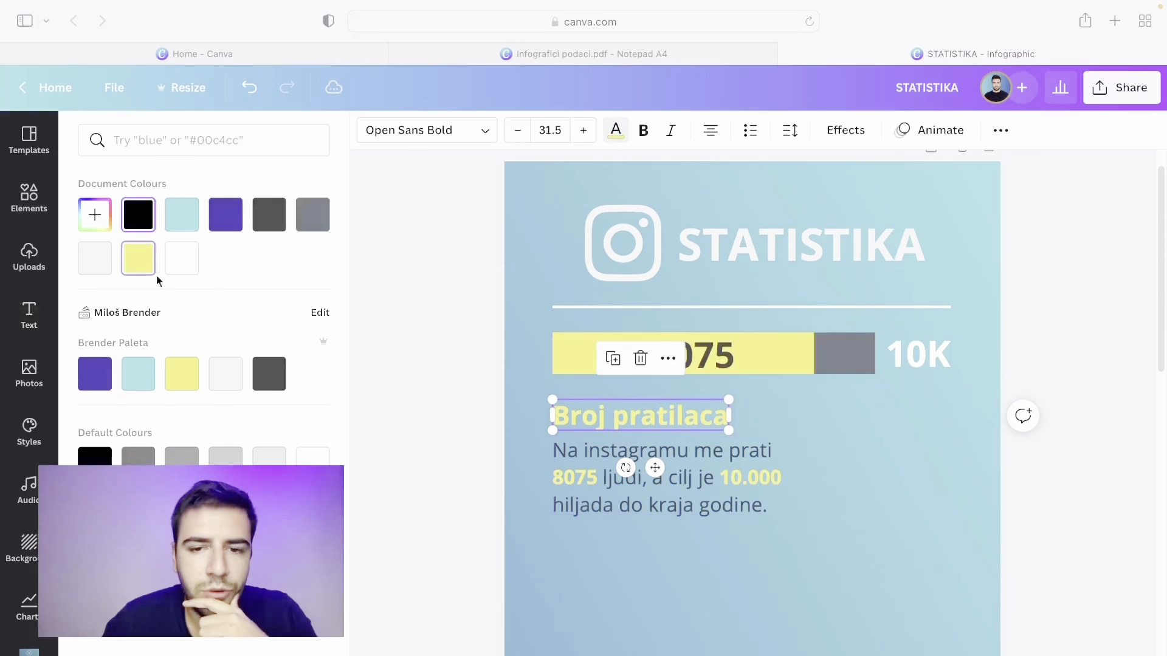
pyautogui.click(554, 461)
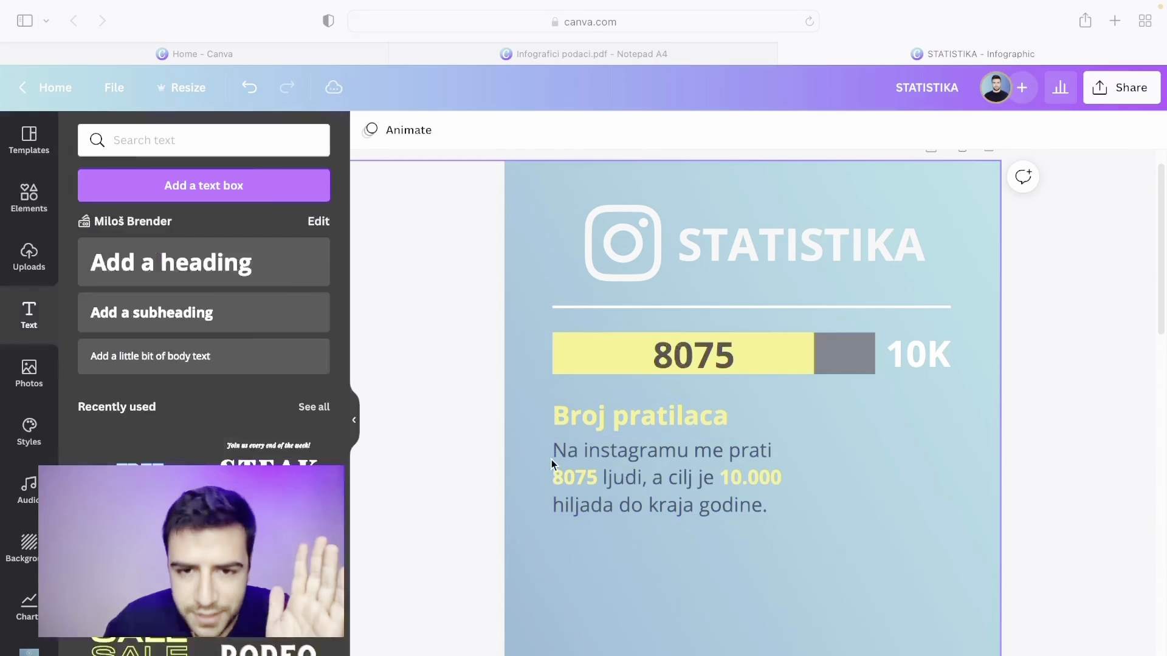
pyautogui.click(448, 408)
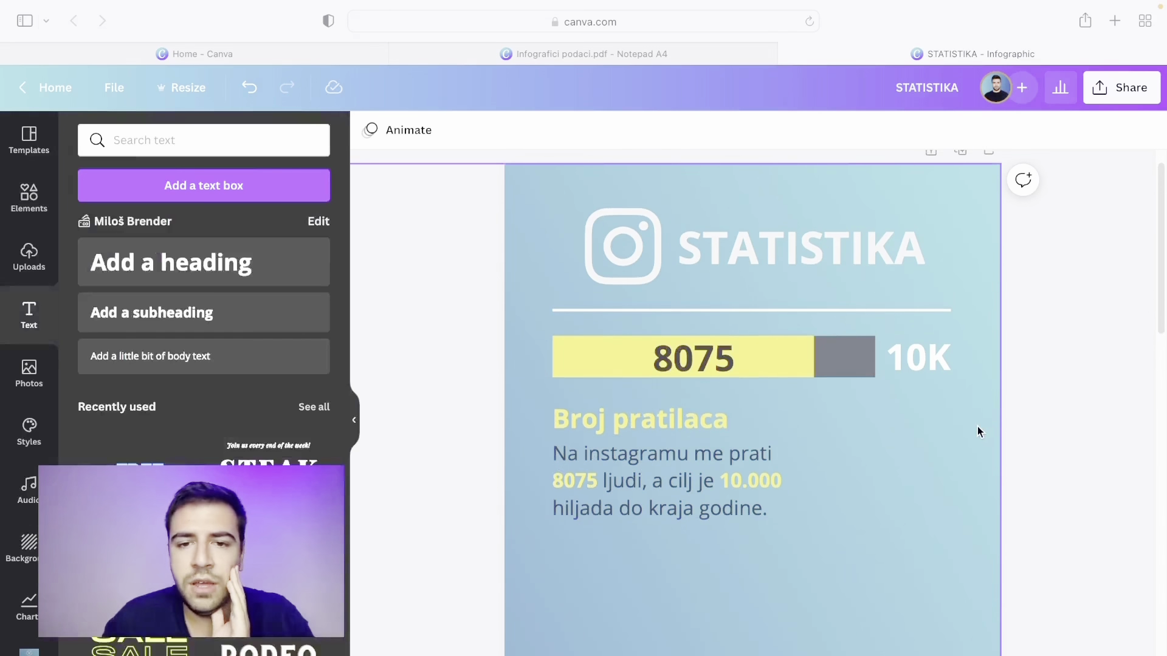
pyautogui.click(650, 429)
pyautogui.click(616, 130)
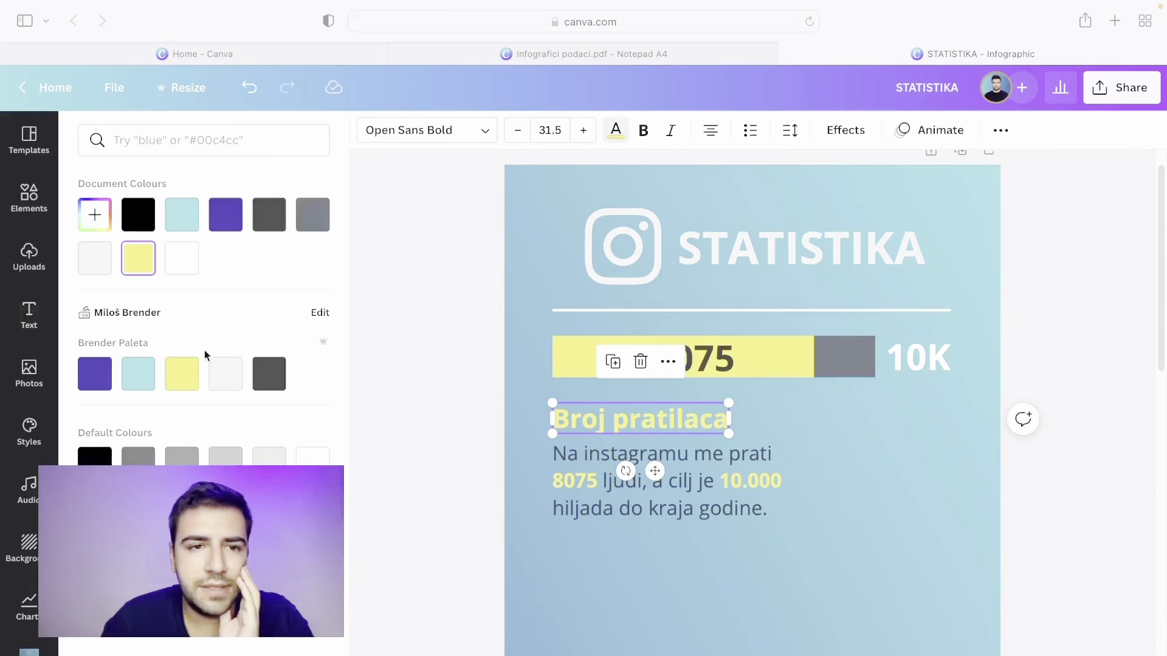
pyautogui.click(134, 373)
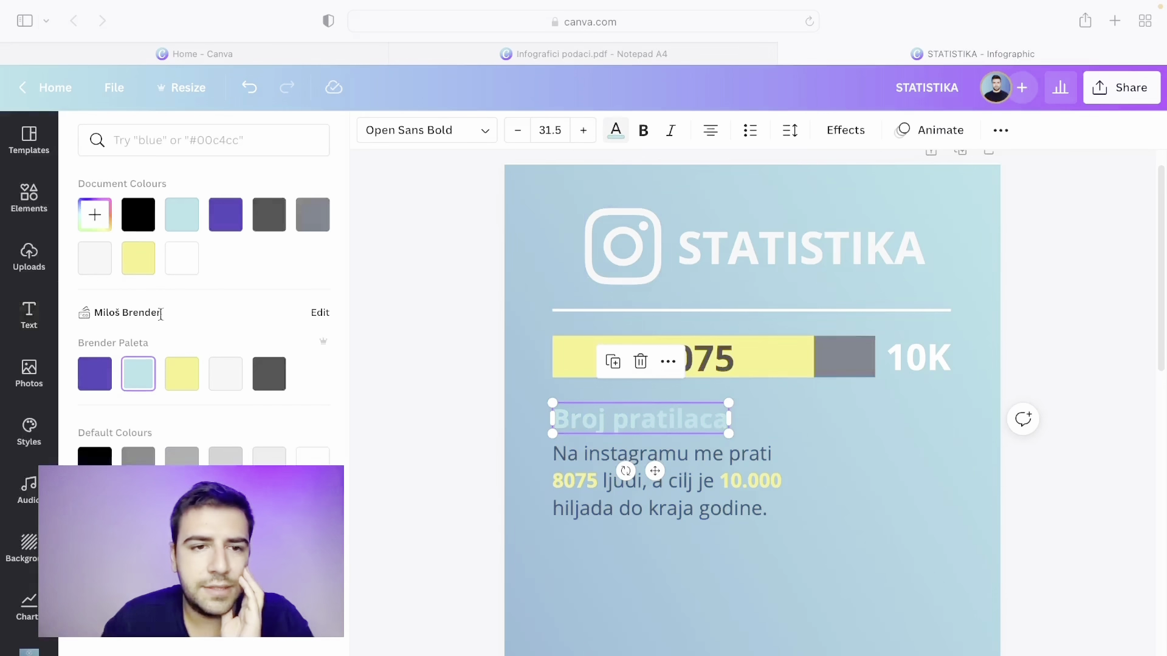
pyautogui.click(180, 381)
pyautogui.click(398, 323)
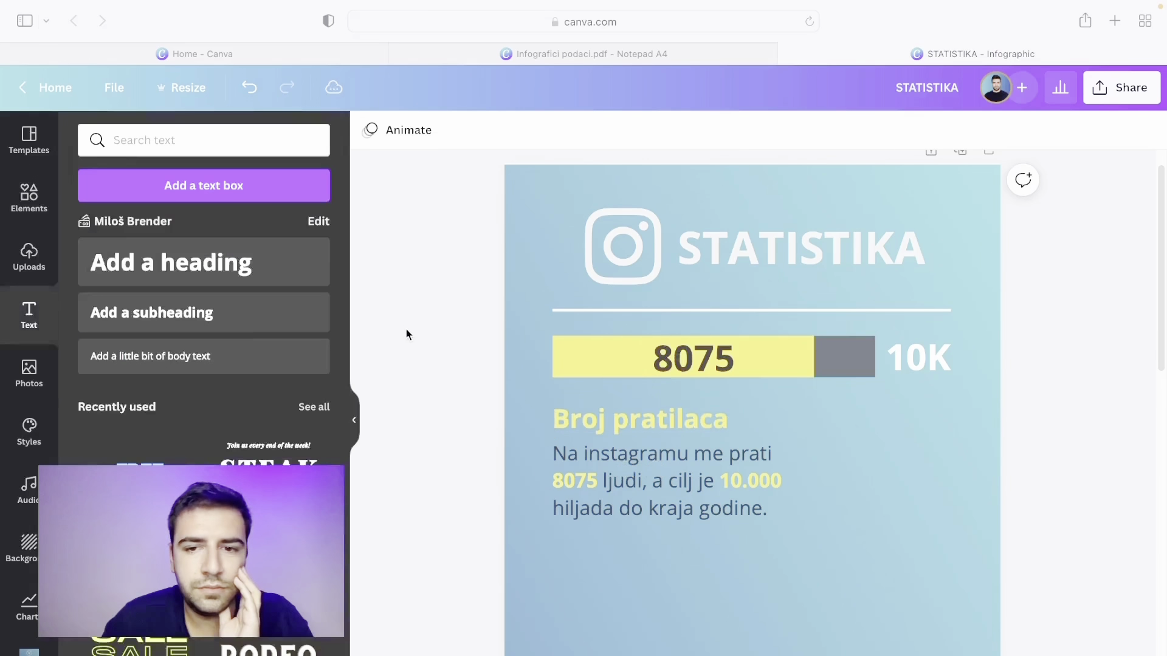
# Recolour the Broj pratilaca heading white to match the STATISTIKA title
pyautogui.click(638, 419)
pyautogui.click(615, 132)
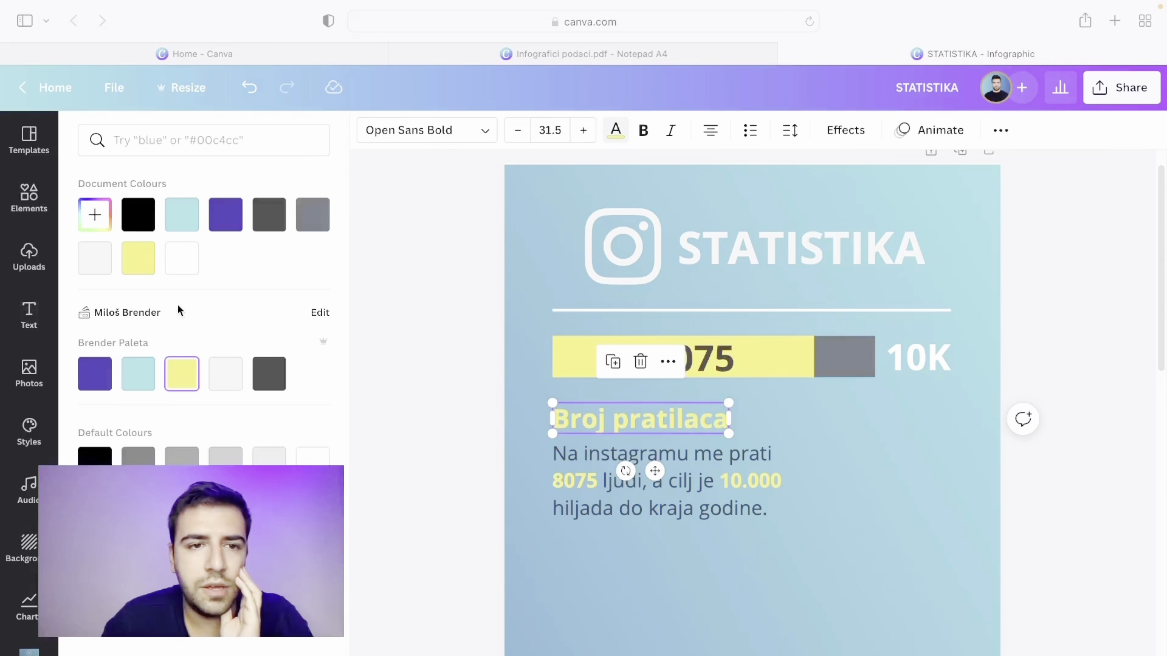
pyautogui.click(414, 348)
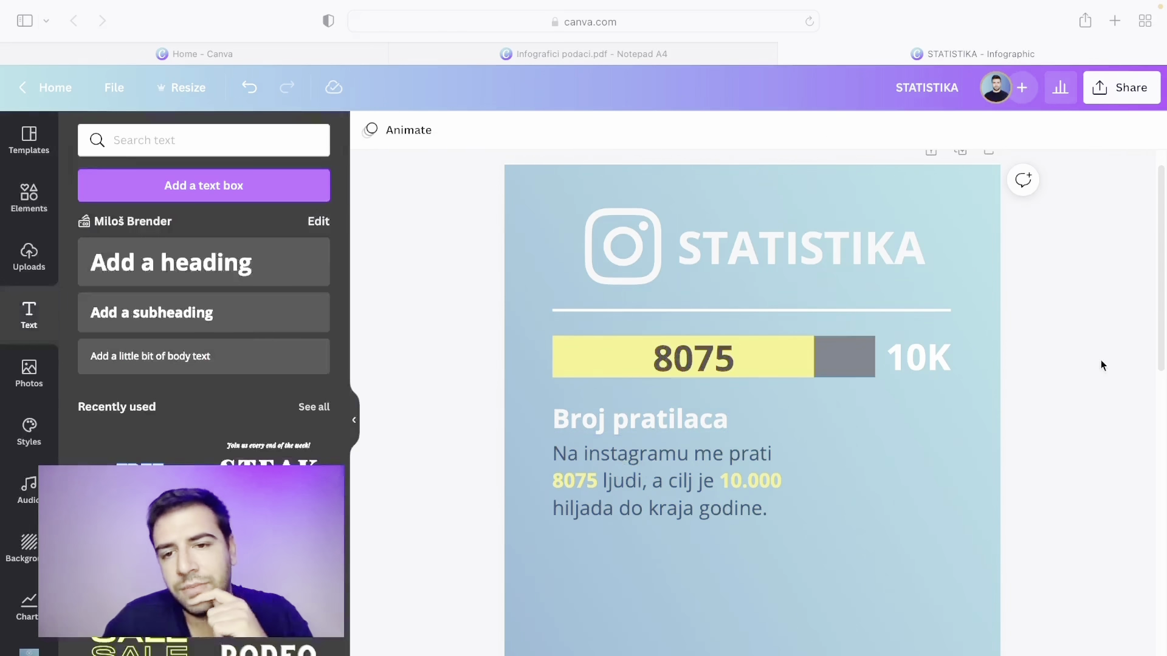
# Enlarge the Broj pratilaca heading slightly and align the follower caption just beneath it
pyautogui.click(699, 418)
pyautogui.moveTo(731, 400); pyautogui.dragTo(760, 398)
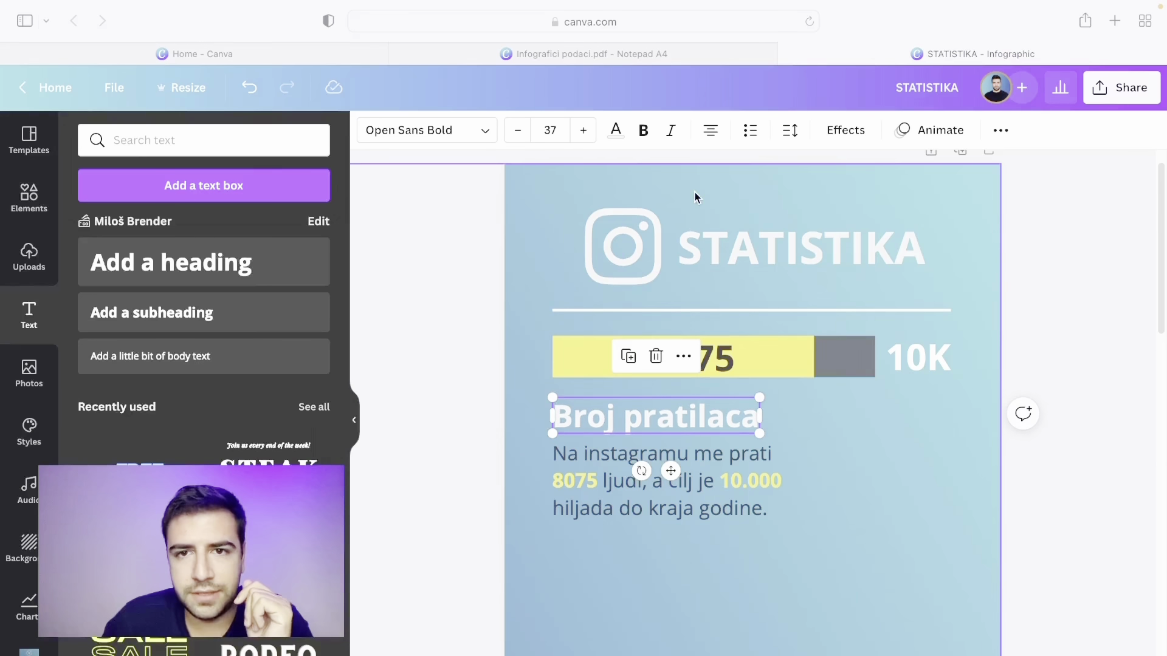
pyautogui.click(672, 132)
pyautogui.click(672, 131)
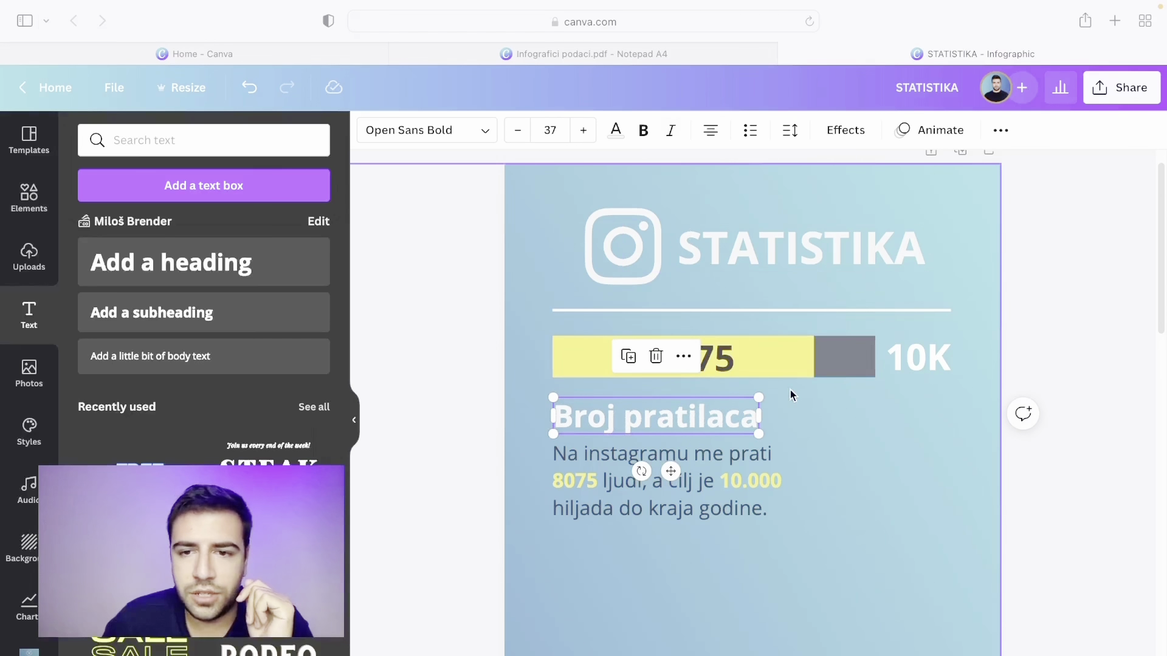
pyautogui.moveTo(757, 396)
pyautogui.mouseDown()
pyautogui.moveTo(735, 398)
pyautogui.moveTo(749, 398)
pyautogui.mouseUp()
pyautogui.click(674, 491)
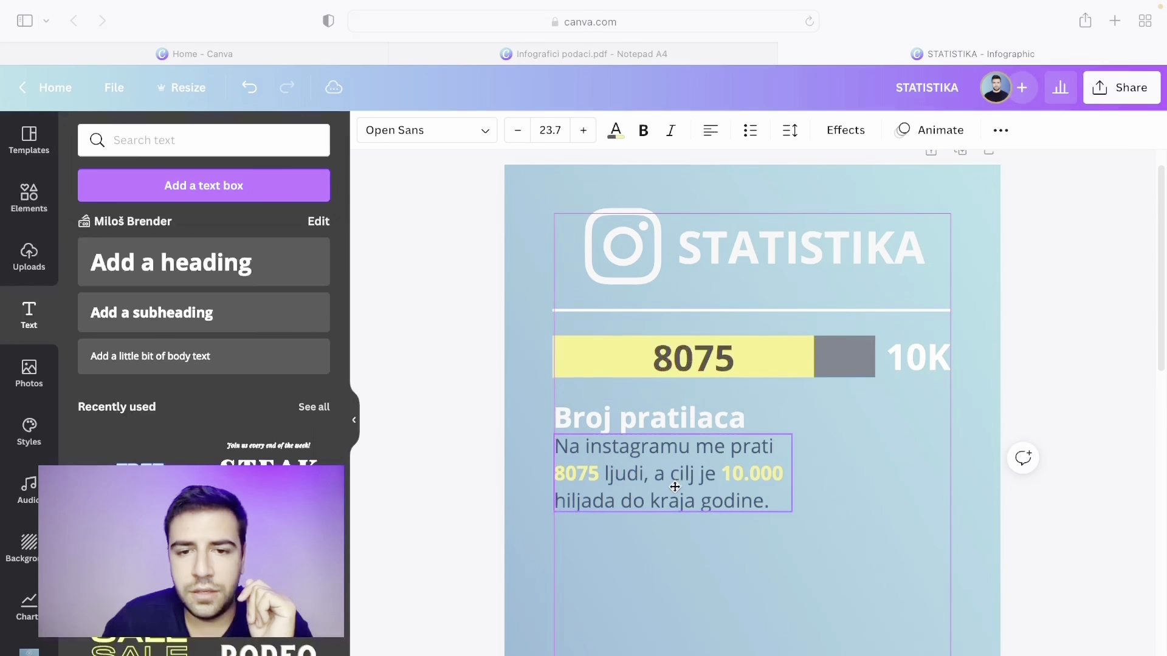
pyautogui.click(484, 403)
pyautogui.scroll(1, 508, 406)
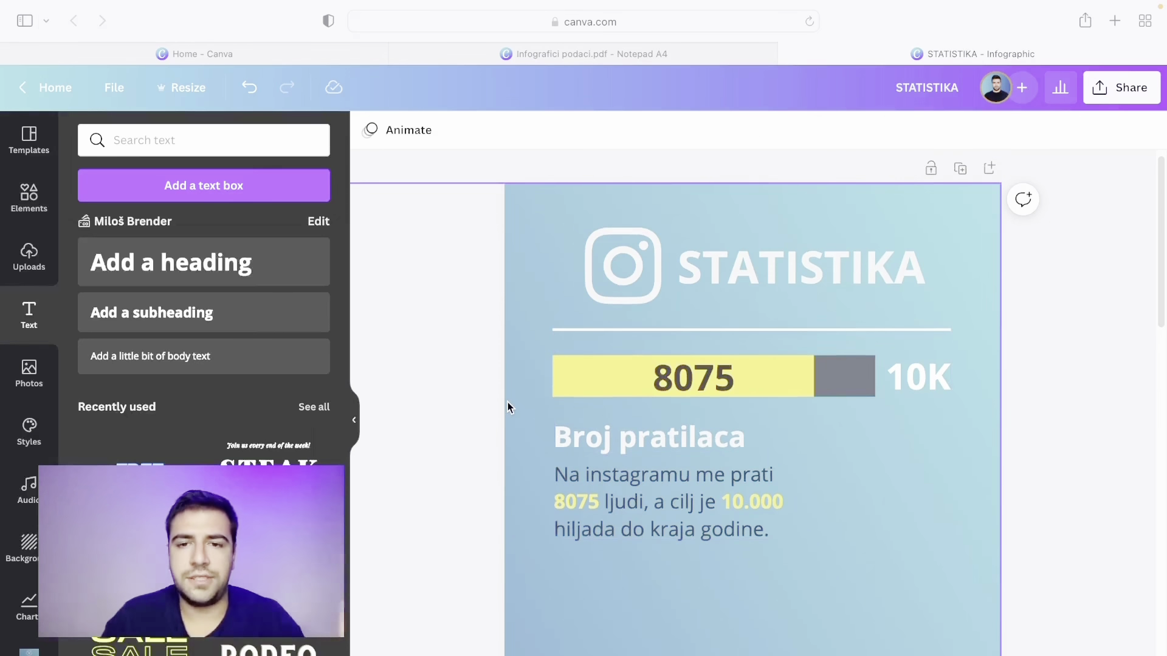
# Check the Infografici podaci.pdf notes, and duplicate the white divider line, placing the copy below the follower caption
pyautogui.click(632, 63)
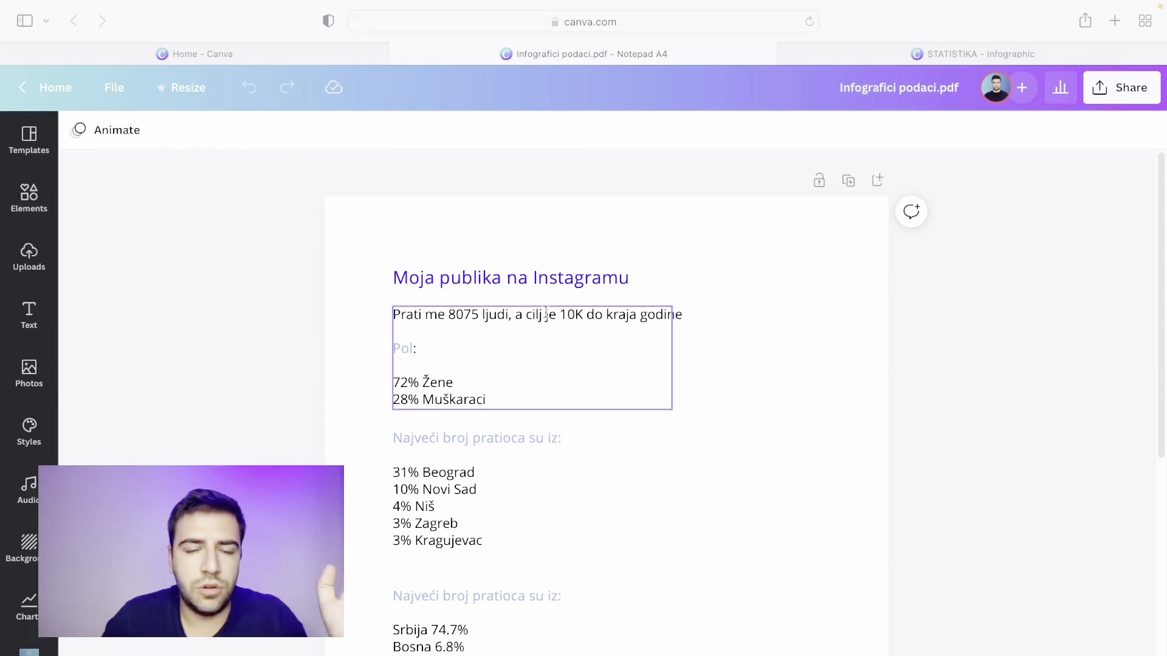
pyautogui.click(846, 53)
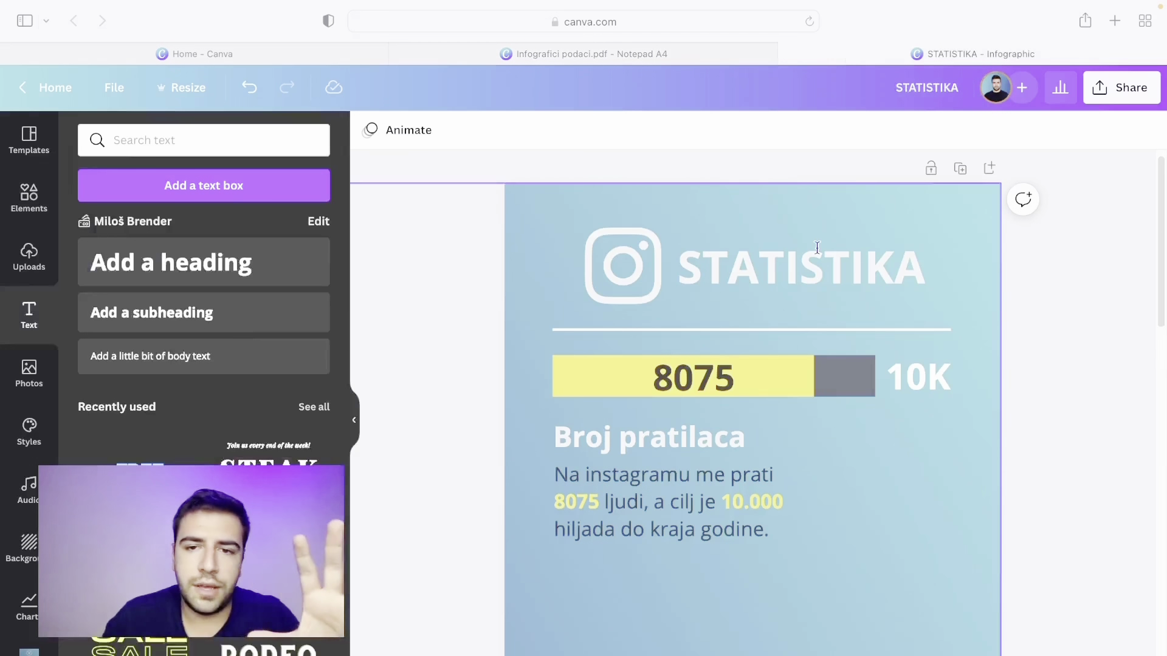
pyautogui.scroll(-1, 998, 386)
pyautogui.click(866, 302)
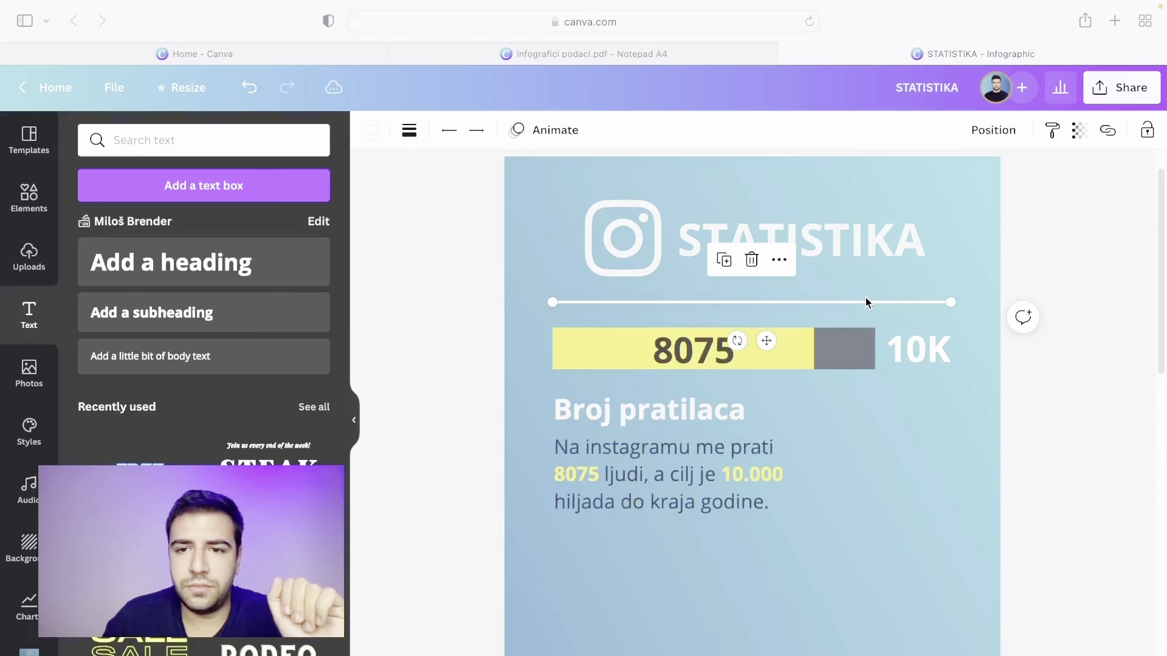
pyautogui.press('super+d')
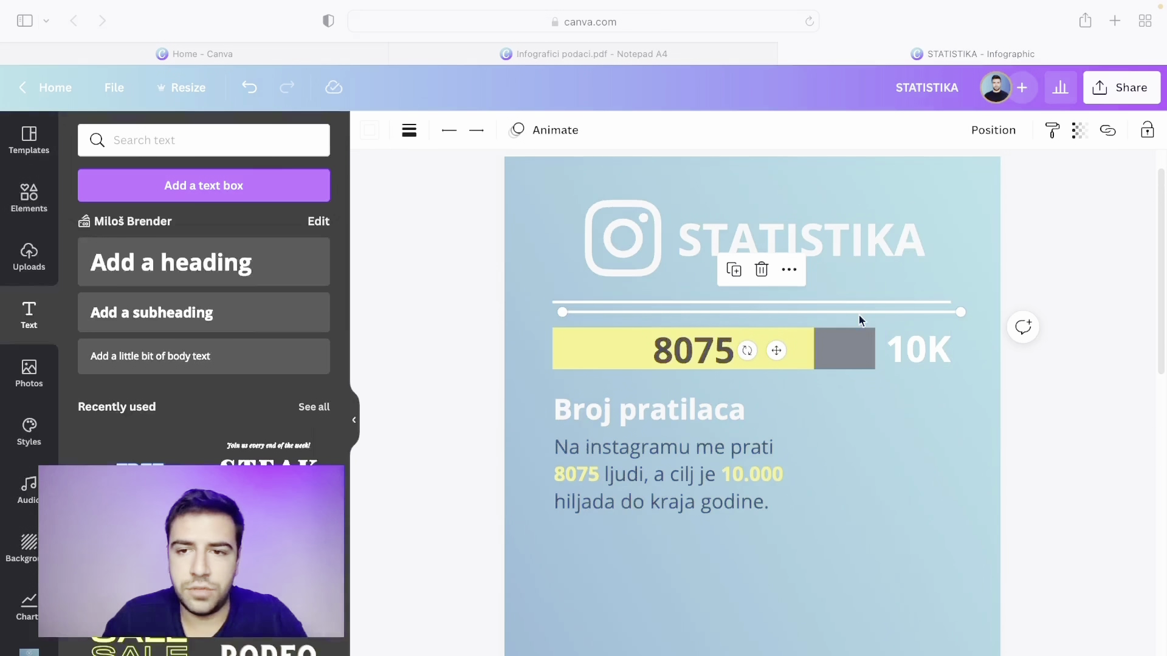
pyautogui.moveTo(859, 315); pyautogui.dragTo(851, 527)
# Check the gender split in the Infografici podaci.pdf notes and insert a people pictogram chart of 100 figures below the lower divider
pyautogui.click(645, 52)
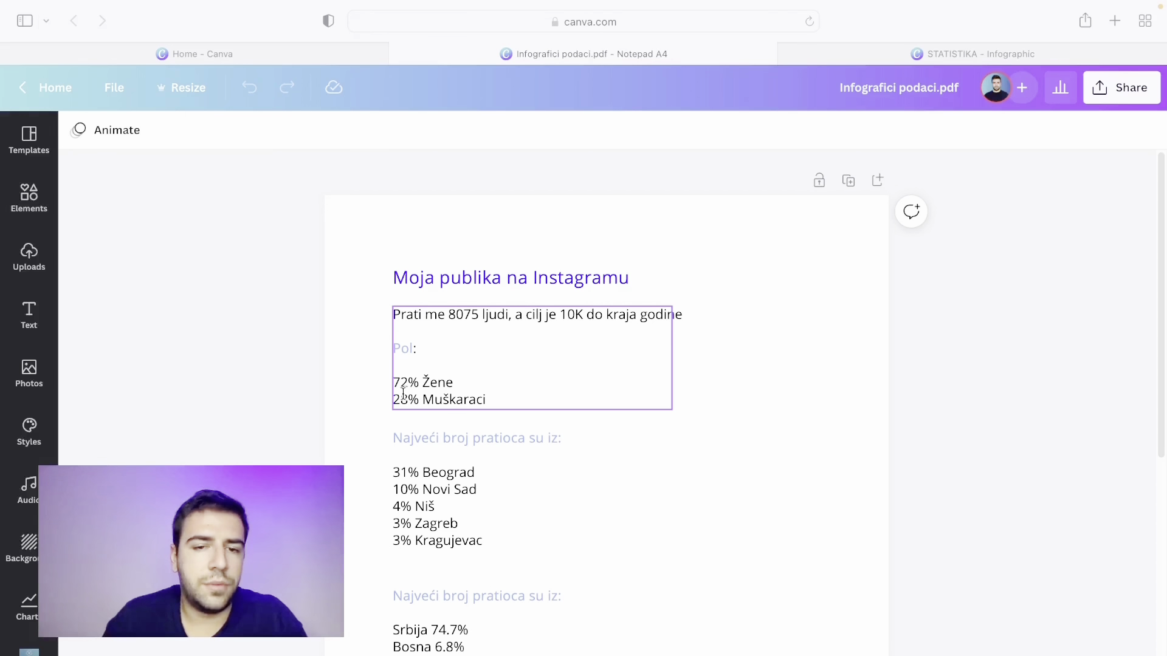
pyautogui.click(862, 49)
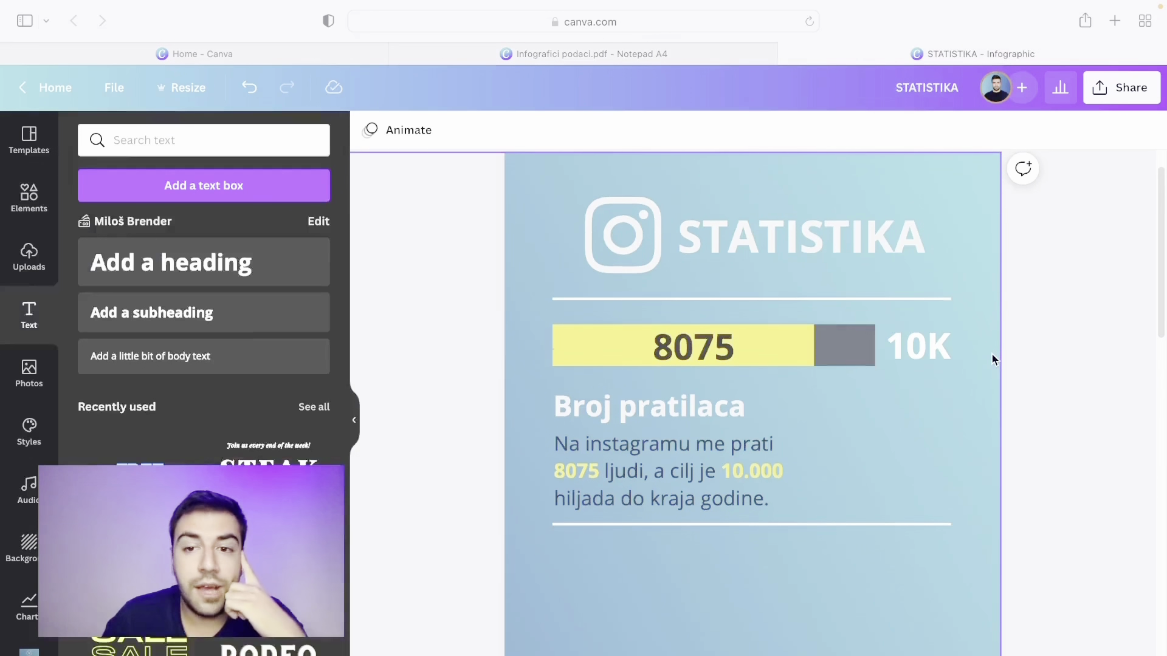
pyautogui.scroll(-1, 992, 354)
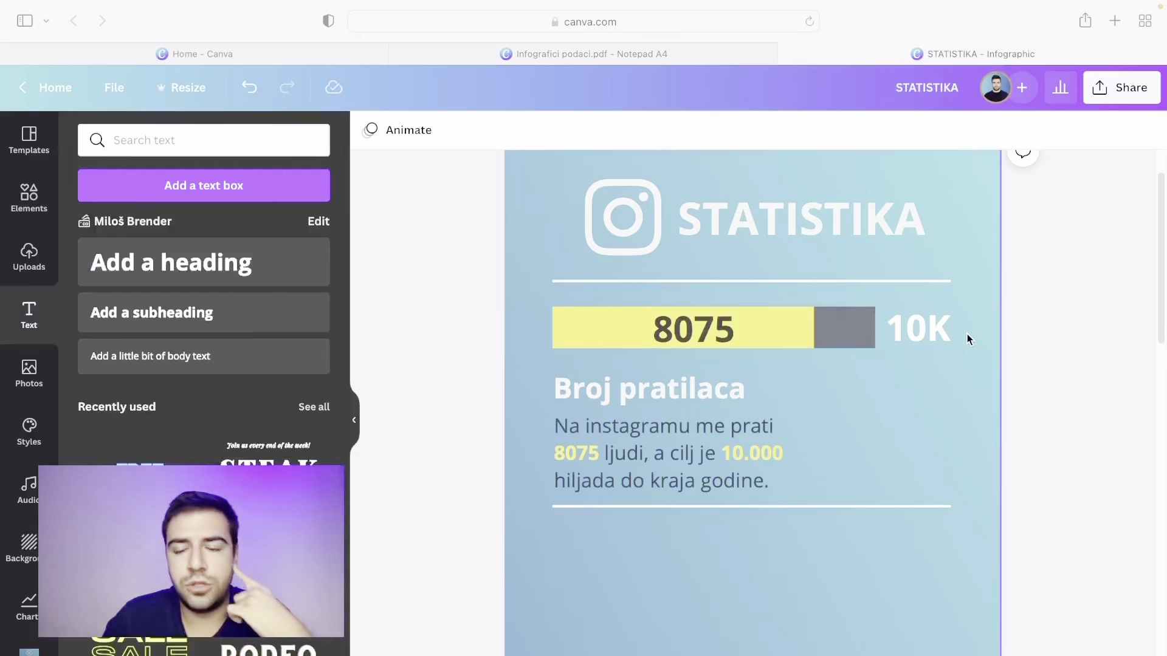
pyautogui.click(14, 214)
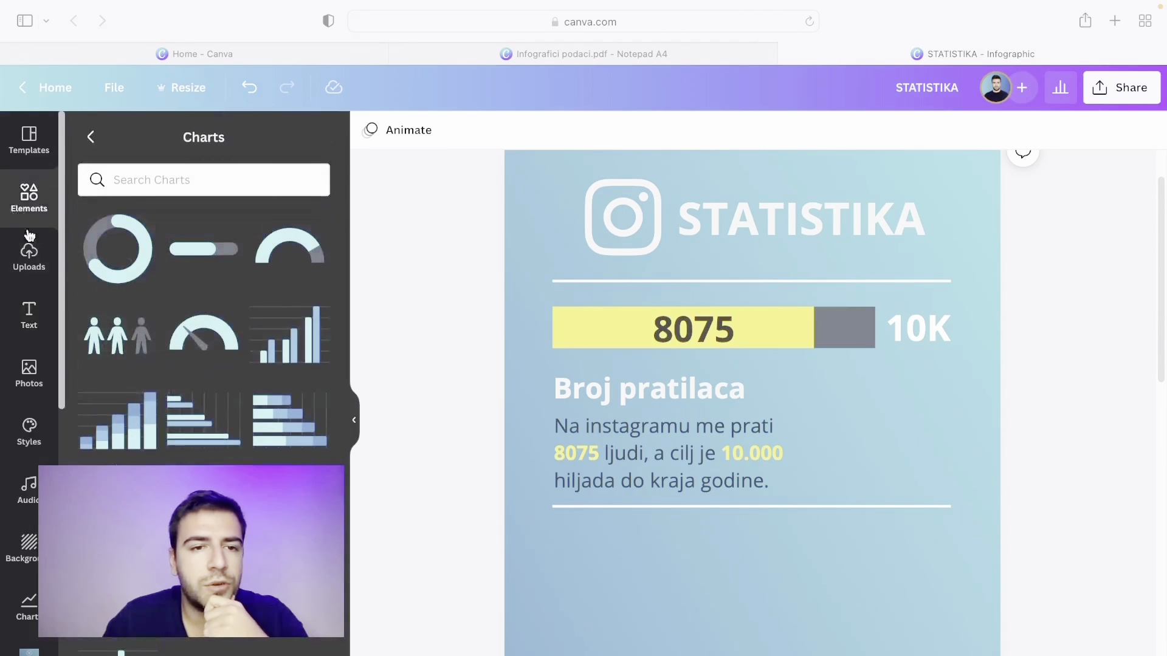
pyautogui.click(102, 349)
pyautogui.scroll(-2, 599, 500)
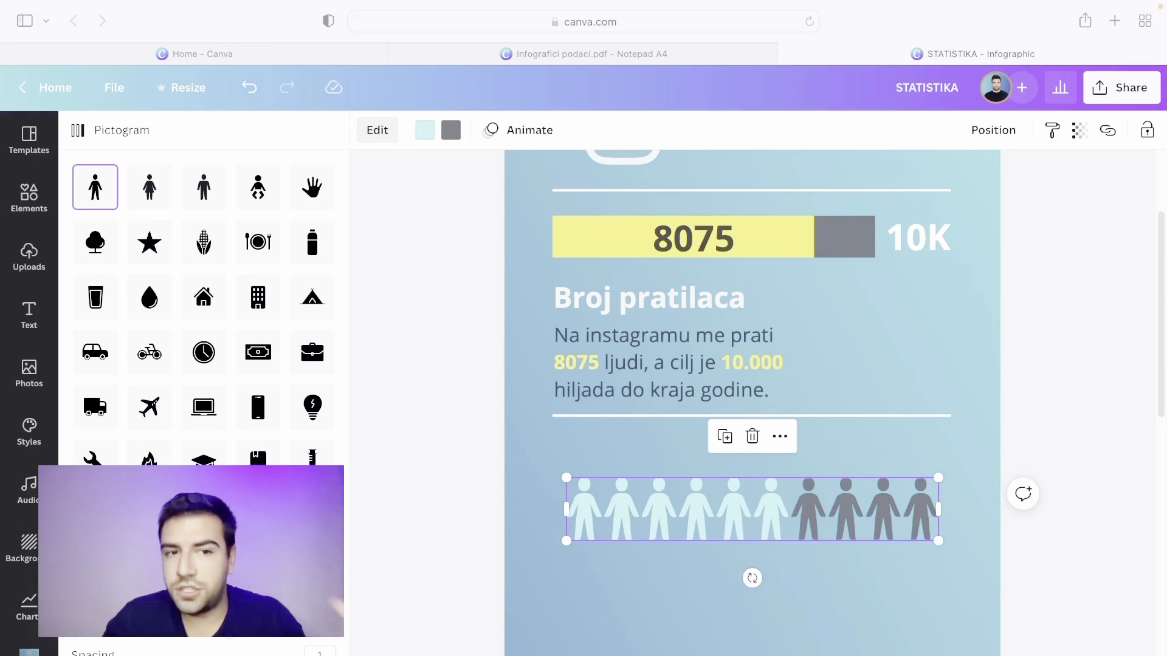
pyautogui.scroll(-5, 507, 463)
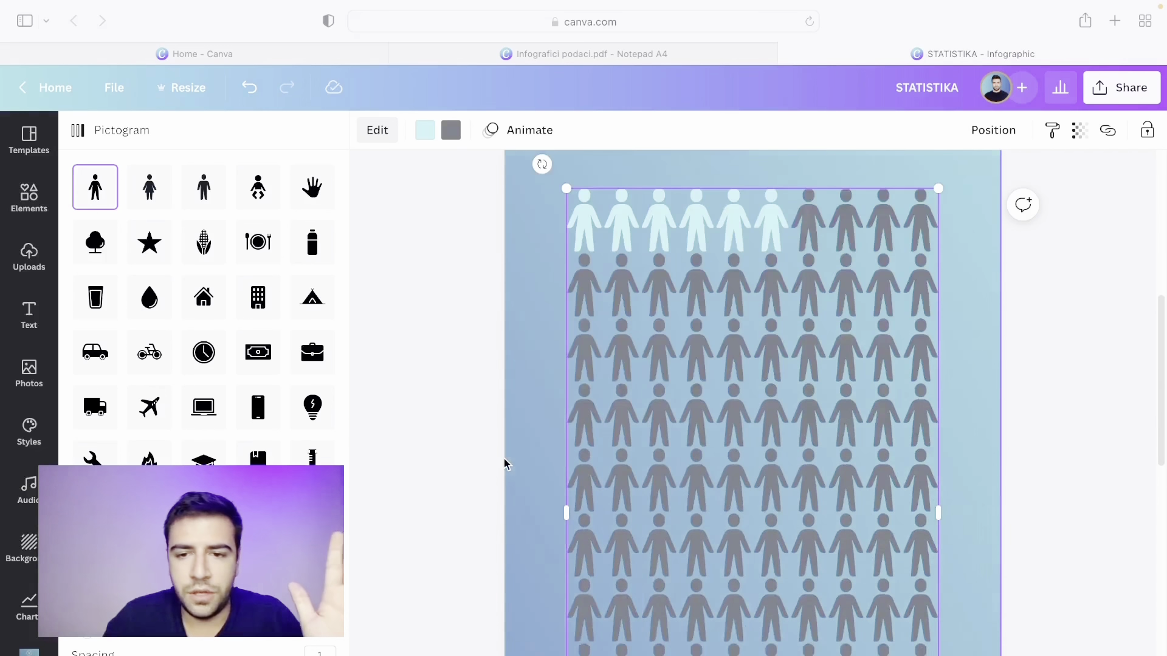
# Shrink the pictogram, widen it to 15 figures per row, and place it under the lower divider, flush with the divider's left end
pyautogui.scroll(-5, 612, 468)
pyautogui.moveTo(939, 570); pyautogui.dragTo(711, 302)
pyautogui.scroll(3, 711, 304)
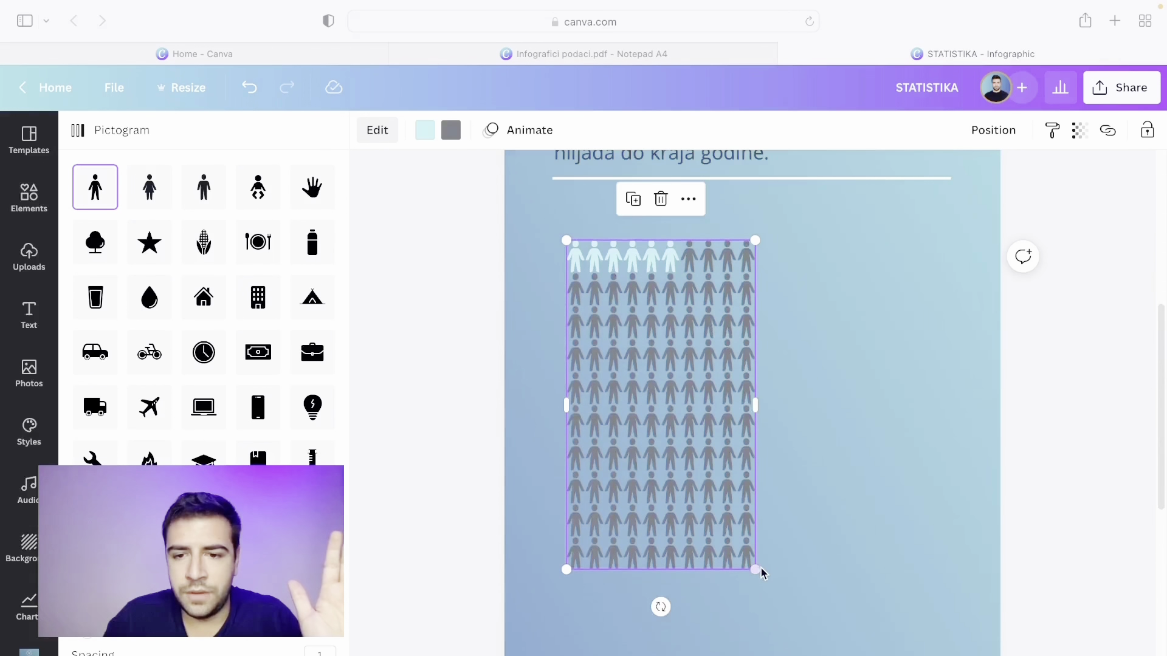
pyautogui.moveTo(755, 570); pyautogui.dragTo(699, 473)
pyautogui.moveTo(699, 355); pyautogui.dragTo(767, 345)
pyautogui.scroll(3, 897, 386)
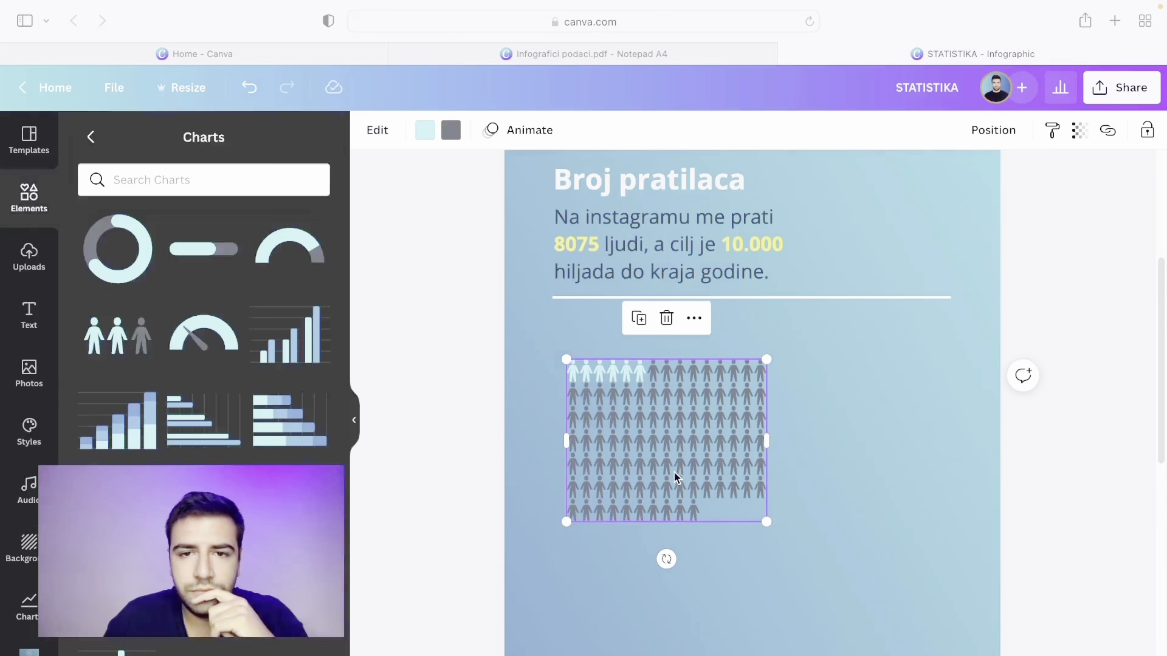
pyautogui.moveTo(674, 474); pyautogui.dragTo(660, 442)
# Recolour the pictogram's filled figures yellow and set 72 of the 100 figures as filled
pyautogui.click(426, 131)
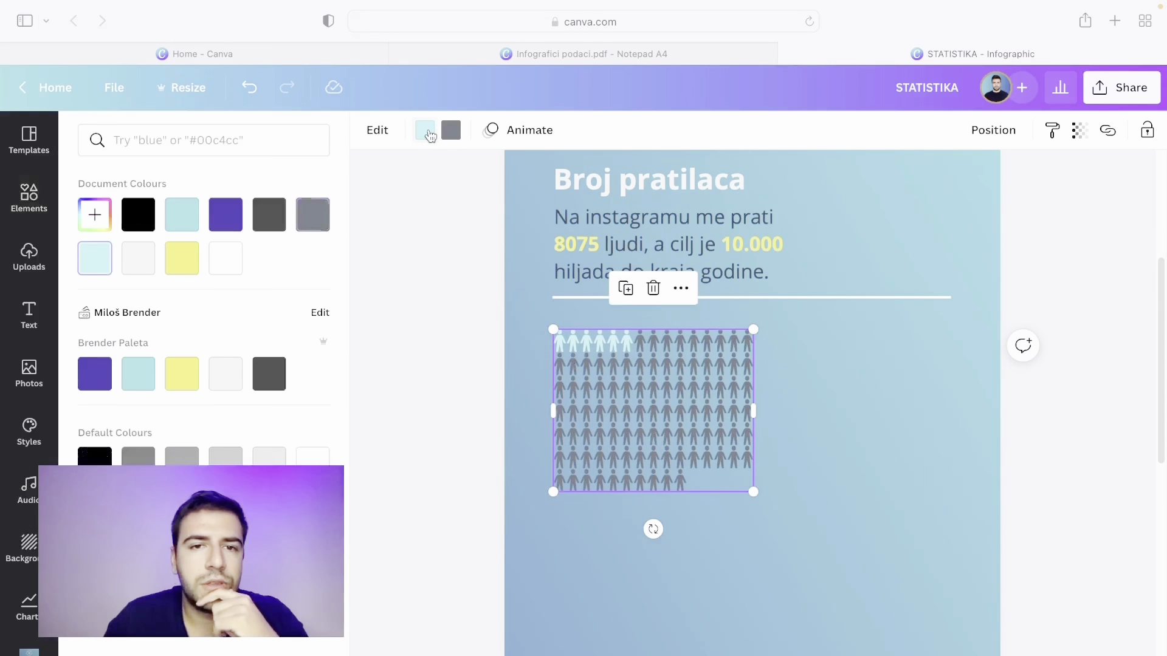
pyautogui.click(181, 258)
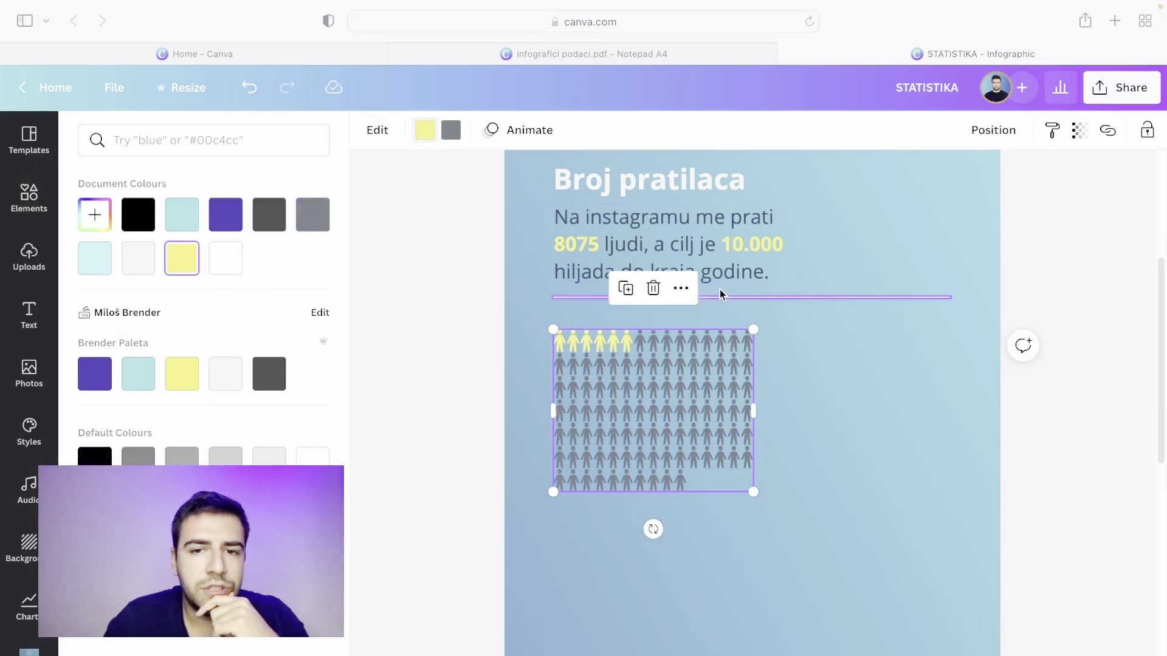
pyautogui.click(378, 130)
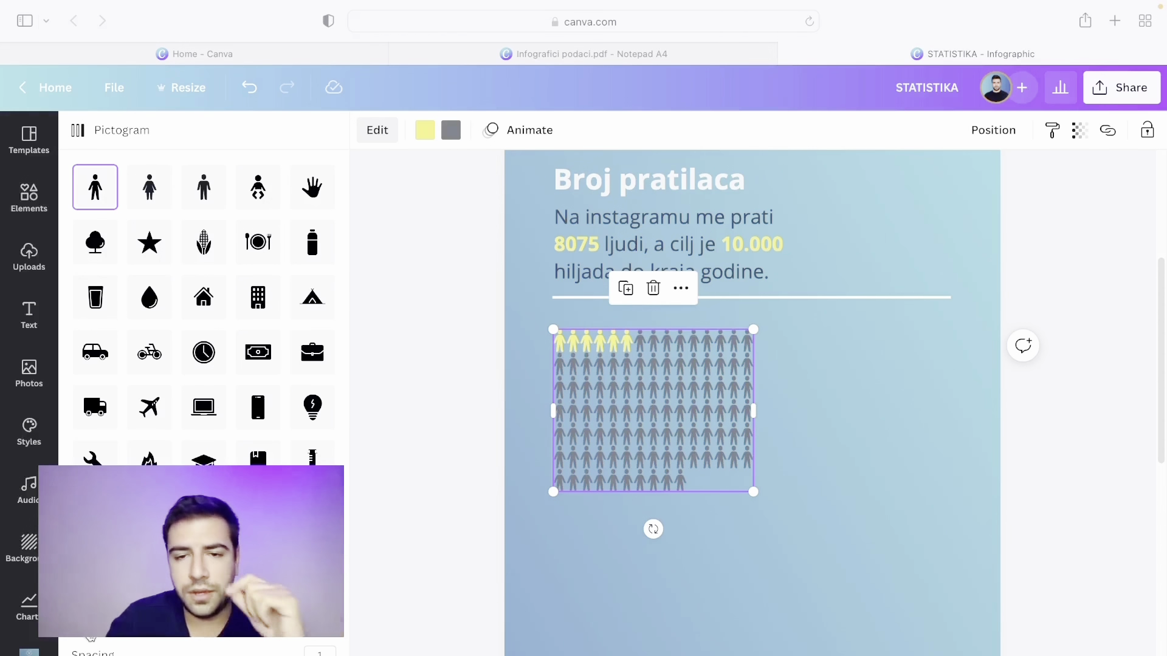
pyautogui.moveTo(91, 643); pyautogui.dragTo(268, 651)
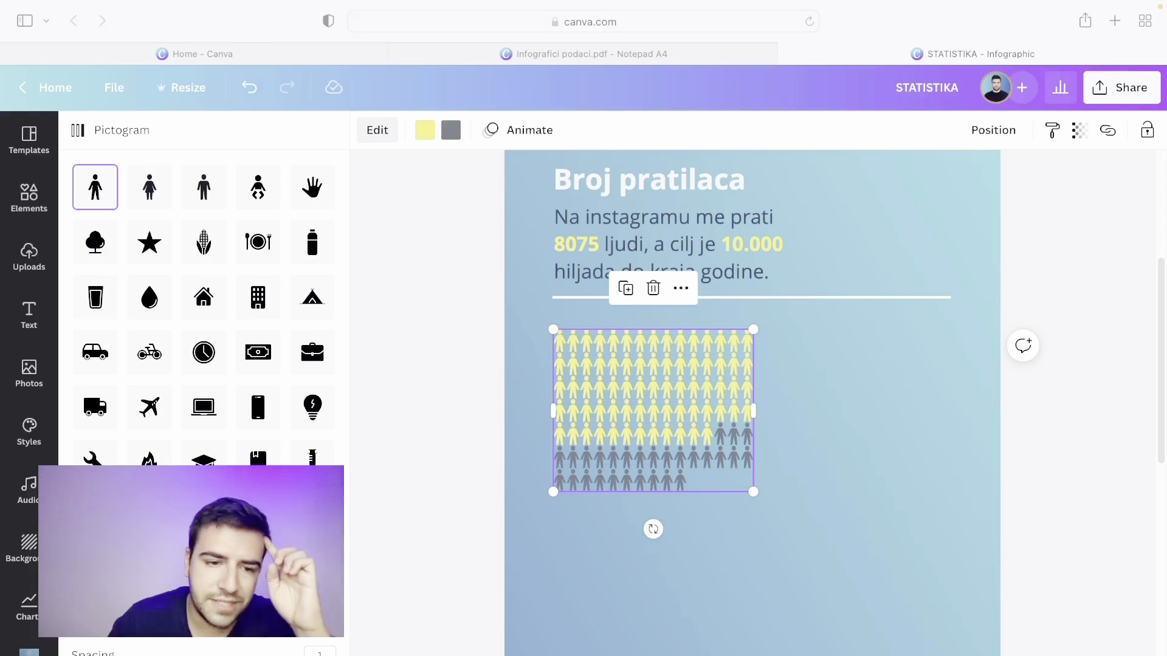
pyautogui.scroll(-1, 447, 528)
pyautogui.scroll(4, 912, 435)
pyautogui.scroll(-2, 685, 468)
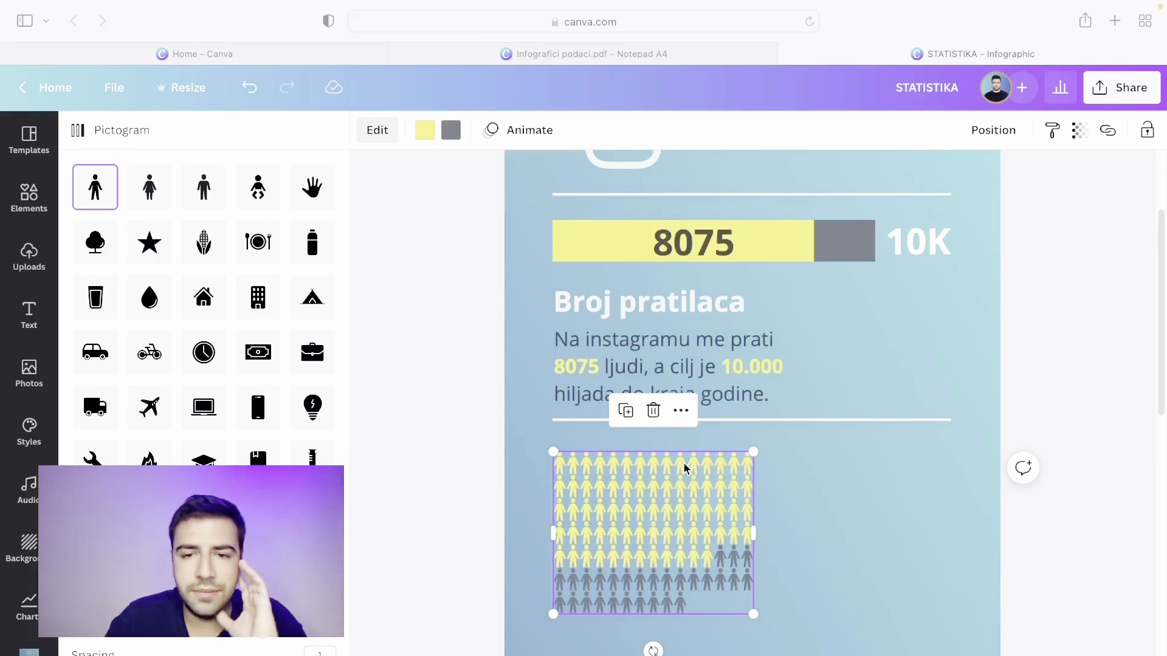
# Recolour the pictogram's unfilled figures with the off-white from the Brender Paleta
pyautogui.scroll(-1, 623, 479)
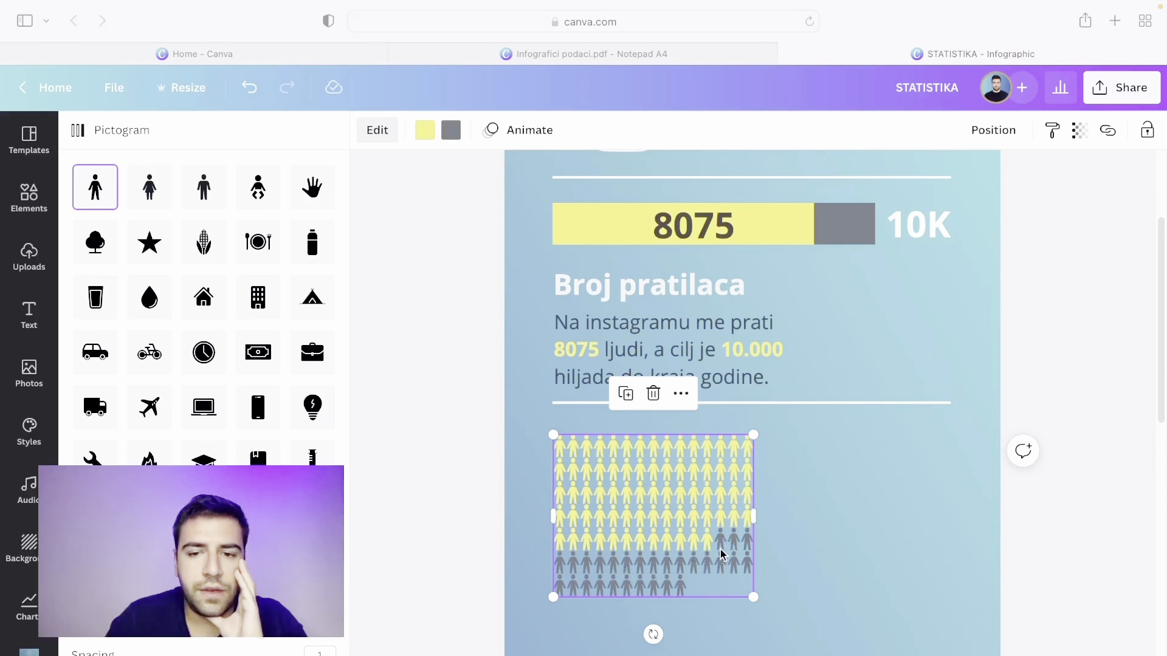
pyautogui.click(459, 134)
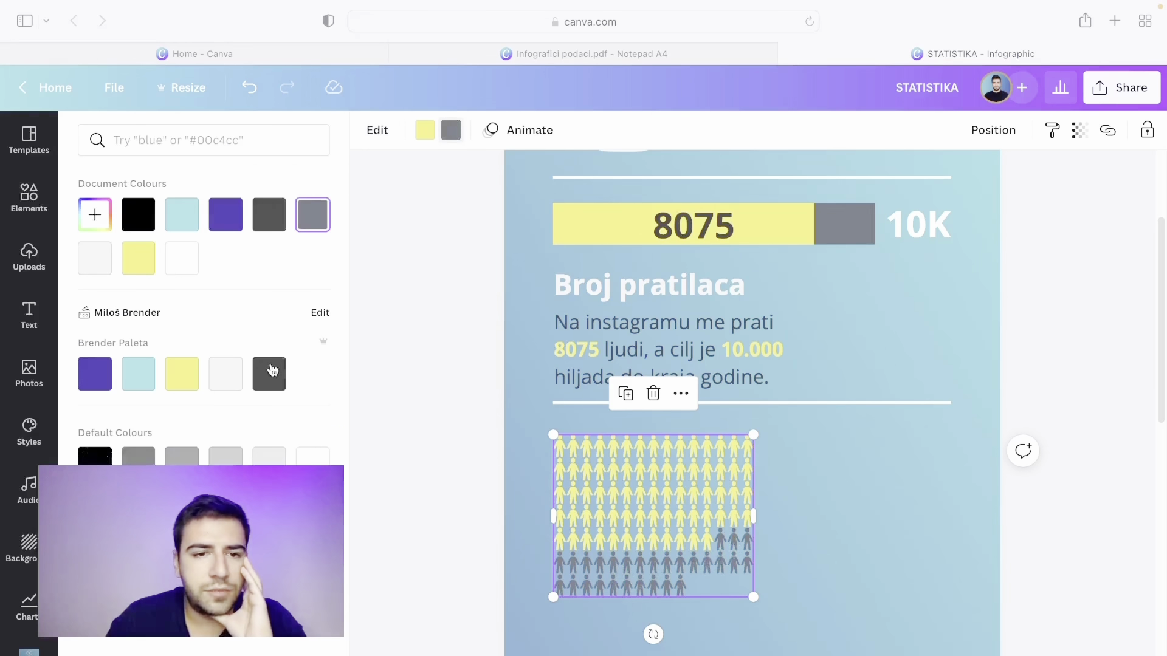
pyautogui.click(227, 383)
pyautogui.click(422, 395)
pyautogui.scroll(-1, 734, 428)
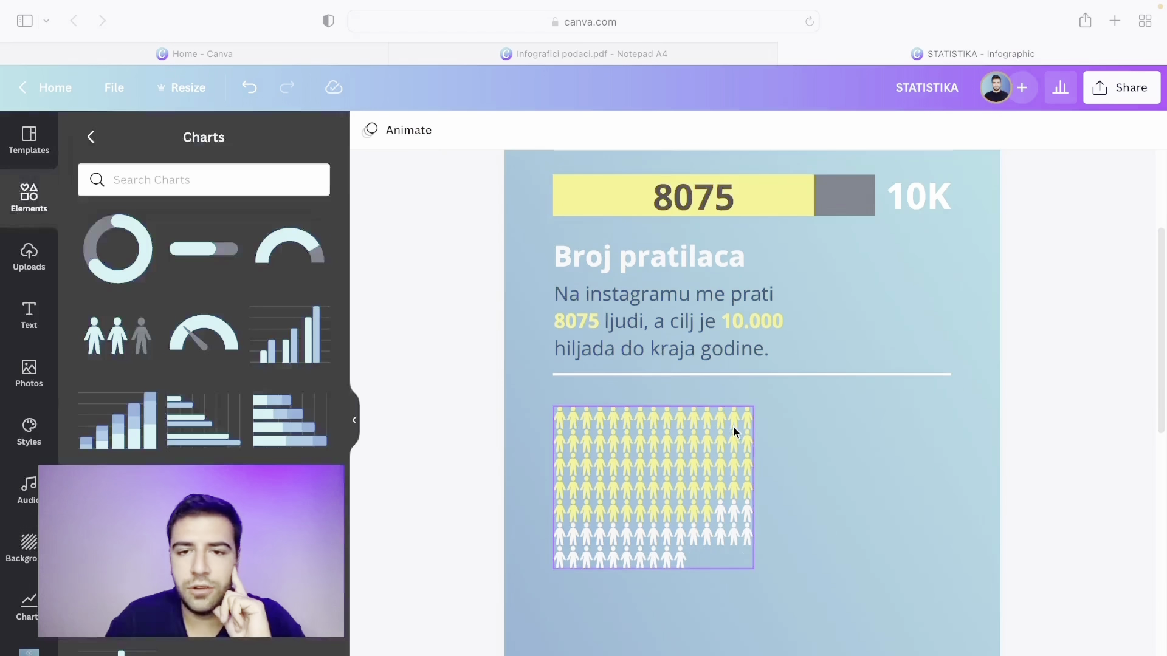
# Duplicate the Broj pratilaca heading and place the copy beside the top of the pictogram
pyautogui.scroll(2, 716, 414)
pyautogui.rightClick(675, 297)
pyautogui.click(675, 297)
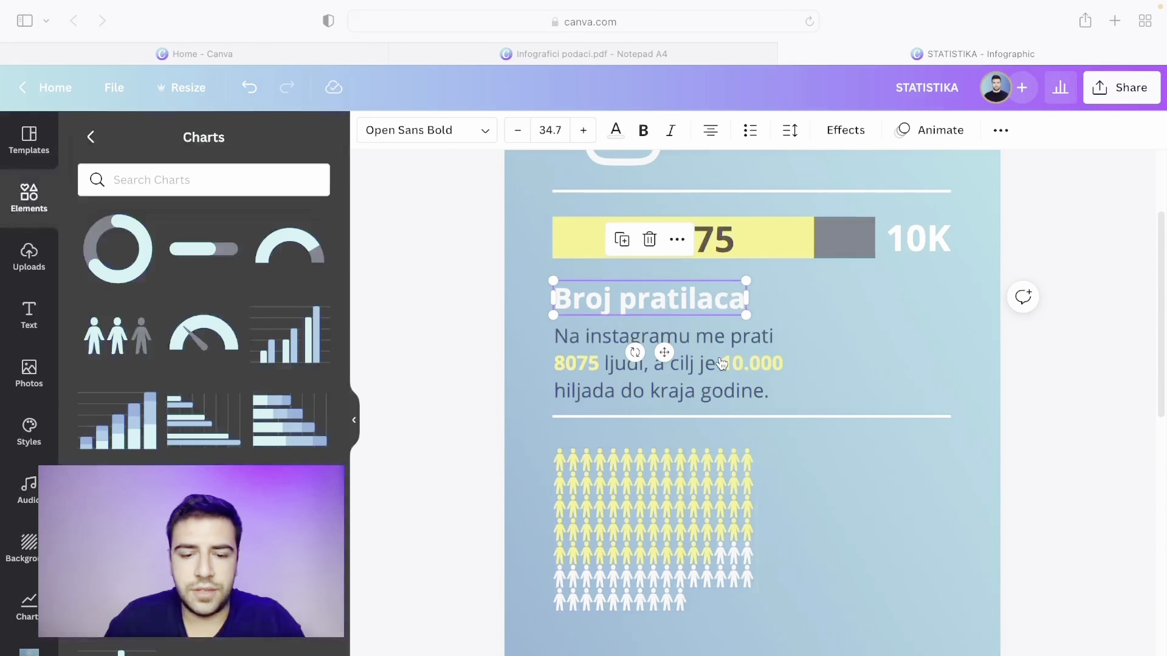
pyautogui.moveTo(676, 297); pyautogui.dragTo(907, 462)
# Reword the copied heading to Pol pratilaca and align its right edge with the end of the divider
pyautogui.moveTo(828, 460); pyautogui.dragTo(780, 460)
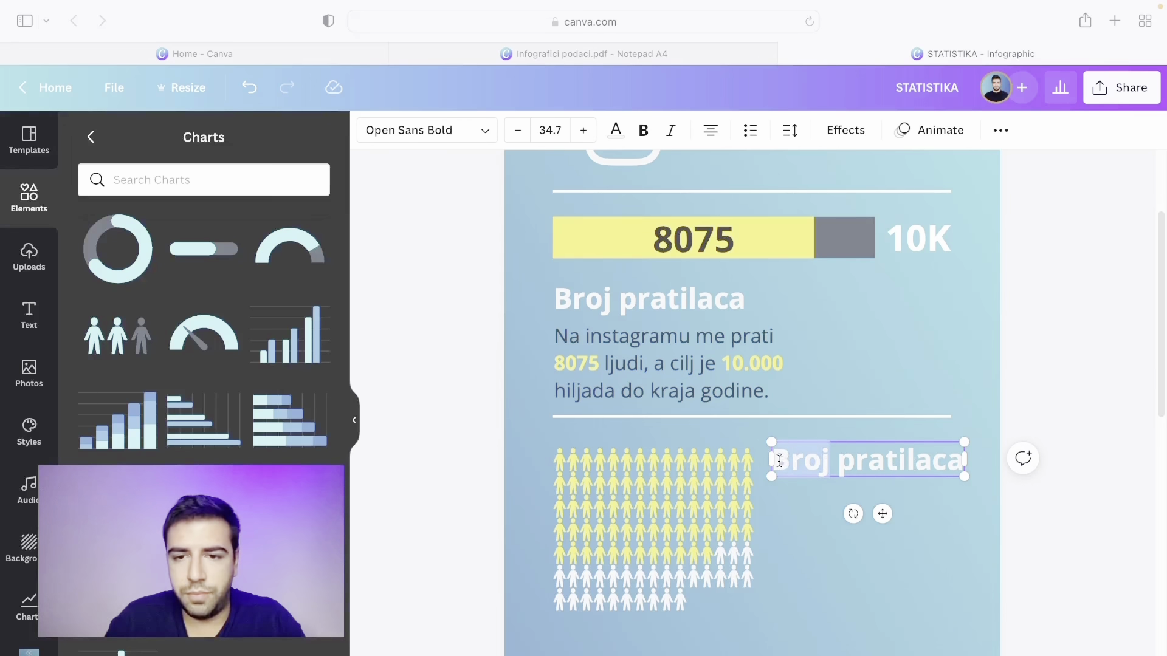
pyautogui.write('Pol')
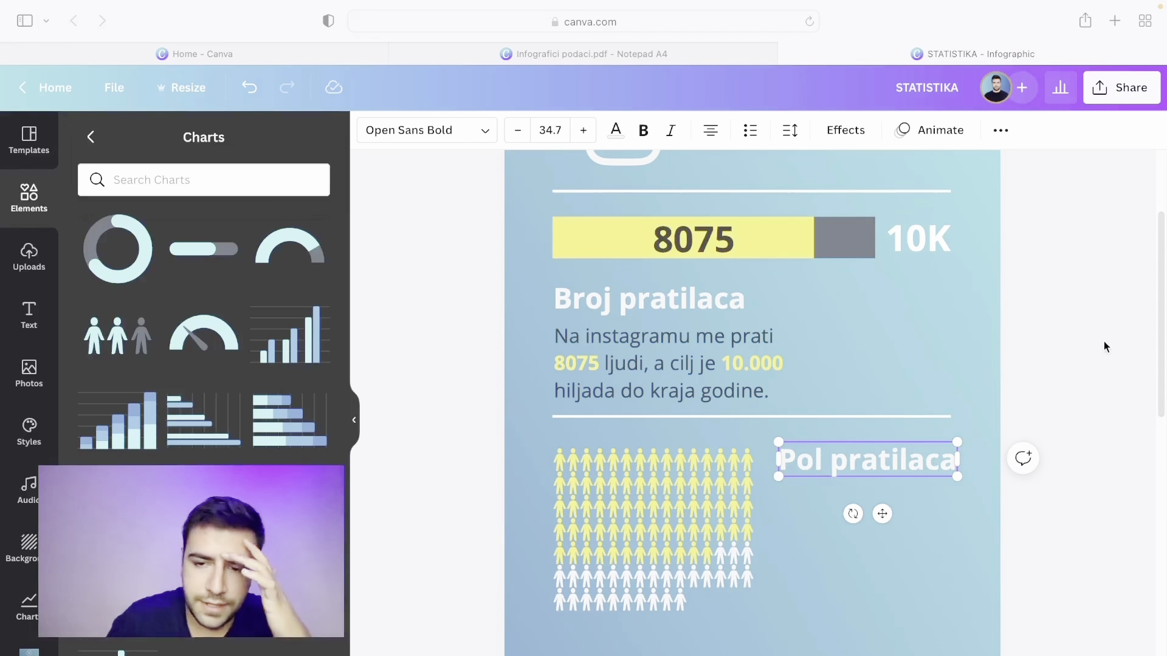
pyautogui.click(1104, 341)
pyautogui.click(923, 460)
pyautogui.moveTo(923, 459); pyautogui.dragTo(917, 466)
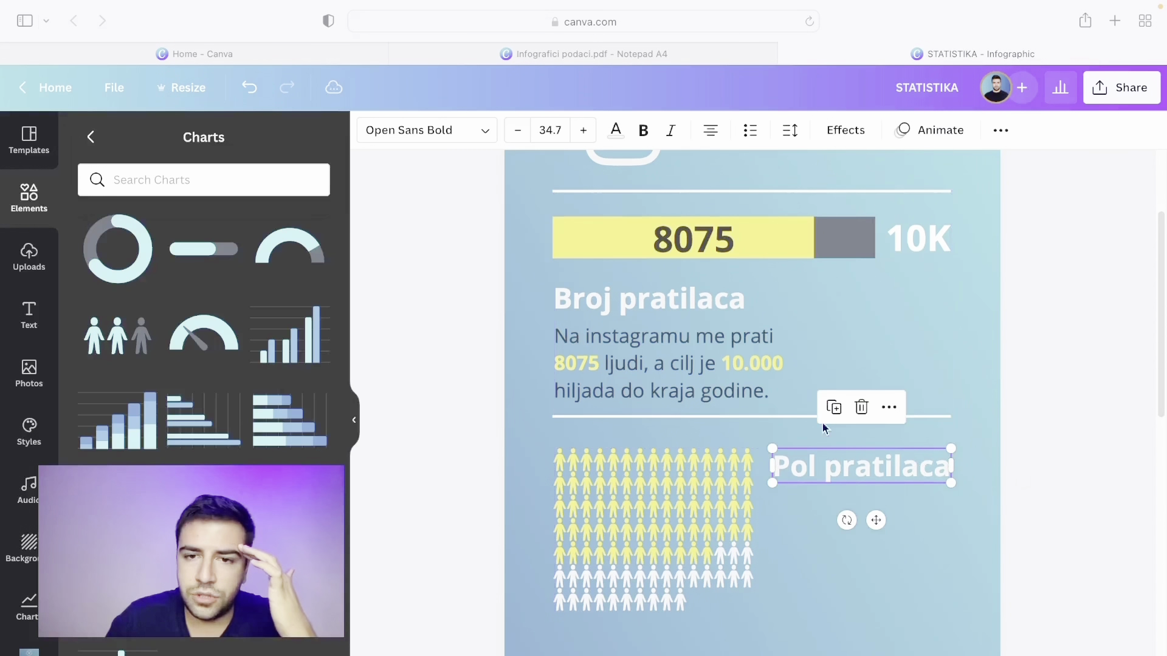
# Duplicate the follower caption and place the copy directly under the Pol pratilaca heading
pyautogui.rightClick(668, 351)
pyautogui.click(716, 411)
pyautogui.press('super+v')
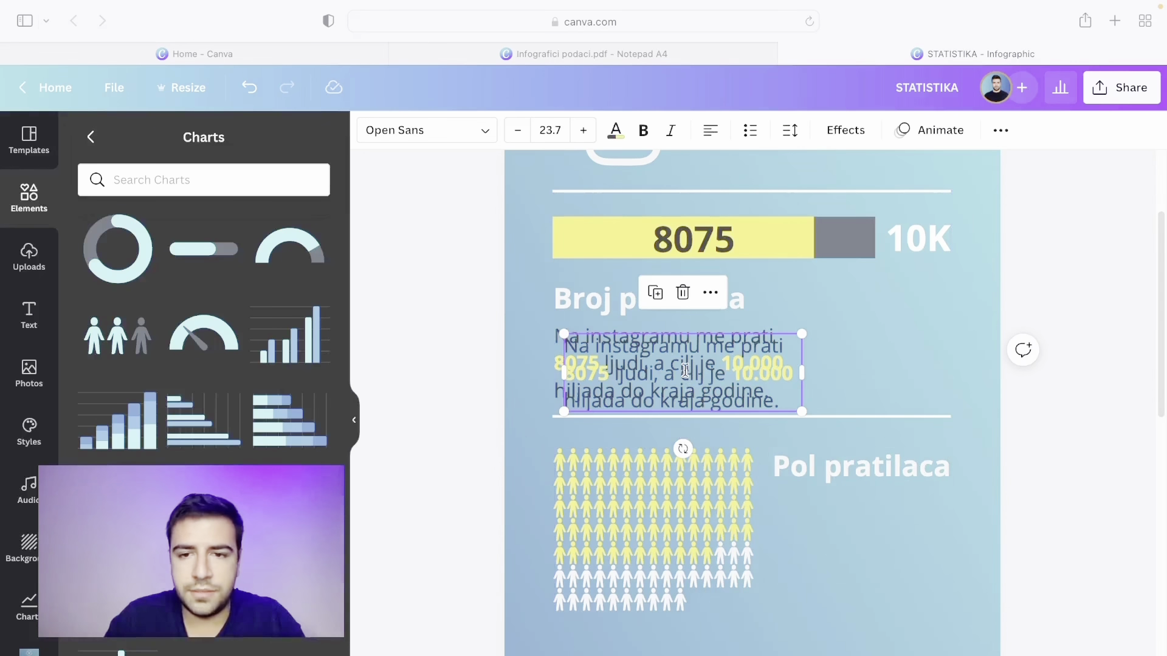
pyautogui.moveTo(685, 369); pyautogui.dragTo(891, 533)
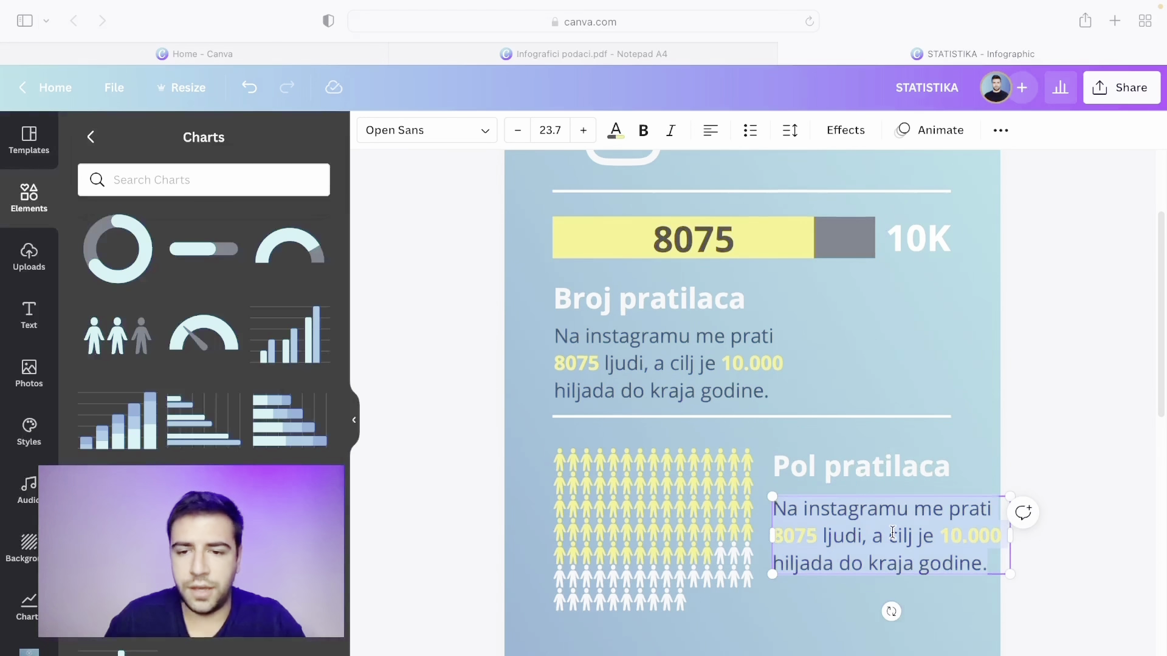
# Replace the copied caption's text with "Prati me 78% Lena I 28% muškaraca."
pyautogui.write('Prati me ')
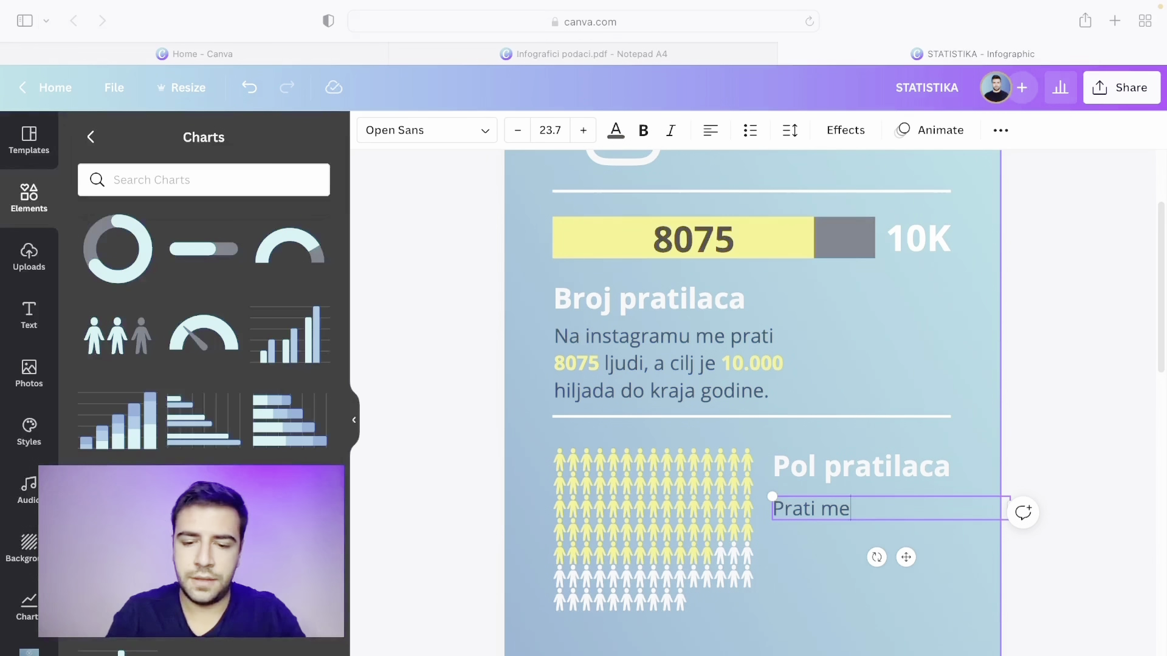
pyautogui.write('78%')
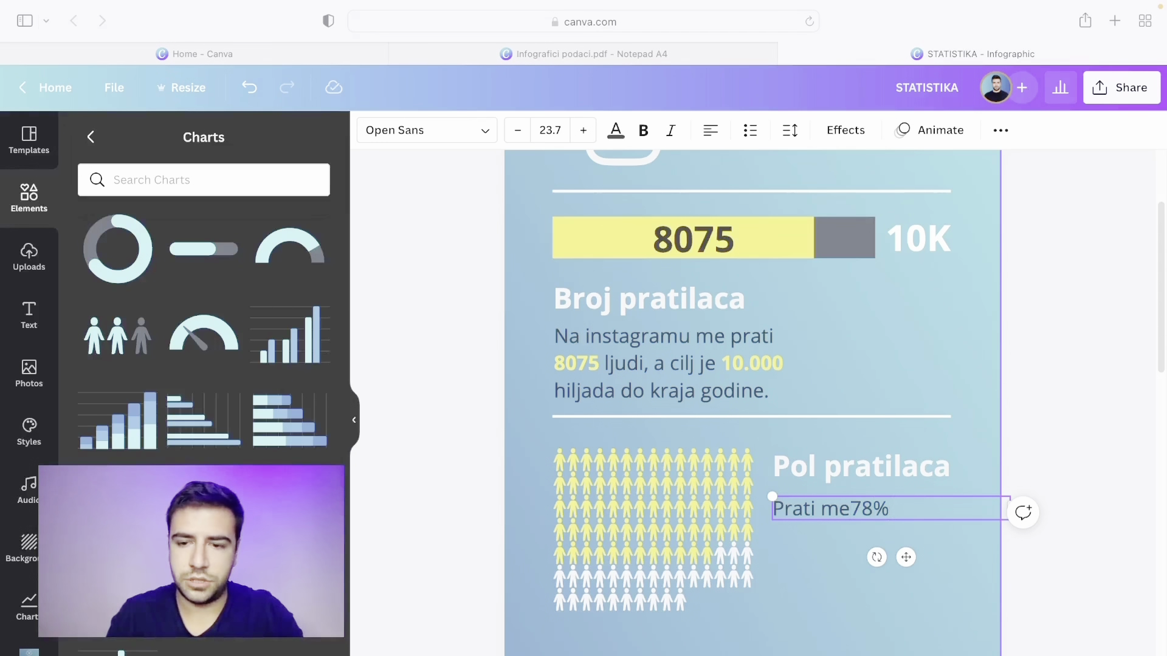
pyautogui.write(' žena i ')
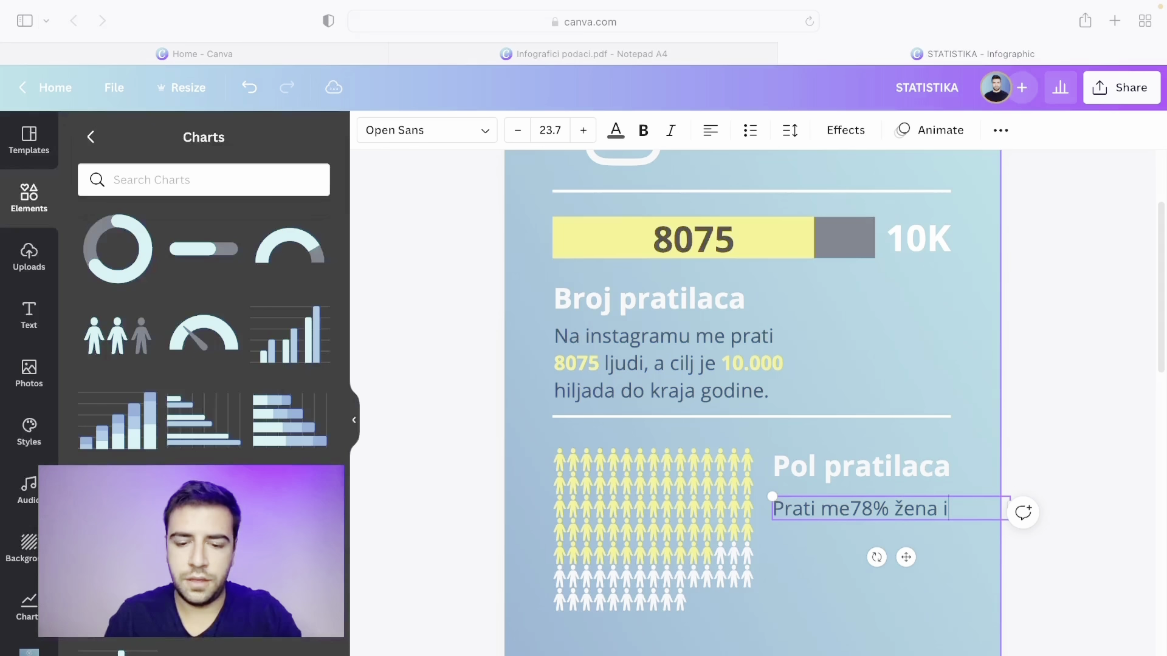
pyautogui.press('BackSpace')
pyautogui.press('BackSpace')
pyautogui.press('BackSpace')
pyautogui.press('BackSpace')
pyautogui.press('BackSpace')
pyautogui.press('BackSpace')
pyautogui.press('BackSpace')
pyautogui.write('Lena i 28')
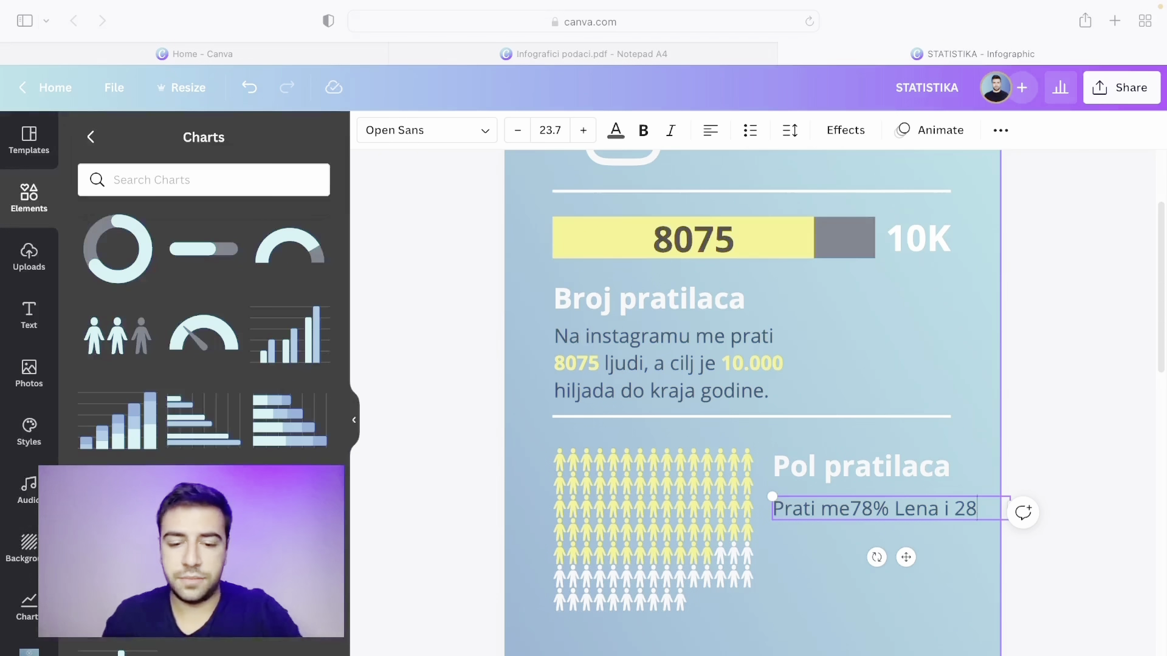
pyautogui.write('% muš')
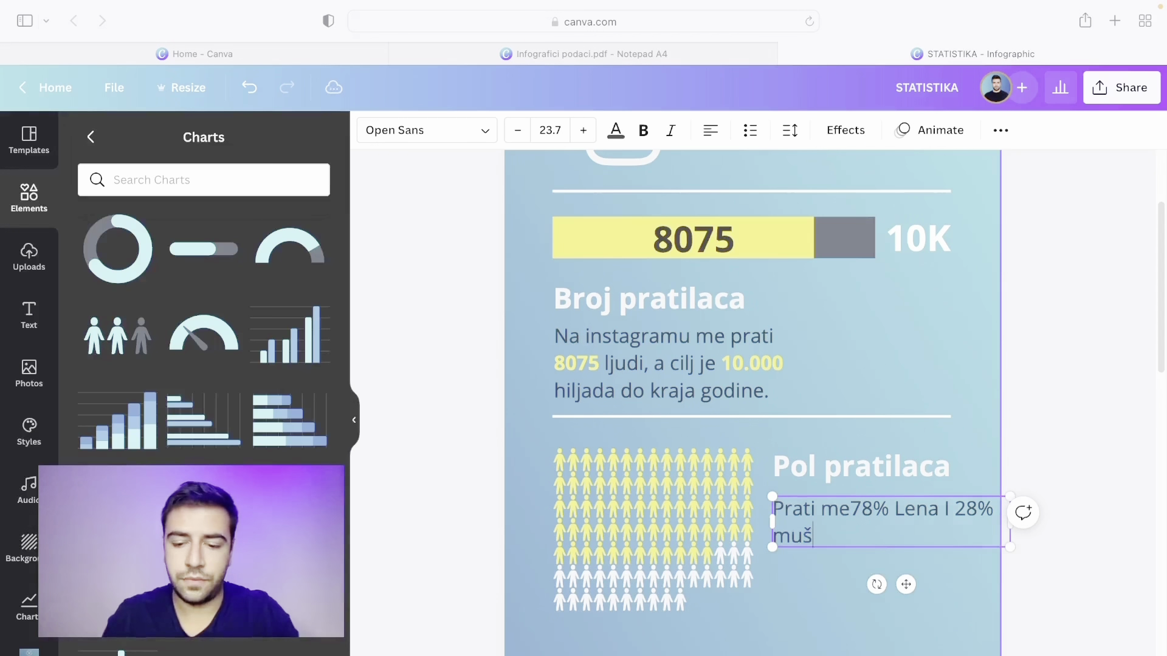
pyautogui.write('karaca.')
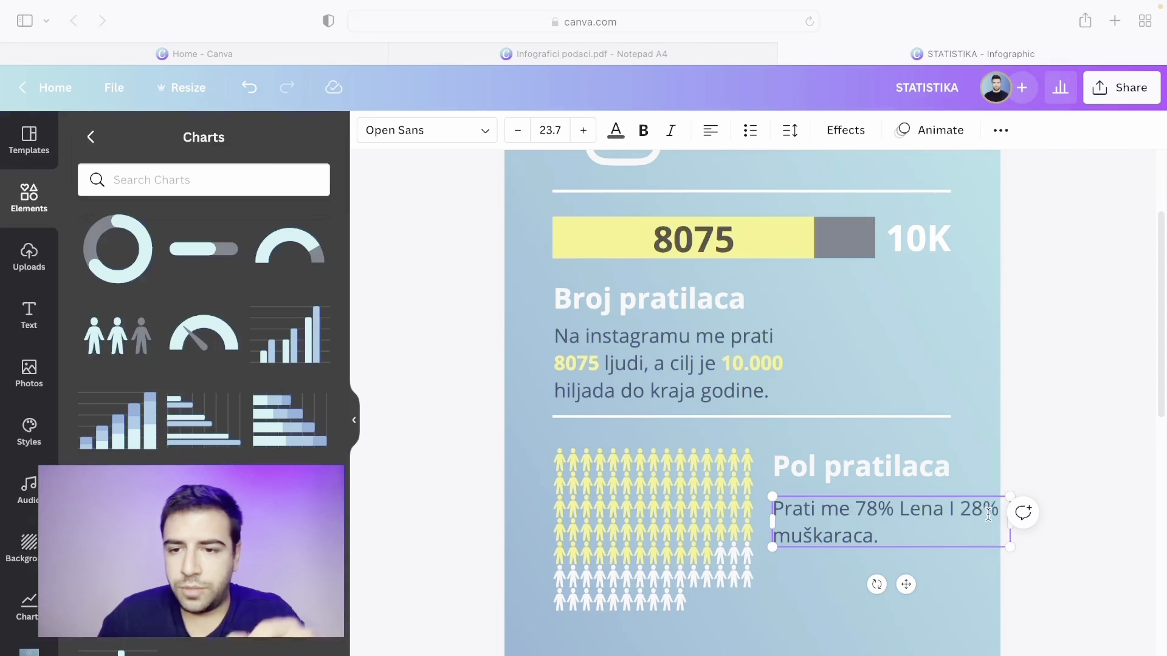
# Correct Lena to žena in the gender caption and narrow its box to the width of the Pol pratilaca heading above
pyautogui.moveTo(1010, 533)
pyautogui.mouseDown()
pyautogui.moveTo(955, 538)
pyautogui.moveTo(991, 541)
pyautogui.mouseUp()
pyautogui.write('ž')
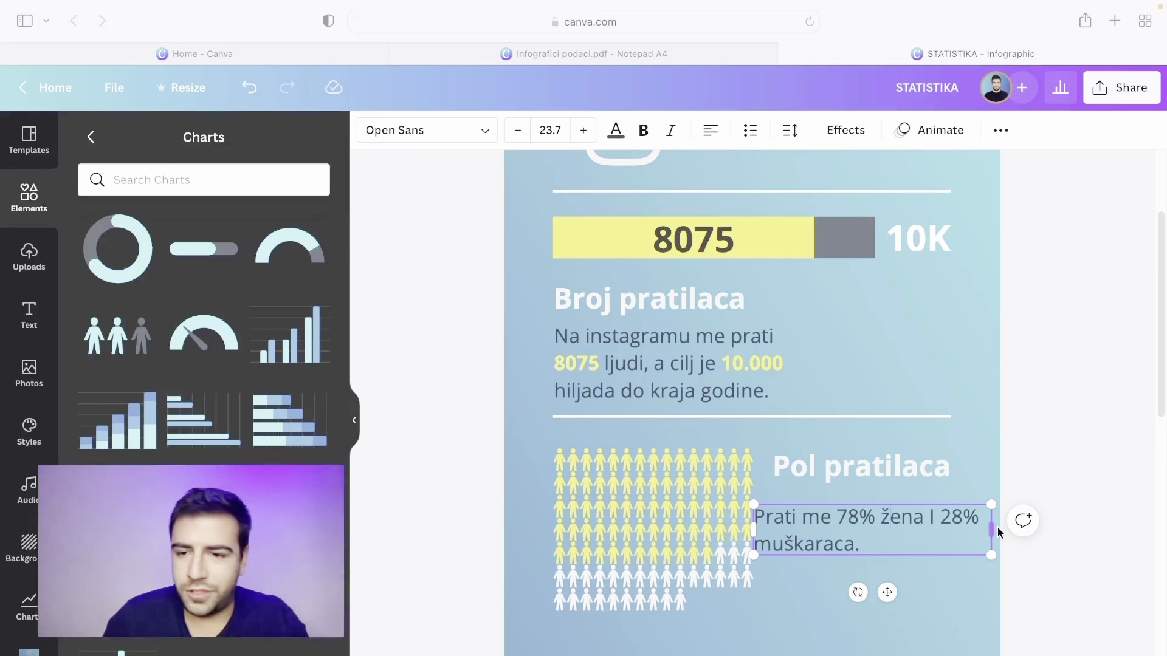
pyautogui.moveTo(992, 530); pyautogui.dragTo(900, 526)
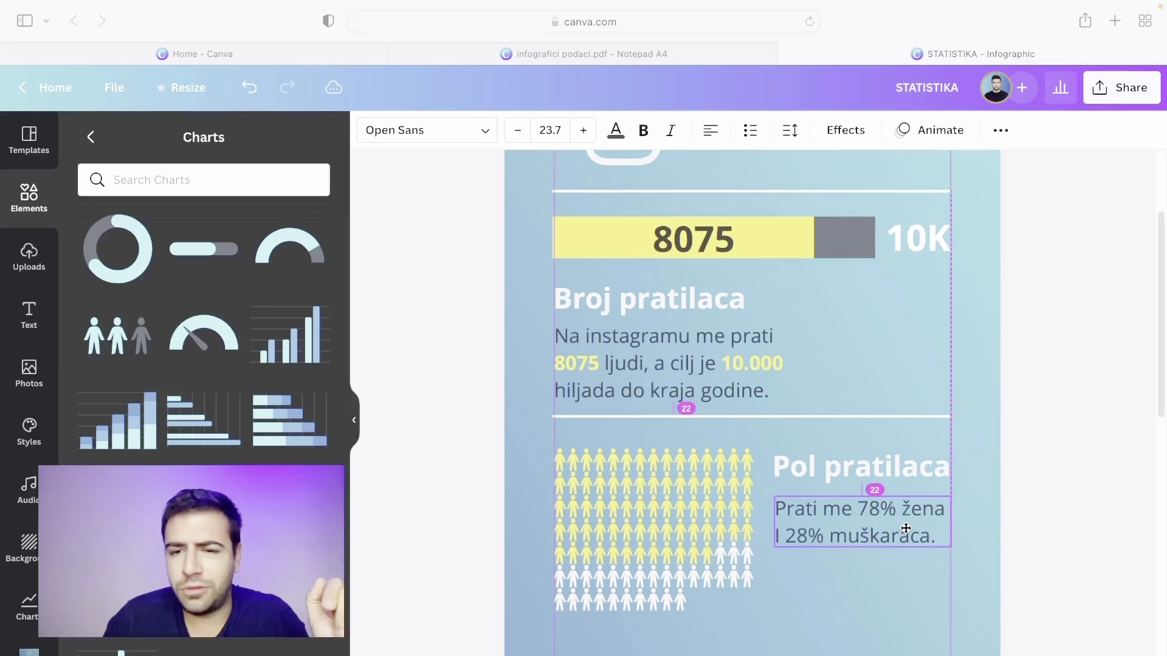
pyautogui.click(1056, 491)
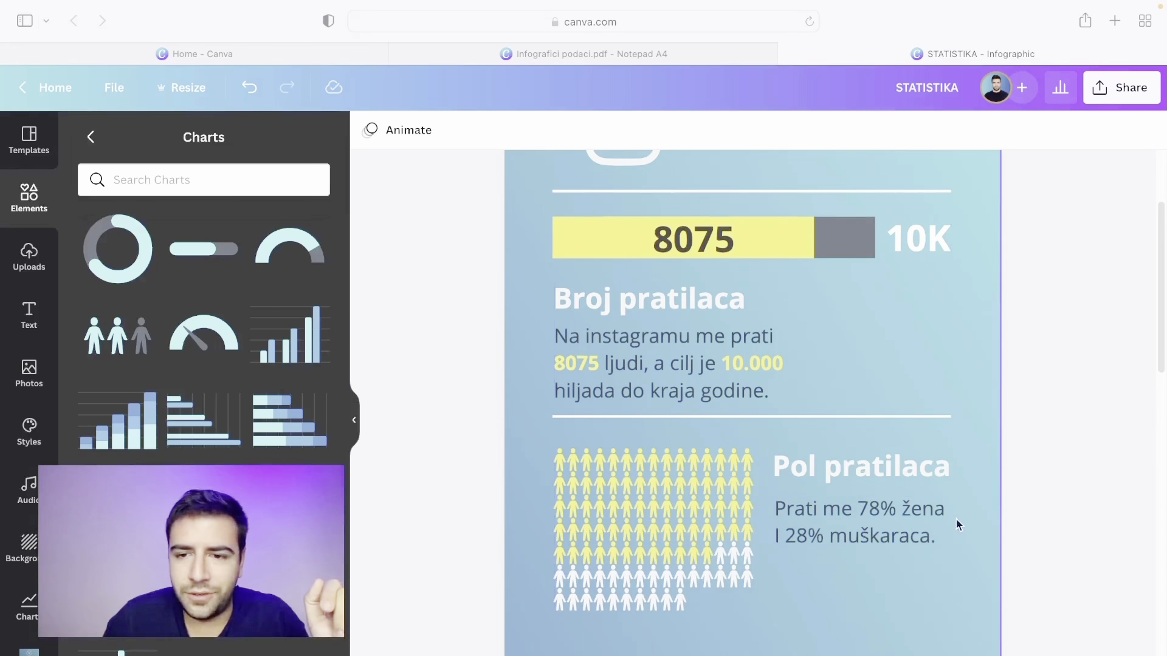
# Make 78% and 28% bold in the gender caption
pyautogui.click(890, 517)
pyautogui.moveTo(858, 512); pyautogui.dragTo(895, 514)
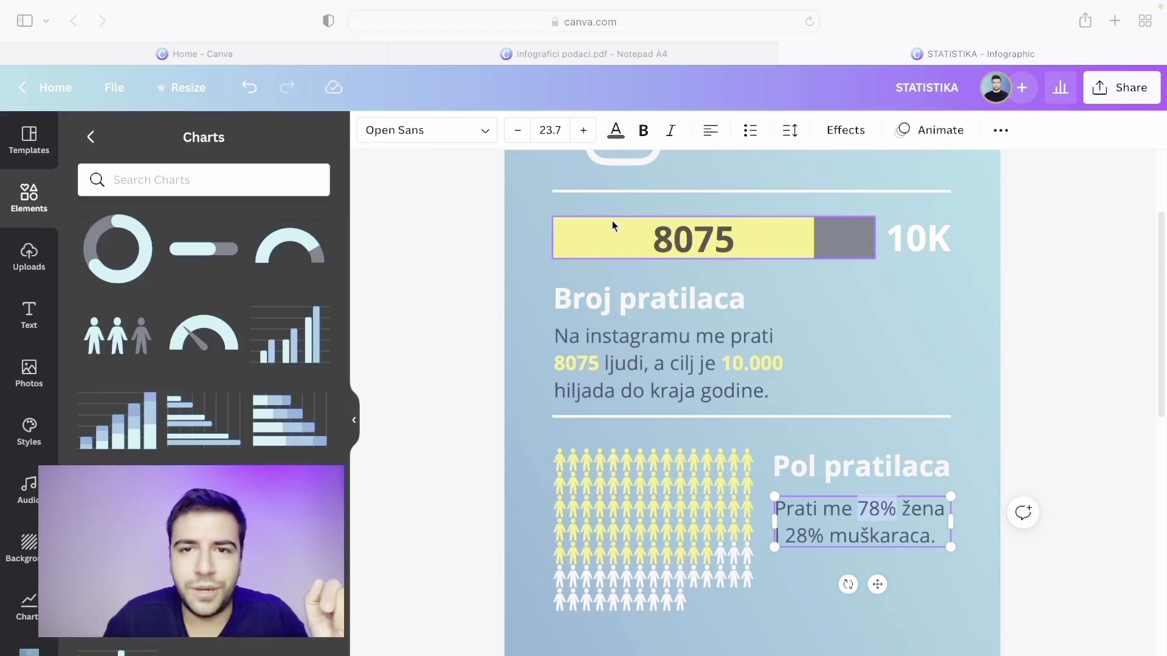
pyautogui.click(643, 130)
pyautogui.moveTo(785, 534); pyautogui.dragTo(827, 535)
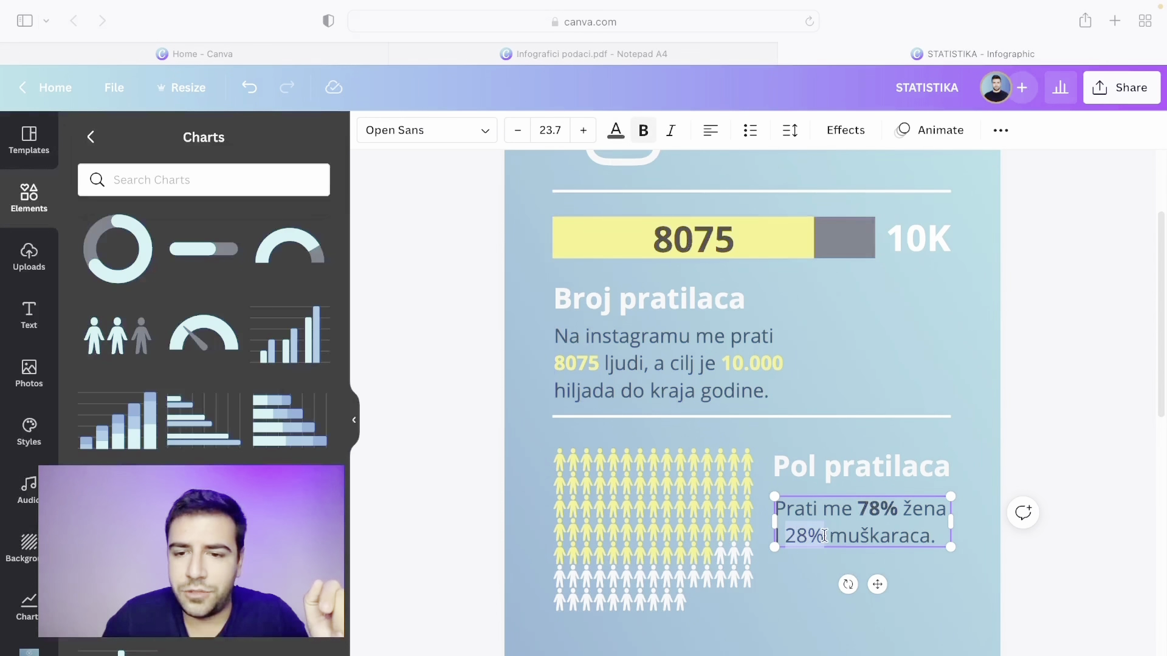
pyautogui.click(643, 132)
# Colour the 28% and 78% figures in the gender caption yellow
pyautogui.click(615, 131)
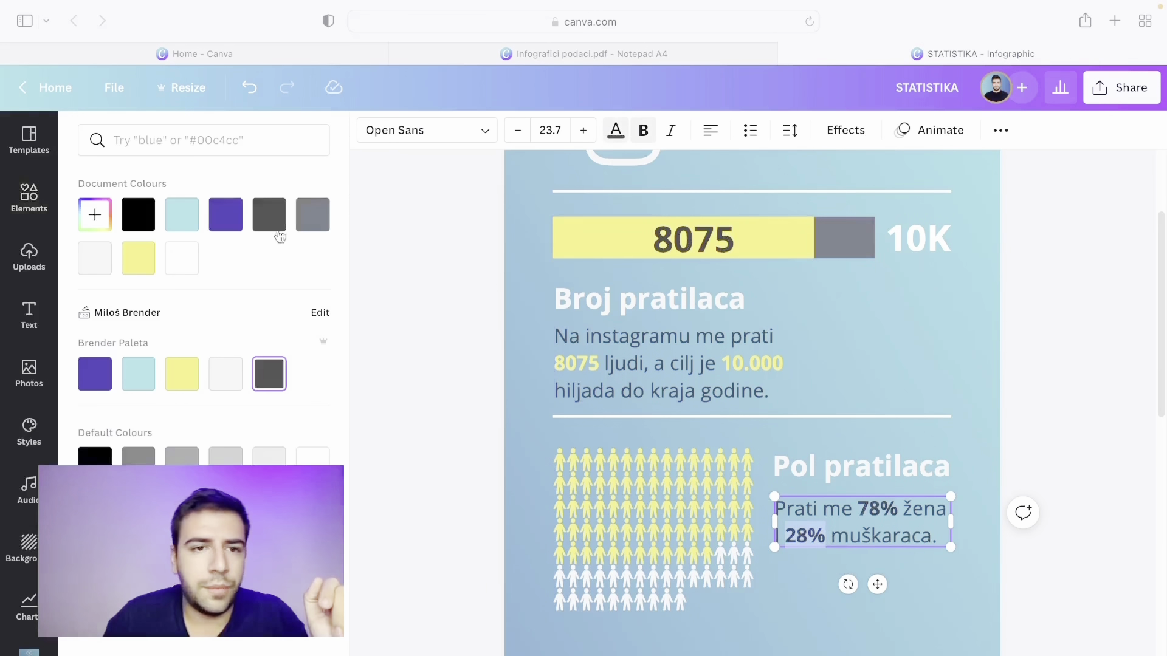
pyautogui.click(146, 261)
pyautogui.moveTo(859, 508); pyautogui.dragTo(906, 503)
pyautogui.click(867, 508)
pyautogui.doubleClick(866, 508)
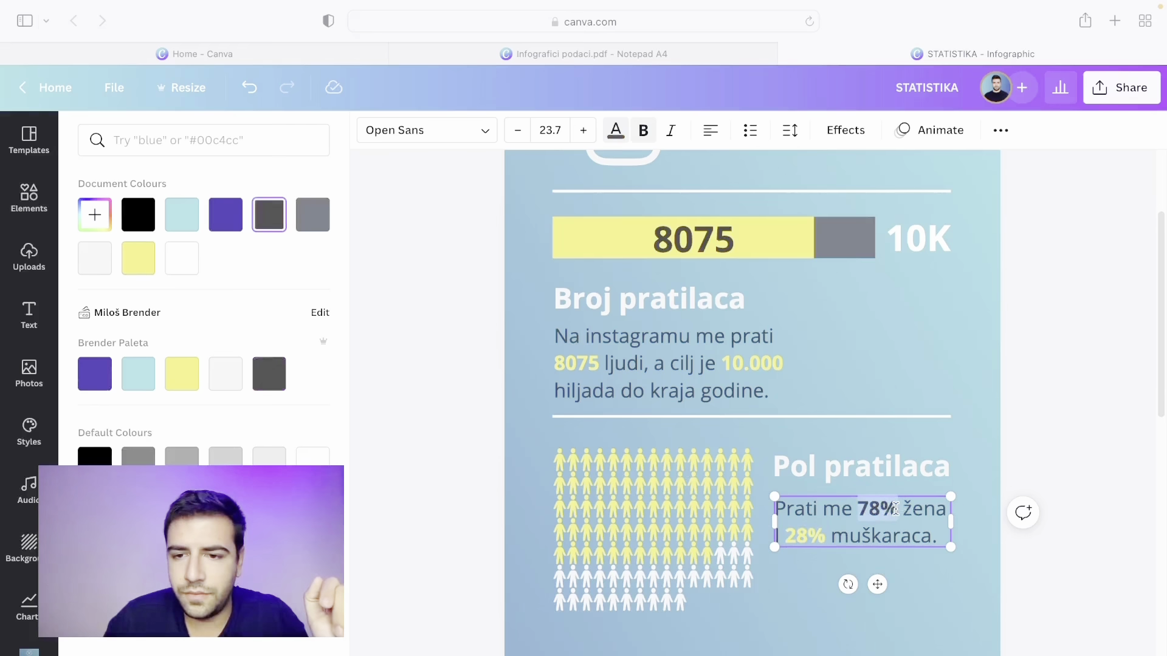
pyautogui.click(140, 265)
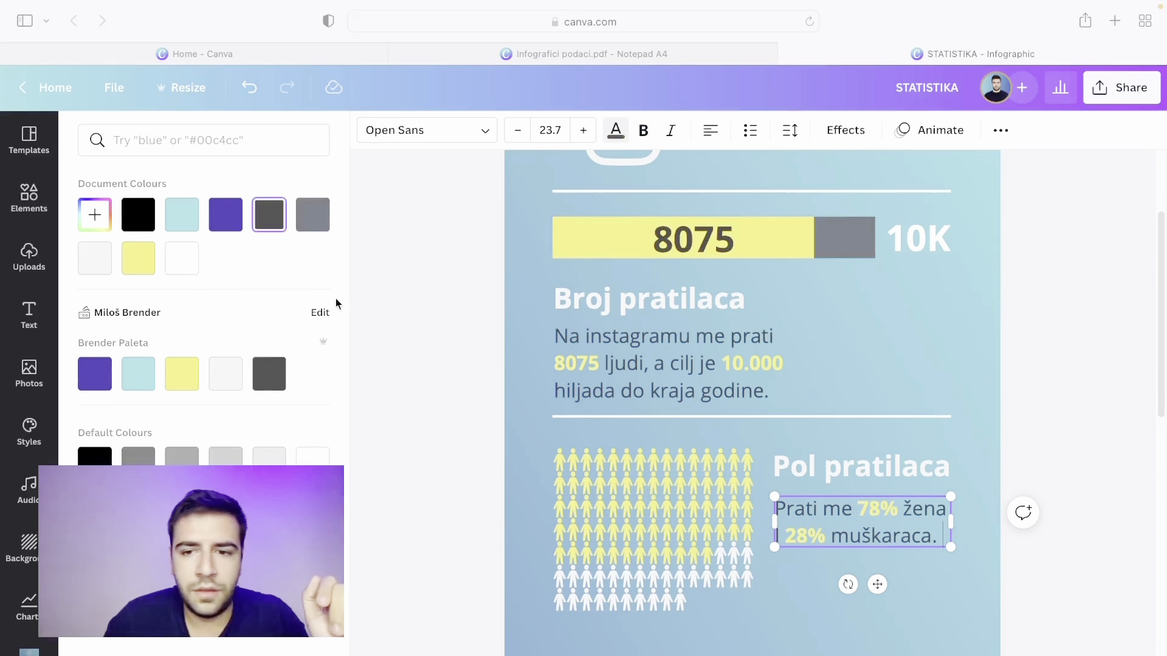
pyautogui.click(415, 307)
# Duplicate the white divider above the pictogram and place the copy below the pictogram
pyautogui.scroll(3, 415, 308)
pyautogui.scroll(-2, 413, 304)
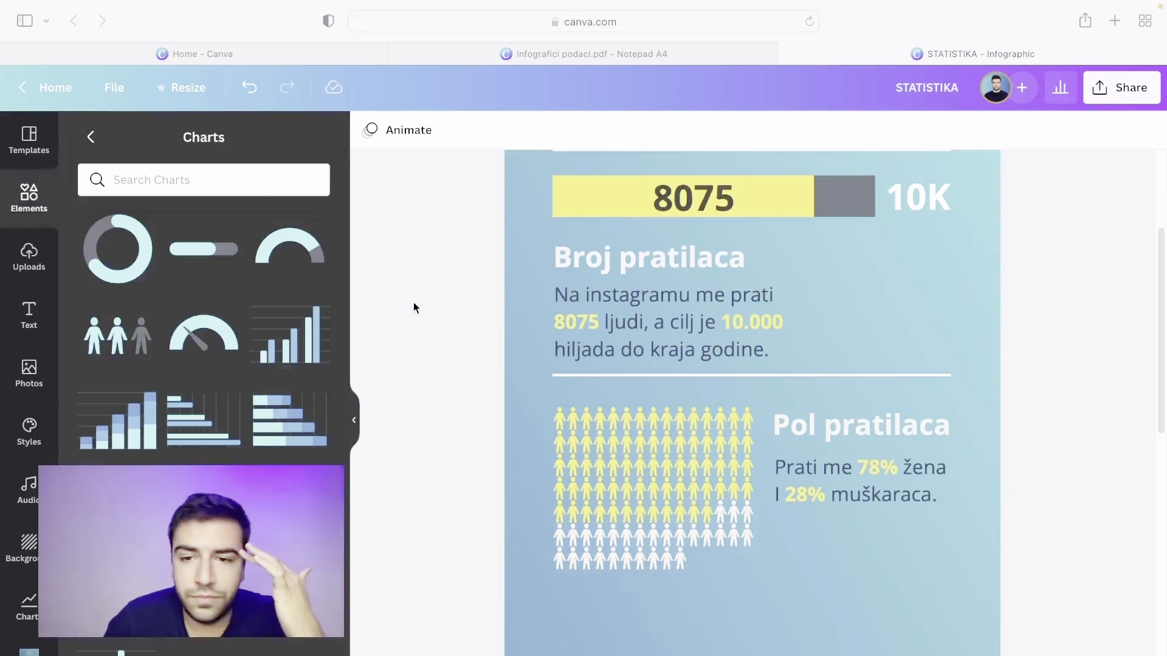
pyautogui.scroll(2, 412, 302)
pyautogui.scroll(-4, 411, 303)
pyautogui.scroll(2, 411, 303)
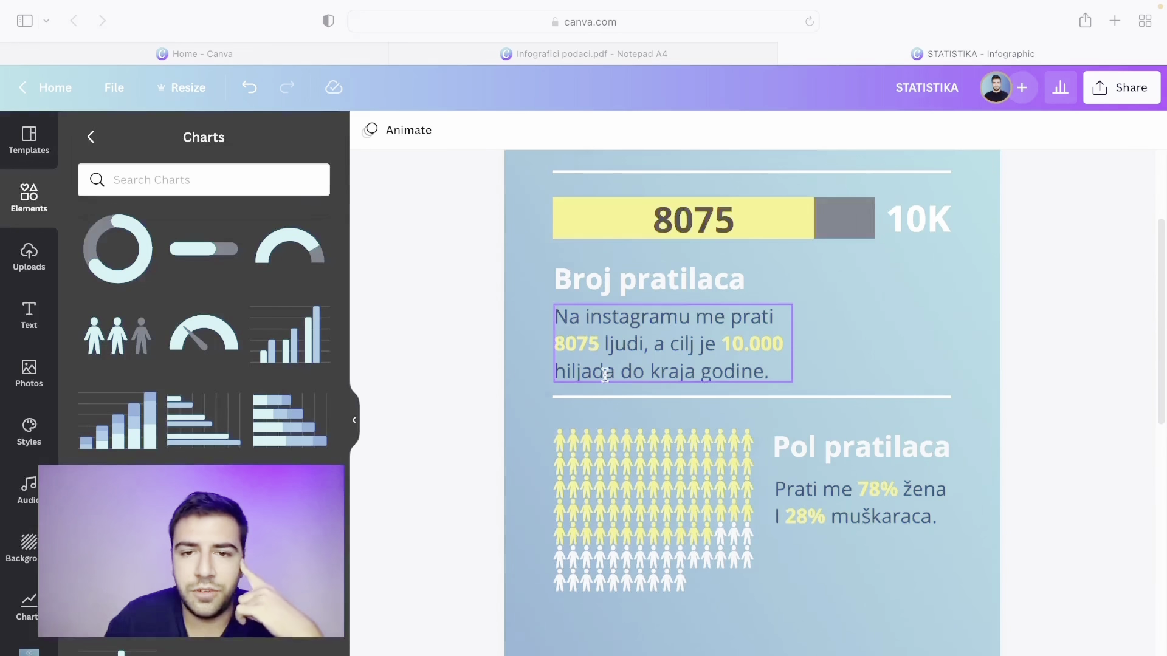
pyautogui.rightClick(667, 396)
pyautogui.click(681, 406)
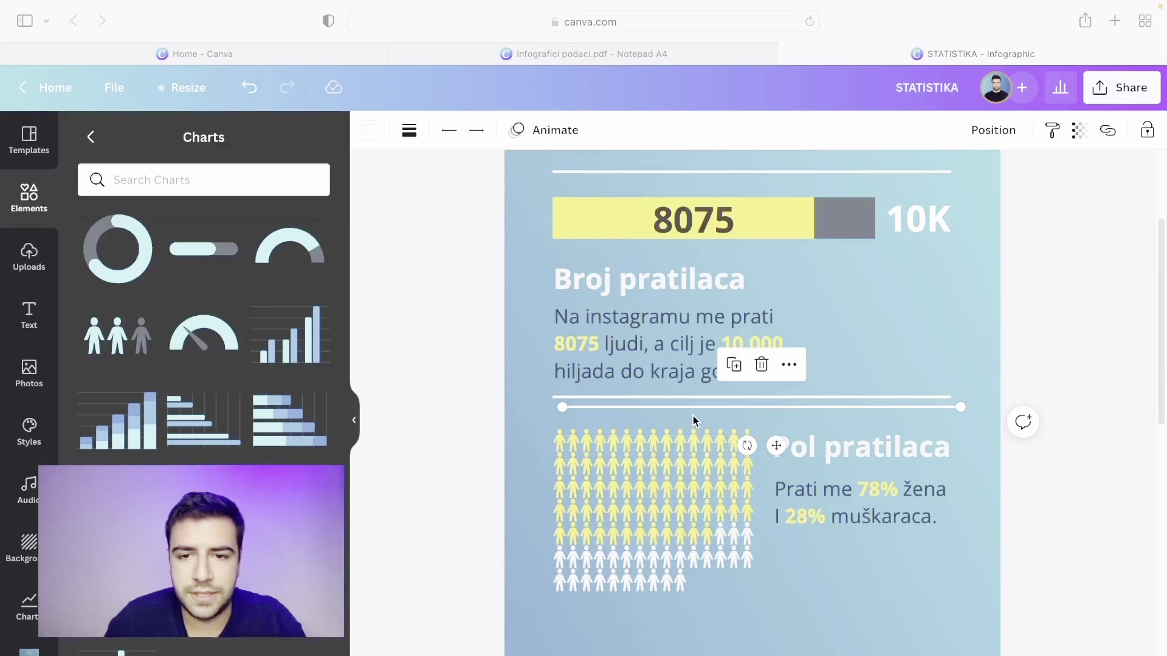
pyautogui.moveTo(693, 415); pyautogui.dragTo(684, 616)
# Check the follower city and country shares in the Infografici podaci.pdf notes
pyautogui.click(629, 53)
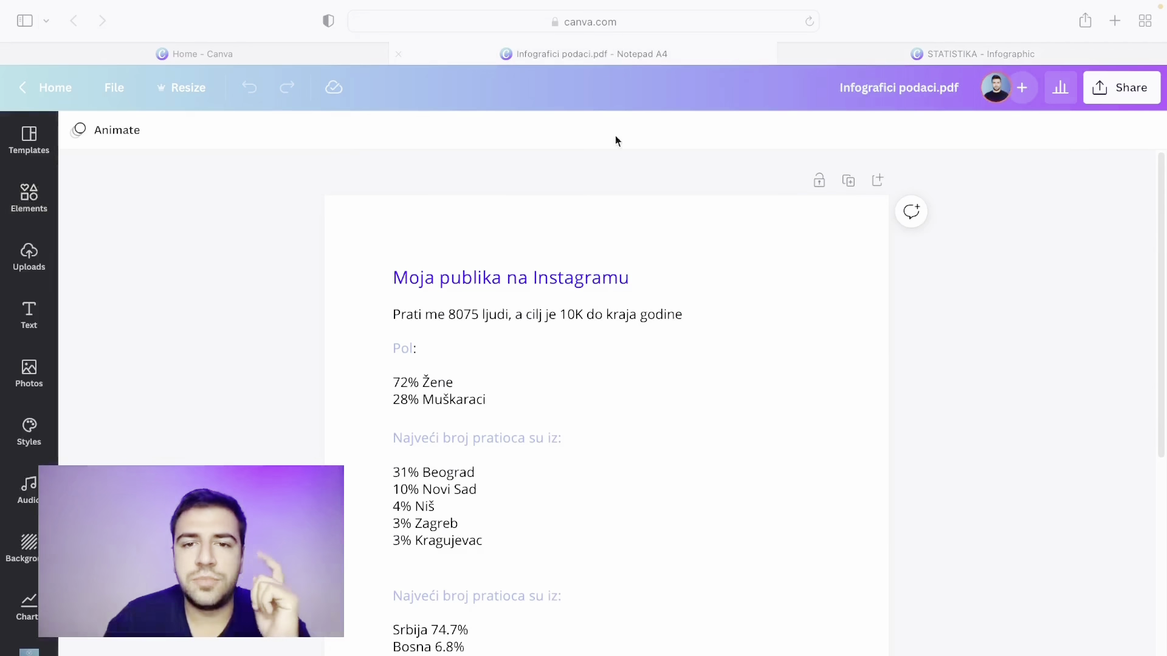
pyautogui.scroll(-3, 524, 429)
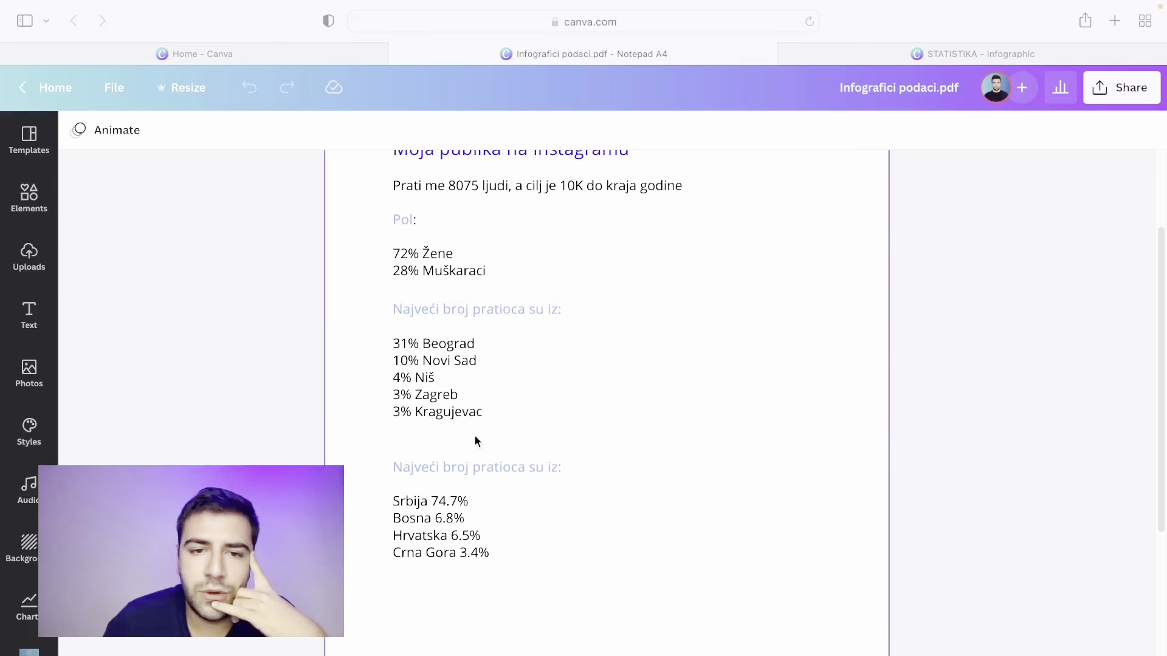
pyautogui.click(896, 48)
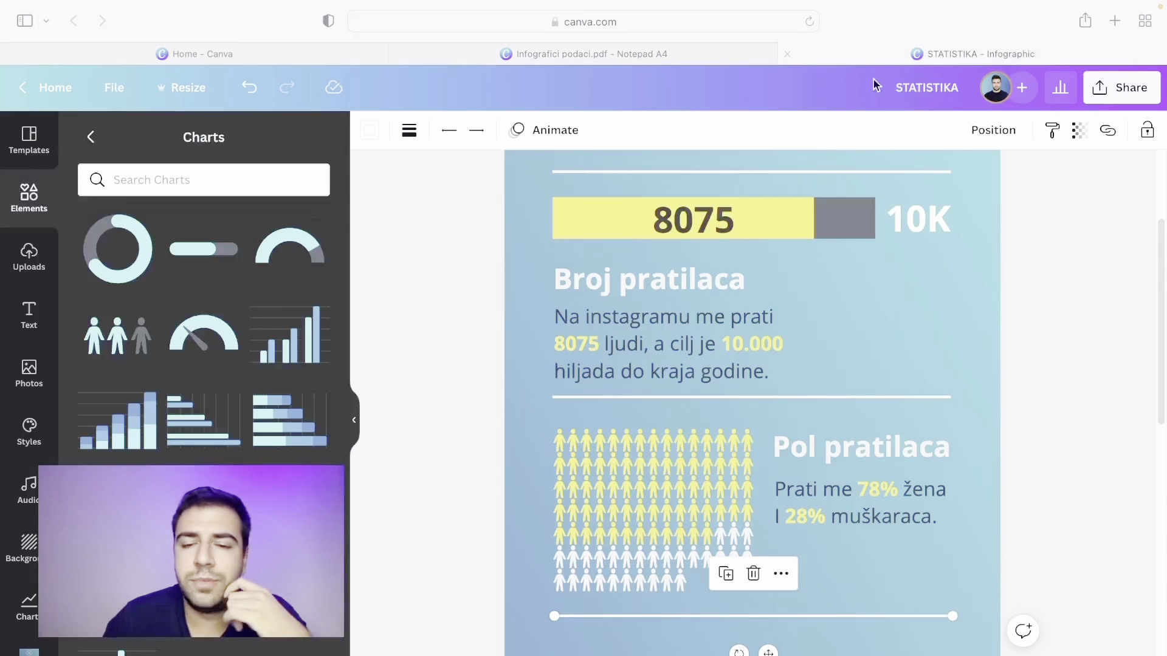
# Insert a row chart into the infographic for the follower location data
pyautogui.scroll(-4, 776, 268)
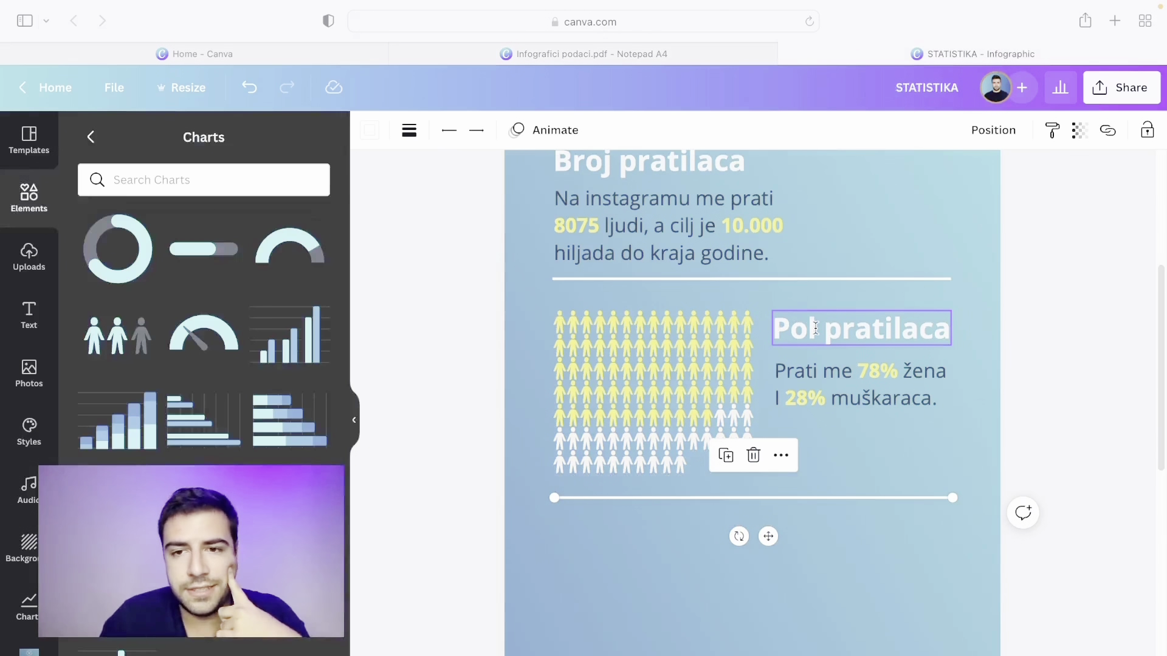
pyautogui.click(1030, 296)
pyautogui.rightClick(911, 329)
pyautogui.press('Escape')
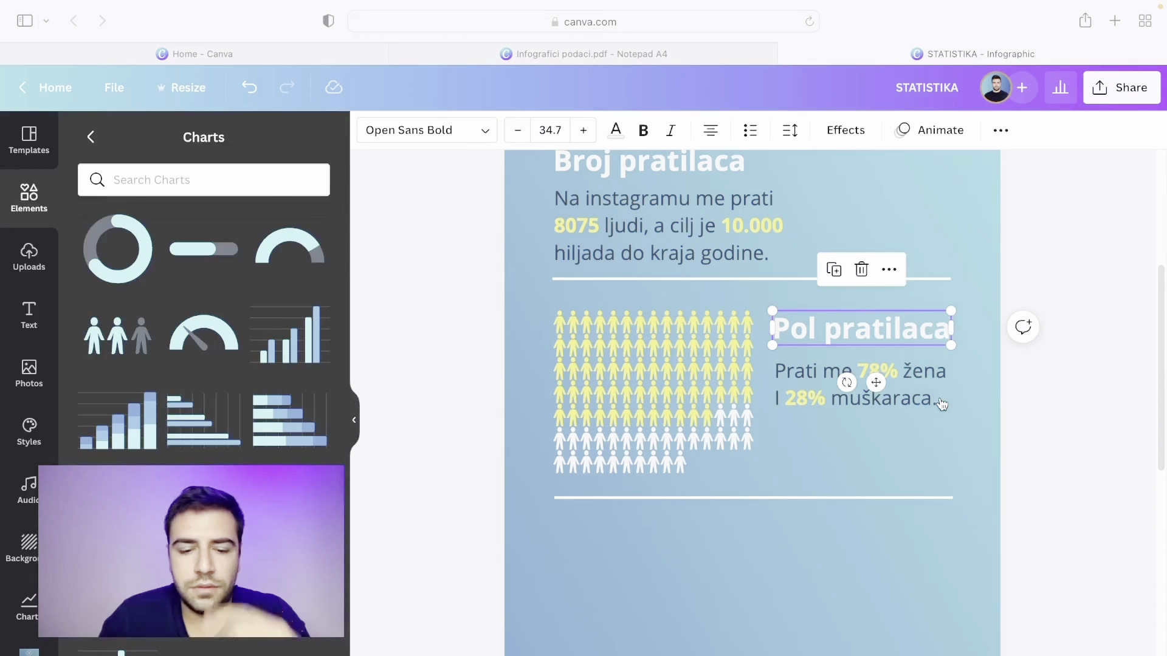
pyautogui.click(895, 373)
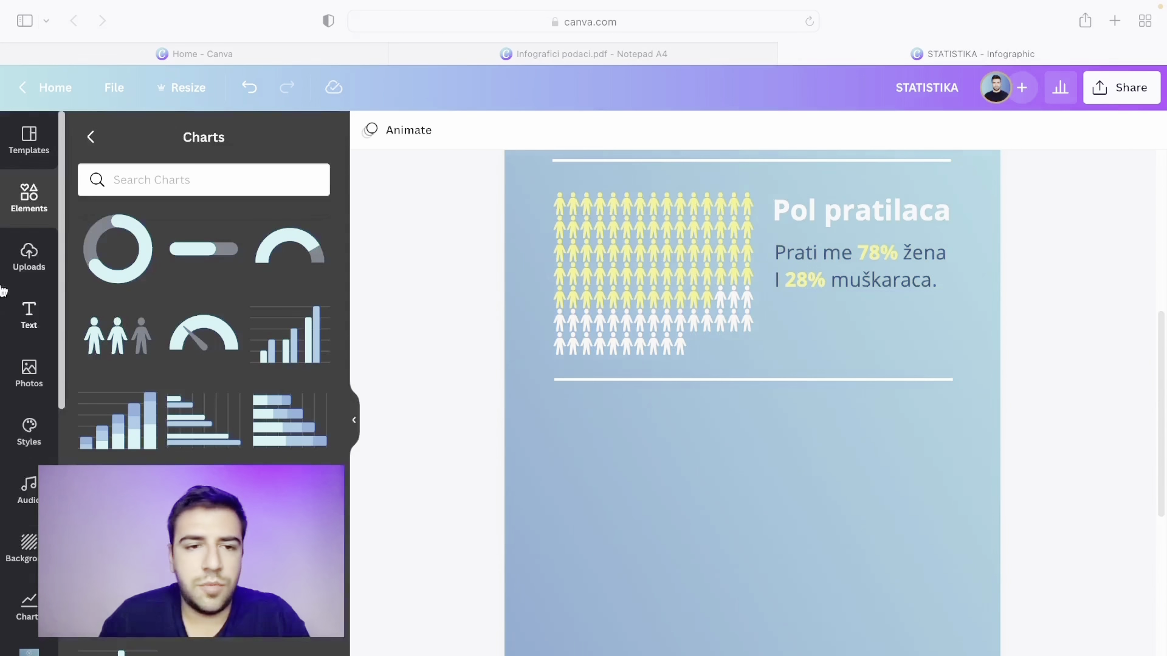
pyautogui.scroll(-1, 224, 380)
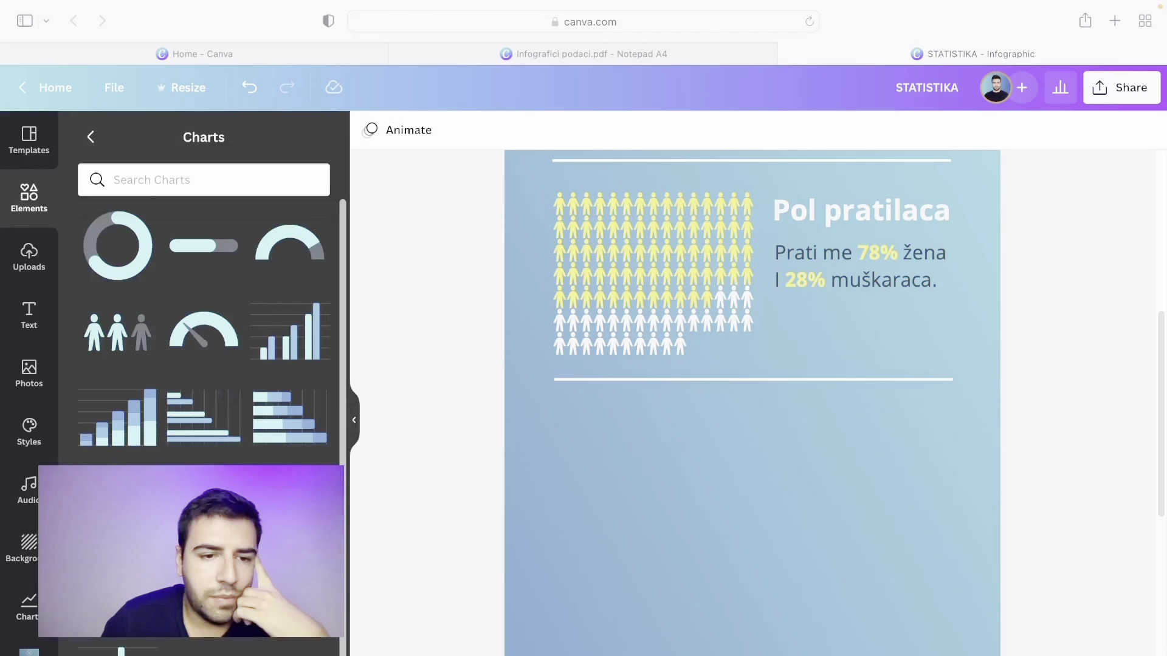
pyautogui.scroll(1, 207, 437)
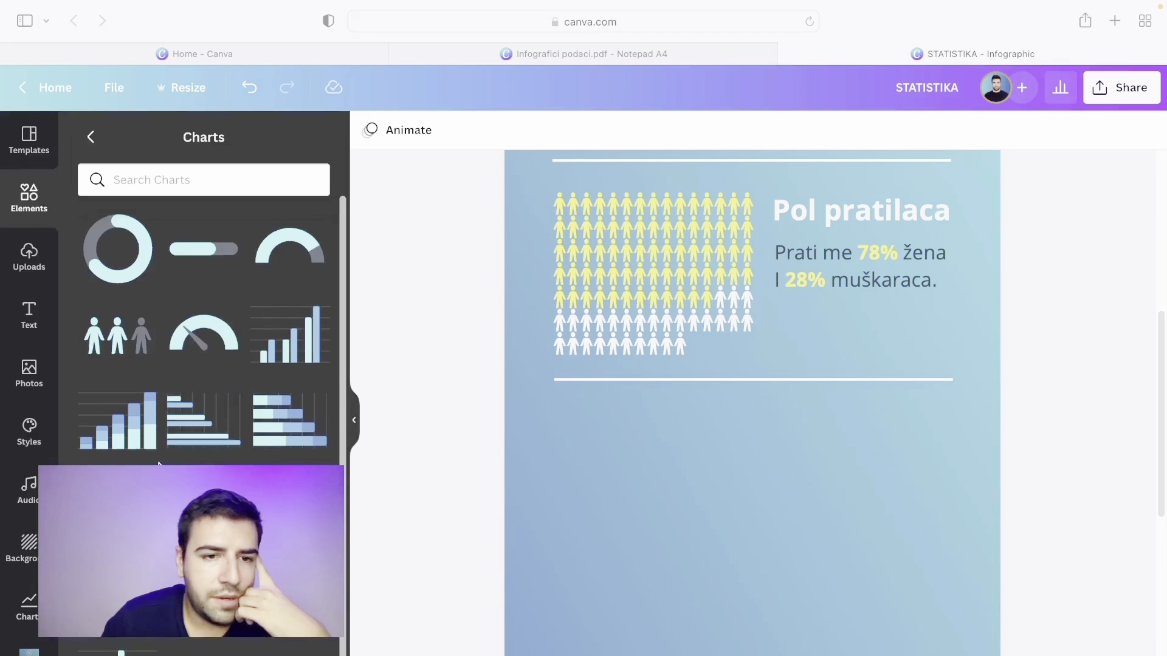
pyautogui.click(185, 426)
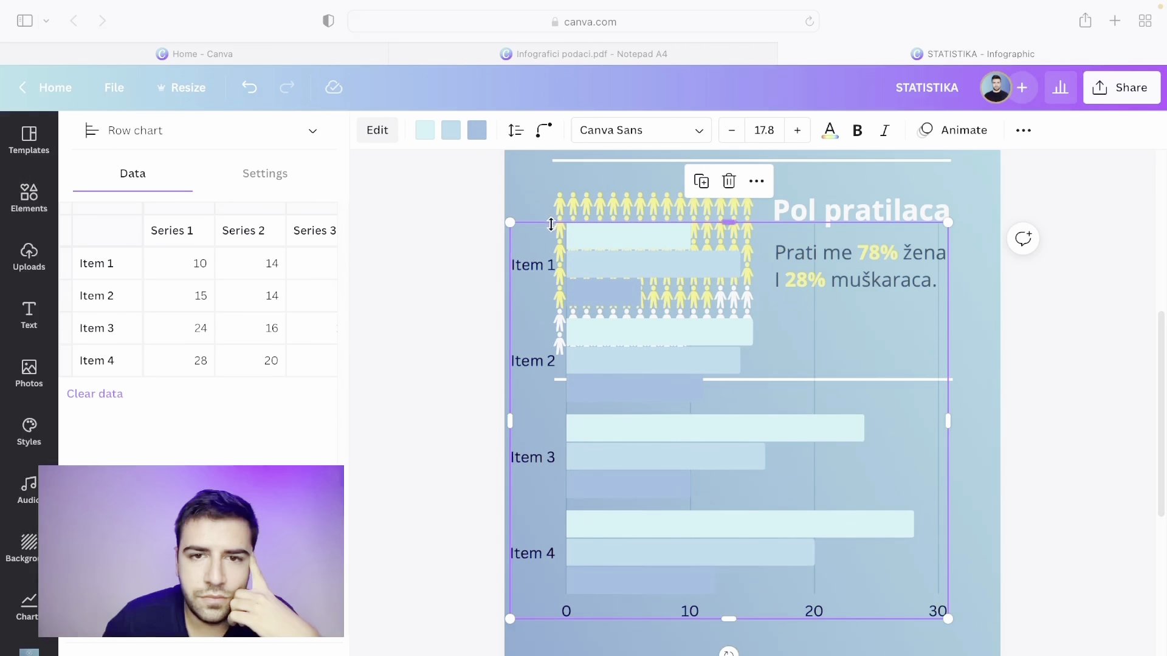
# Replace the row chart with a stacked row chart and shrink it to about 371 × 336 below the lower divider
pyautogui.press('Delete')
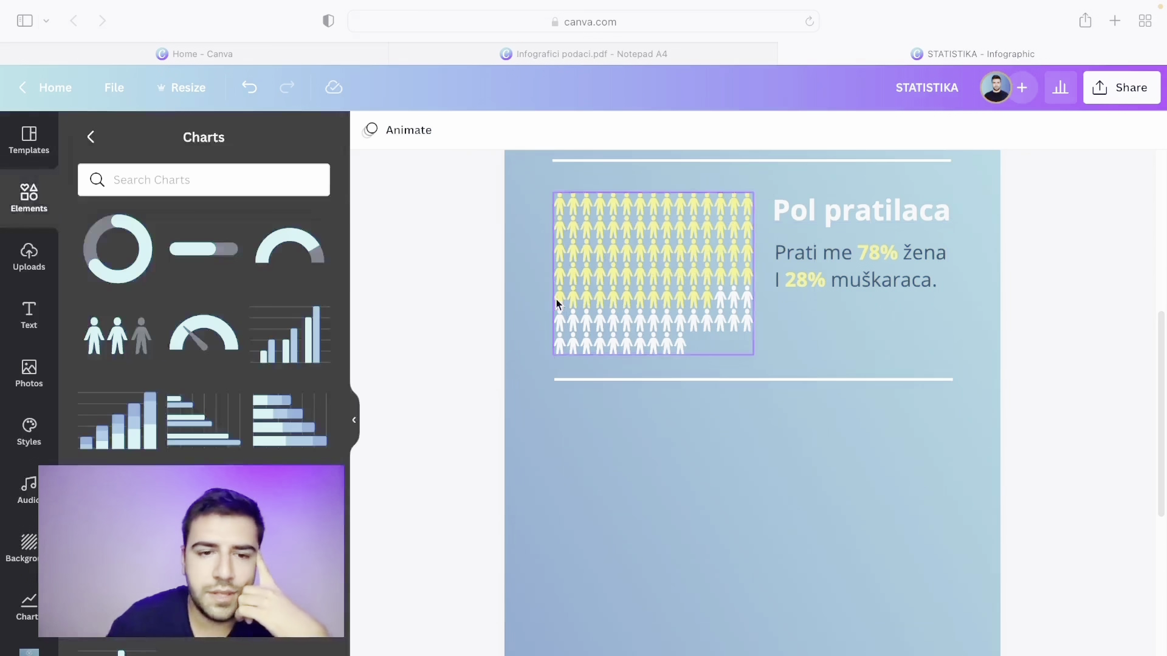
pyautogui.click(268, 420)
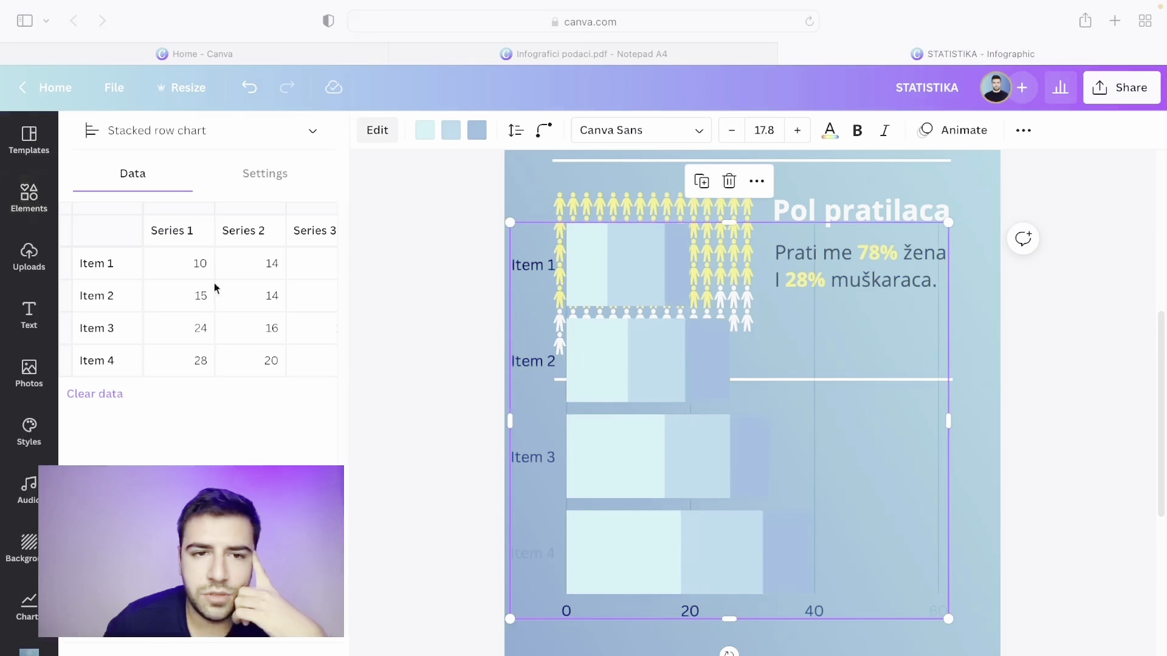
pyautogui.moveTo(508, 223); pyautogui.dragTo(705, 417)
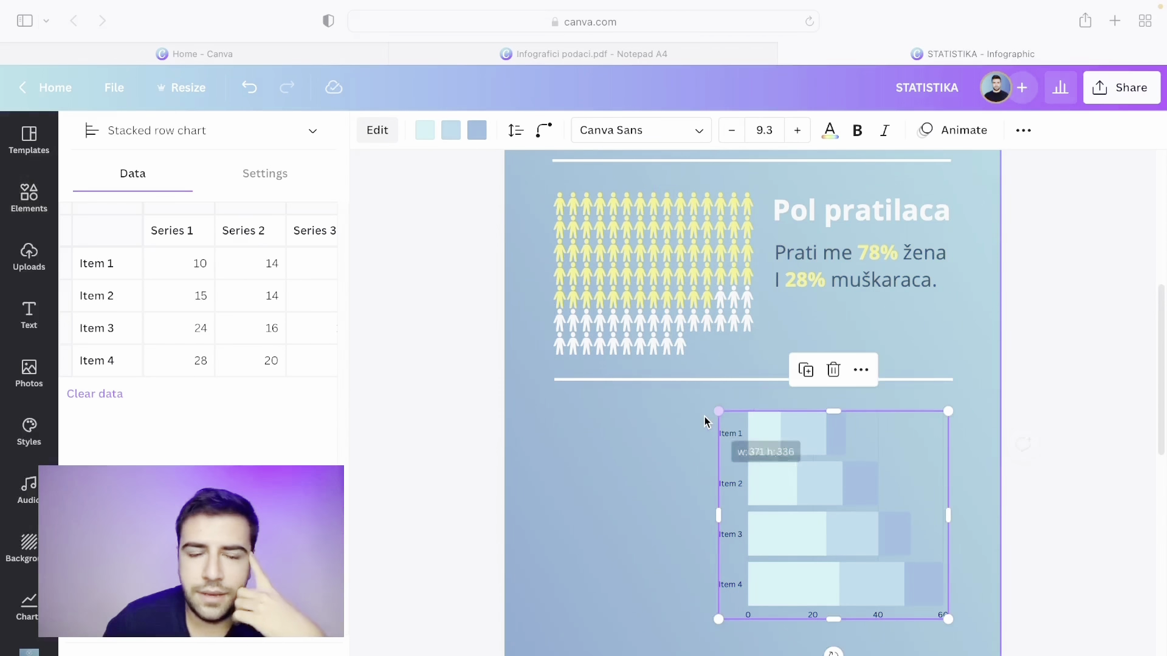
# Check the city list in the Infografici podaci.pdf notes and rename the chart's Item 1 as Beograd
pyautogui.click(102, 272)
pyautogui.click(701, 56)
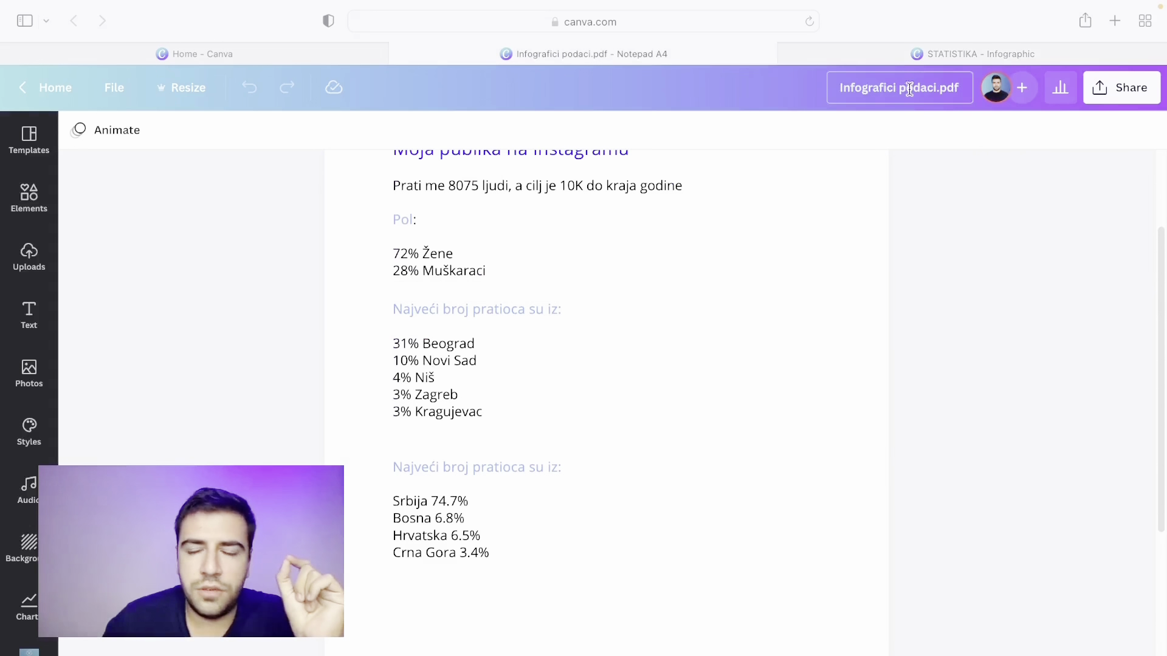
pyautogui.click(931, 54)
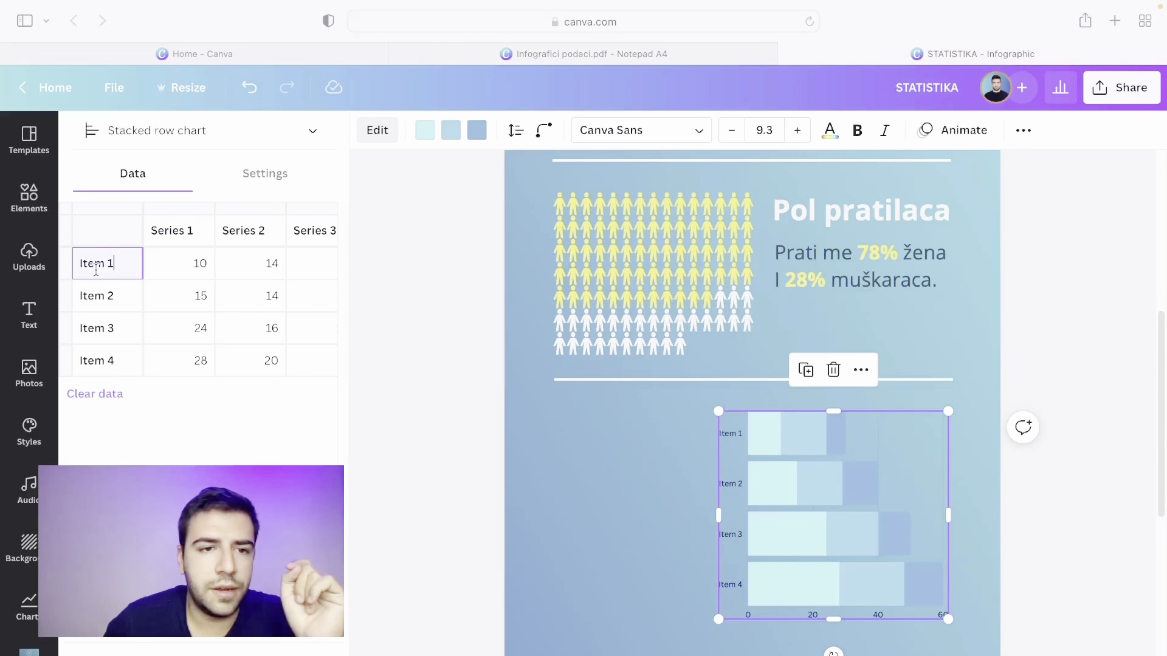
pyautogui.moveTo(80, 263); pyautogui.dragTo(114, 264)
pyautogui.write('Beograd')
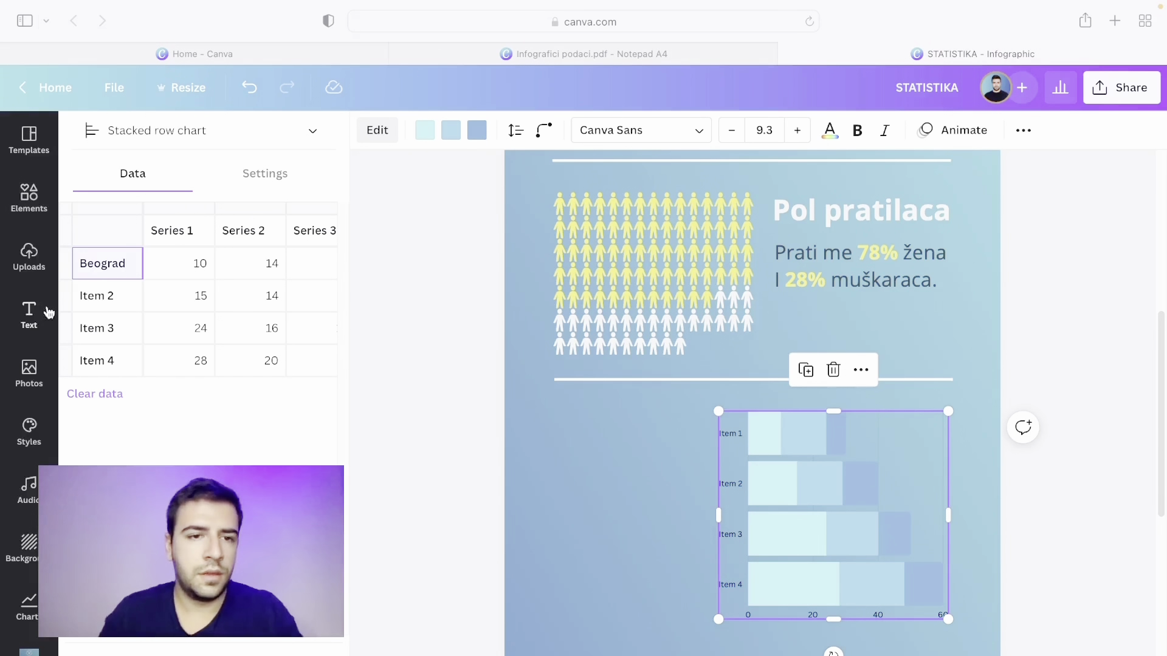
# Rename Item 2, Item 3 and Item 4 in the chart data as Novi Sad, Niš and Zagreb
pyautogui.click(131, 299)
pyautogui.click(128, 298)
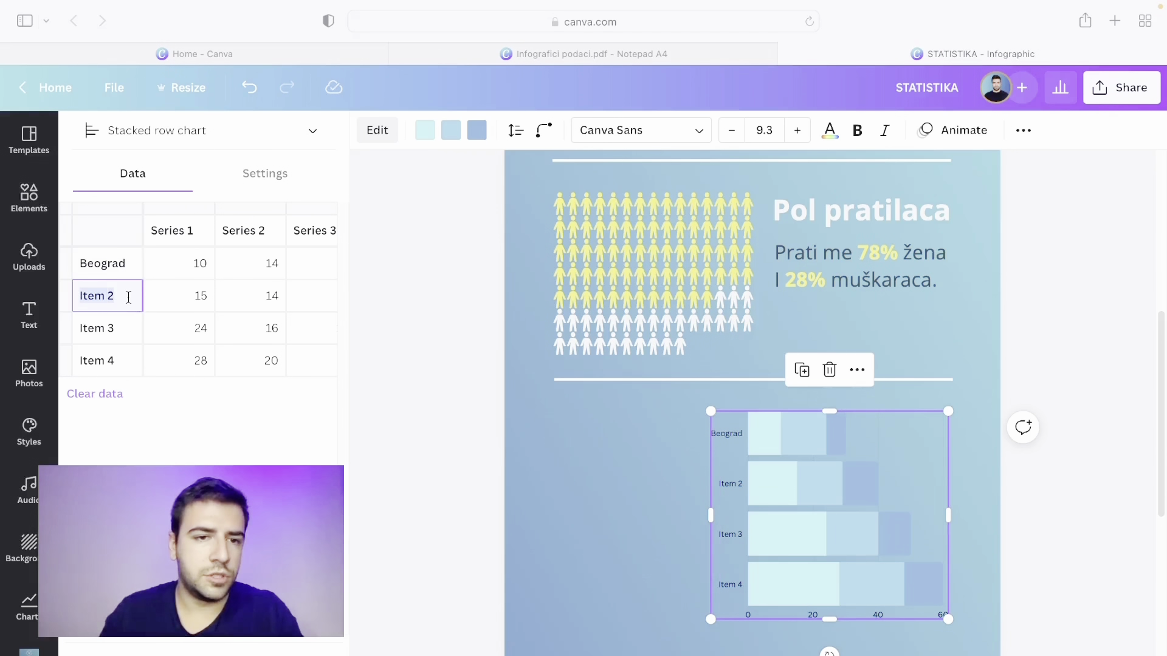
pyautogui.write('Novi')
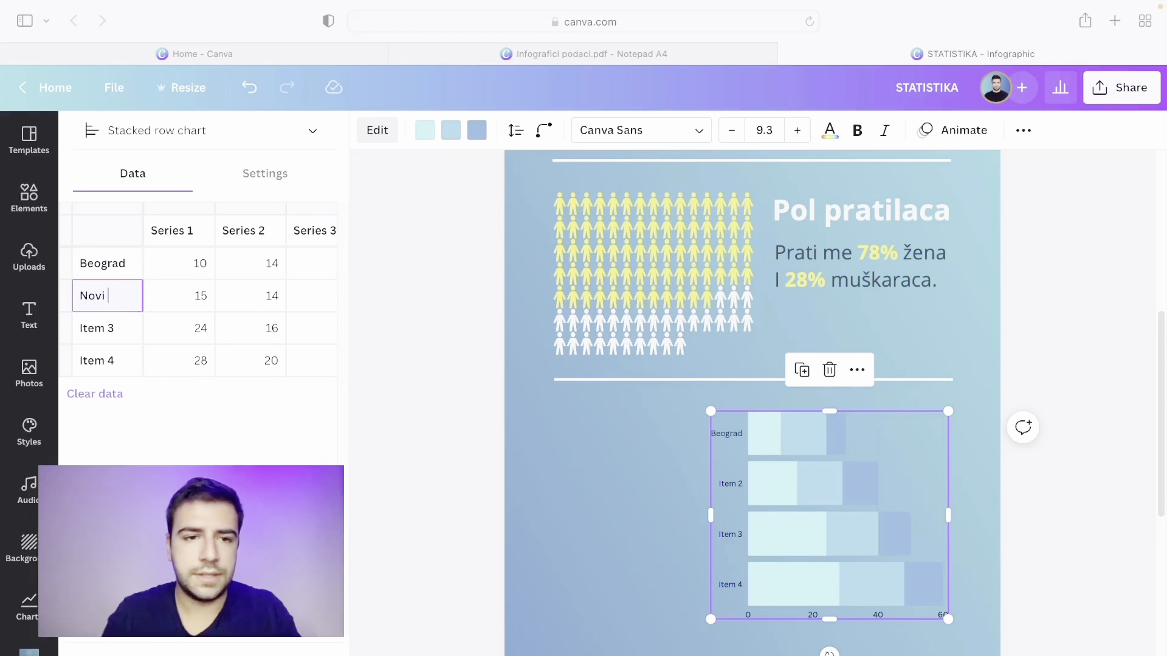
pyautogui.write(' Sad')
pyautogui.click(94, 331)
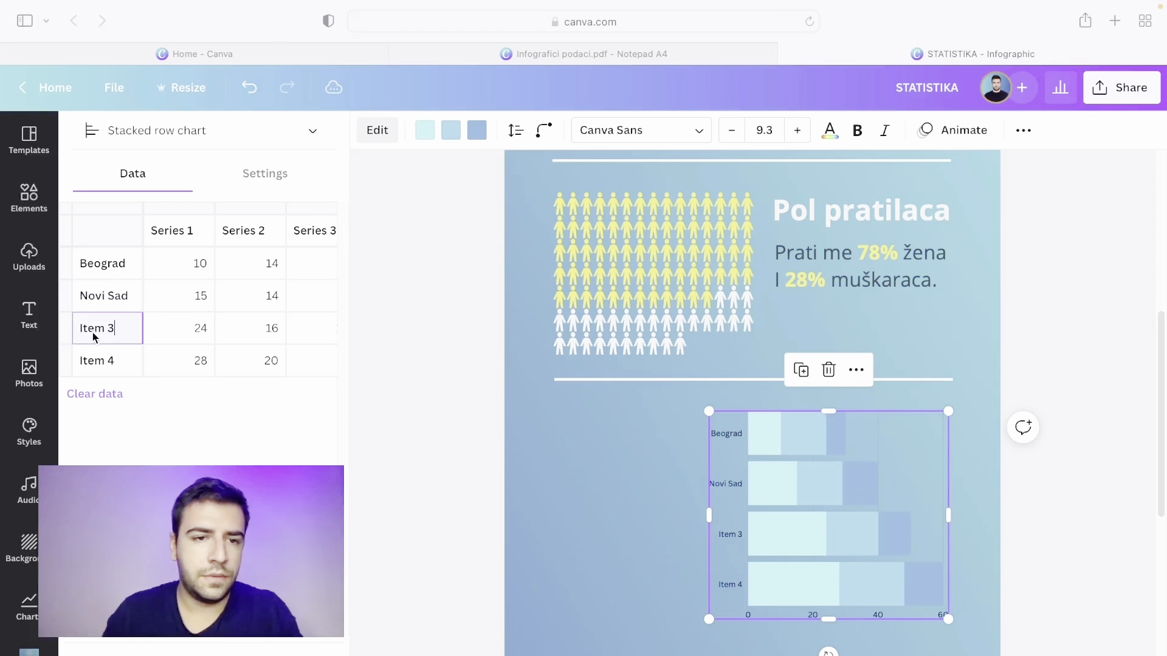
pyautogui.click(94, 331)
pyautogui.write('Niš')
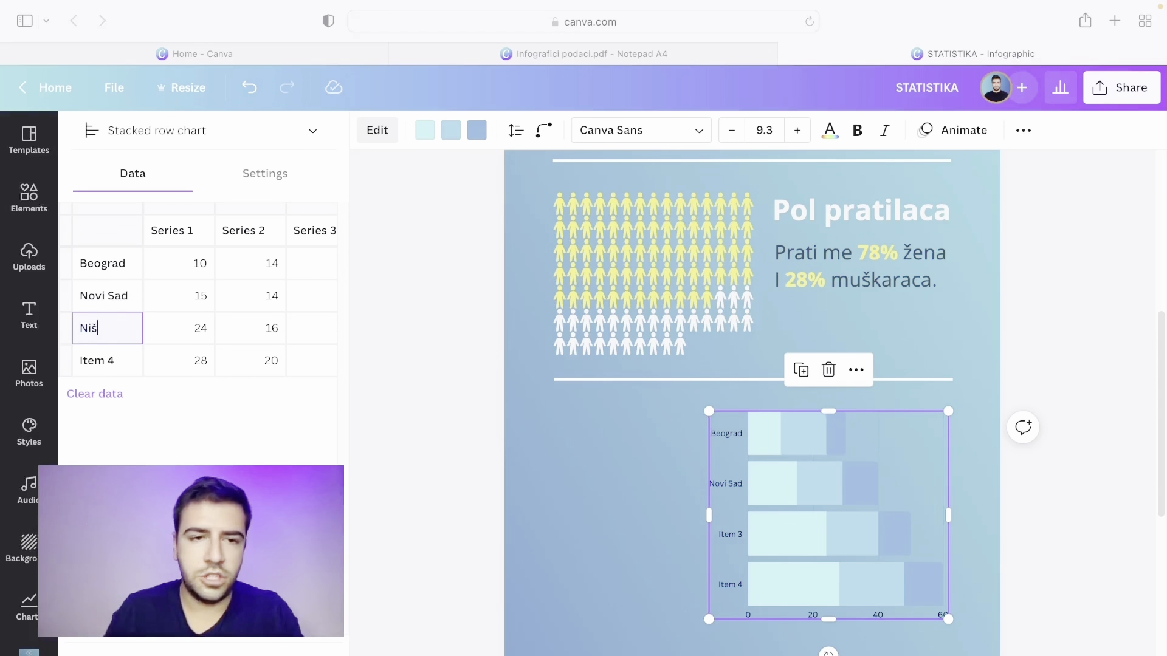
pyautogui.click(89, 365)
pyautogui.write('Zagreb')
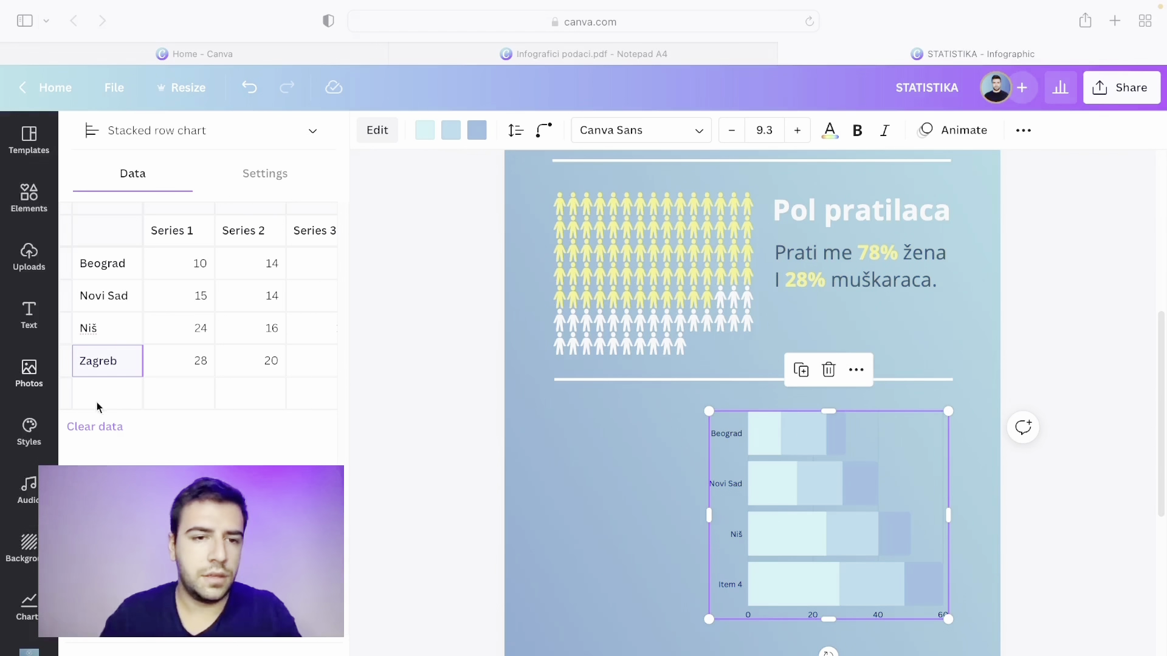
# Add Kragujevac as the fifth city in the stacked row chart's data and clear all Series 2 values
pyautogui.click(113, 405)
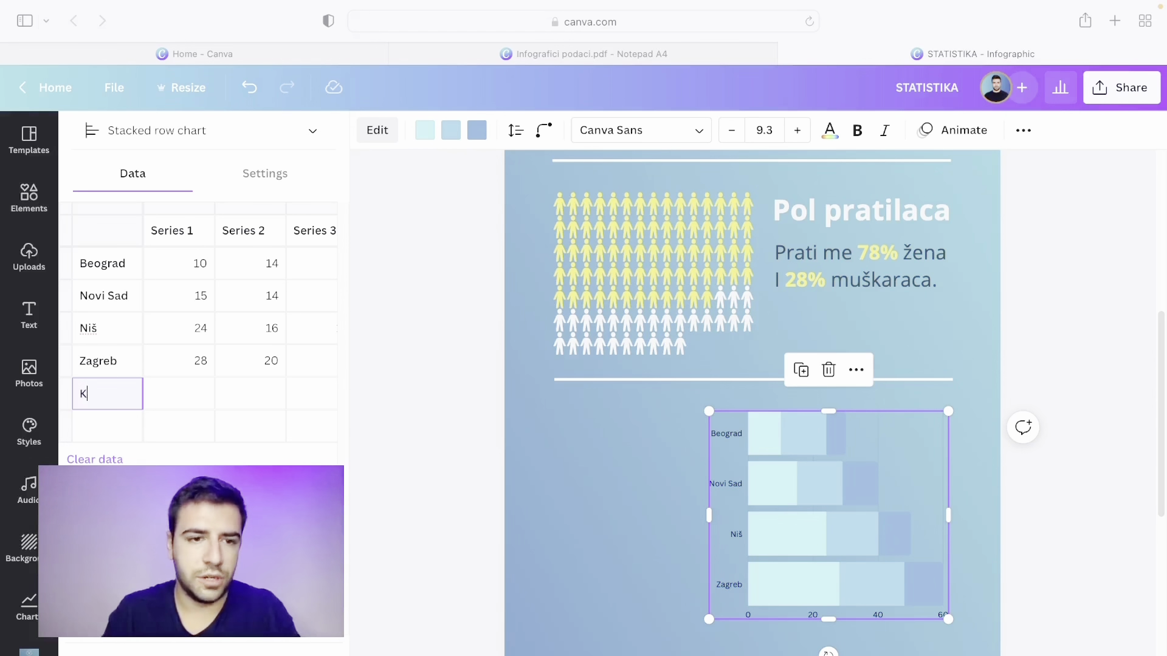
pyautogui.write('vac')
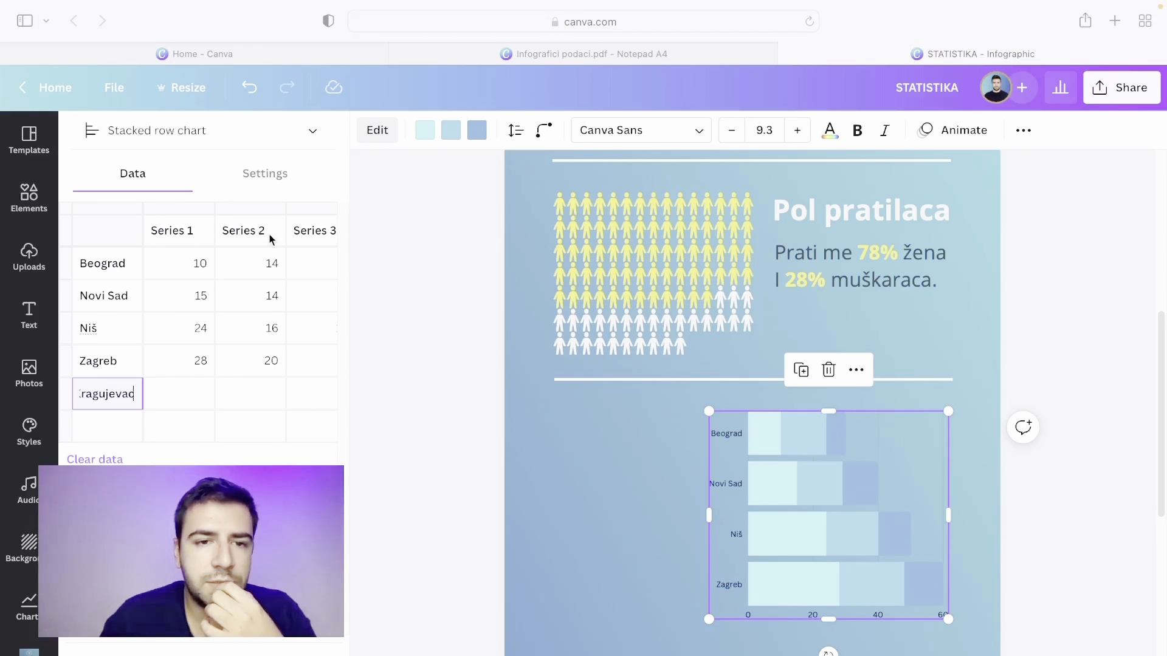
pyautogui.click(272, 265)
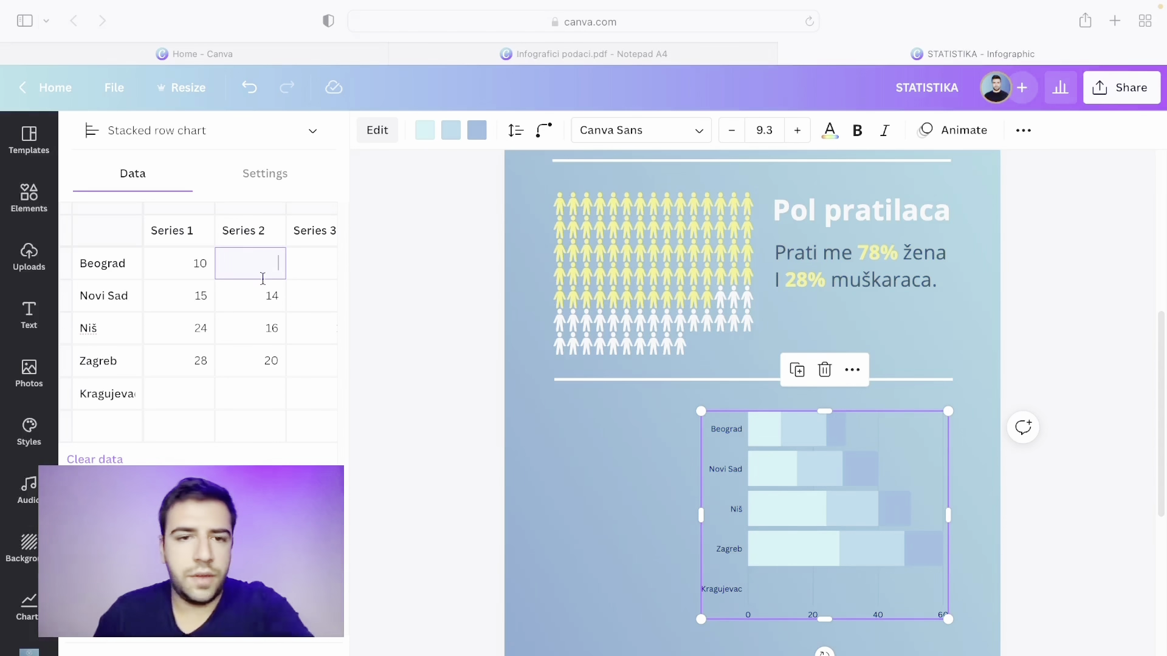
pyautogui.click(278, 297)
pyautogui.click(276, 332)
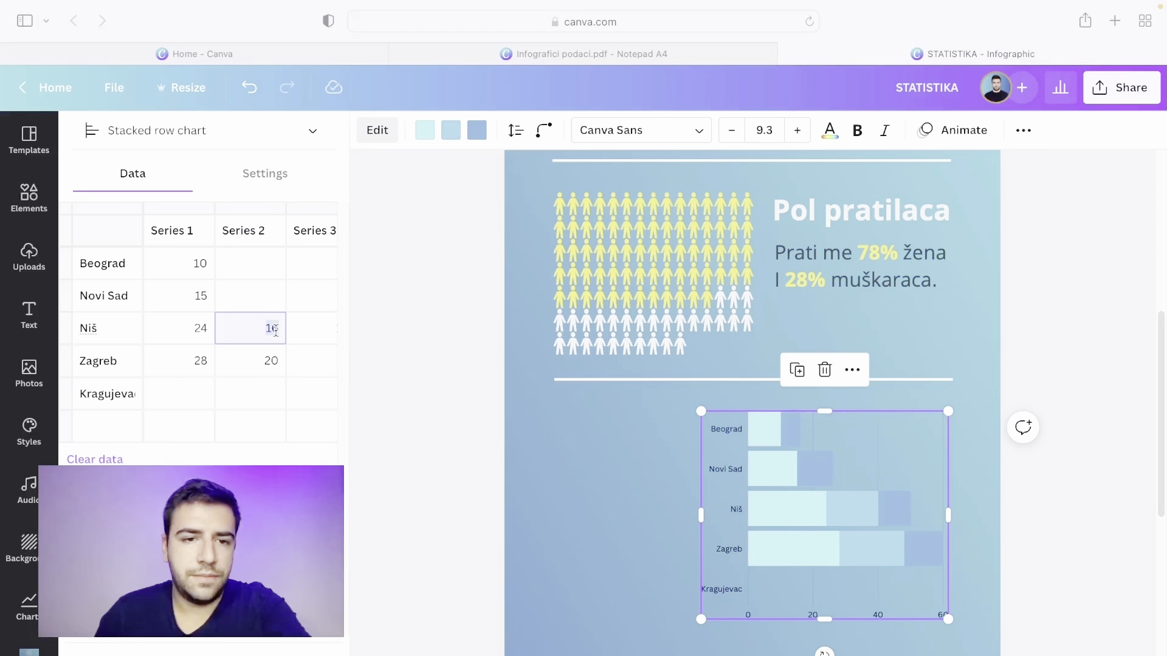
pyautogui.press('BackSpace')
pyautogui.click(91, 460)
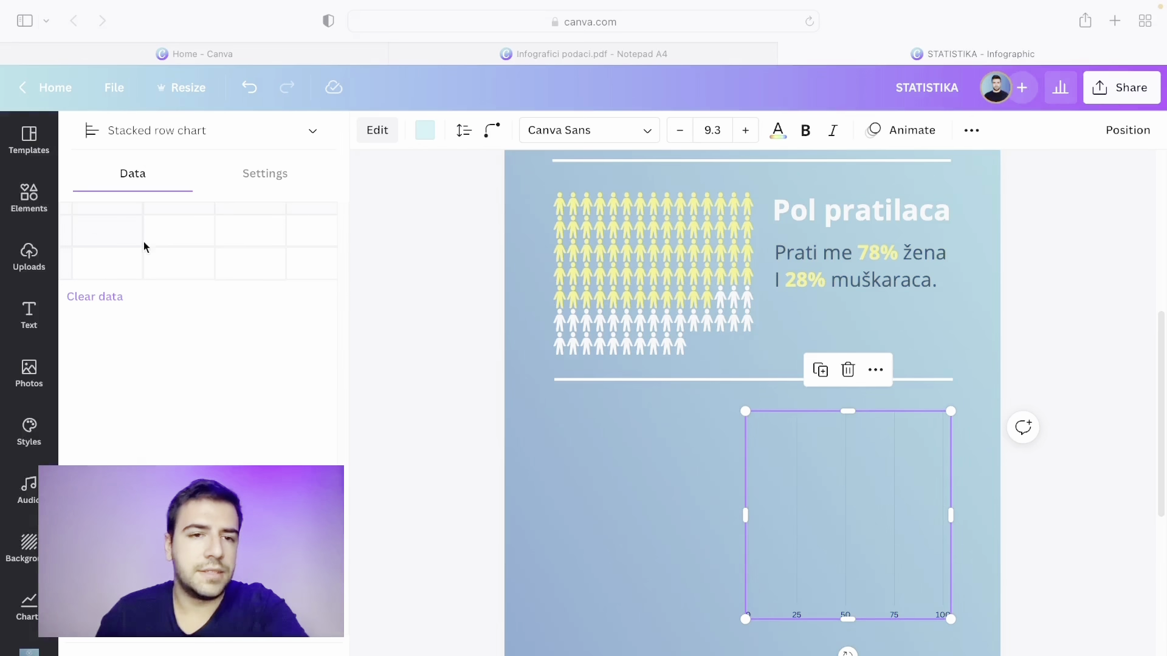
pyautogui.click(250, 89)
pyautogui.click(270, 369)
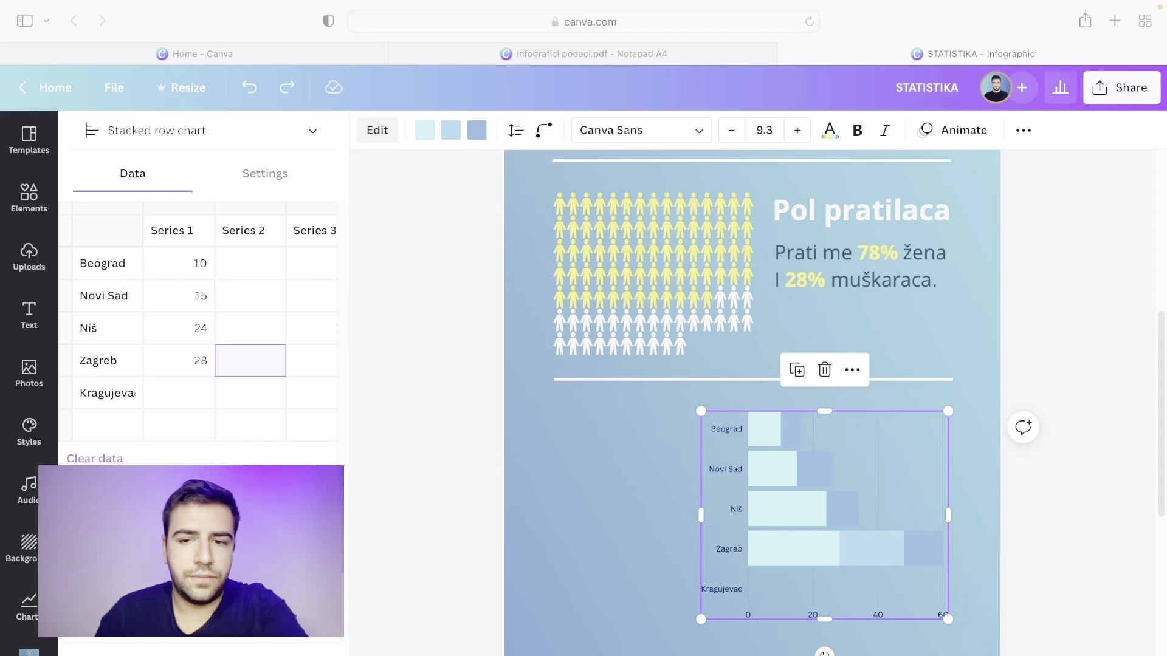
# Check the city percentages in the notes document and set Series 1 to Beograd 31, Novi Sad 10, Niš 4, Zagreb 3 and Kragujevac 3
pyautogui.click(618, 44)
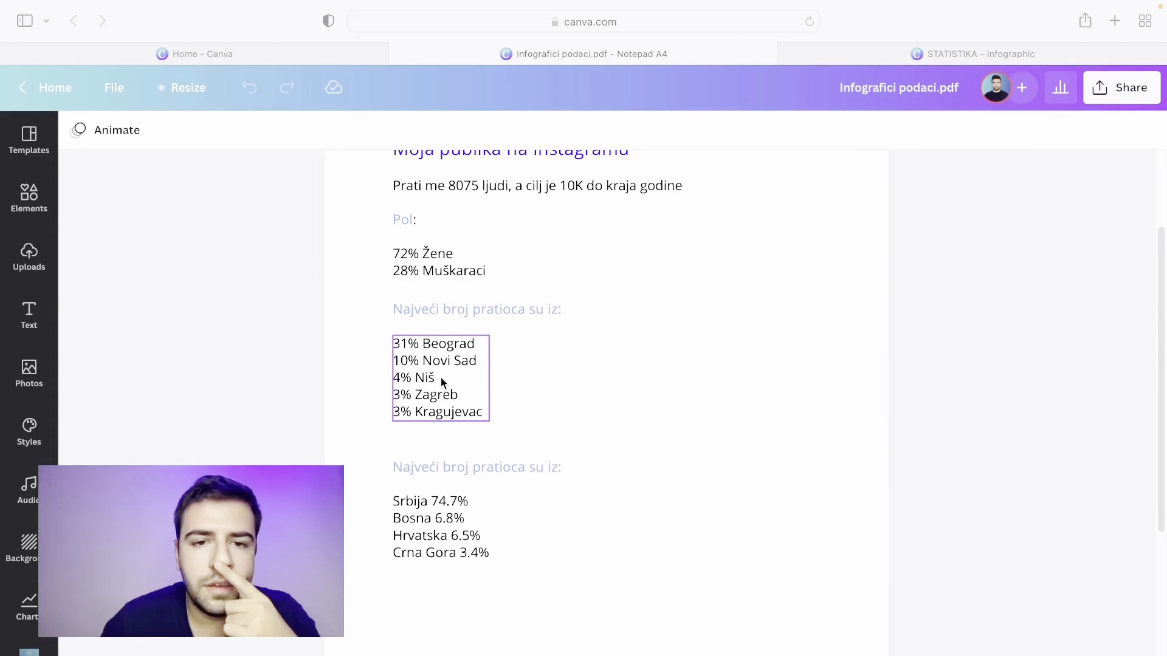
pyautogui.scroll(1, 442, 380)
pyautogui.scroll(-1, 441, 380)
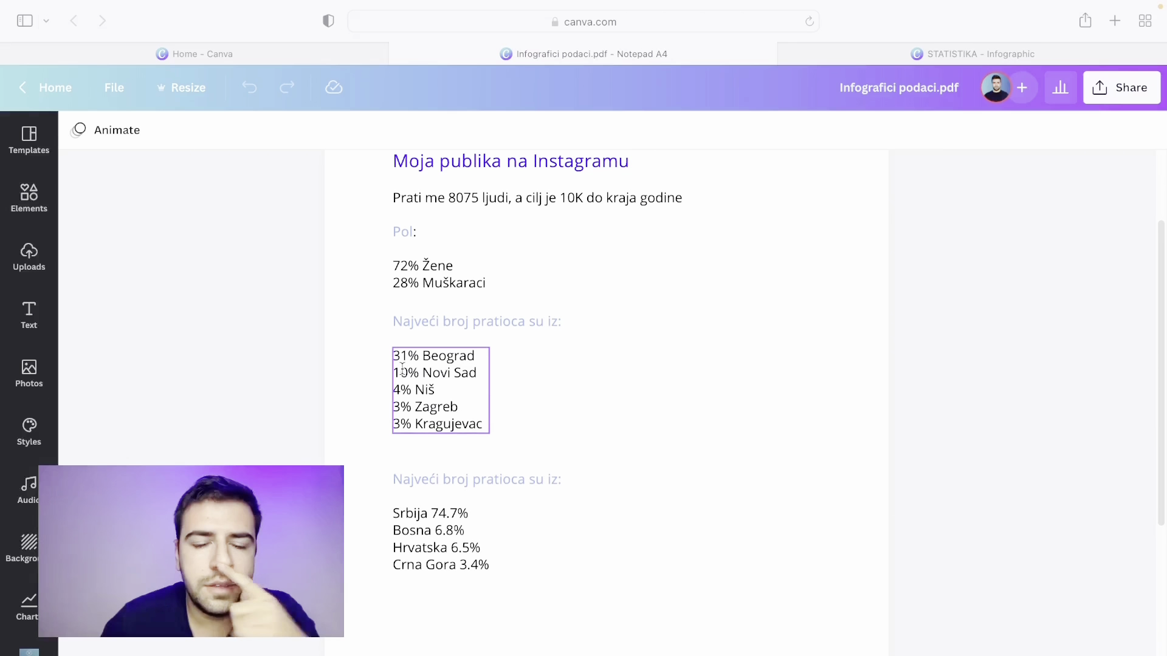
pyautogui.click(851, 54)
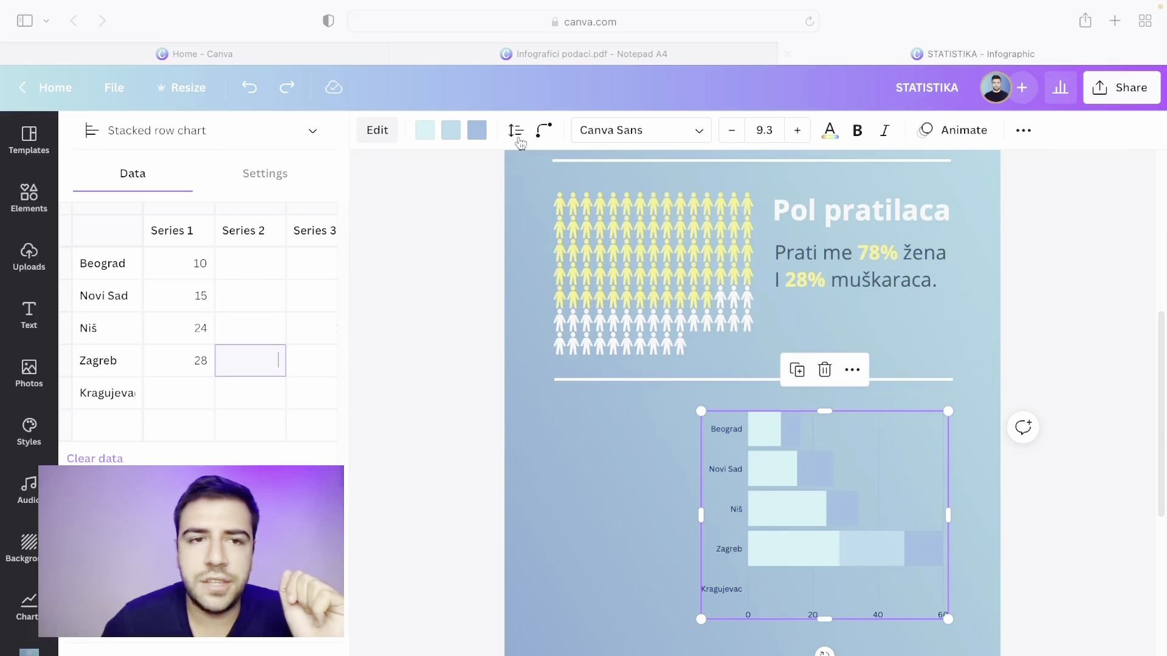
pyautogui.click(201, 270)
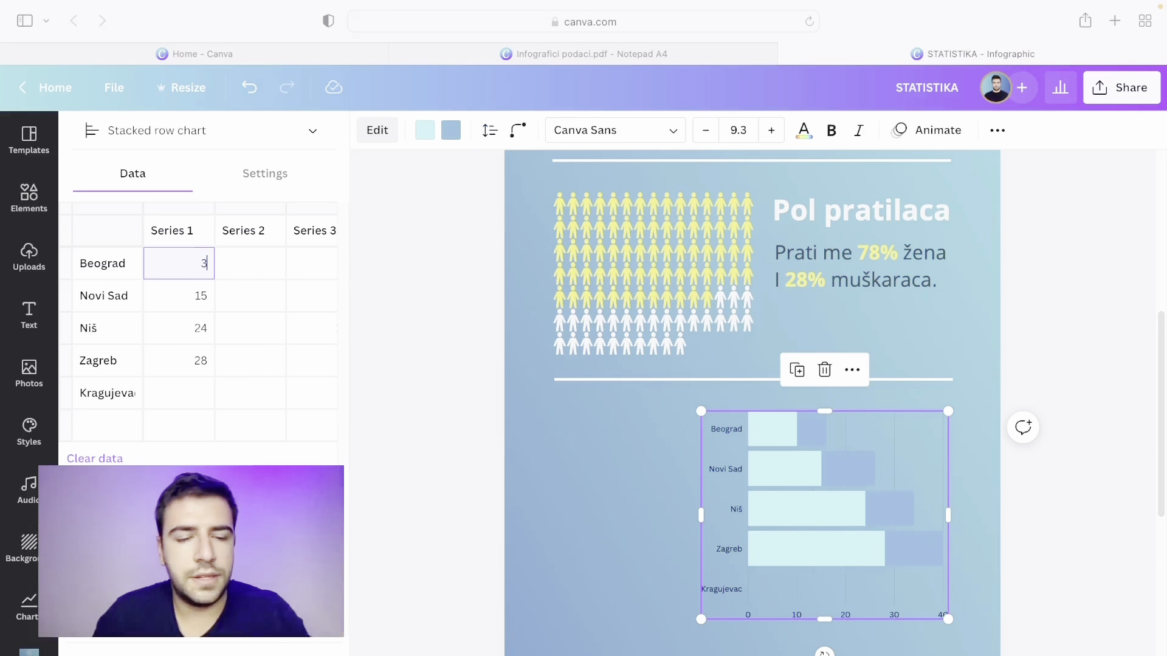
pyautogui.write('31')
pyautogui.click(207, 298)
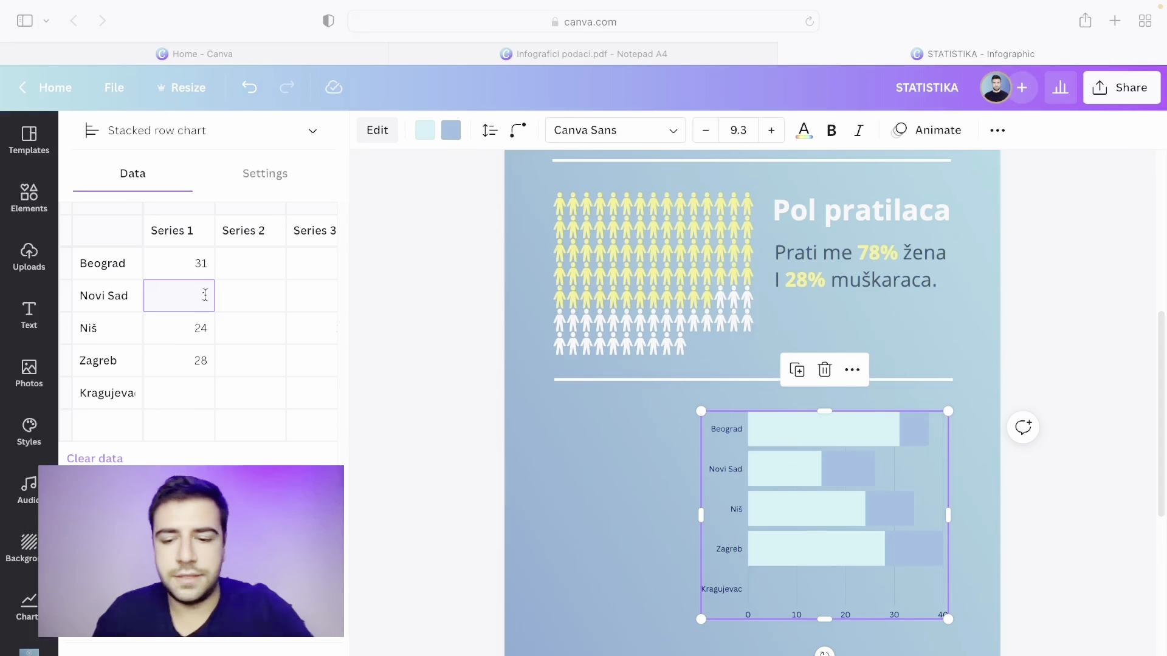
pyautogui.click(203, 328)
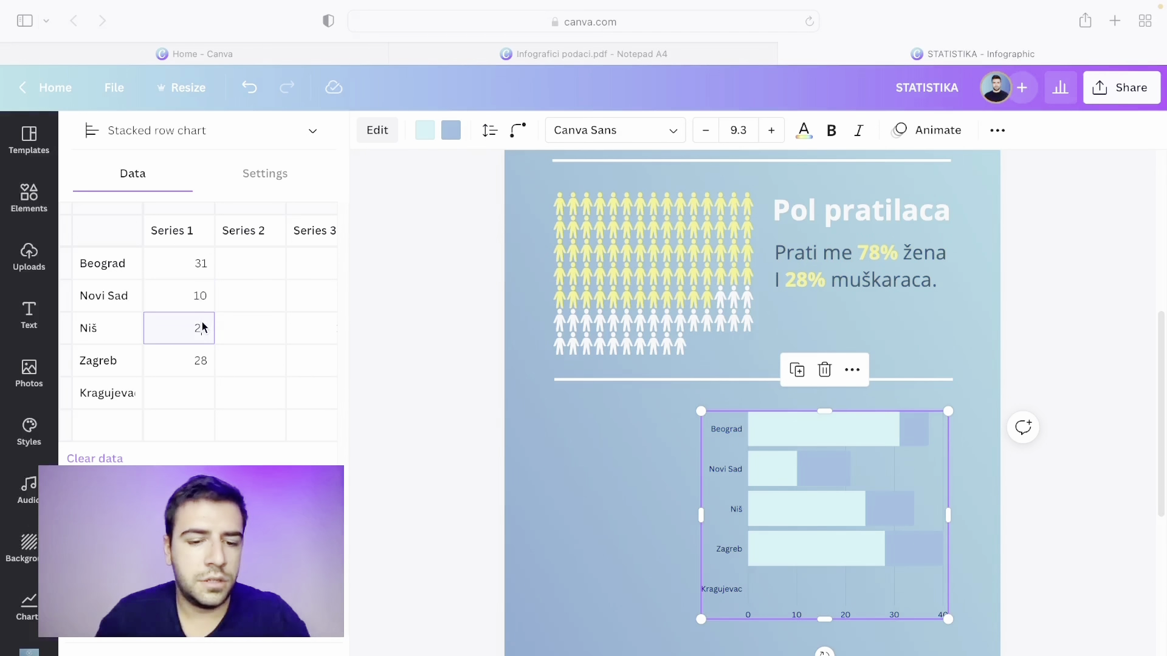
pyautogui.write('4')
pyautogui.click(207, 358)
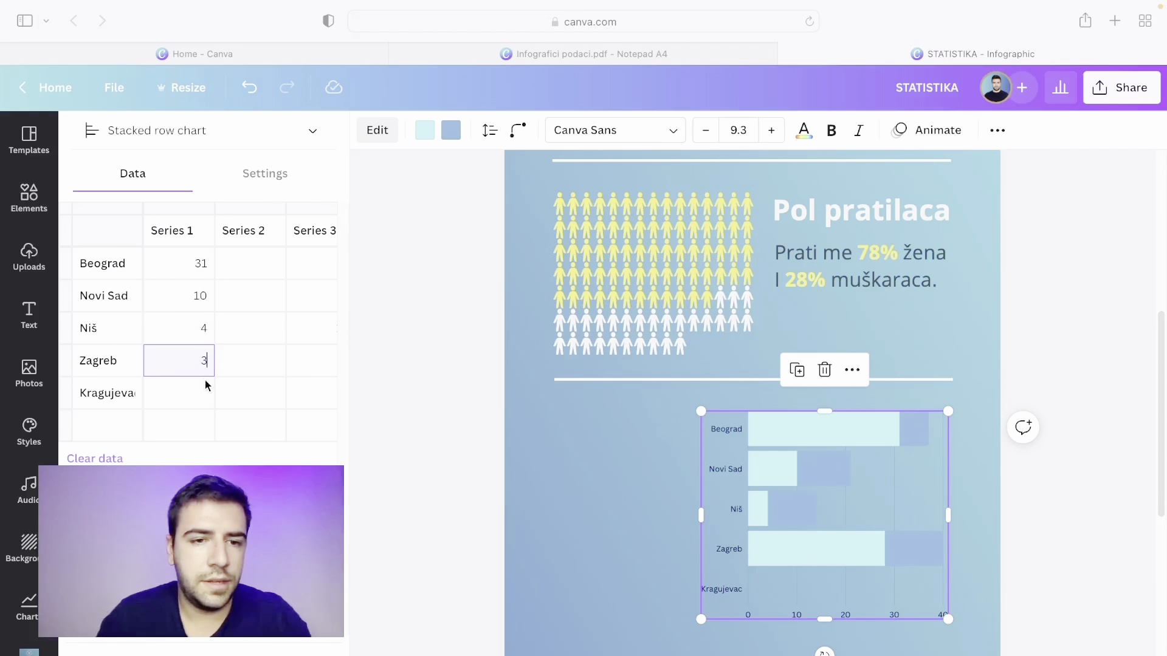
pyautogui.click(204, 394)
pyautogui.write('3')
pyautogui.click(359, 382)
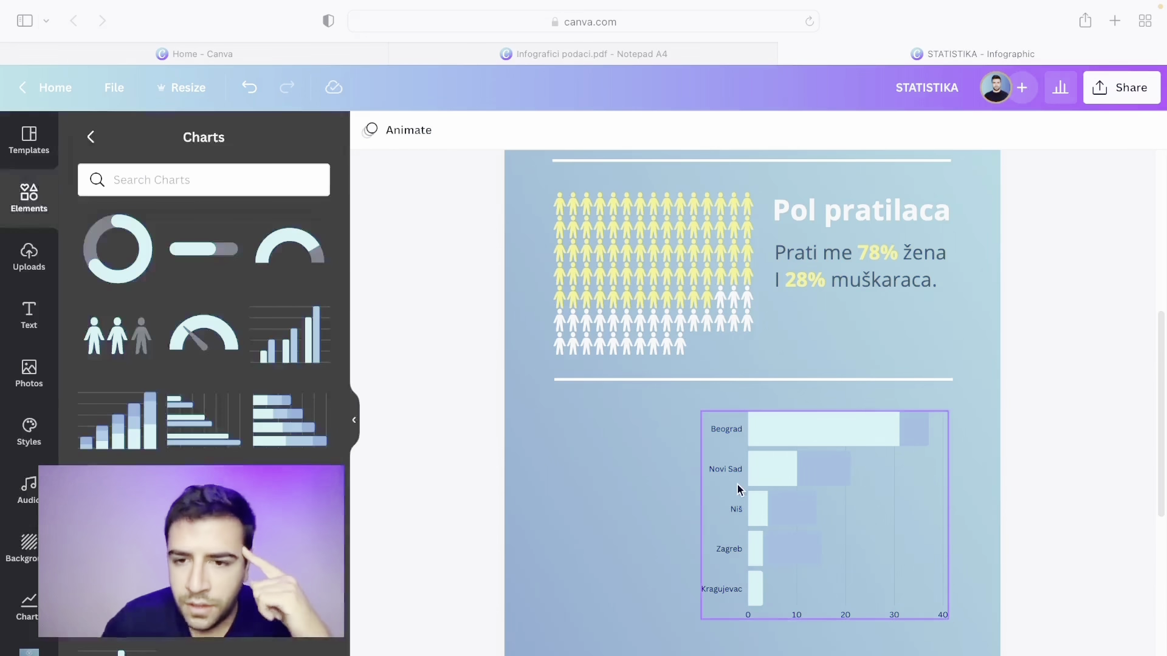
# Clear the Series 3 values for Beograd, Novi Sad, Niš and Zagreb in the chart data
pyautogui.click(810, 443)
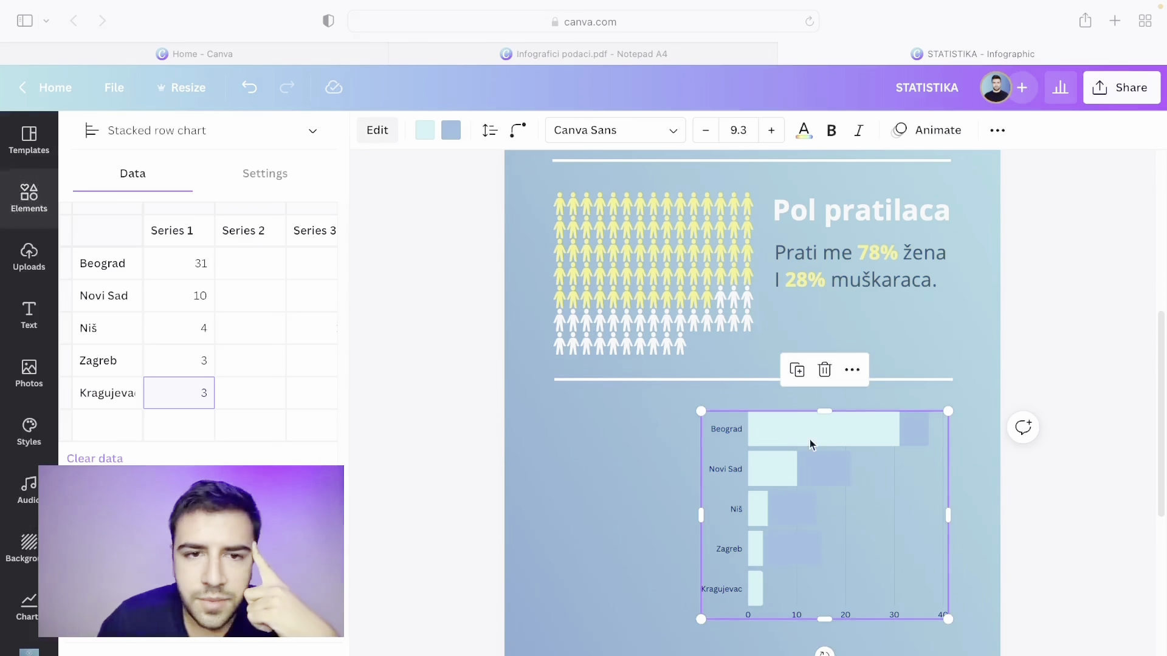
pyautogui.click(314, 242)
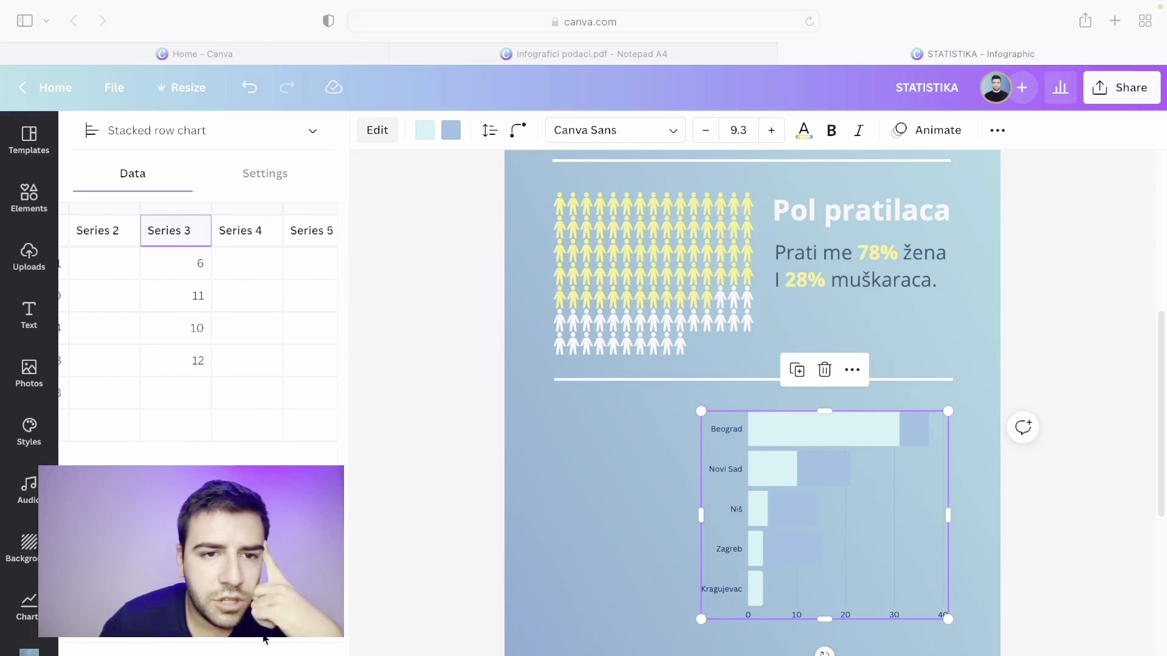
pyautogui.click(200, 265)
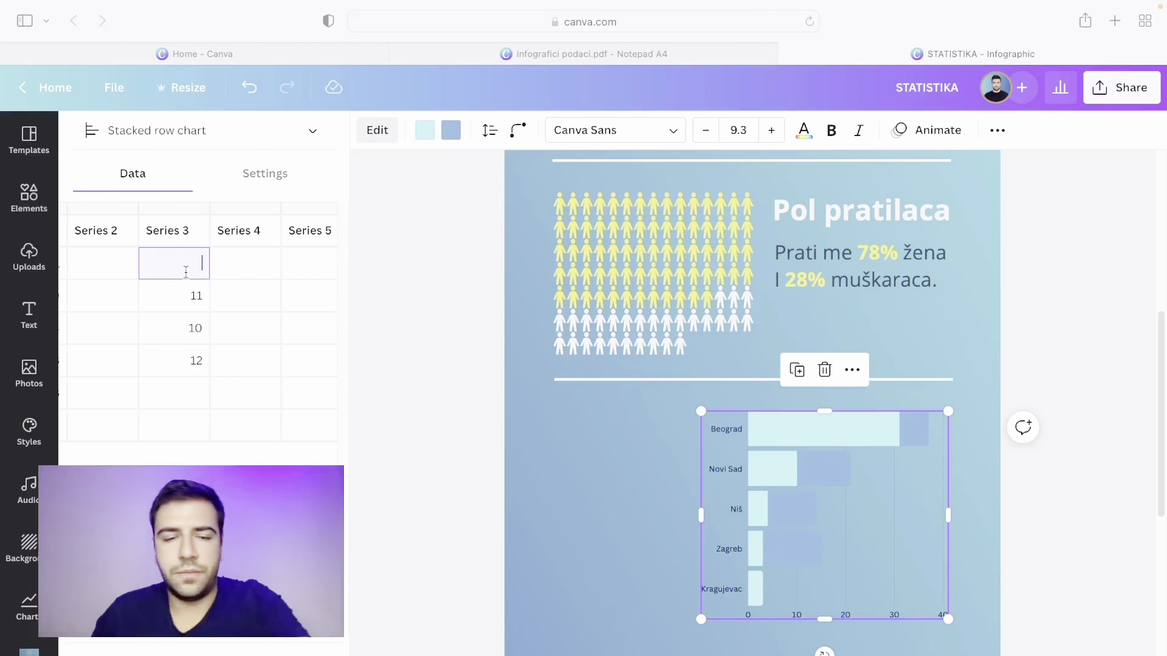
pyautogui.click(185, 307)
pyautogui.press('BackSpace')
pyautogui.click(190, 331)
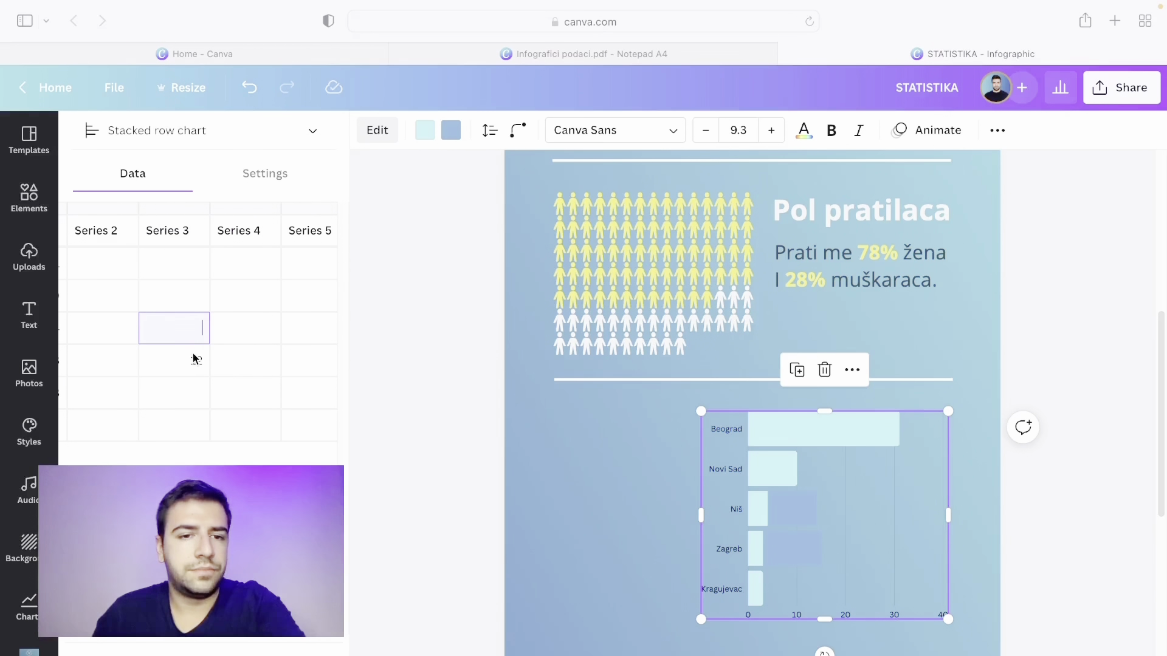
pyautogui.click(194, 358)
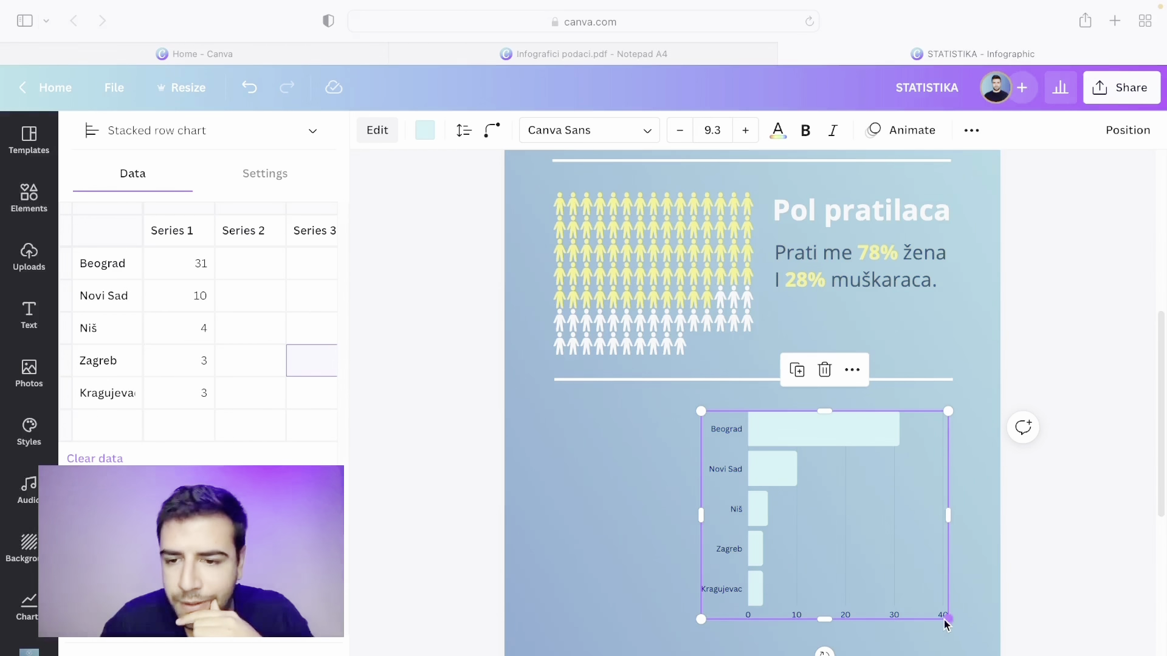
# Shrink the city chart and move it so it lines up with the right end of the divider line
pyautogui.moveTo(946, 619); pyautogui.dragTo(904, 582)
pyautogui.moveTo(811, 473); pyautogui.dragTo(860, 476)
# Add a rounded square and stretch it into a wide rectangle covering the city chart and running past the page's right edge
pyautogui.click(22, 219)
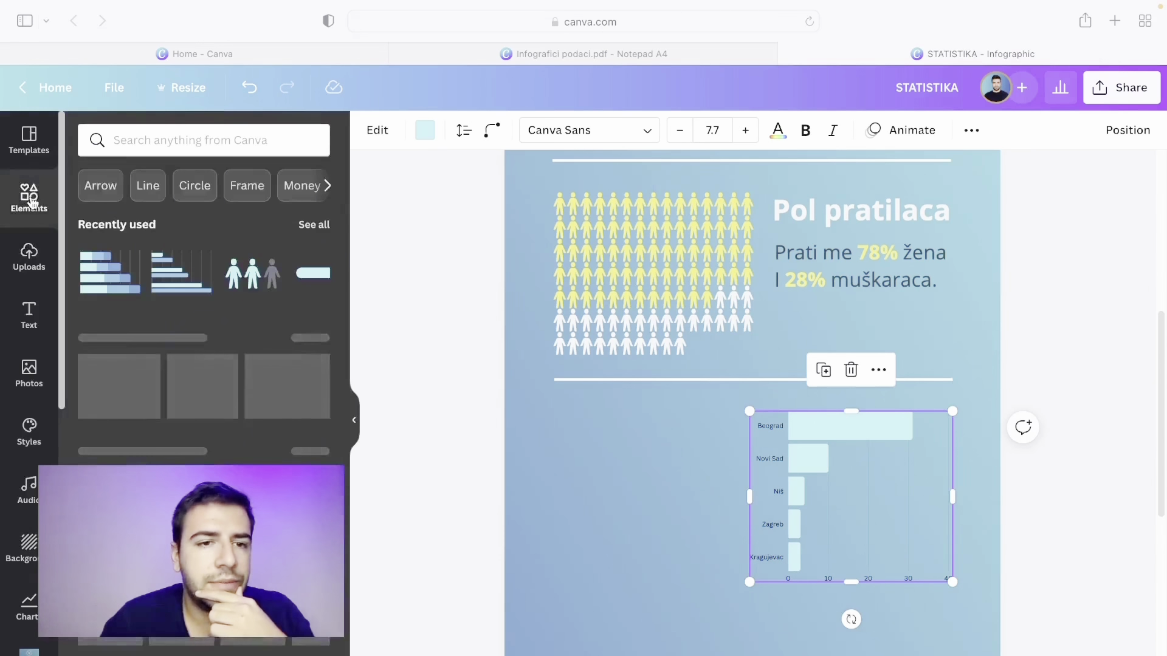
pyautogui.scroll(-2, 665, 389)
pyautogui.scroll(2, 883, 430)
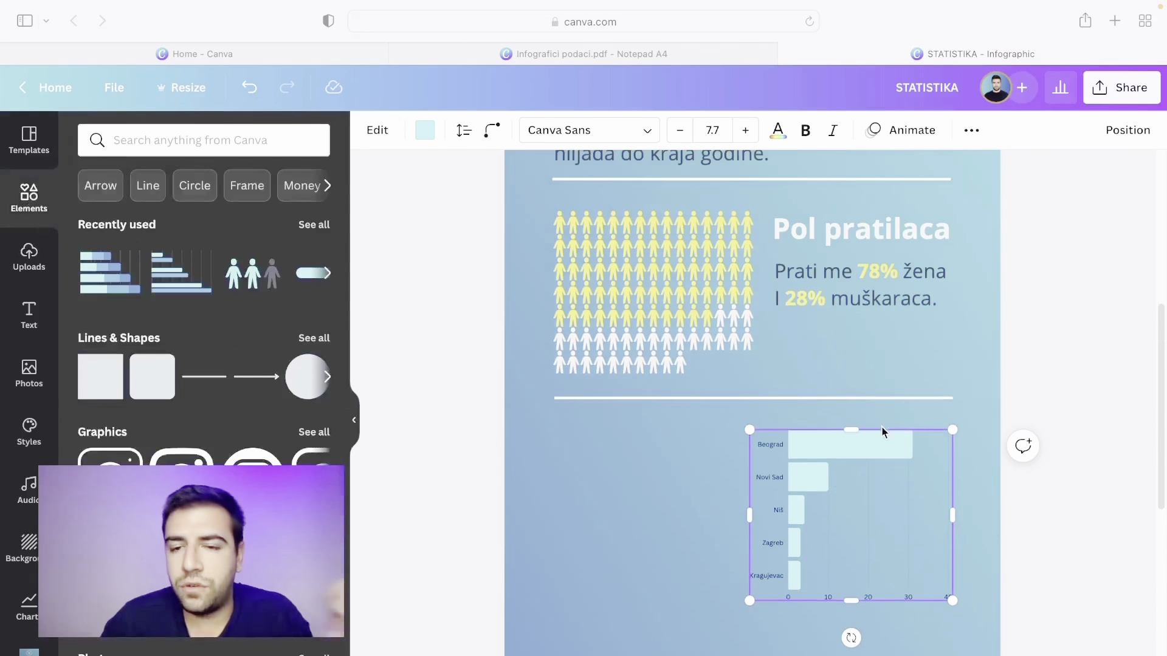
pyautogui.scroll(-1, 979, 371)
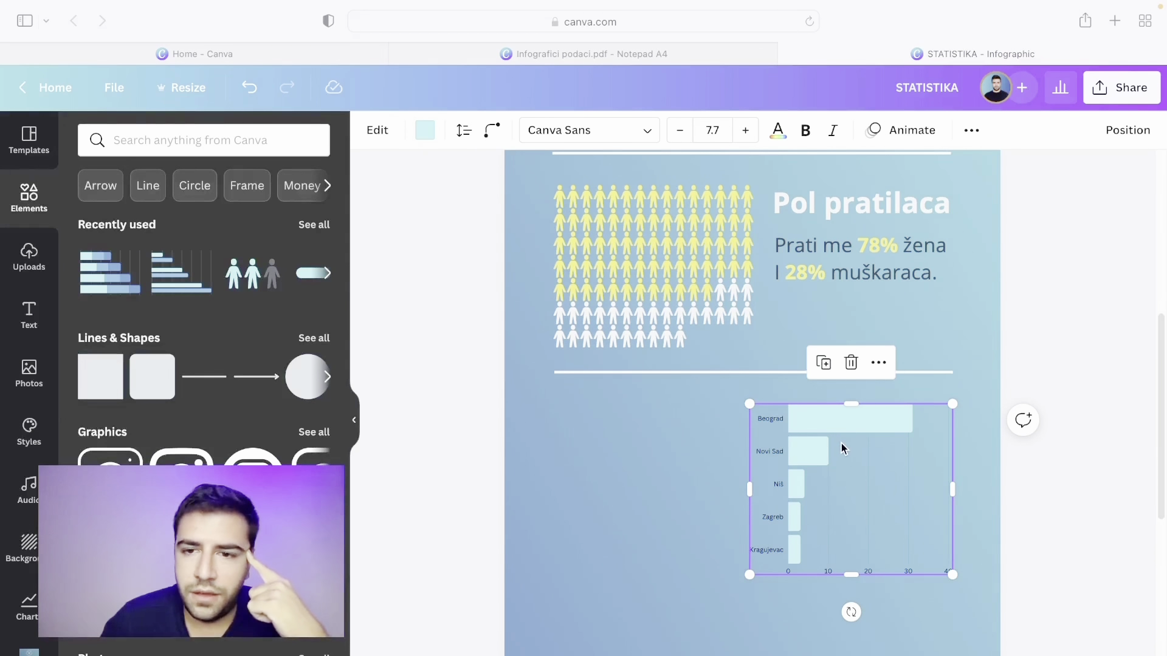
pyautogui.click(152, 383)
pyautogui.click(990, 409)
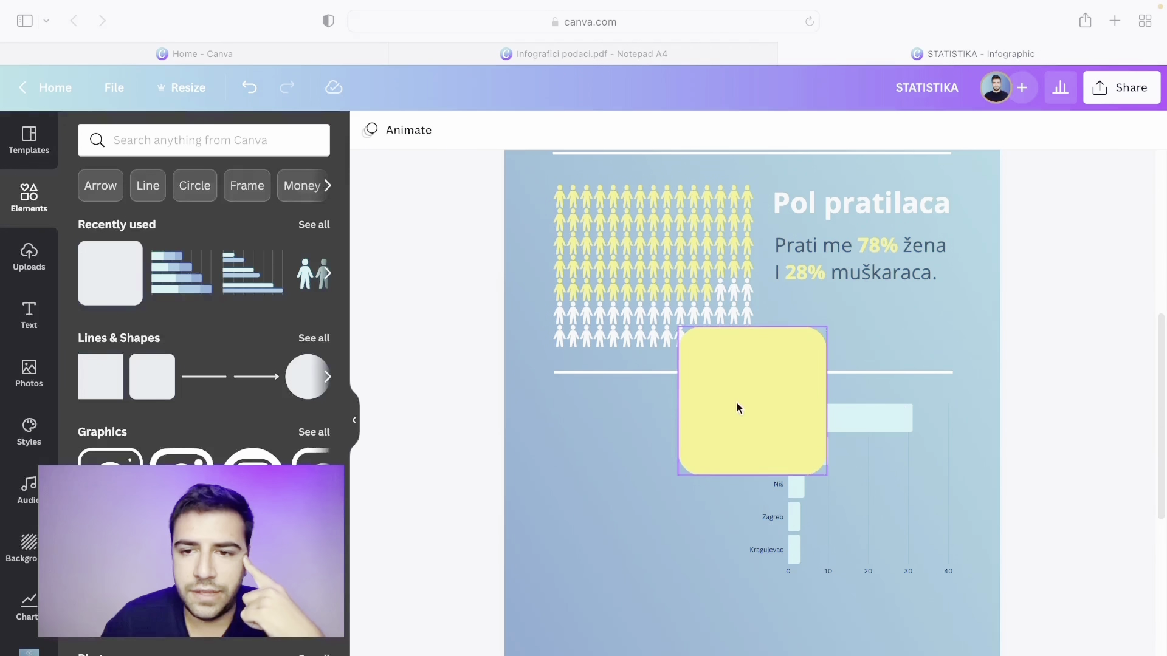
pyautogui.moveTo(737, 406); pyautogui.dragTo(773, 467)
pyautogui.moveTo(862, 462); pyautogui.dragTo(1045, 462)
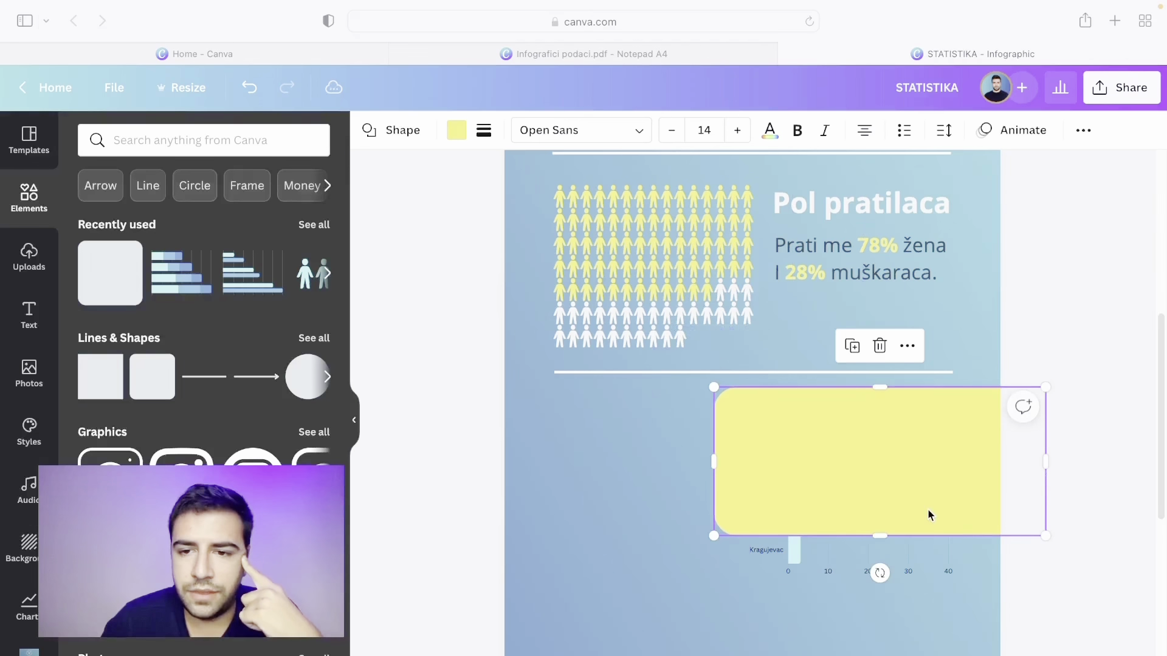
pyautogui.moveTo(891, 534); pyautogui.dragTo(920, 601)
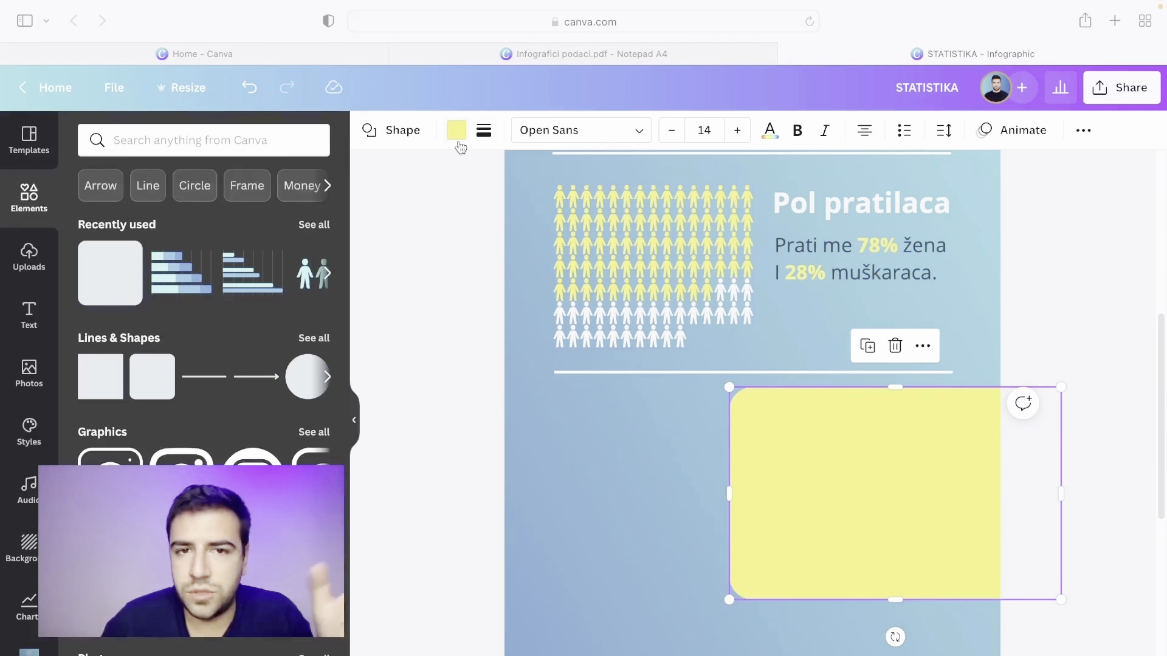
# Change the fill of the rounded rectangle to white
pyautogui.click(457, 130)
pyautogui.scroll(-5, 789, 463)
pyautogui.scroll(3, 693, 250)
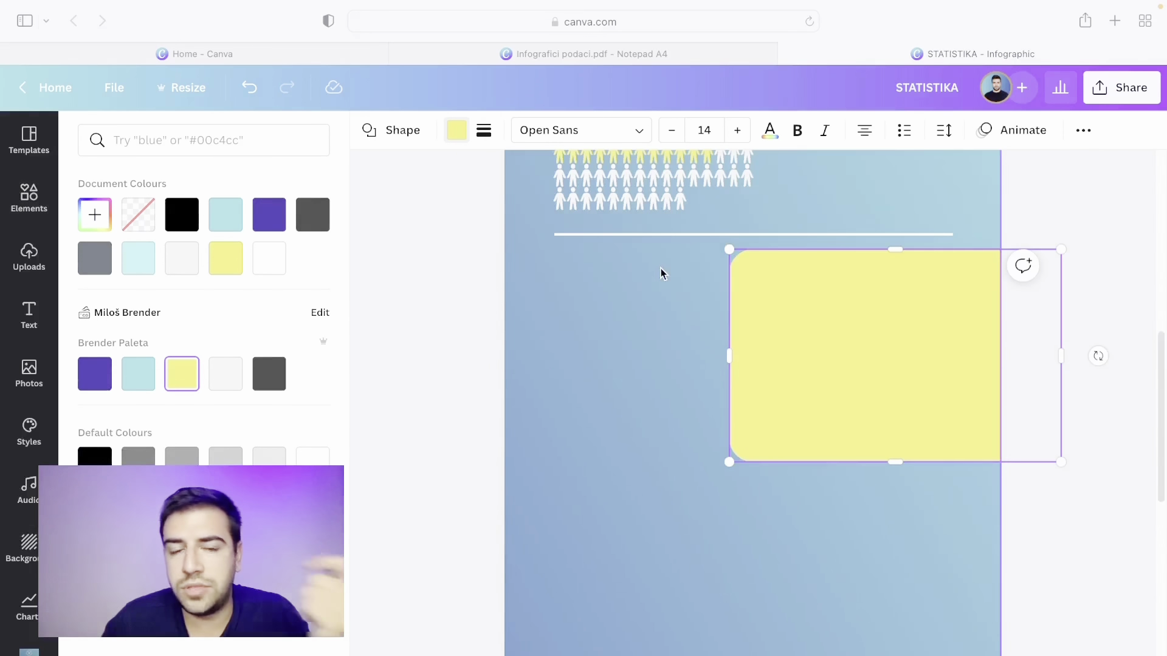
pyautogui.click(269, 258)
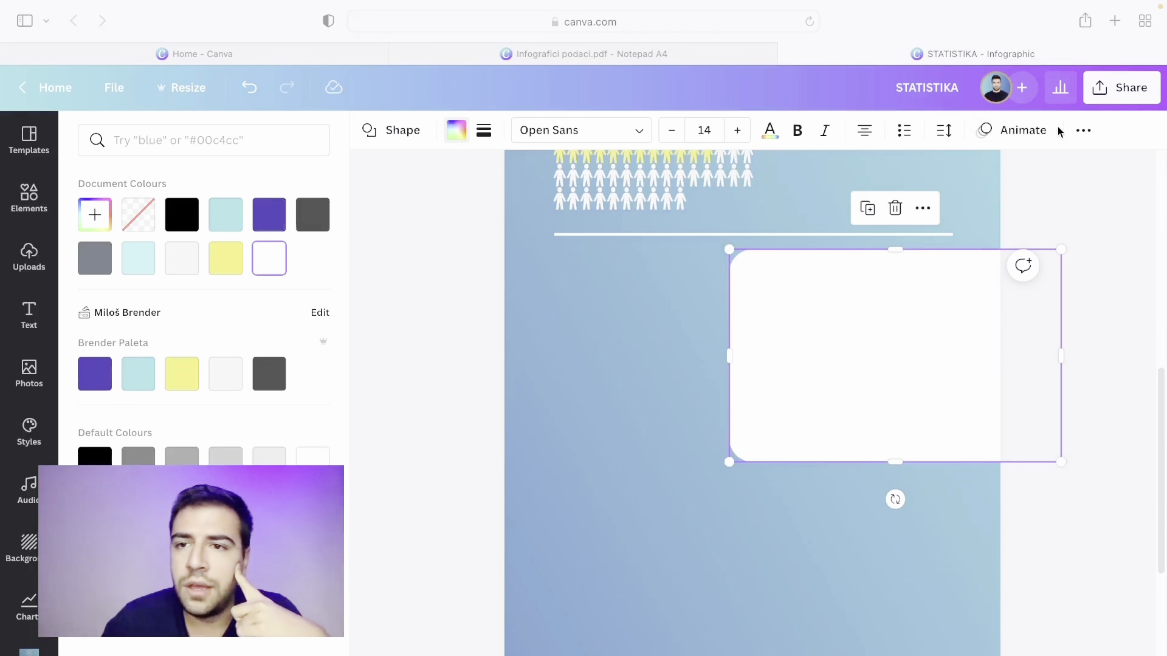
# Send the white rounded rectangle behind the city chart
pyautogui.click(1084, 130)
pyautogui.click(927, 168)
pyautogui.click(902, 217)
pyautogui.press('Escape')
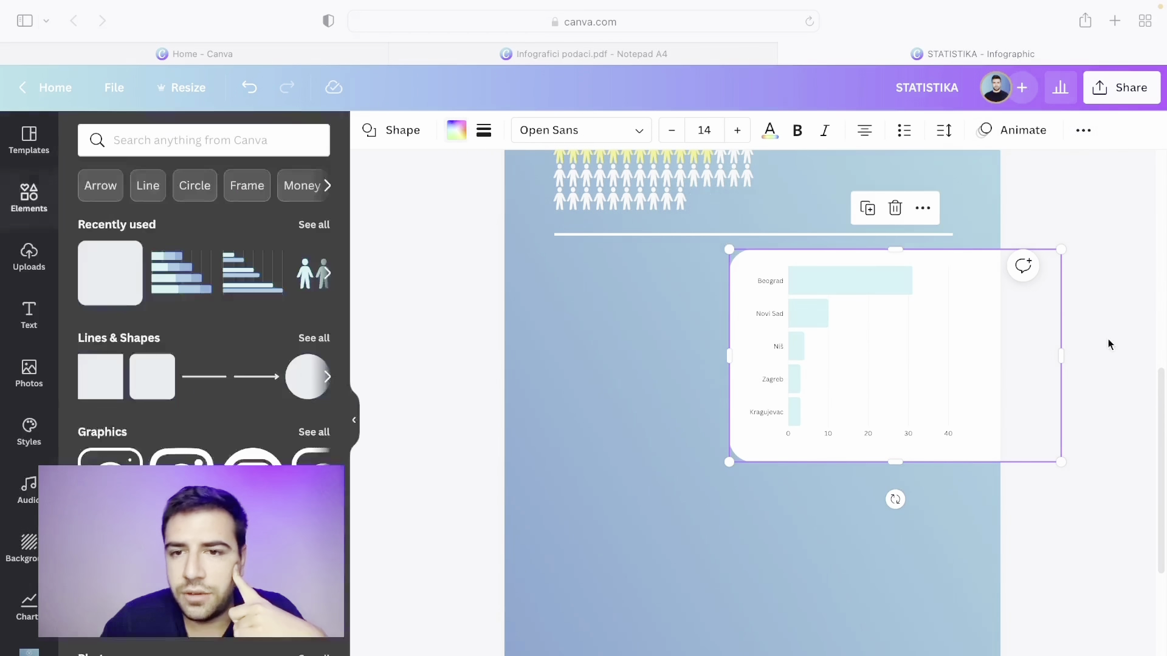
# Reduce the white rectangle's height slightly and shift it together with the chart a little down and right
pyautogui.moveTo(913, 462); pyautogui.dragTo(916, 448)
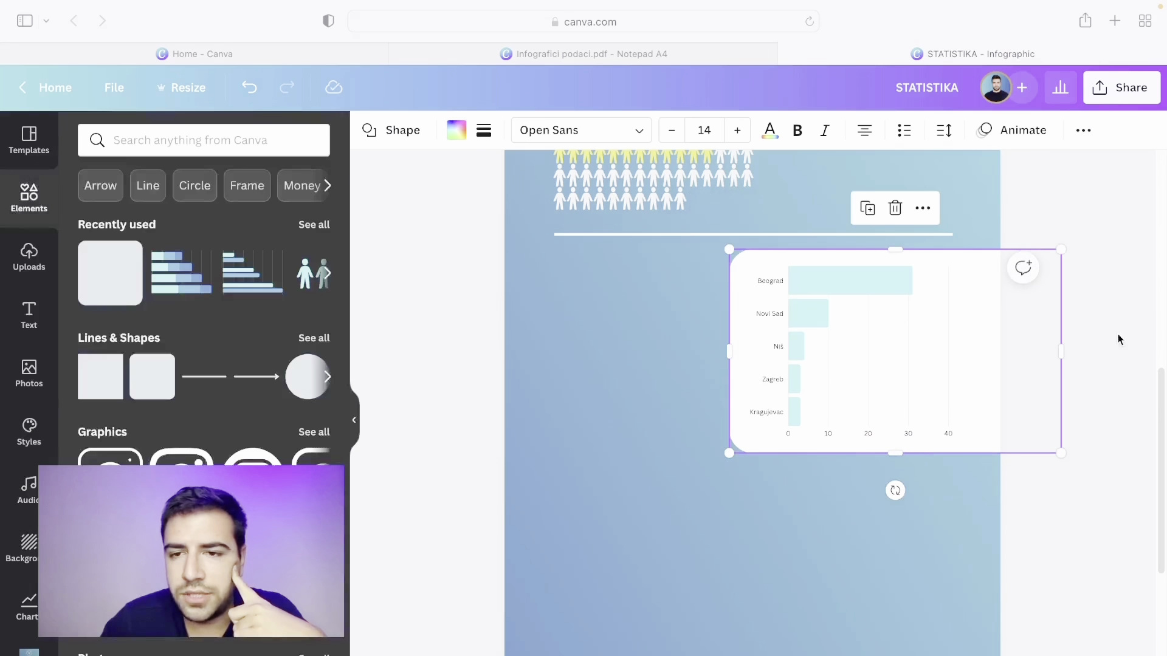
pyautogui.moveTo(1114, 298)
pyautogui.mouseDown()
pyautogui.moveTo(739, 415)
pyautogui.moveTo(750, 422)
pyautogui.mouseUp()
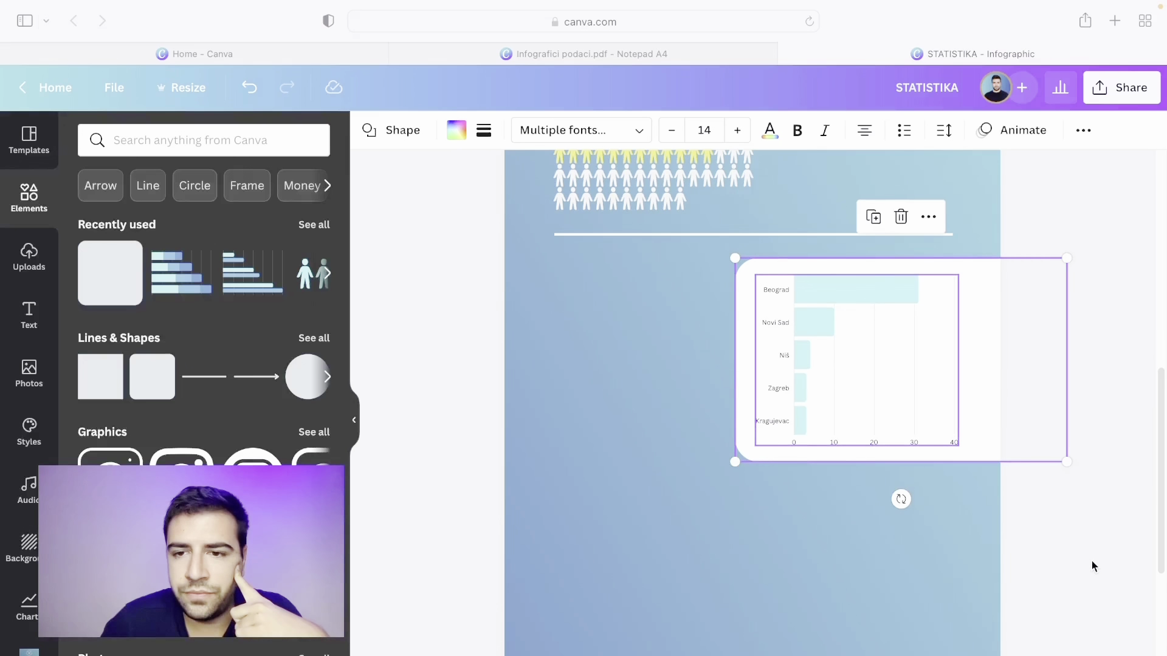
# Copy the "Pol pratilaca" heading and place the duplicate beside the city chart, below the divider line
pyautogui.scroll(6, 1092, 566)
pyautogui.click(879, 425)
pyautogui.rightClick(880, 425)
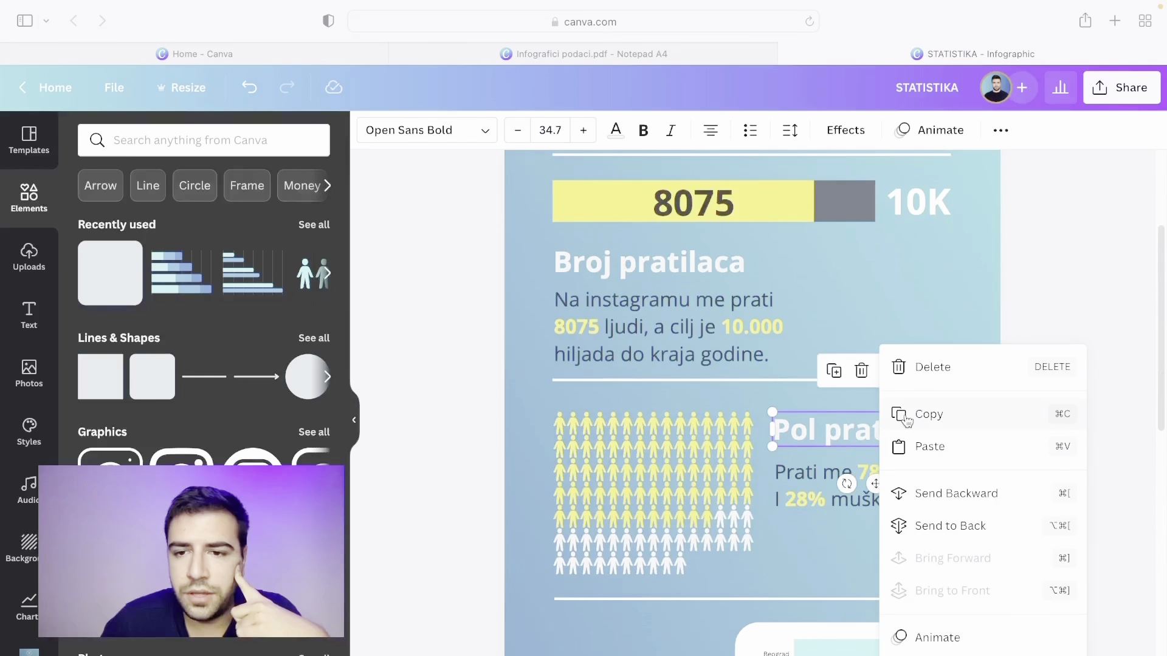
pyautogui.click(907, 415)
pyautogui.press('super+v')
pyautogui.scroll(-2, 896, 389)
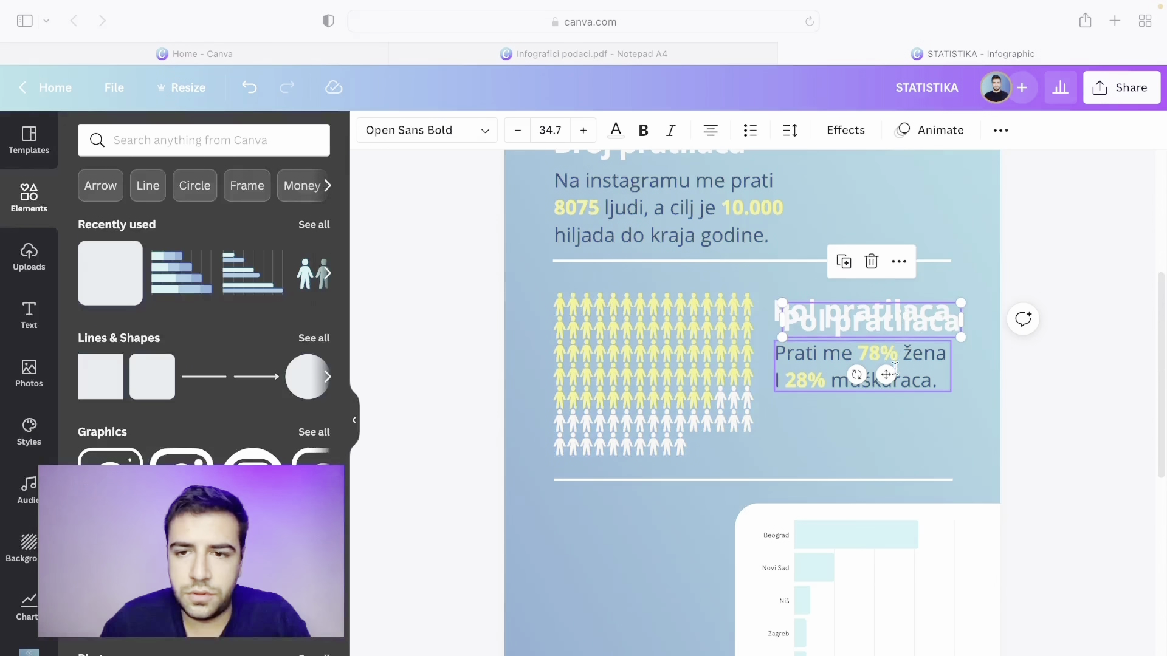
pyautogui.moveTo(894, 369); pyautogui.dragTo(657, 586)
# Replace the duplicated heading's text with "Top gradovi"
pyautogui.moveTo(725, 529); pyautogui.dragTo(643, 530)
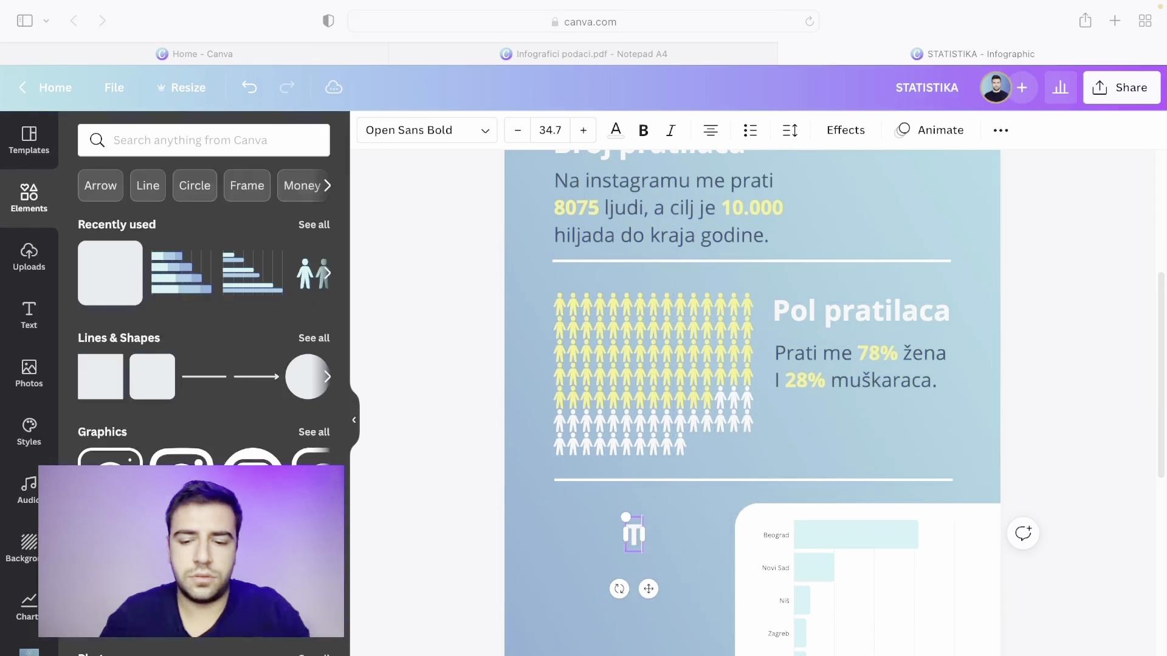
pyautogui.write('op grado')
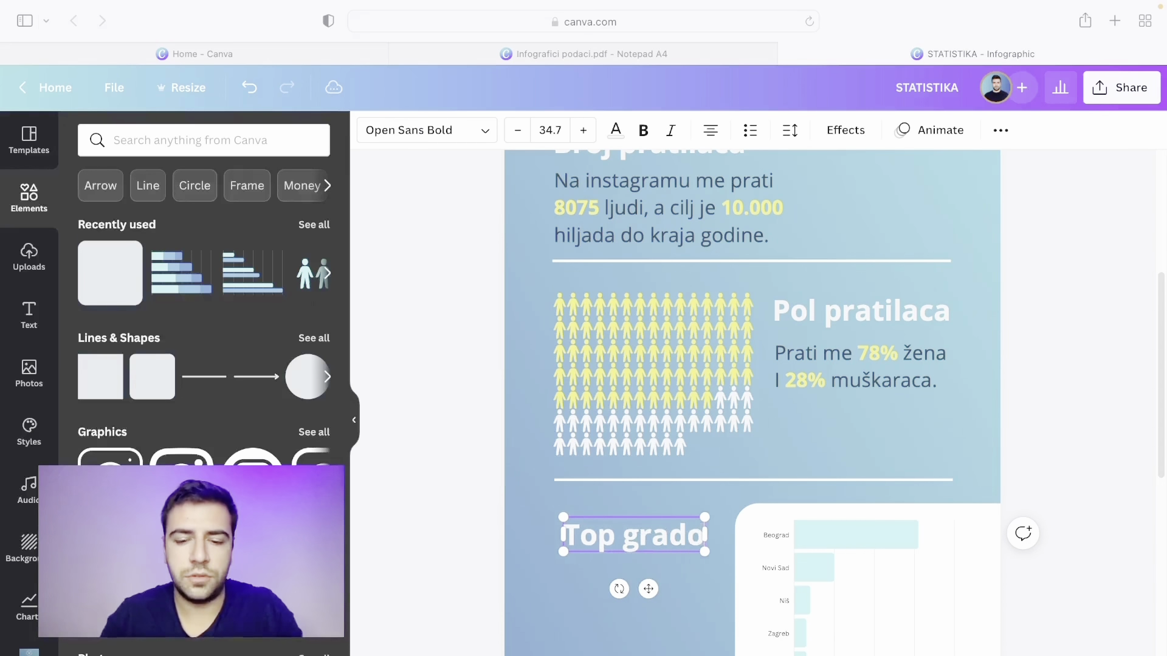
pyautogui.write('vi')
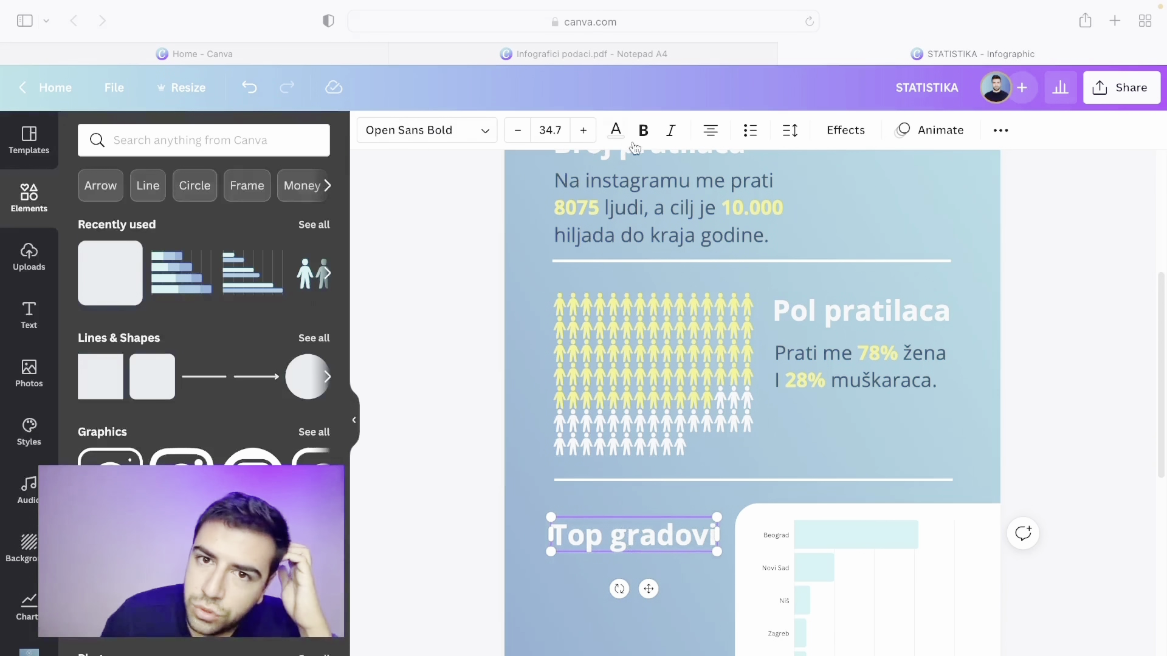
# Colour the "Top gradovi" heading in the document's light yellow
pyautogui.click(616, 130)
pyautogui.click(182, 258)
pyautogui.scroll(-1, 911, 560)
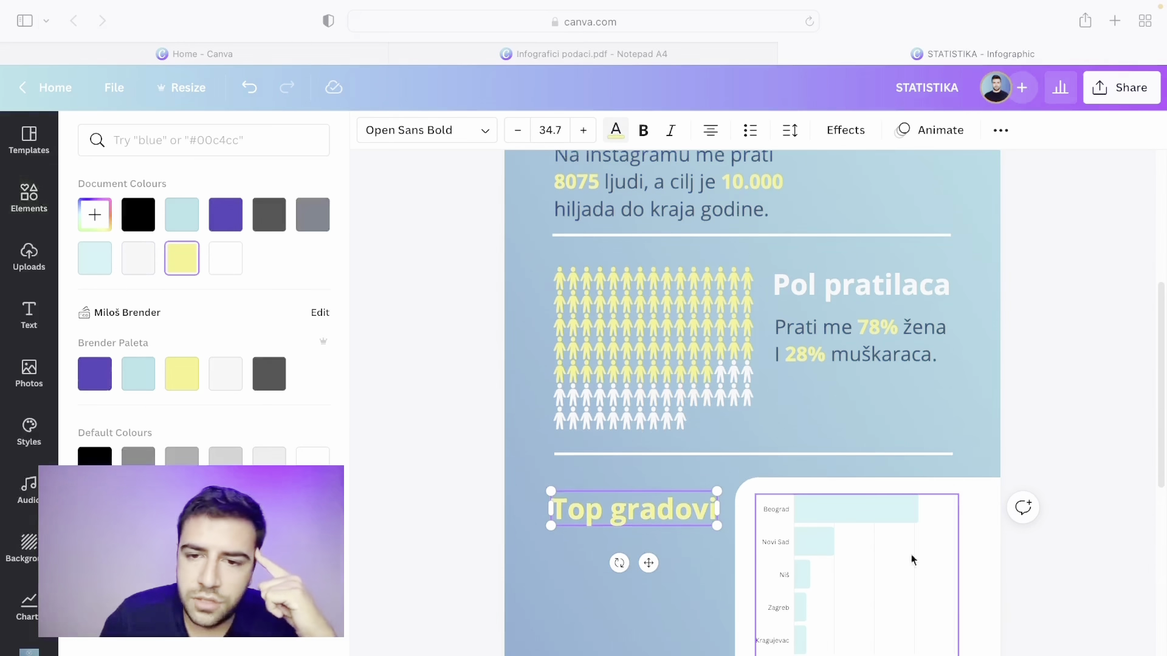
# Narrow the white rectangle behind the city chart from its left side and nudge the "Top gradovi" heading into line with the divider
pyautogui.click(815, 521)
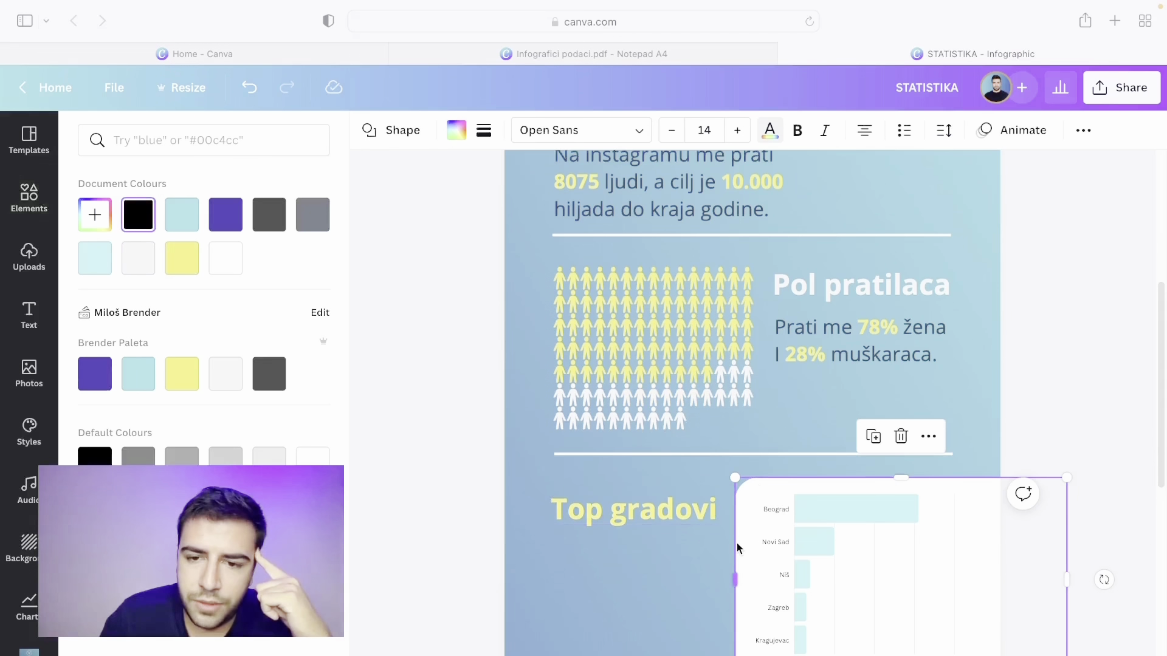
pyautogui.moveTo(736, 542); pyautogui.dragTo(750, 554)
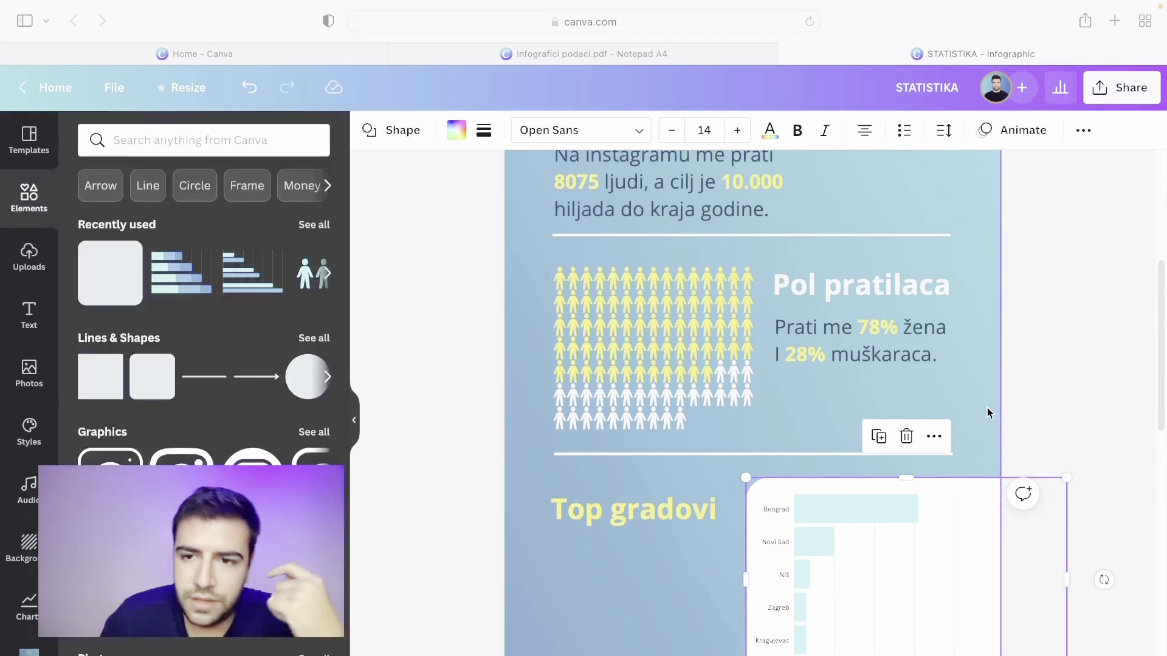
pyautogui.click(1070, 389)
pyautogui.scroll(-1, 1070, 389)
pyautogui.moveTo(593, 484); pyautogui.dragTo(596, 484)
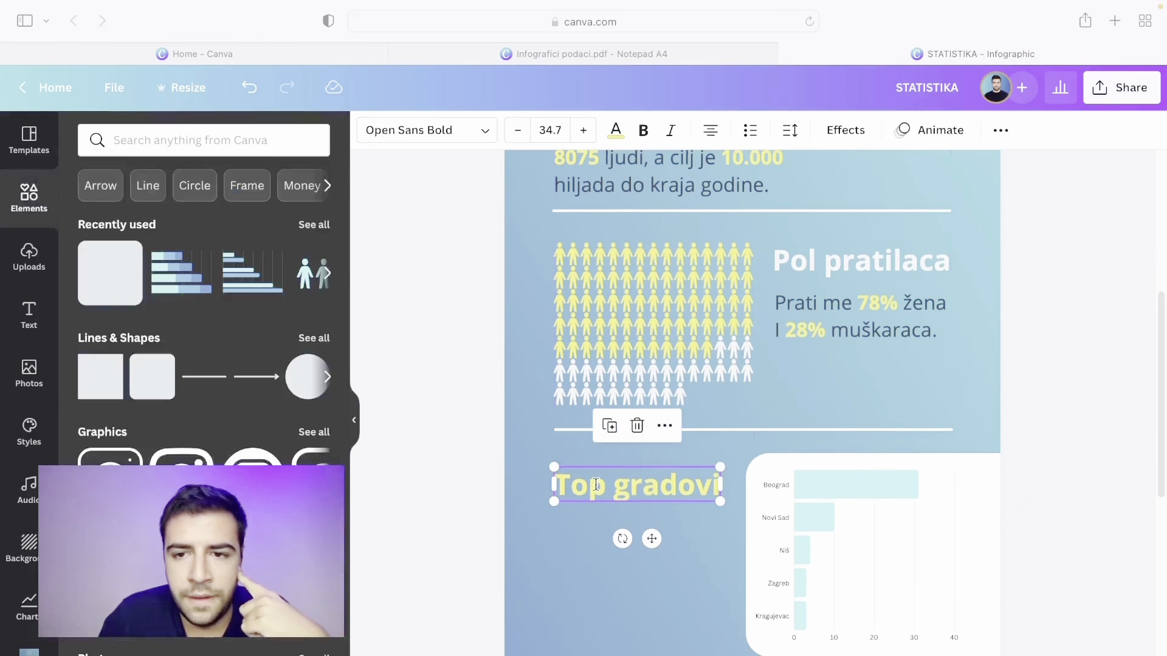
# Copy the gender paragraph and place the duplicate directly below the "Top gradovi" heading
pyautogui.click(821, 333)
pyautogui.rightClick(821, 332)
pyautogui.click(848, 395)
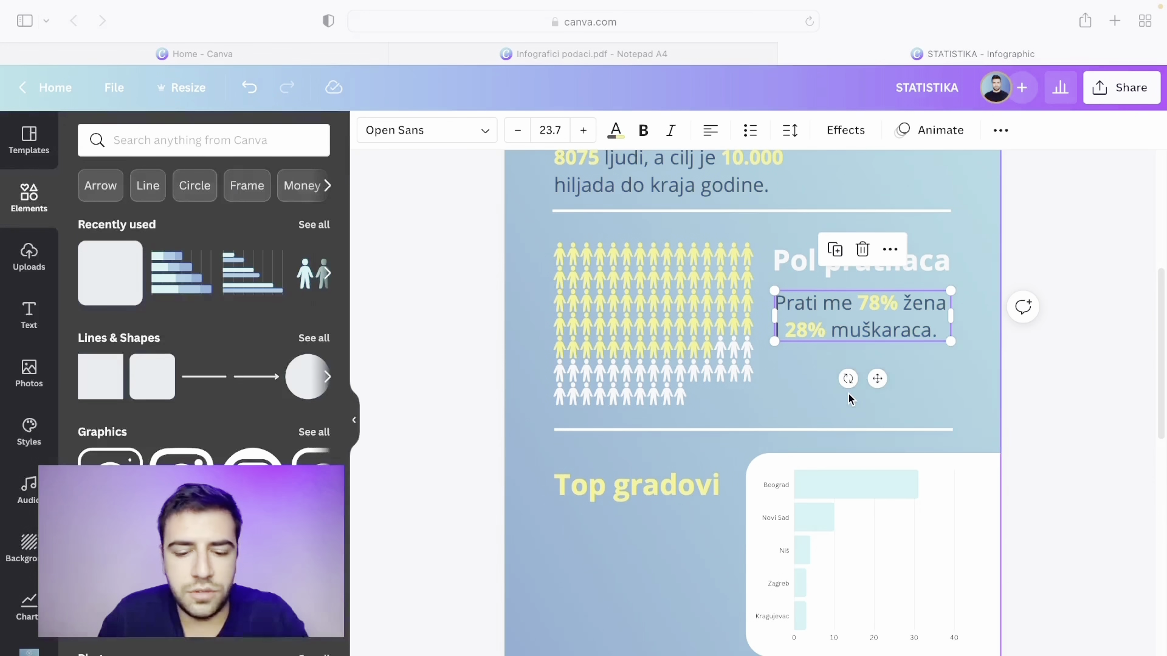
pyautogui.hotkey('ctrl', 'v')
pyautogui.moveTo(870, 340); pyautogui.dragTo(639, 555)
pyautogui.scroll(3, 657, 516)
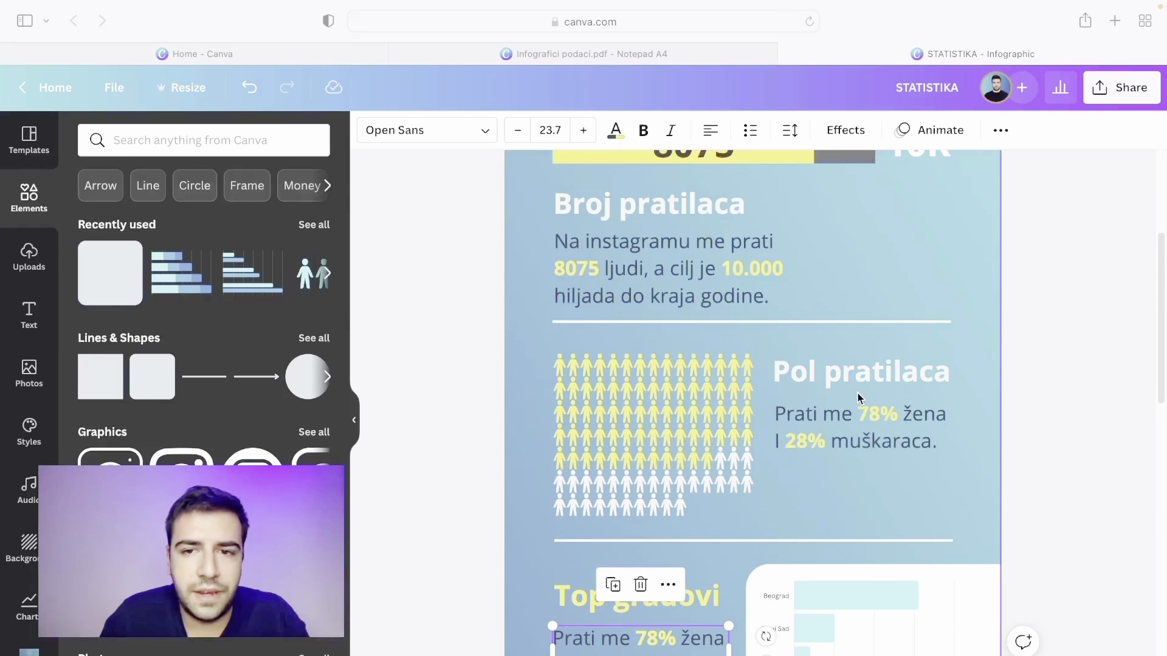
pyautogui.click(884, 375)
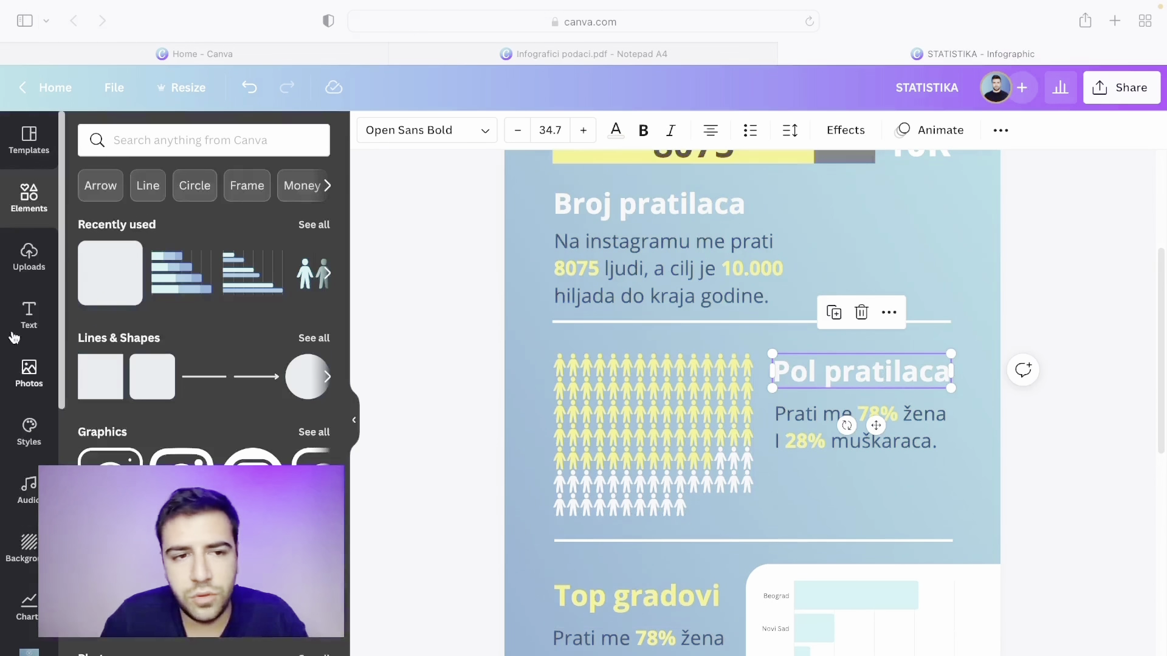
pyautogui.click(29, 314)
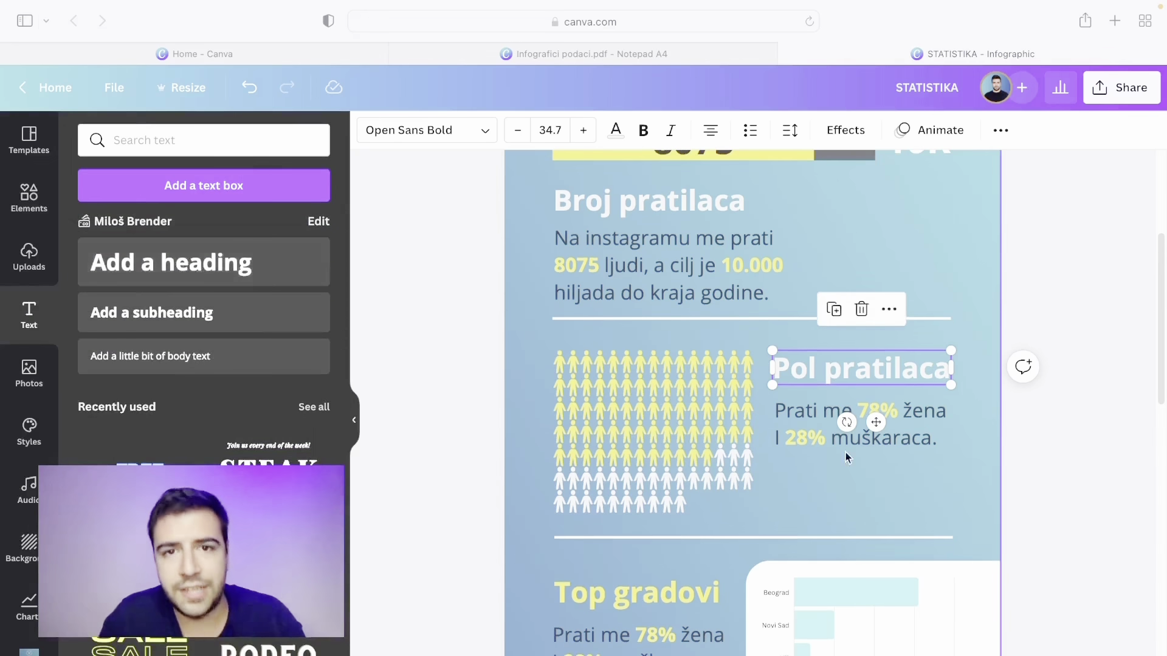
pyautogui.scroll(1, 809, 428)
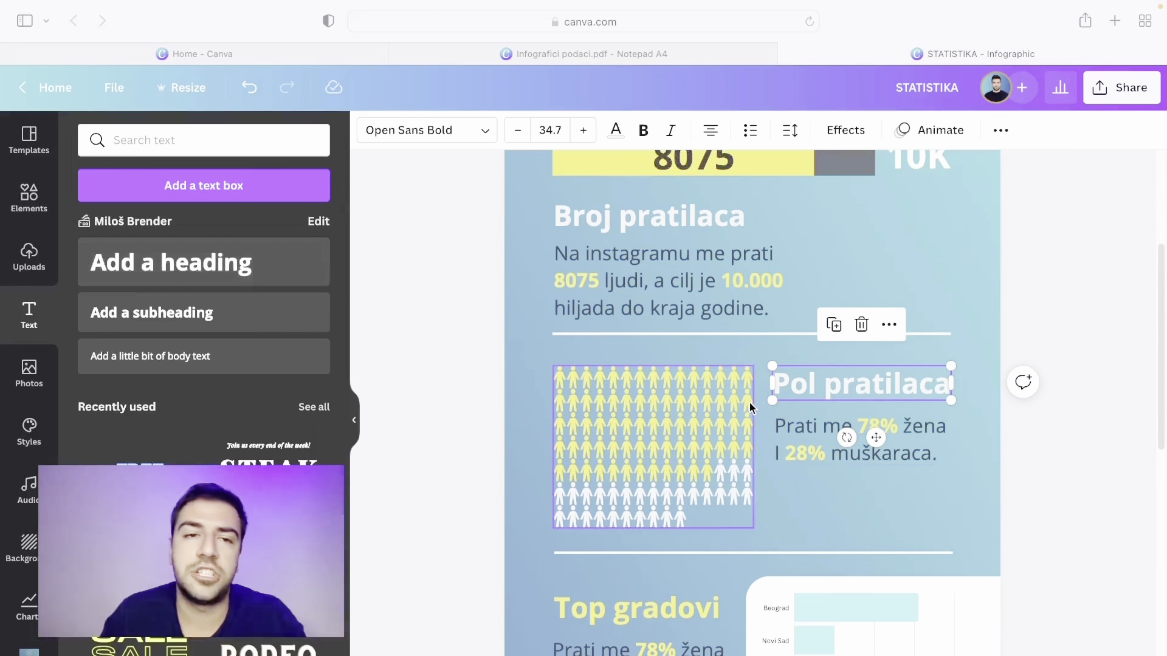
pyautogui.scroll(-1, 736, 404)
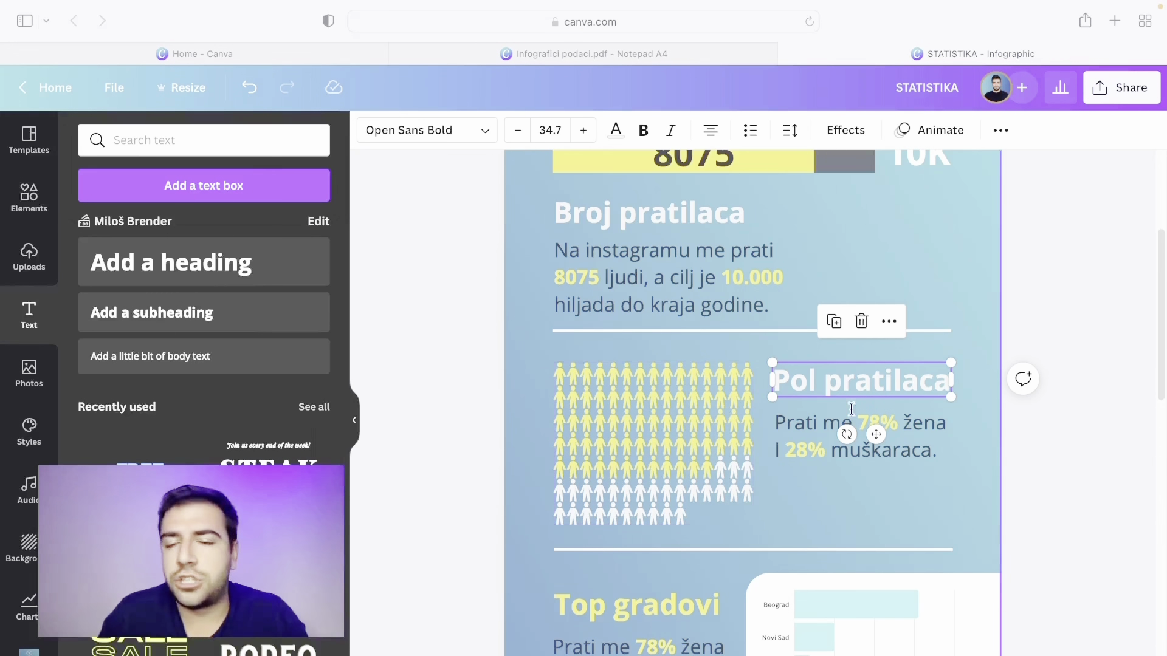
pyautogui.scroll(-3, 880, 416)
pyautogui.scroll(3, 851, 268)
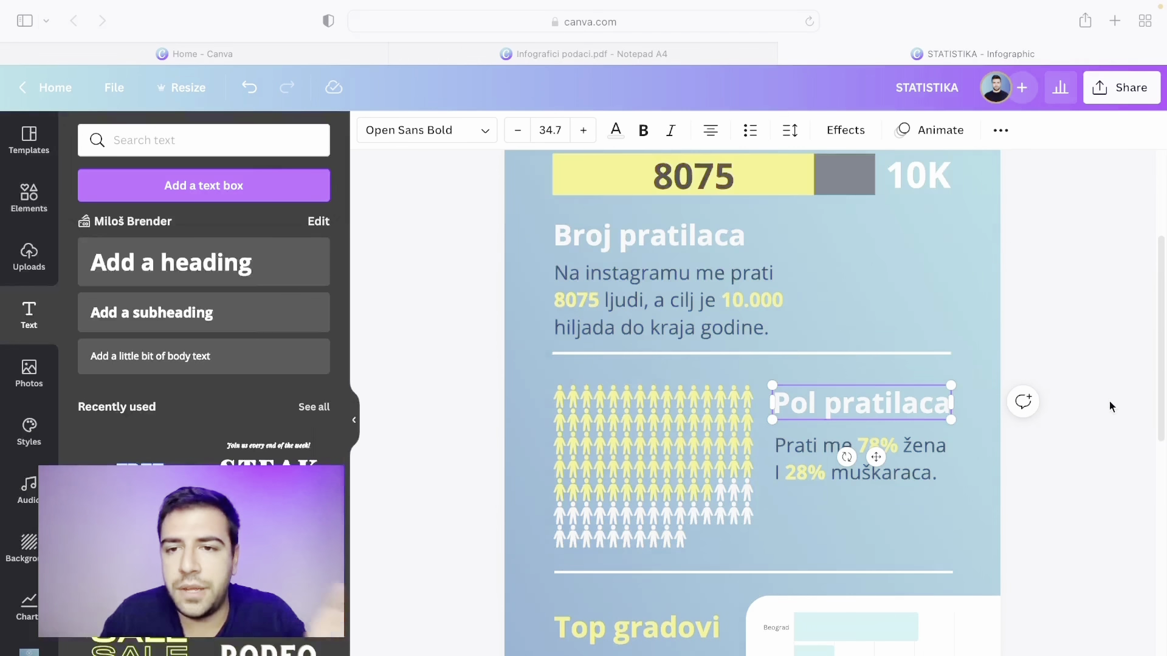
pyautogui.scroll(-4, 797, 328)
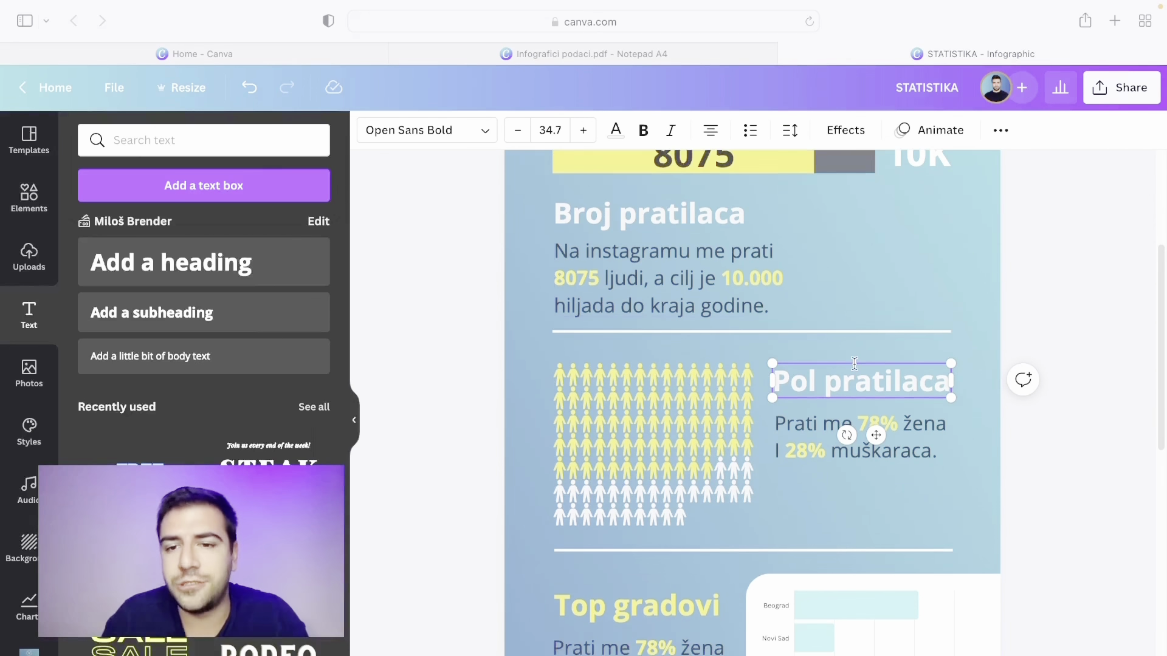
# Check the audience notes document and replace the copied paragraph's text with "Najveći broj mojih pratilaca dolazi iz ovih gradova:"
pyautogui.click(671, 564)
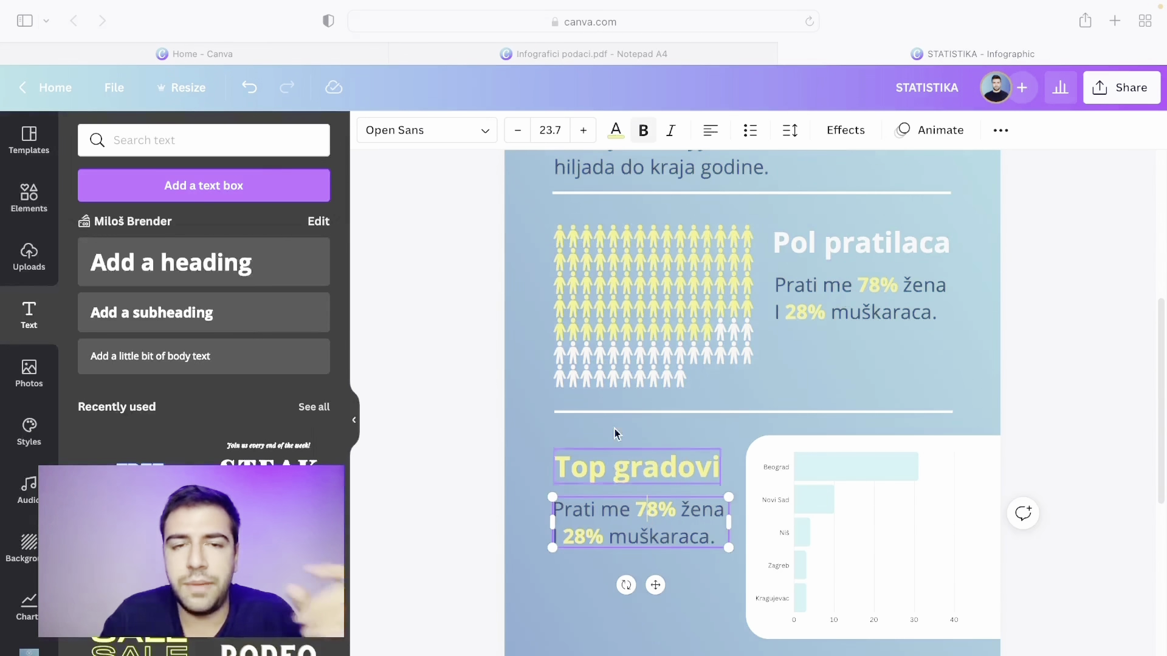
pyautogui.click(564, 53)
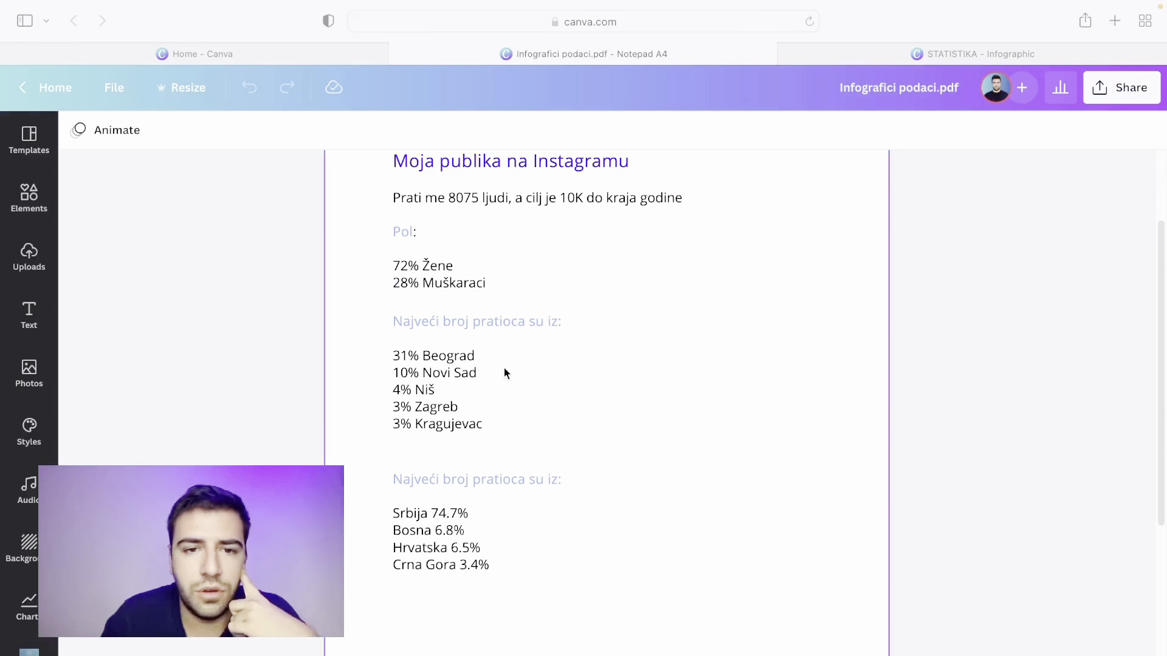
pyautogui.click(785, 54)
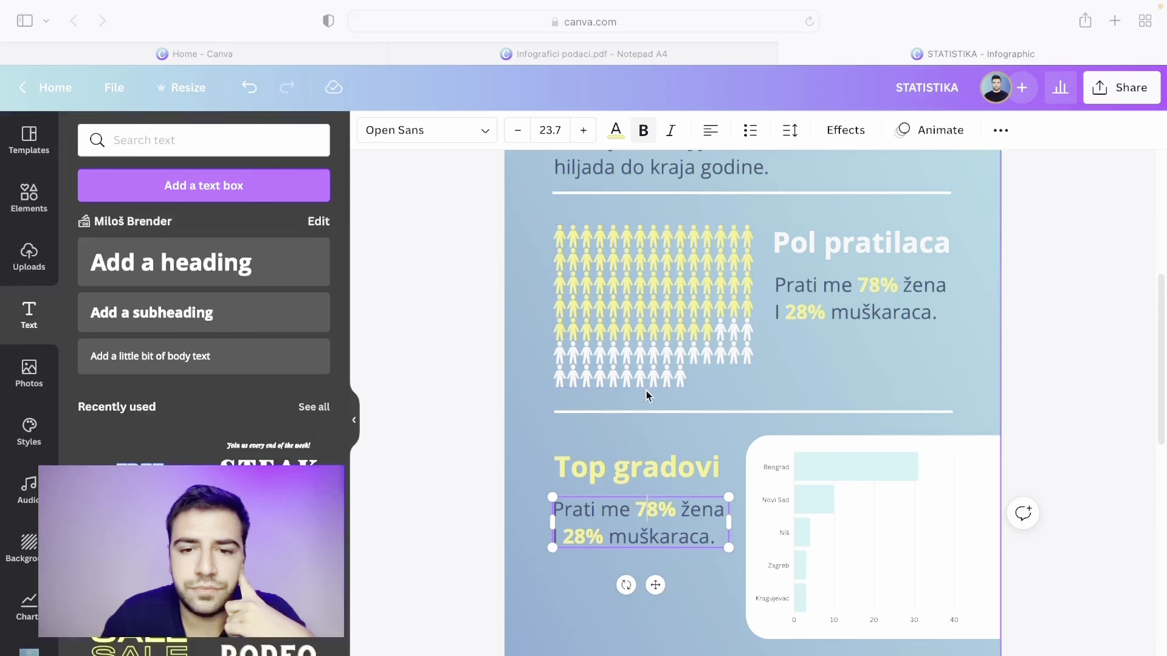
pyautogui.tripleClick(611, 511)
pyautogui.write('Na')
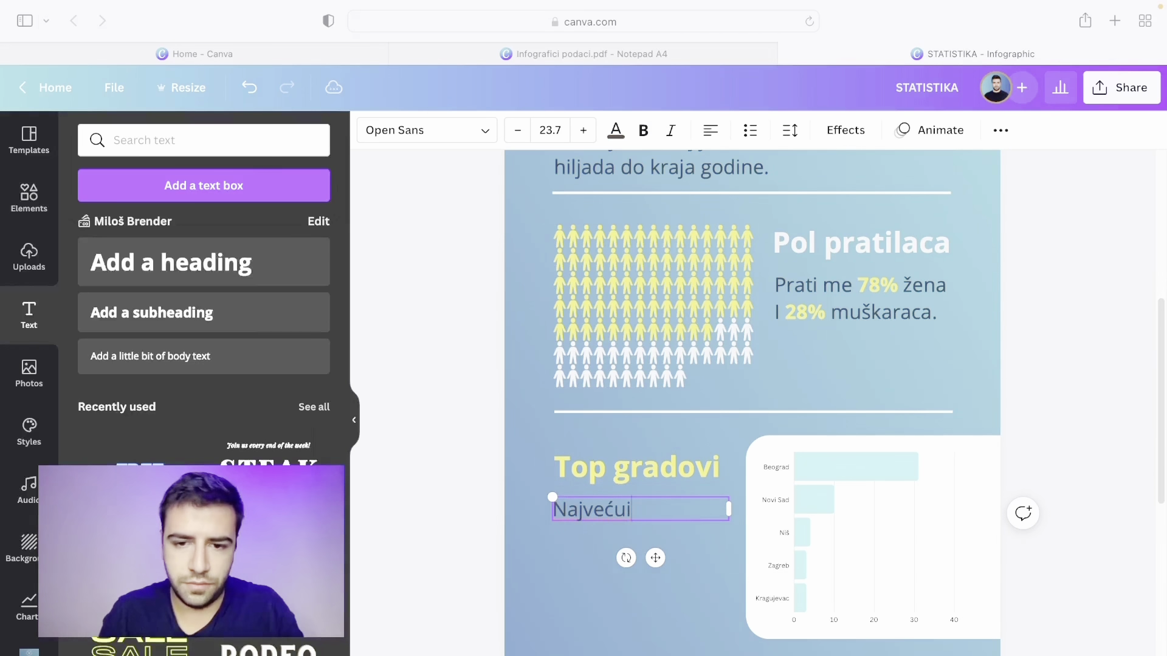
pyautogui.write('jveći broj ')
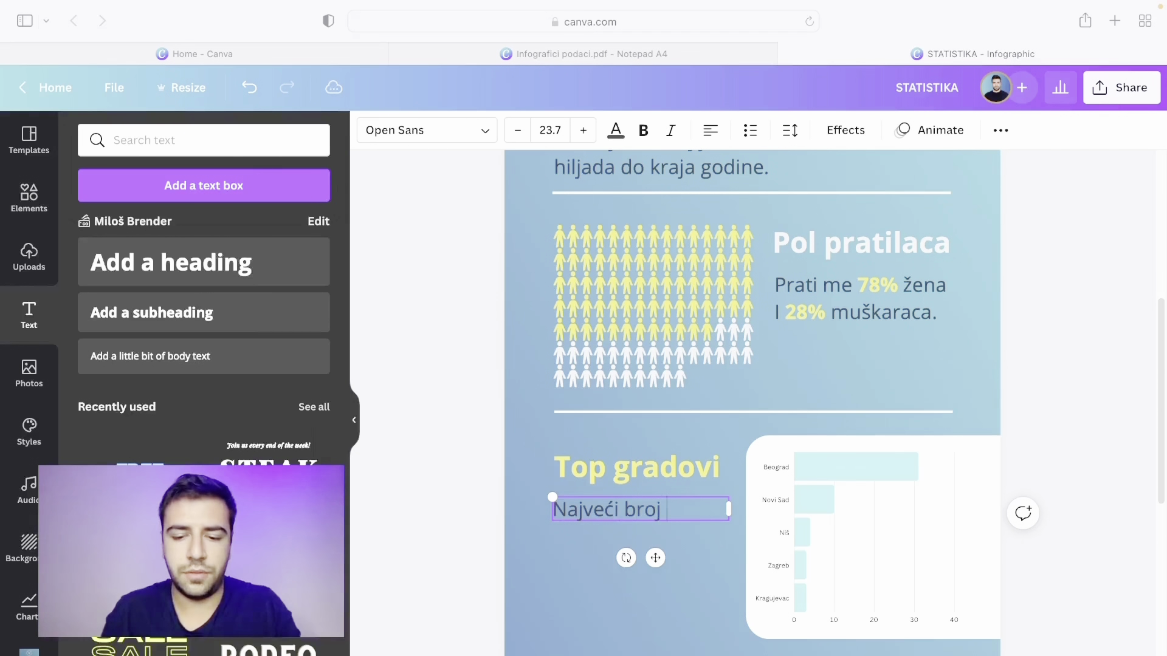
pyautogui.write('mojih pratilaca dolaz')
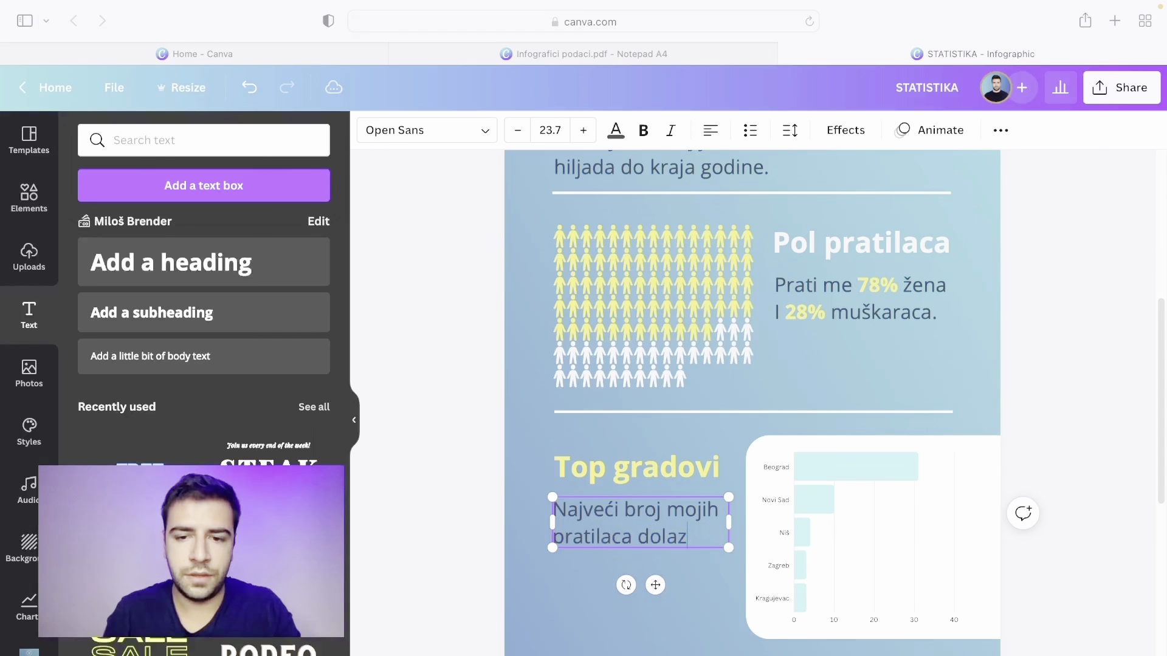
pyautogui.write('i iz ovih gradova:')
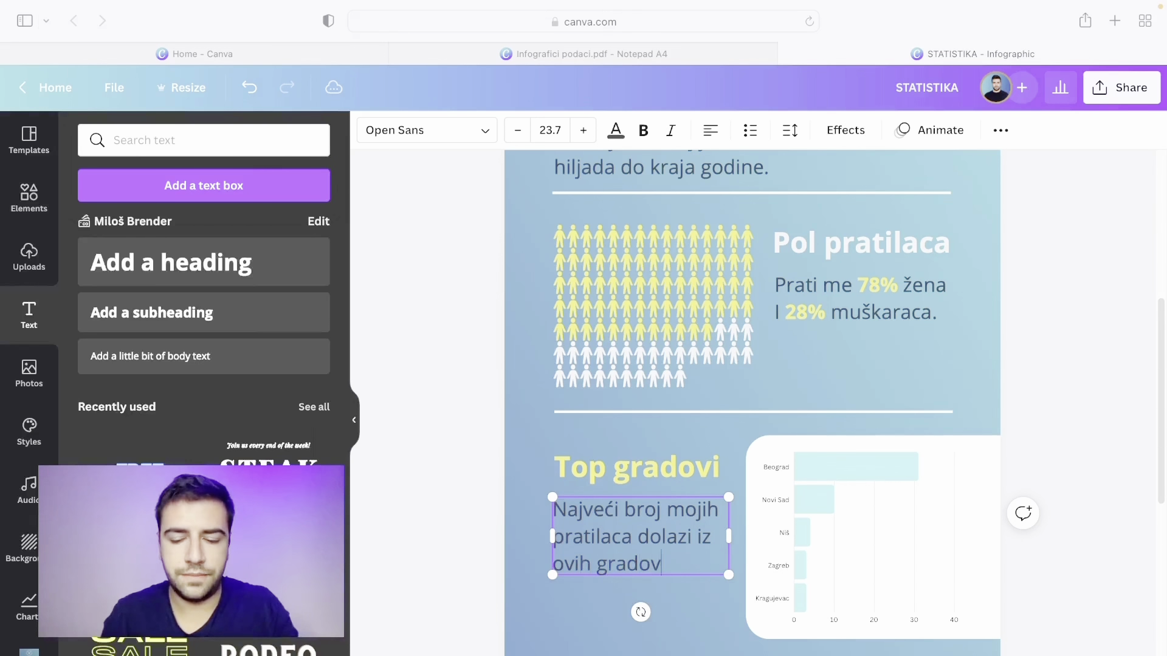
pyautogui.click(456, 350)
pyautogui.click(584, 505)
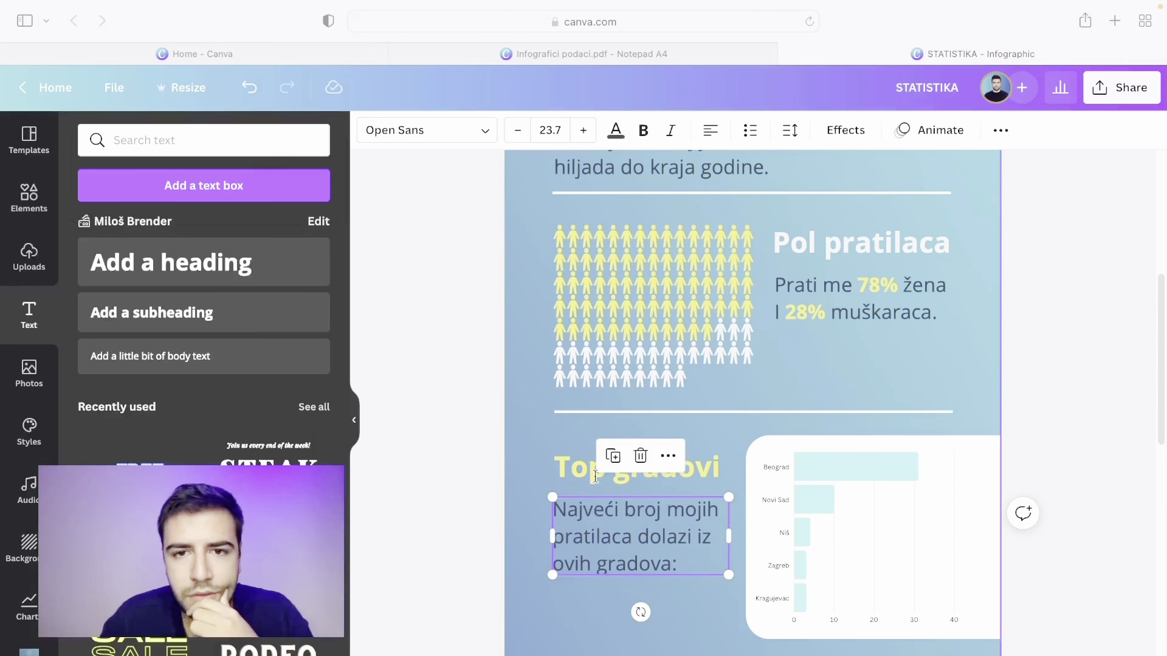
pyautogui.click(616, 131)
pyautogui.click(226, 259)
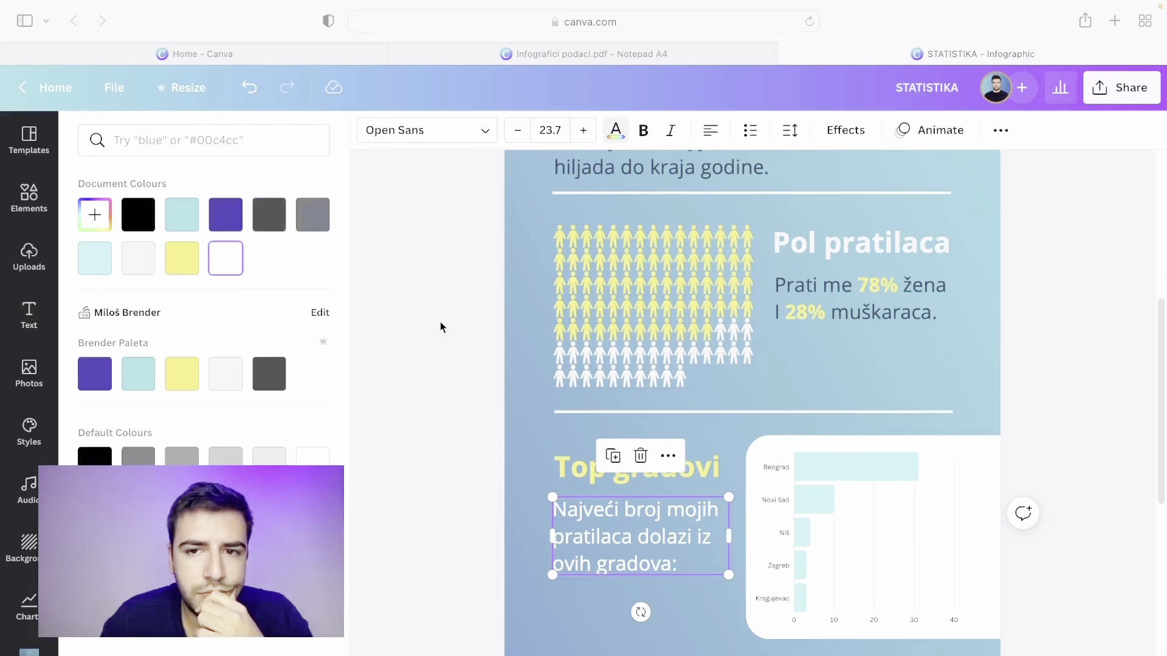
pyautogui.click(399, 336)
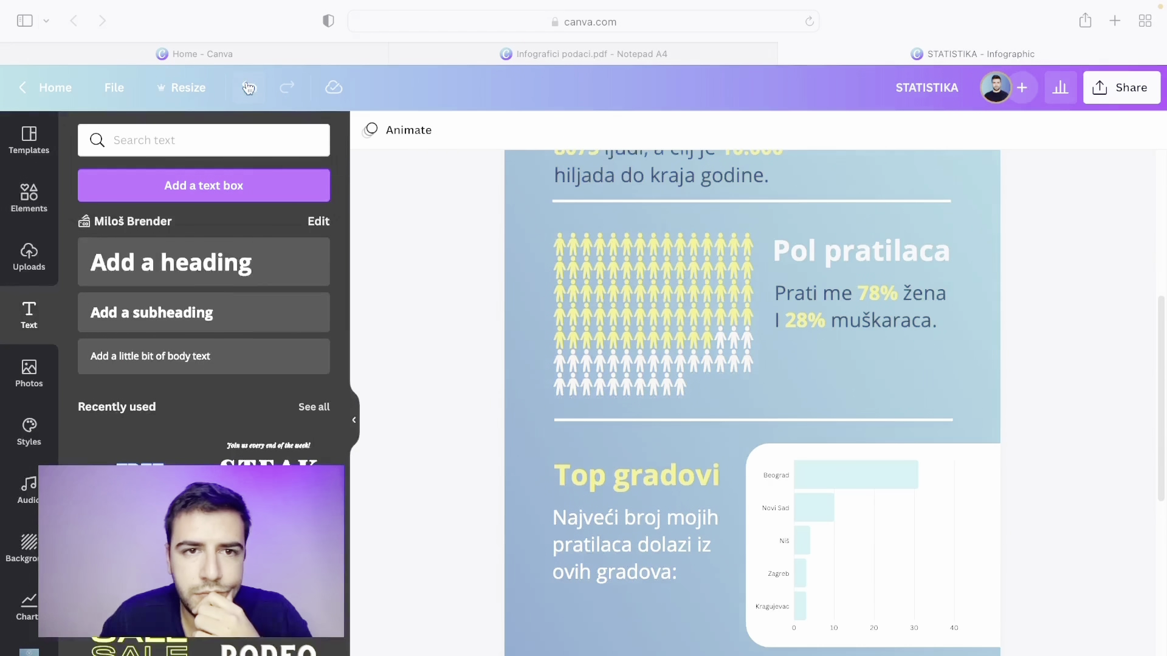
pyautogui.press('super+z')
pyautogui.moveTo(595, 539); pyautogui.dragTo(595, 533)
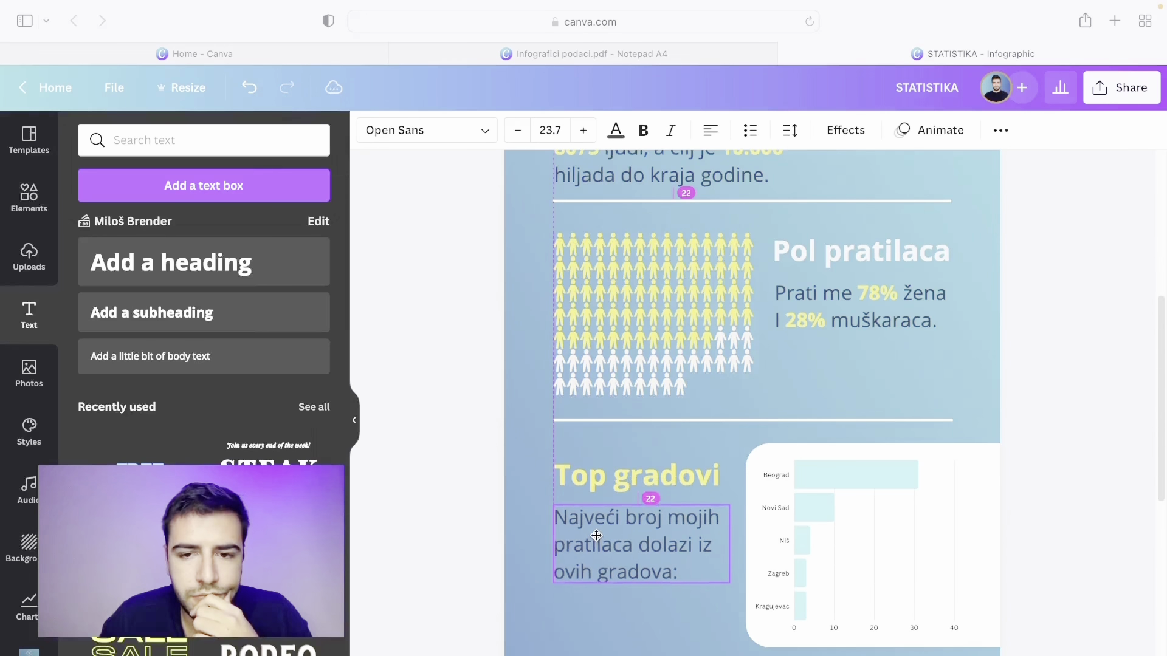
pyautogui.click(1078, 491)
# Enlarge the city chart slightly and move it a little down to centre it vertically on the white rectangle
pyautogui.scroll(-1, 997, 484)
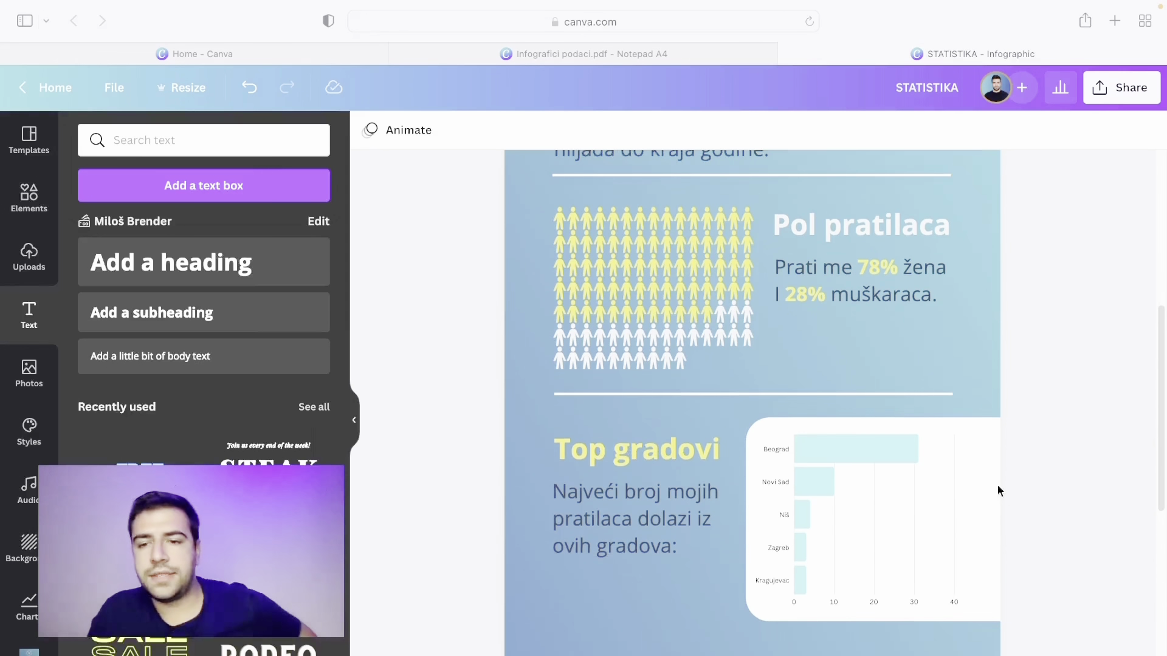
pyautogui.click(949, 481)
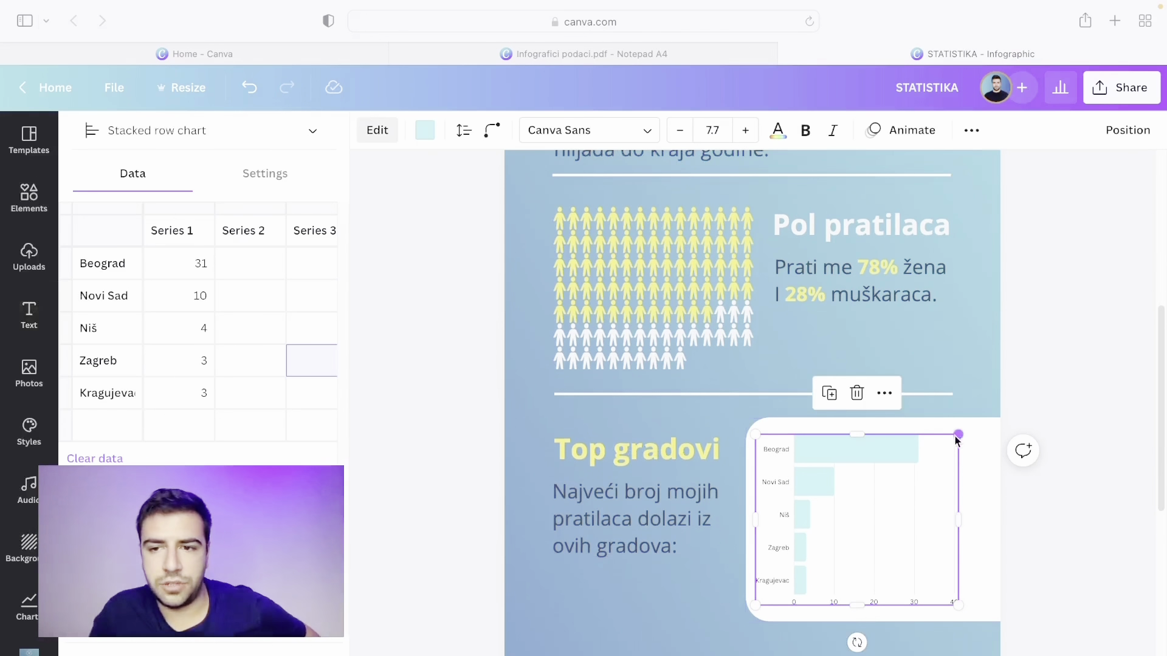
pyautogui.moveTo(959, 435)
pyautogui.mouseDown()
pyautogui.moveTo(994, 423)
pyautogui.moveTo(980, 432)
pyautogui.mouseUp()
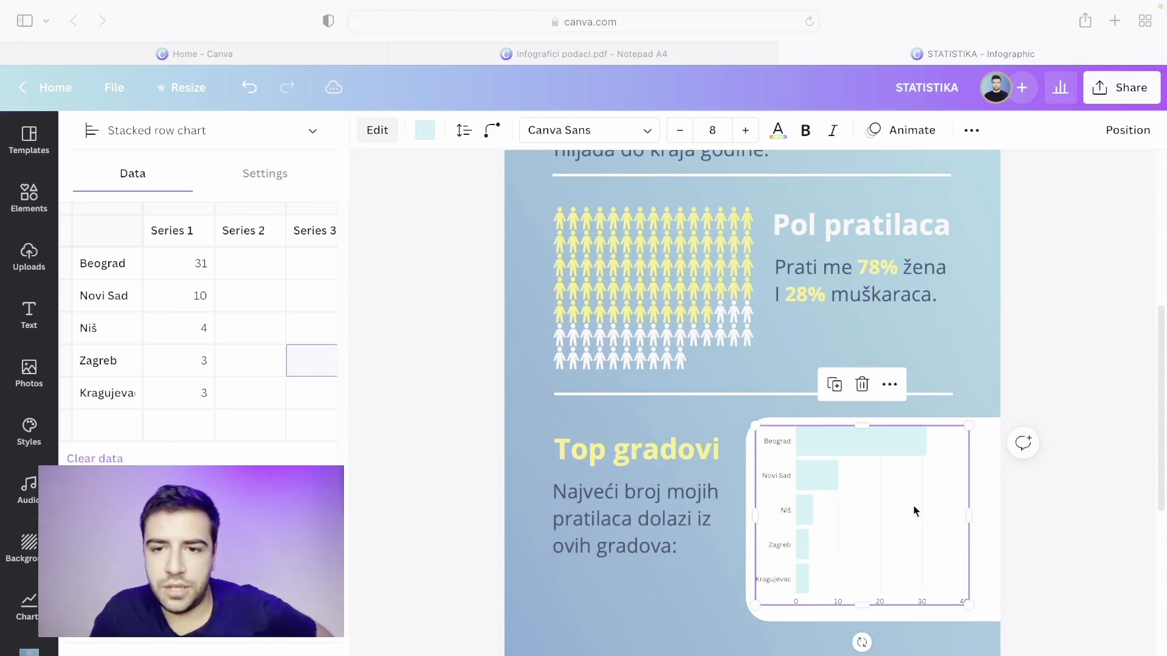
pyautogui.moveTo(913, 505); pyautogui.dragTo(919, 512)
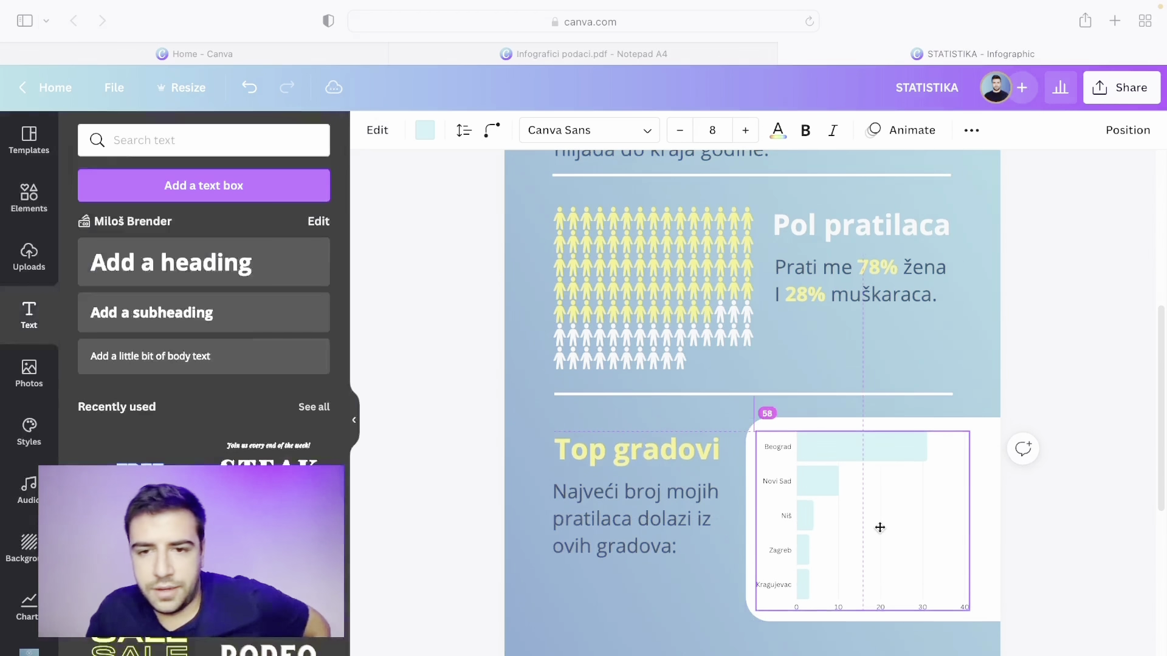
pyautogui.click(895, 524)
pyautogui.click(1114, 407)
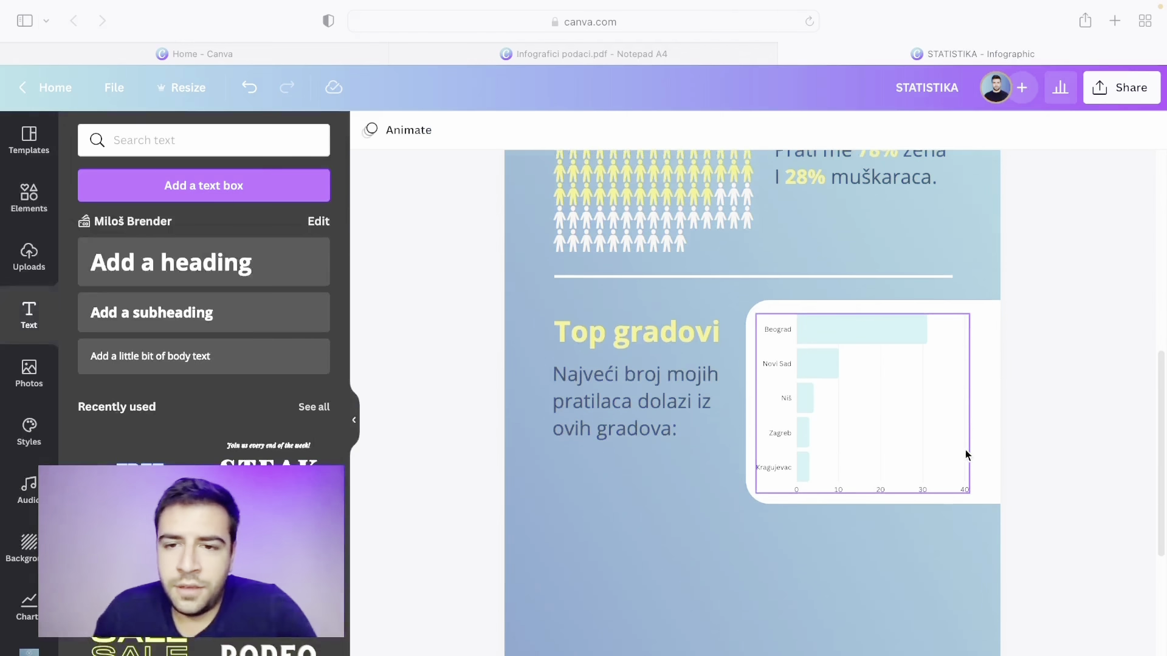
# Copy the white divider line above "Top gradovi" and place the duplicate below the city chart
pyautogui.scroll(-1, 962, 452)
pyautogui.rightClick(717, 256)
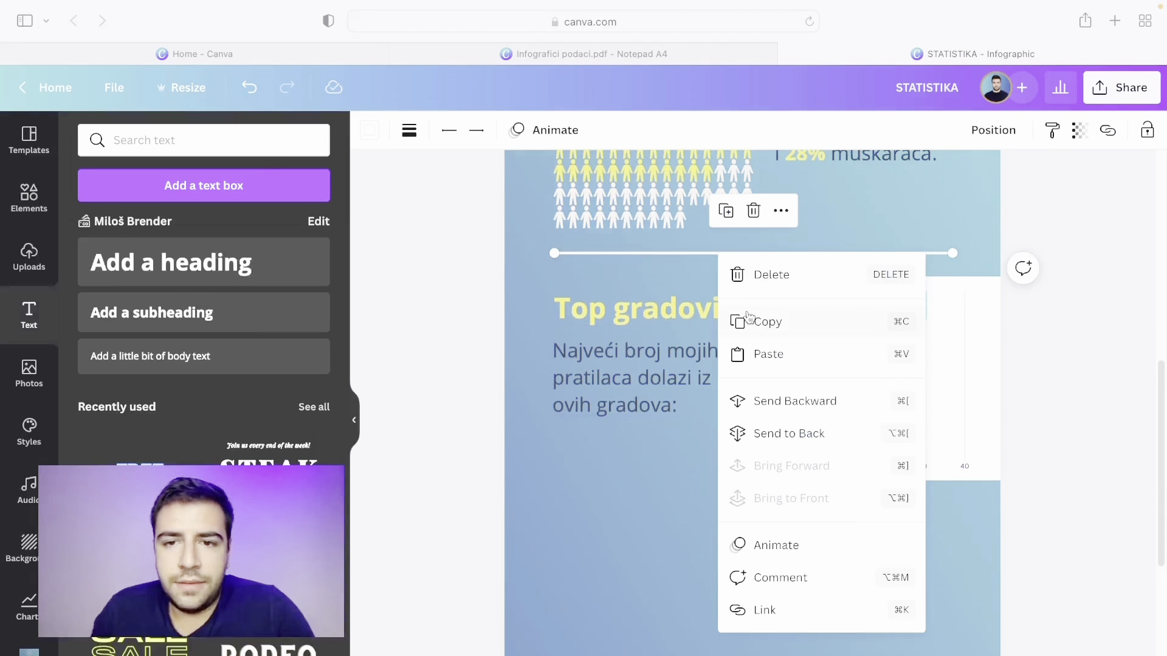
pyautogui.click(746, 319)
pyautogui.hotkey('ctrl', 'v')
pyautogui.moveTo(779, 300); pyautogui.dragTo(771, 539)
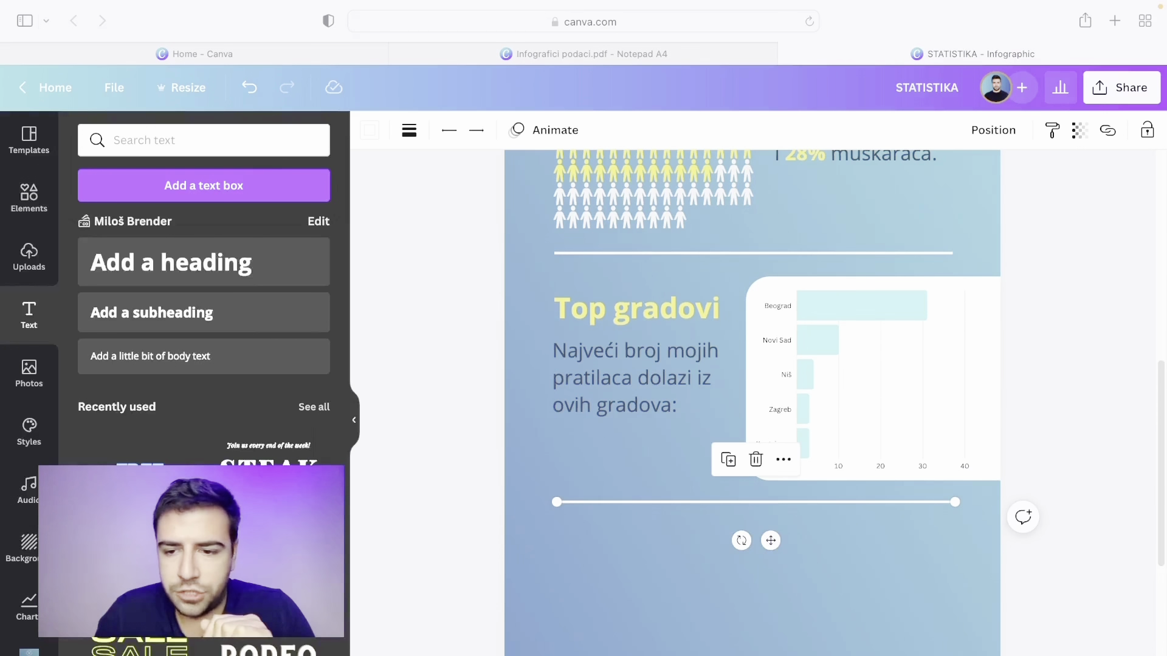
# Make the white rounded rectangle behind the city chart partly transparent
pyautogui.scroll(-5, 771, 539)
pyautogui.scroll(5, 771, 539)
pyautogui.scroll(-3, 820, 482)
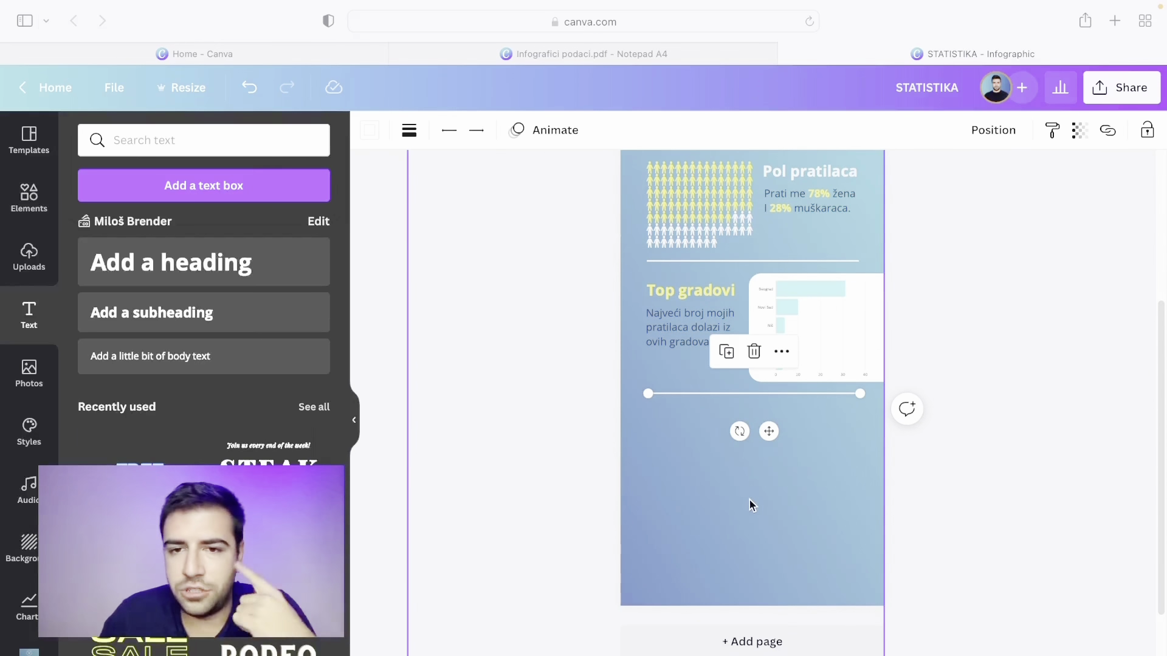
pyautogui.scroll(-3, 752, 377)
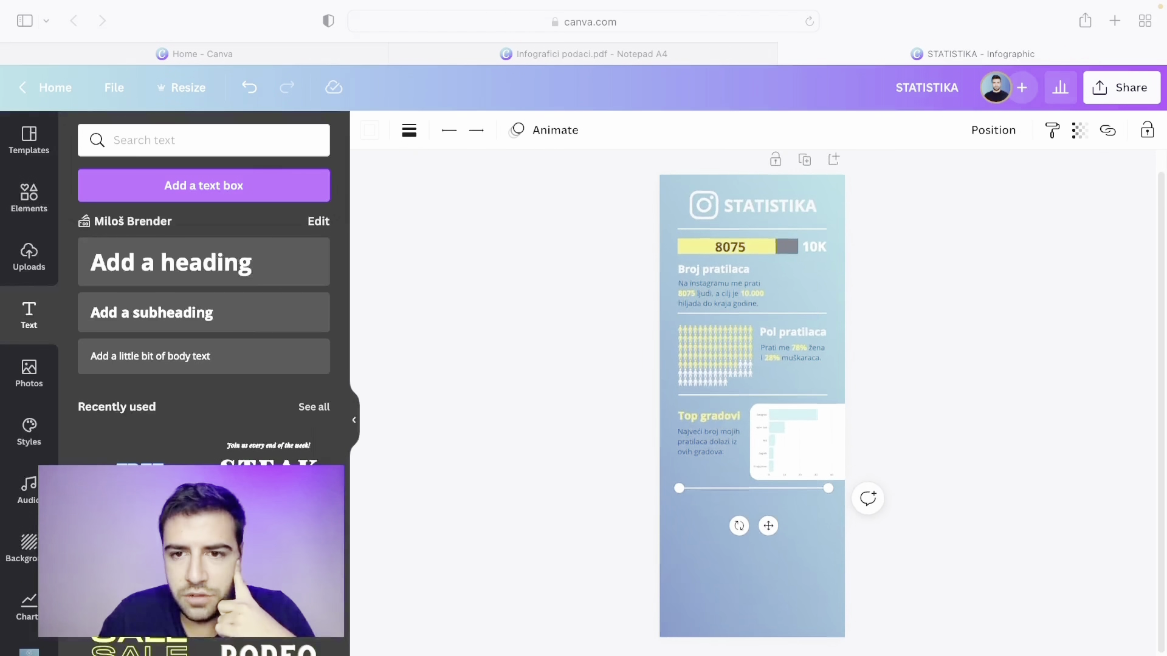
pyautogui.scroll(4, 752, 377)
pyautogui.click(914, 432)
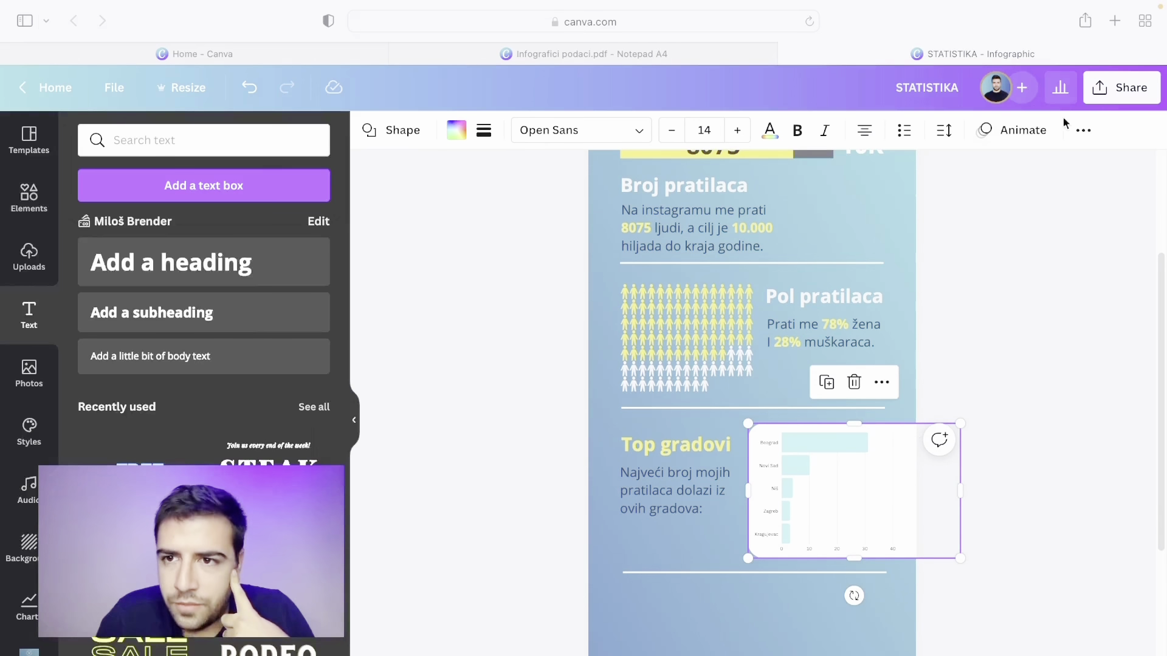
pyautogui.click(1083, 130)
pyautogui.click(1008, 170)
pyautogui.moveTo(960, 243); pyautogui.dragTo(947, 243)
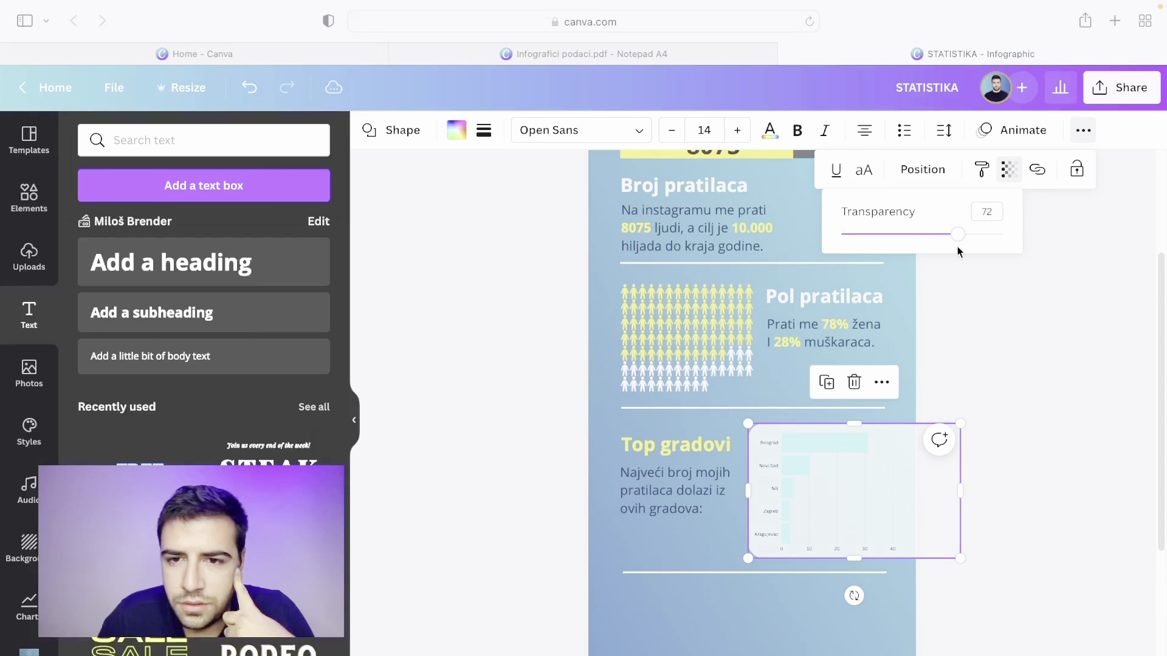
pyautogui.moveTo(961, 251)
pyautogui.mouseDown()
pyautogui.moveTo(1001, 245)
pyautogui.moveTo(961, 258)
pyautogui.mouseUp()
# Try several brand palette colours on the city chart's bars and settle on the light teal
pyautogui.doubleClick(795, 472)
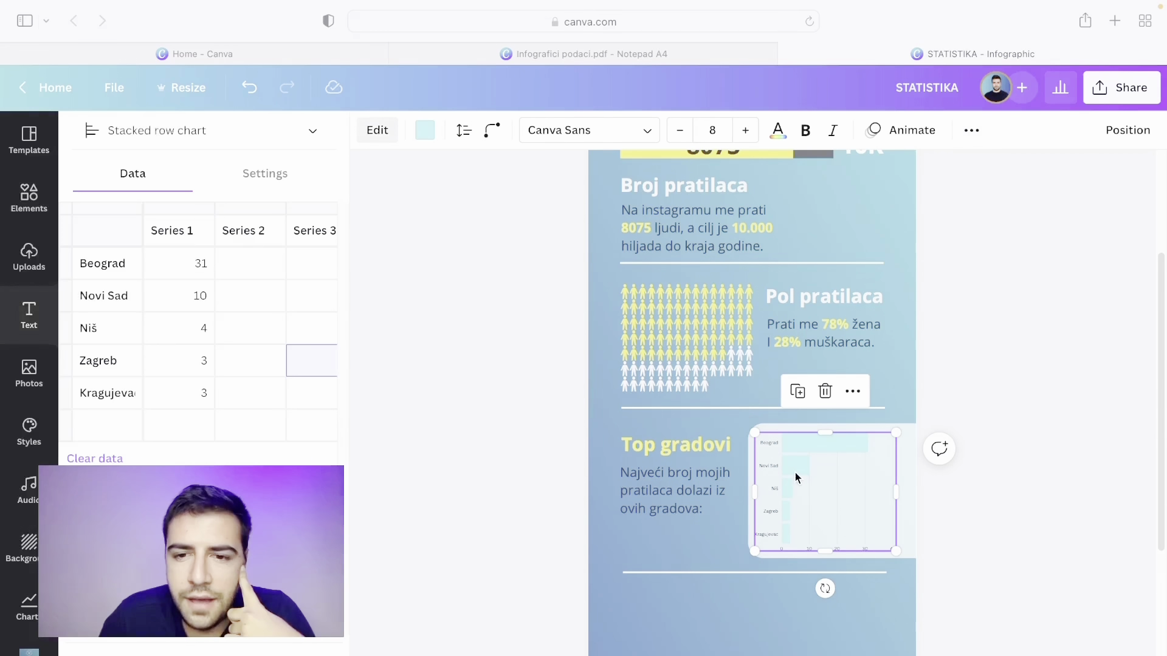
pyautogui.click(422, 135)
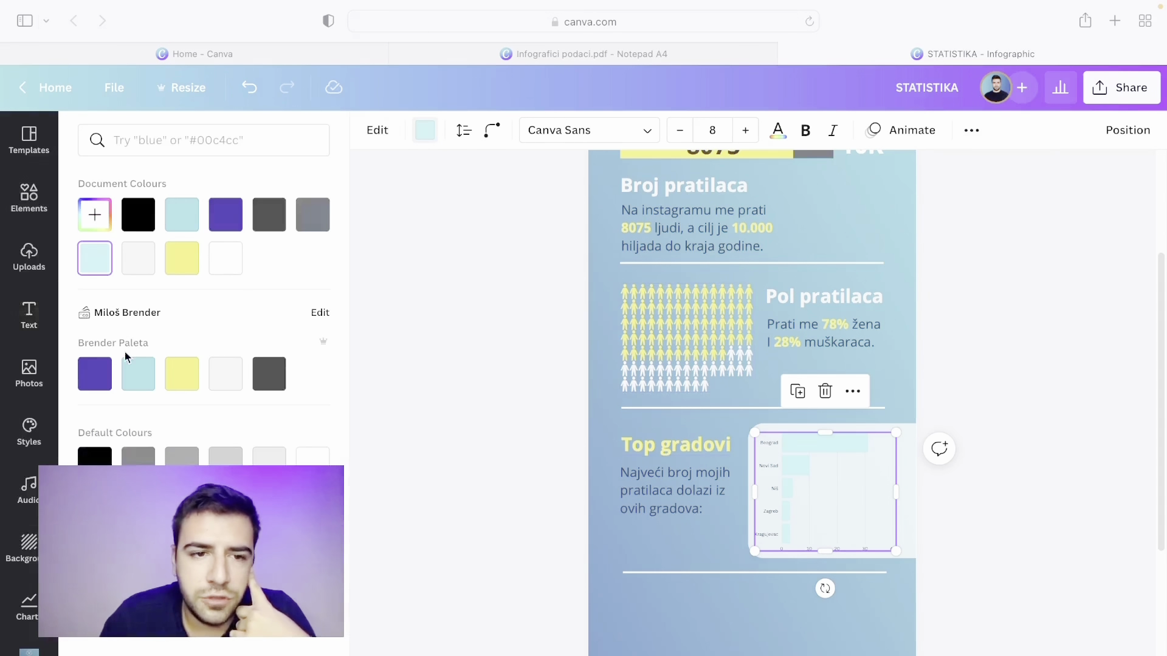
pyautogui.click(99, 371)
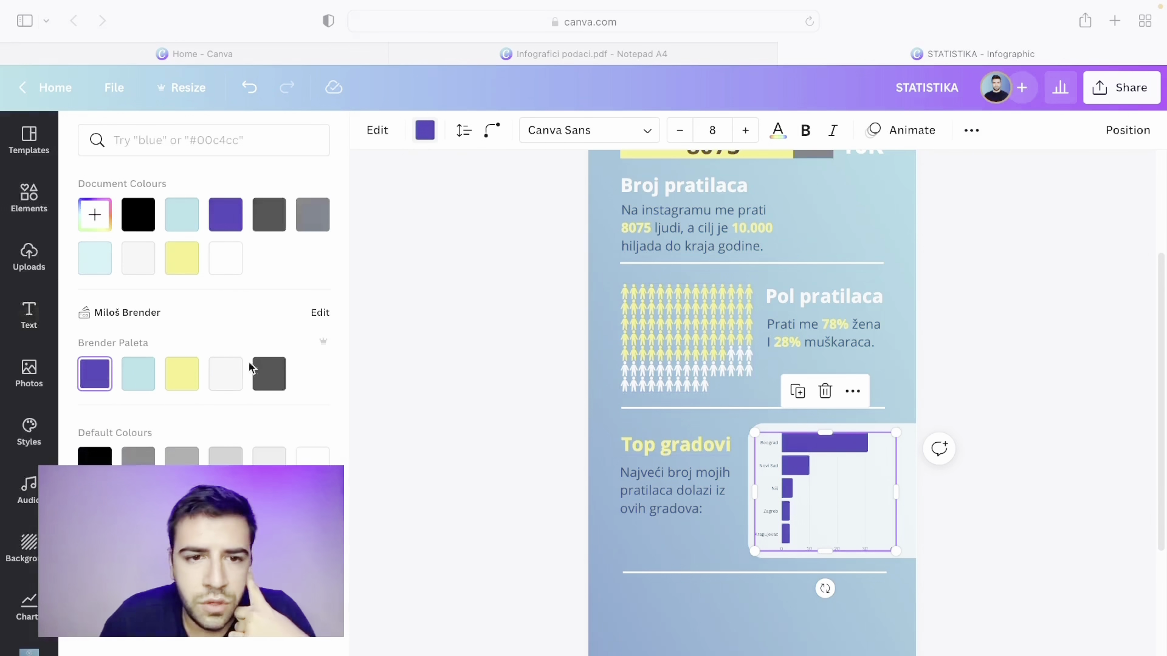
pyautogui.click(276, 375)
pyautogui.click(182, 380)
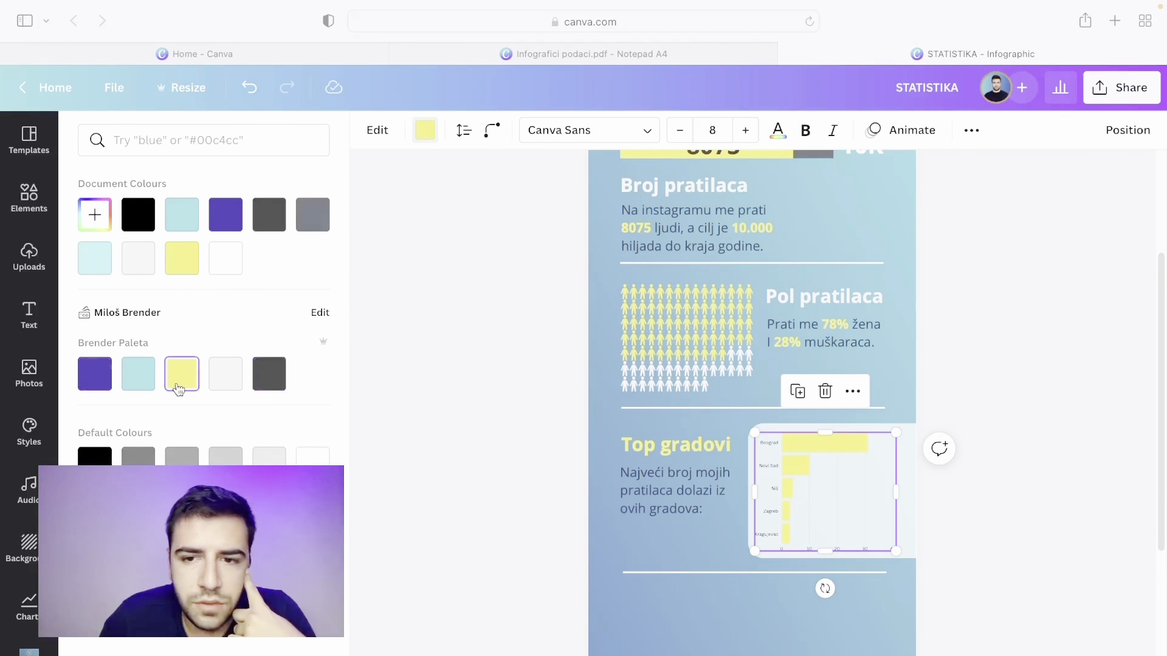
pyautogui.click(137, 386)
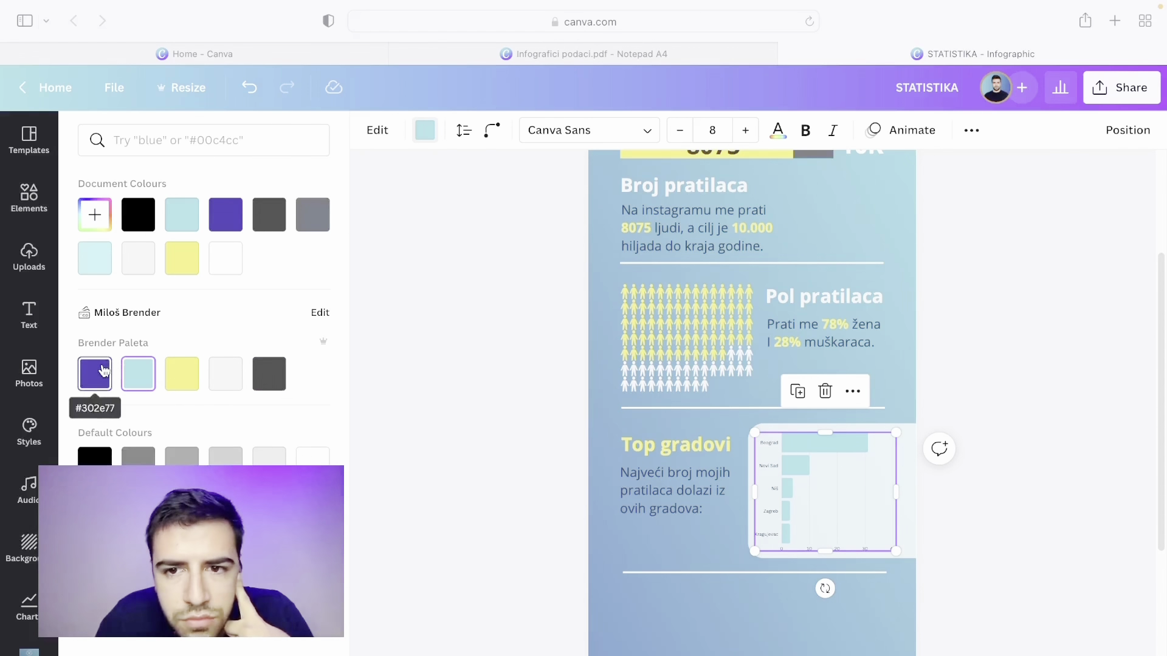
pyautogui.click(511, 356)
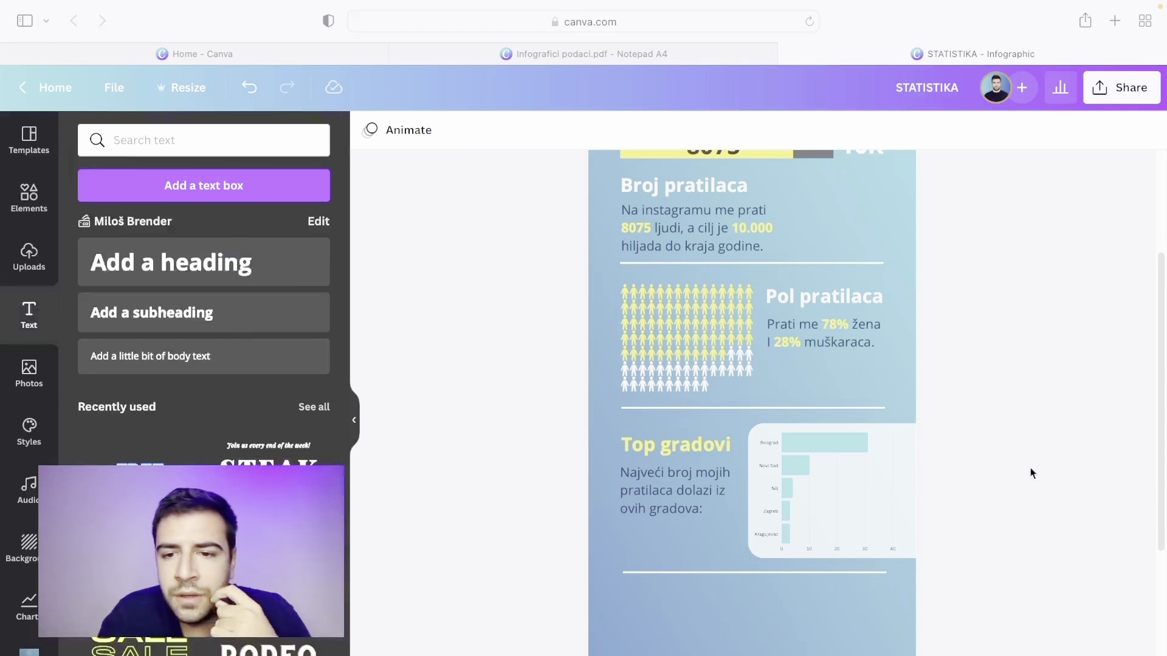
# Review the infographic from the "STATISTIKA" header to the empty area at its end, comparing section styling and remaining space
pyautogui.scroll(-3, 1031, 473)
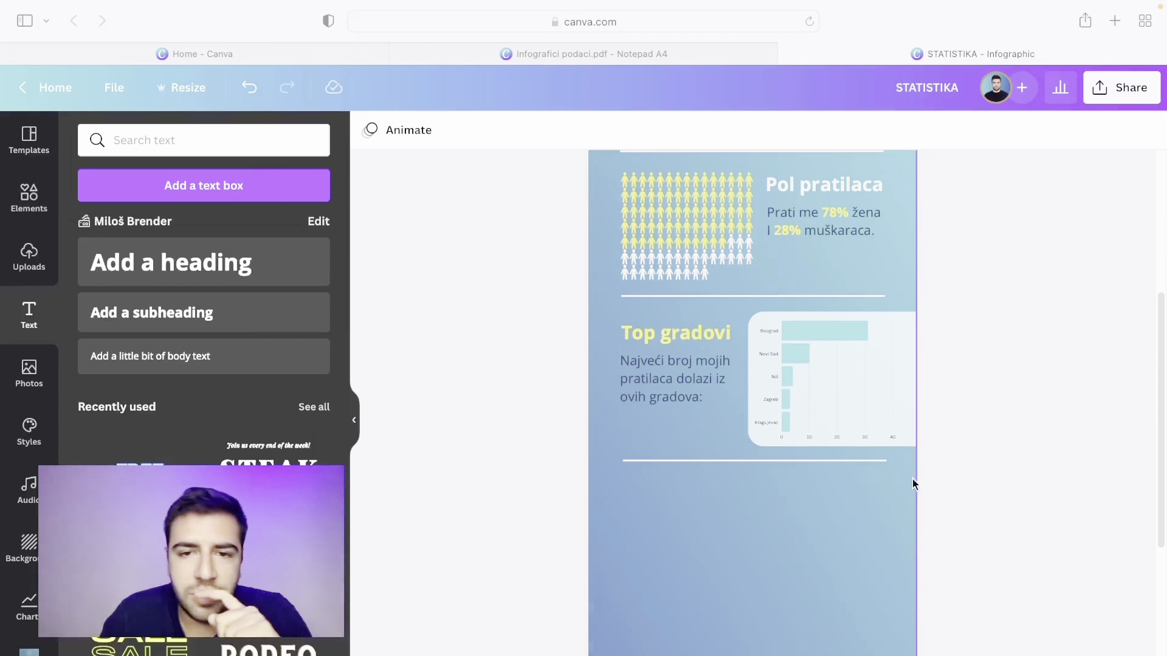
pyautogui.scroll(5, 684, 409)
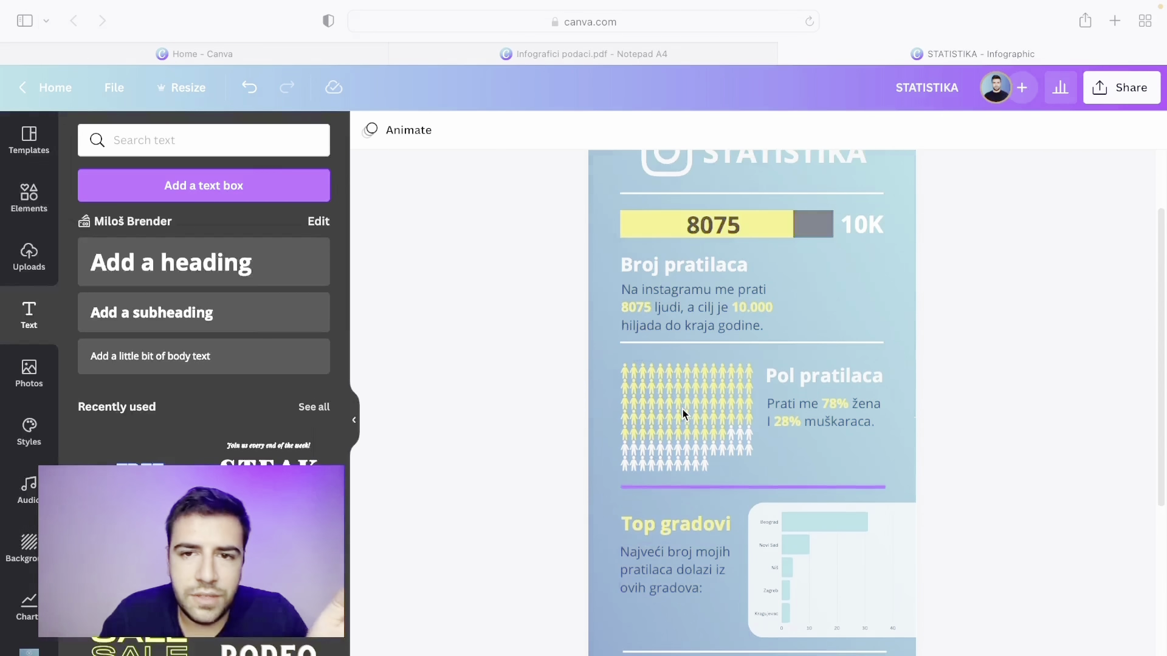
pyautogui.scroll(3, 868, 239)
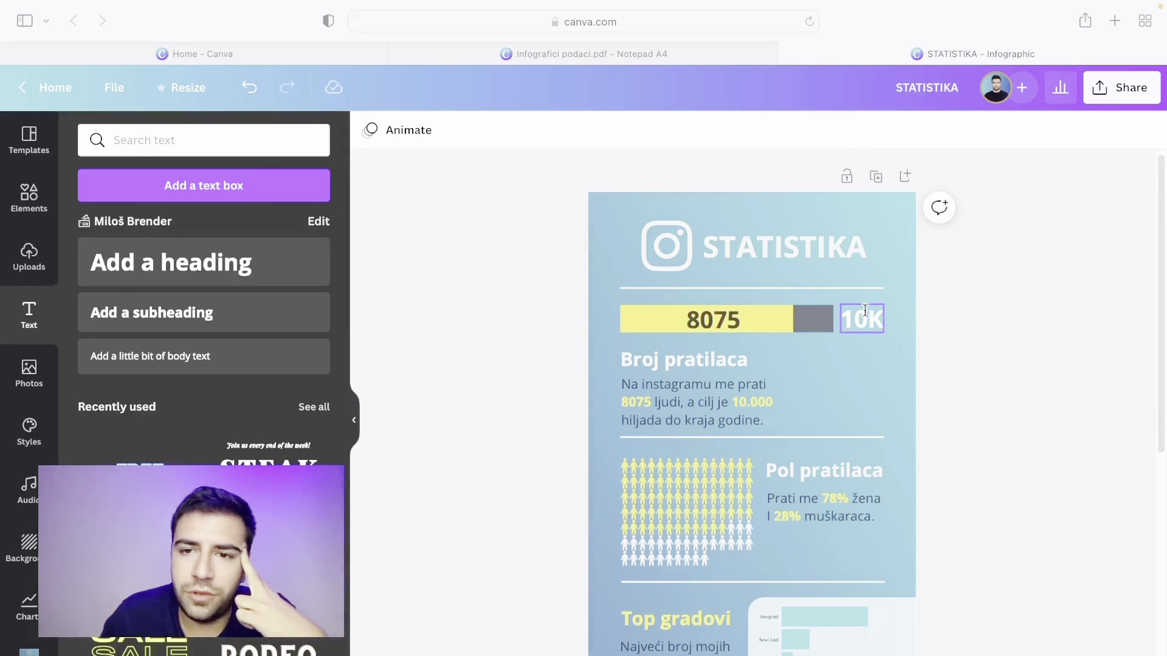
pyautogui.scroll(-5, 858, 316)
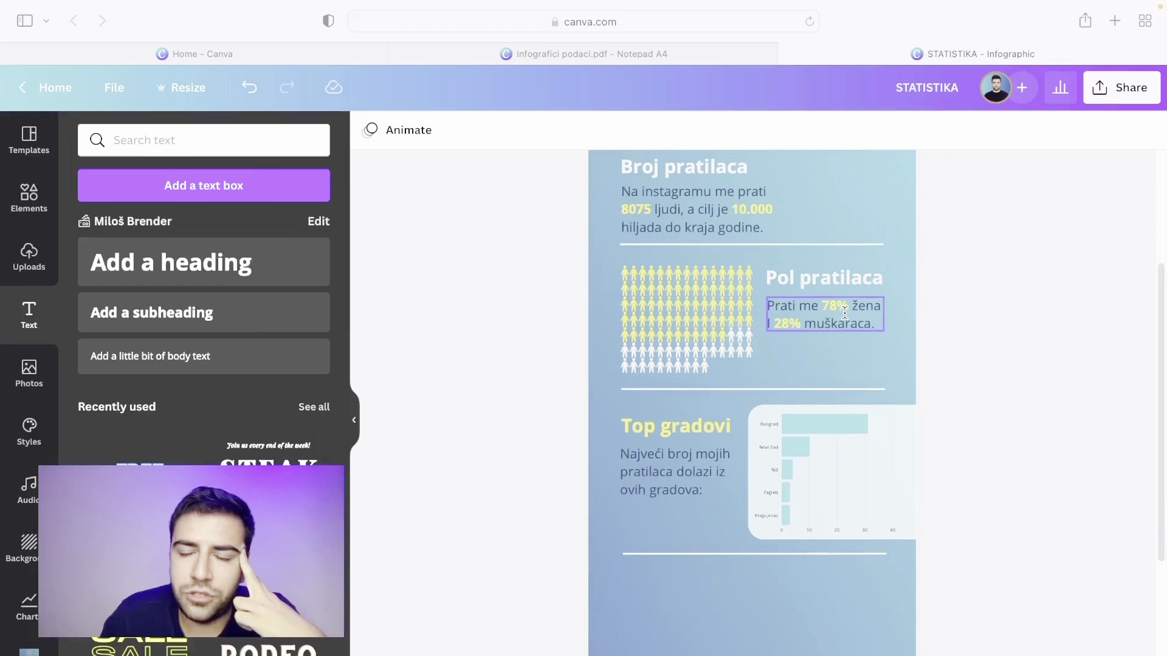
pyautogui.scroll(4, 905, 229)
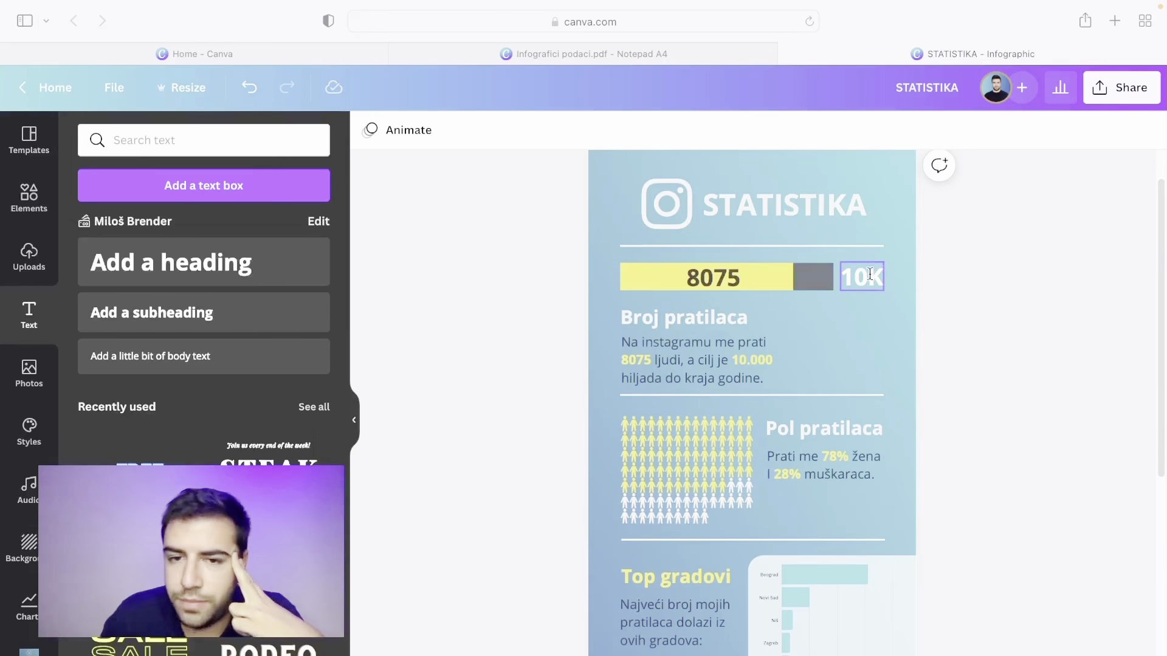
pyautogui.scroll(-7, 871, 274)
pyautogui.scroll(-3, 633, 422)
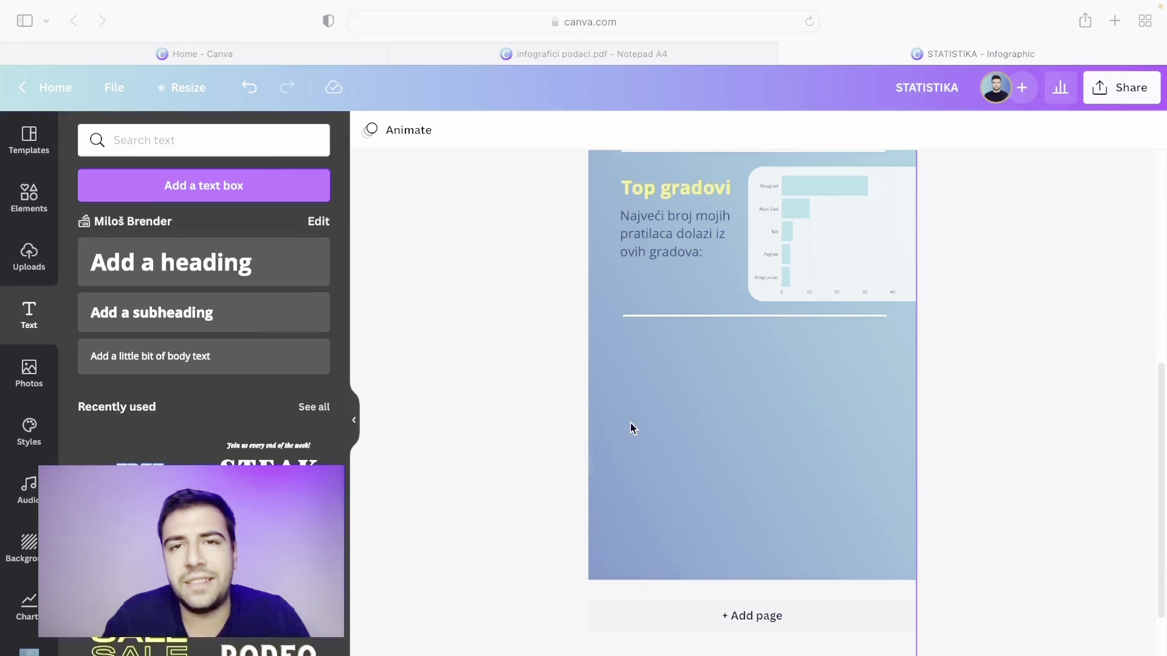
pyautogui.scroll(3, 630, 423)
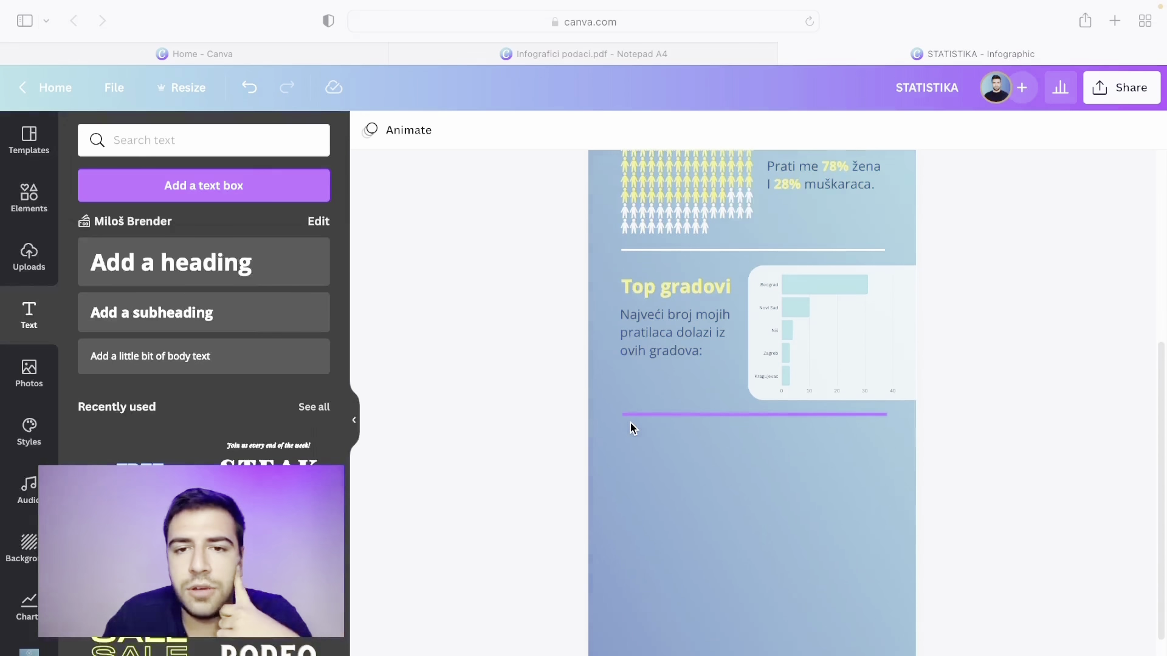
# Recolour the paragraph under "Top gradovi" with the off-white of the brand palette
pyautogui.click(677, 335)
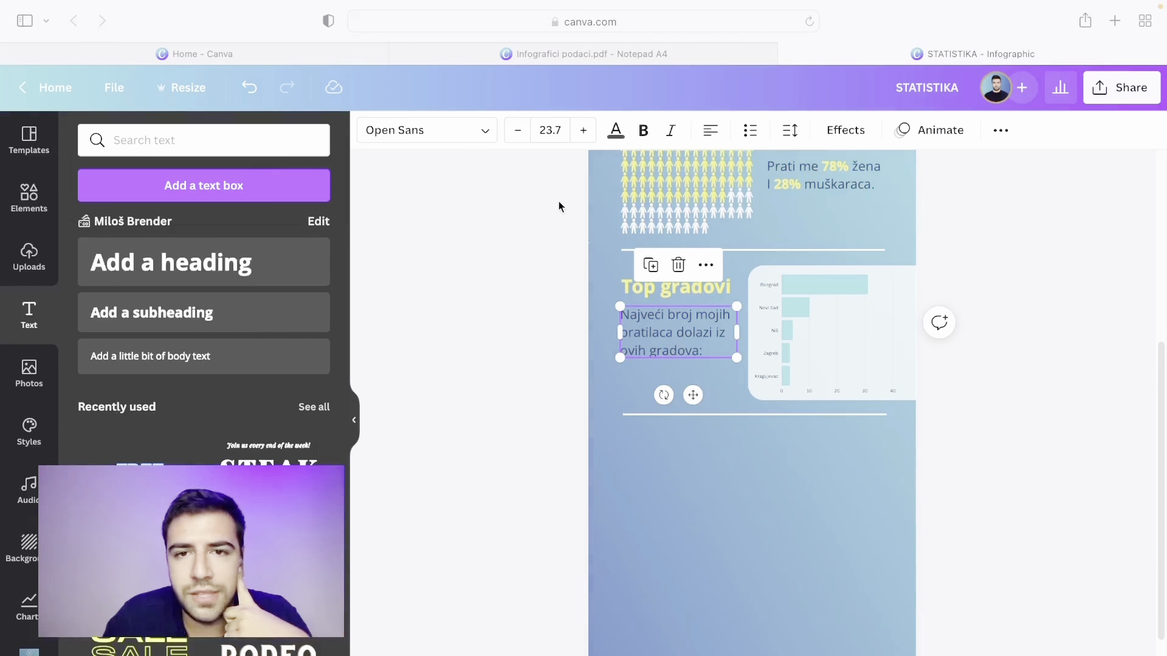
pyautogui.click(617, 139)
pyautogui.click(182, 258)
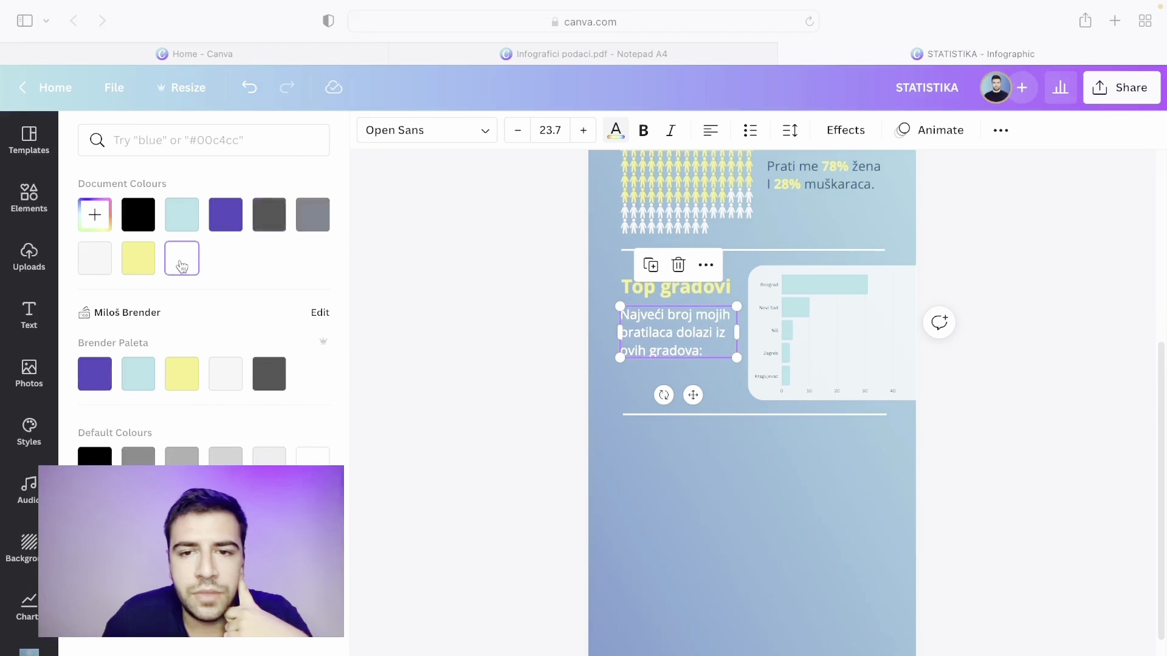
pyautogui.click(225, 374)
pyautogui.press('Escape')
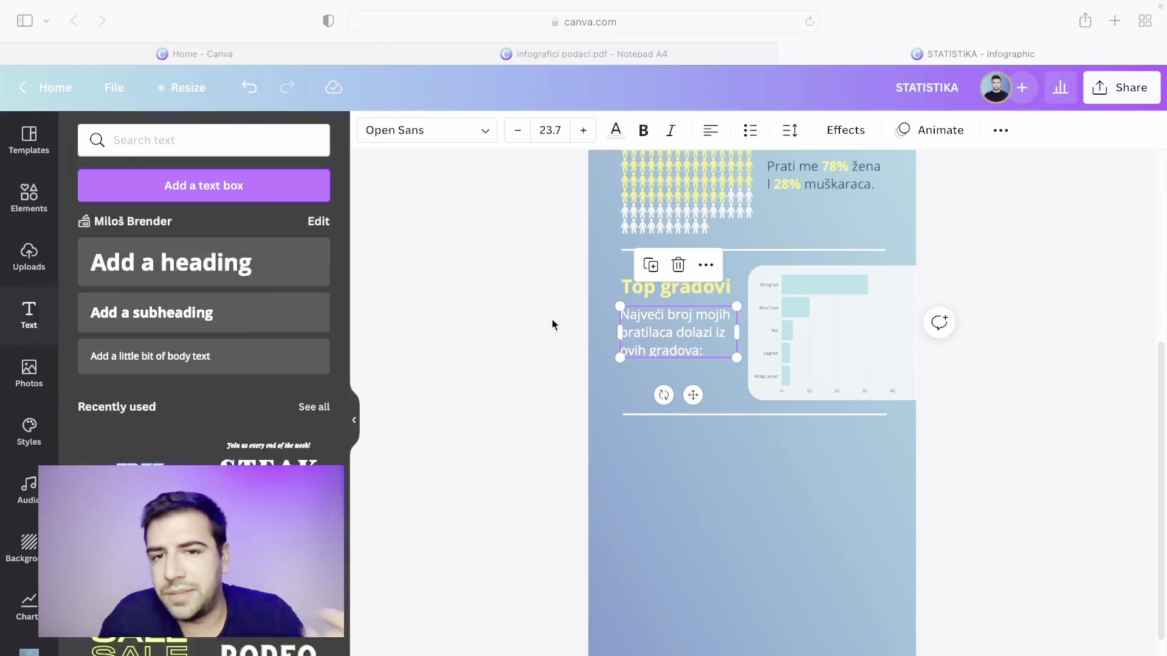
# Check the follower percentages by country in the "Infografici podaci.pdf" notes document and return to the infographic
pyautogui.scroll(-1, 608, 386)
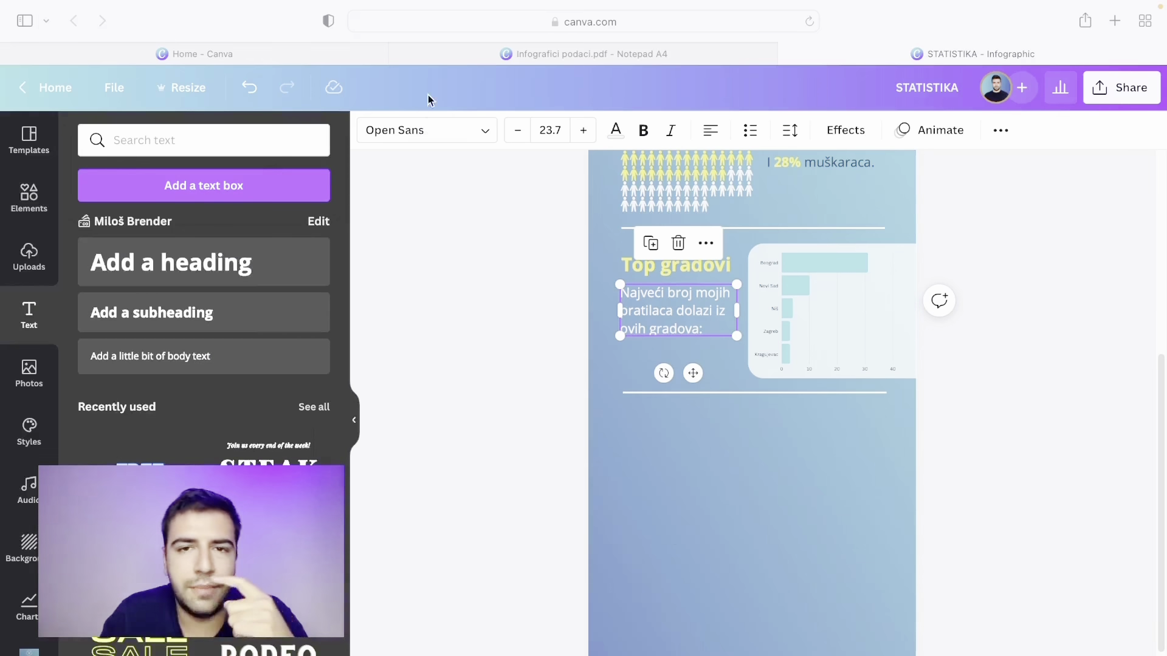
pyautogui.click(515, 55)
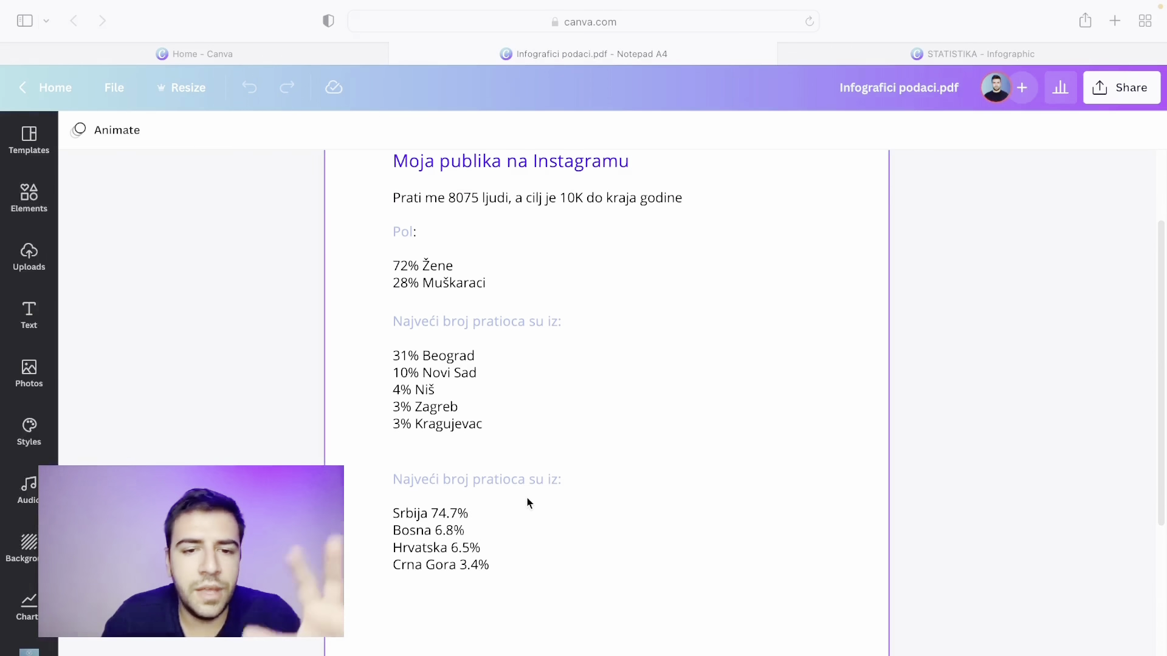
pyautogui.scroll(-2, 527, 498)
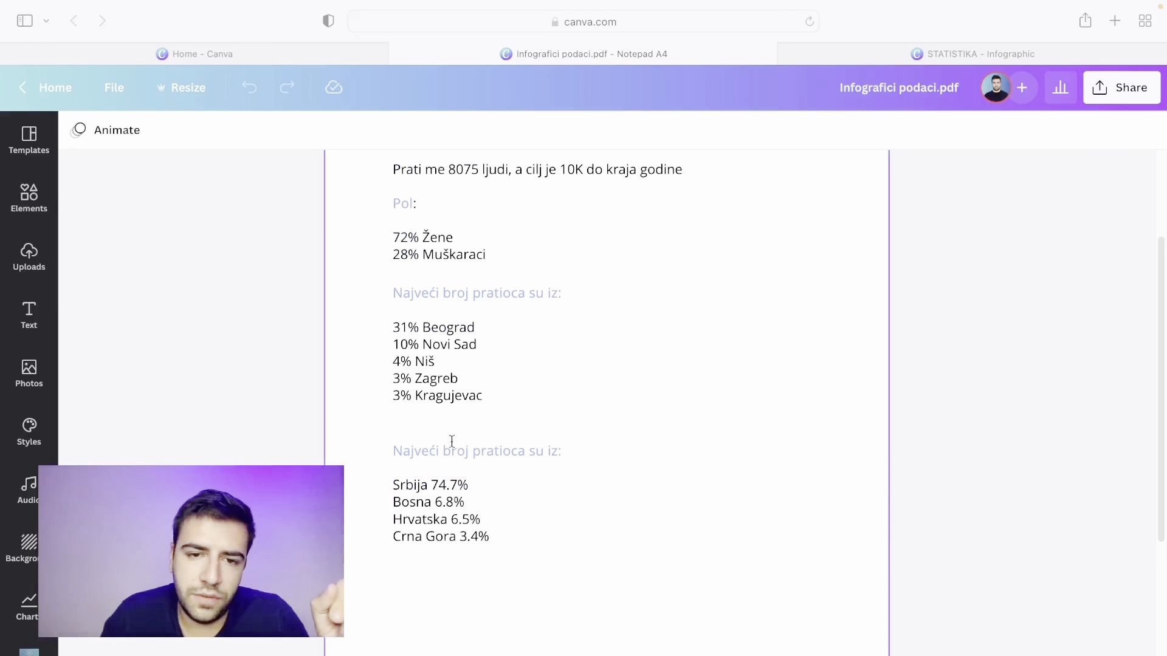
pyautogui.click(895, 45)
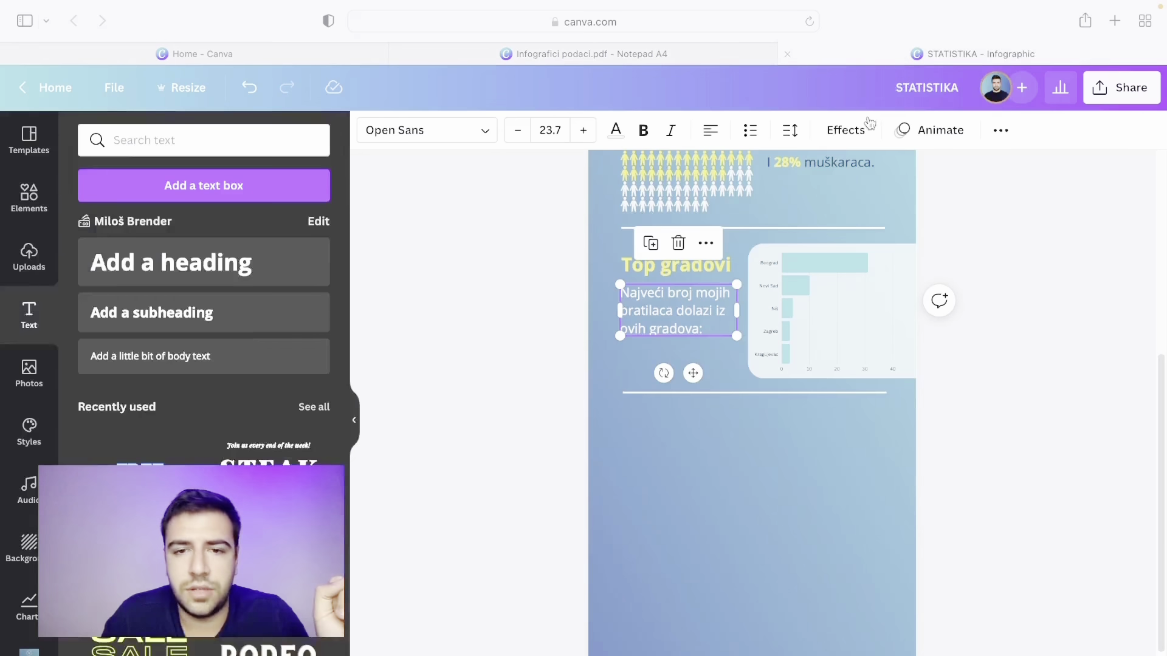
# Insert a donut chart from the chart elements into the infographic
pyautogui.click(29, 198)
pyautogui.scroll(-10, 171, 424)
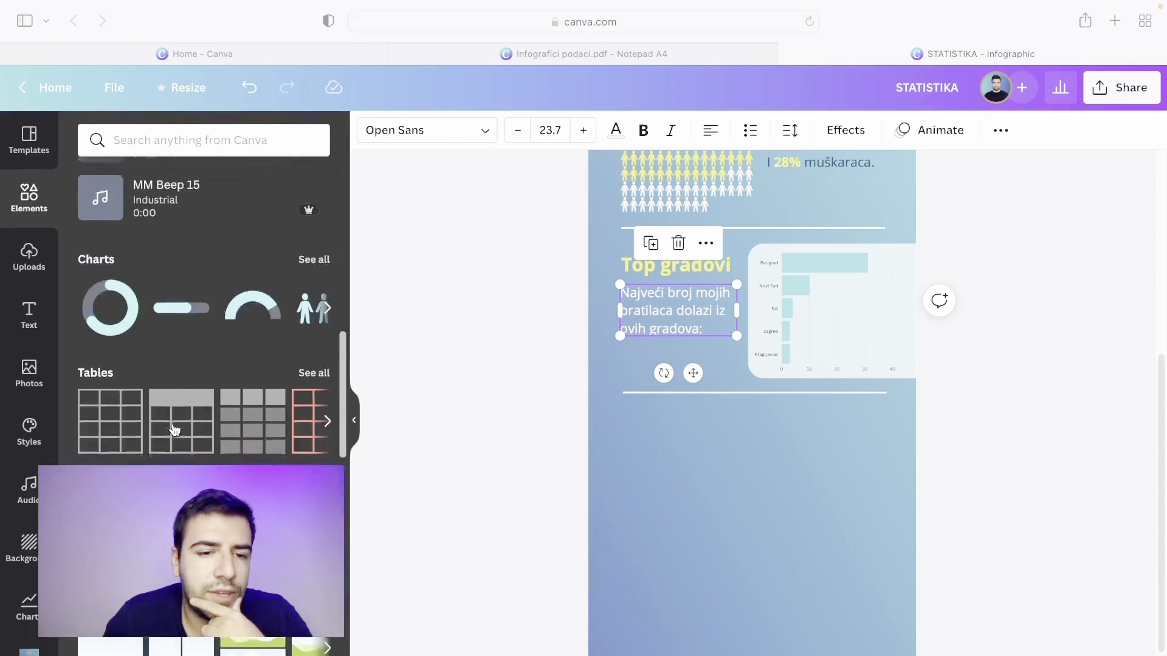
pyautogui.scroll(1, 174, 430)
pyautogui.click(322, 297)
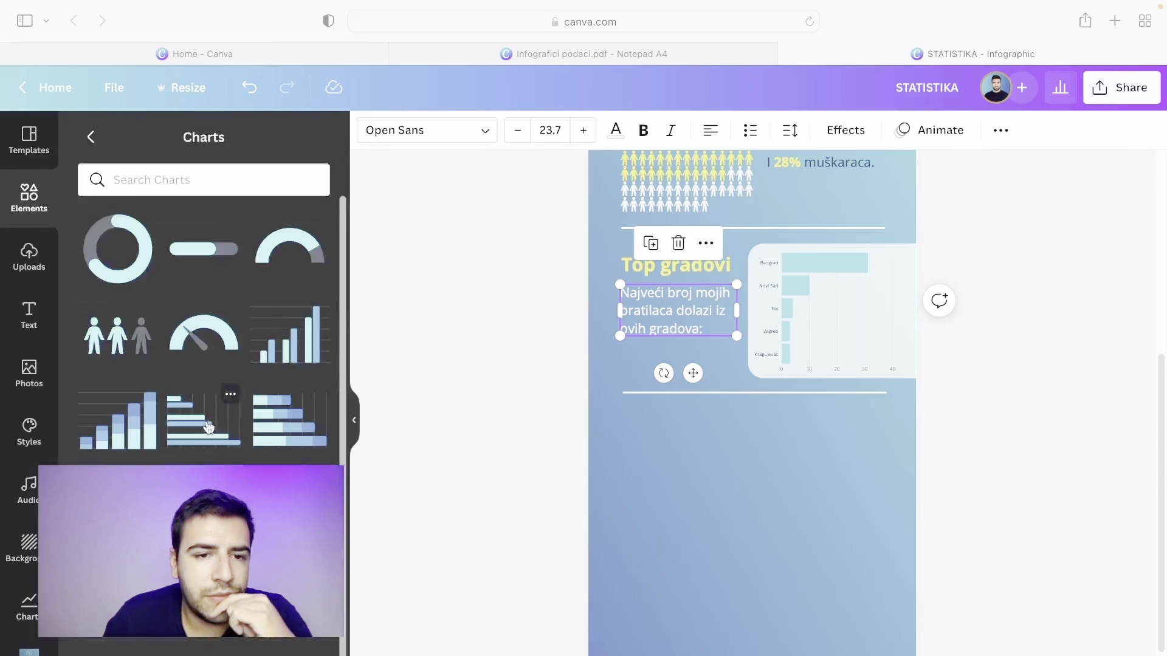
pyautogui.scroll(-1, 208, 427)
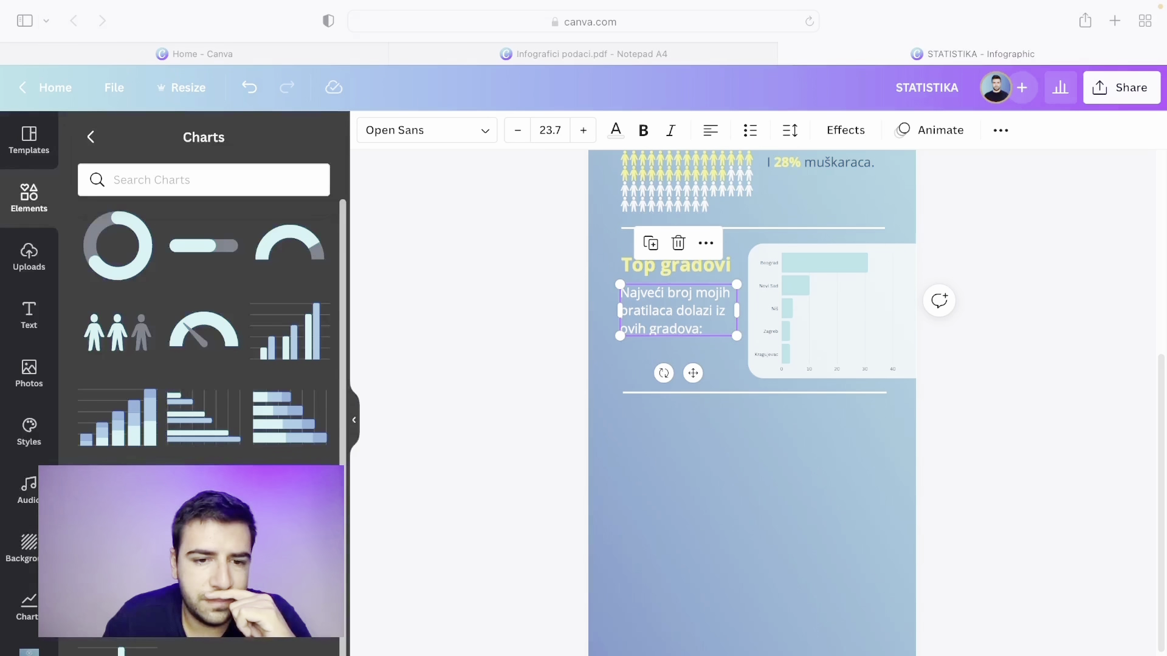
pyautogui.click(117, 245)
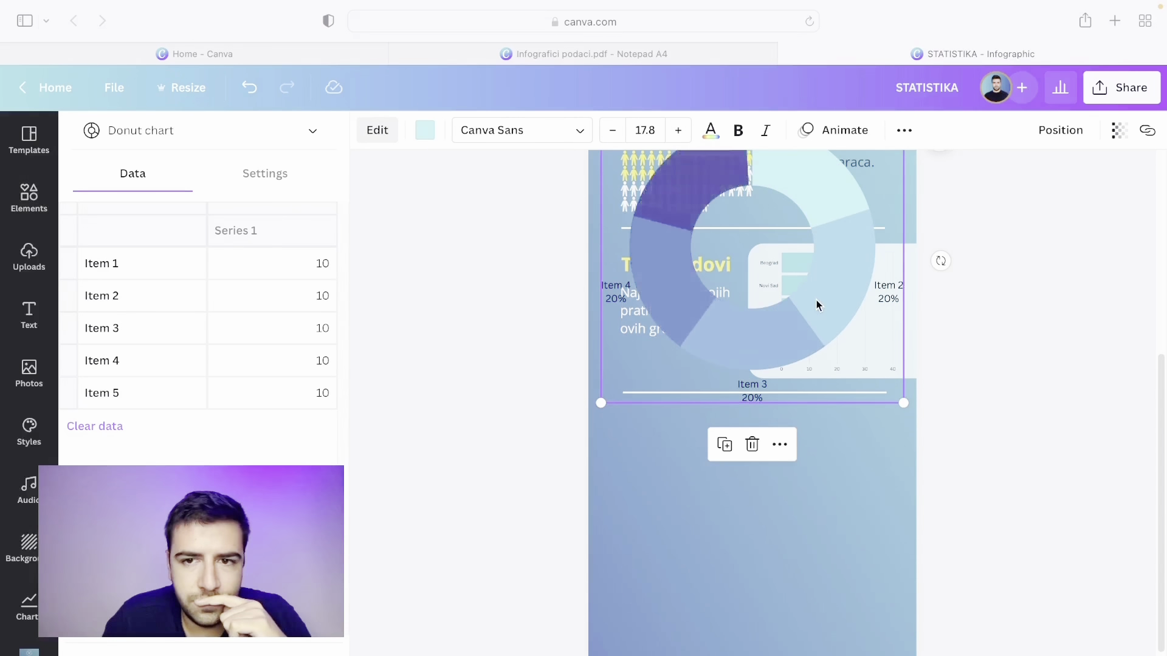
# Shrink the donut chart to about half size and place it below the last divider, aligned with the paragraph's left edge
pyautogui.moveTo(597, 314); pyautogui.dragTo(761, 435)
pyautogui.moveTo(834, 497); pyautogui.dragTo(724, 485)
pyautogui.moveTo(786, 585); pyautogui.dragTo(770, 578)
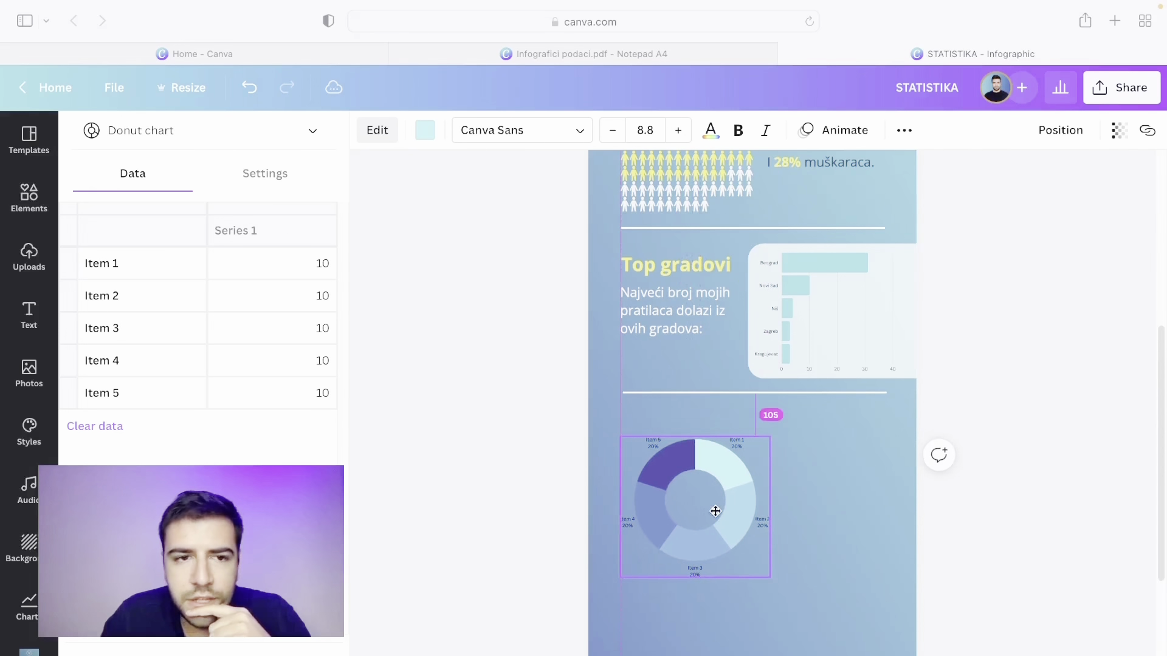
# Check the country list in the notes document and label the donut chart's first four rows "Srbija", "Bosna", "Hrvatksa" and "Crna Gora"
pyautogui.click(581, 55)
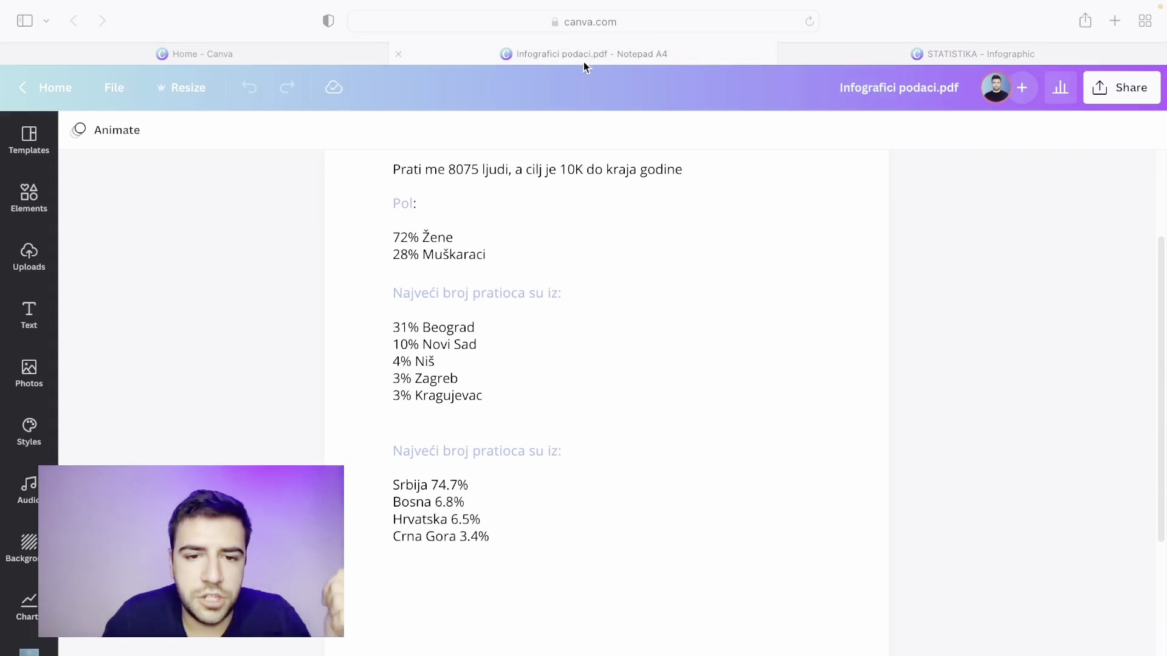
pyautogui.click(973, 53)
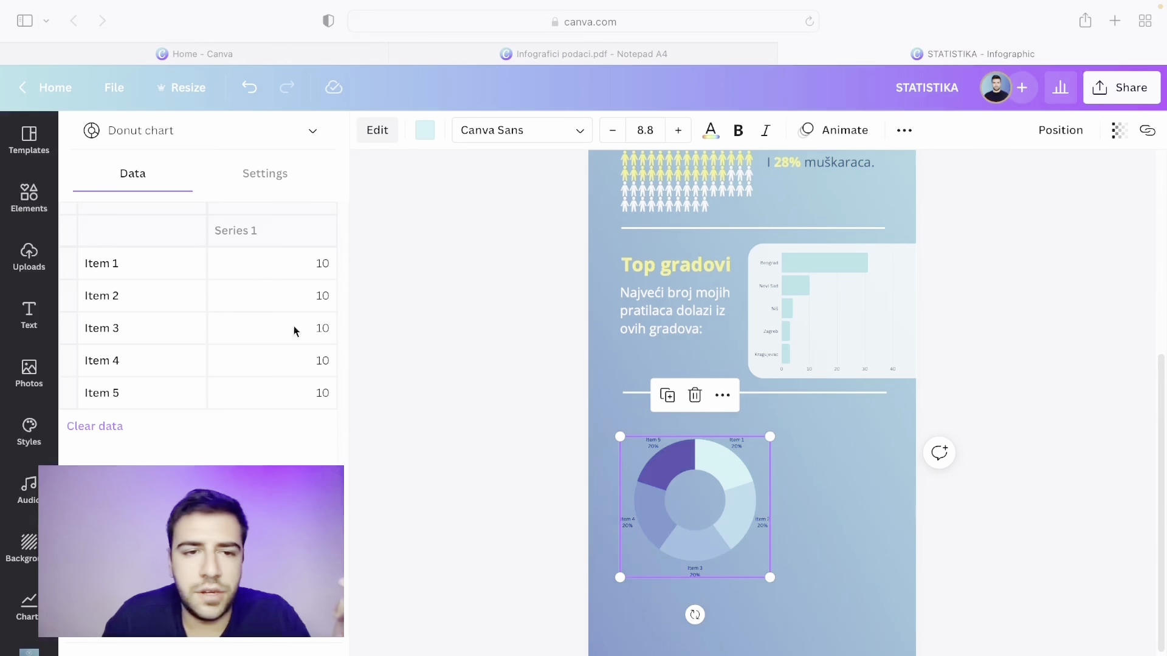
pyautogui.click(101, 263)
pyautogui.write('Srbija')
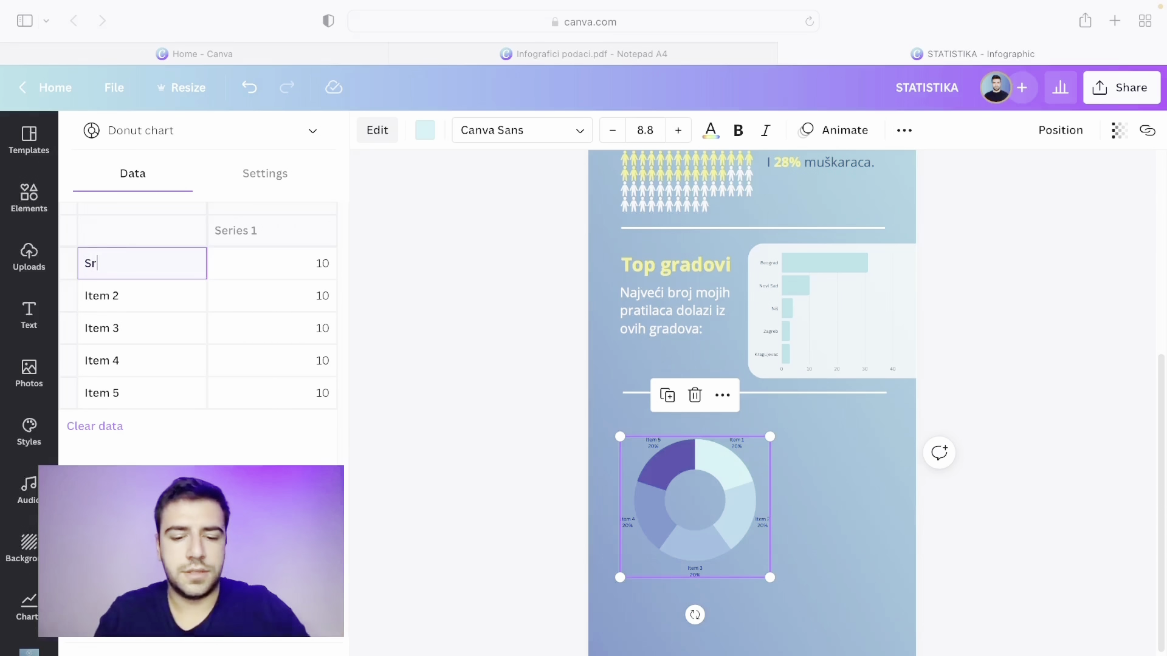
pyautogui.click(111, 298)
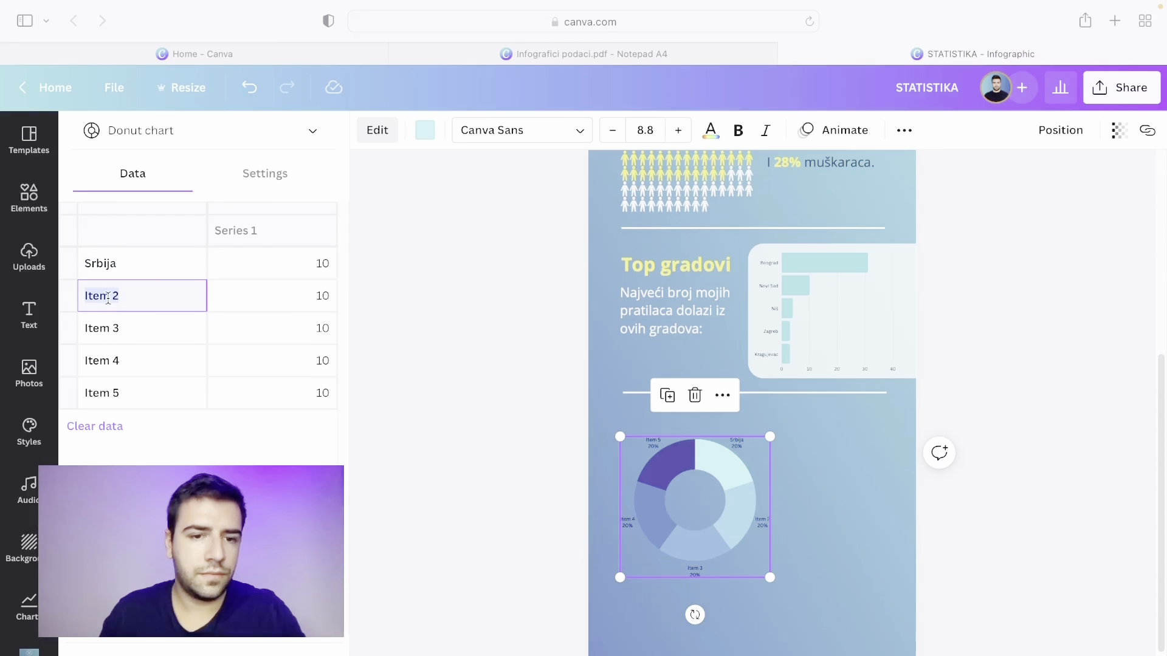
pyautogui.write('Bosna')
pyautogui.click(115, 328)
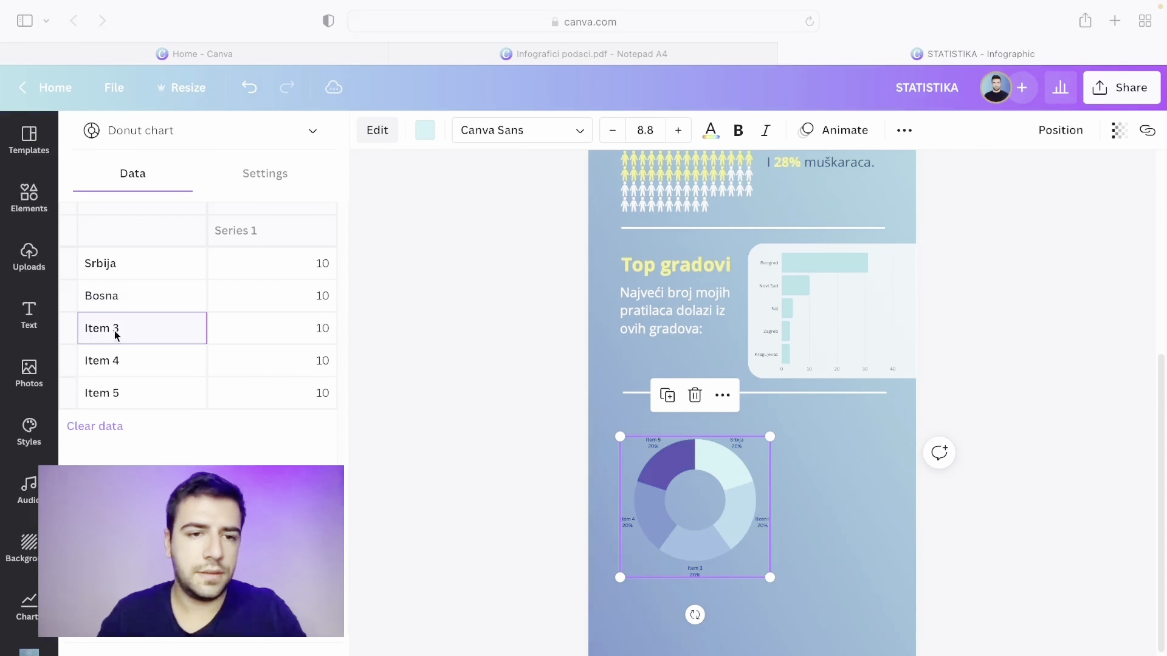
pyautogui.write('Hrvatksa')
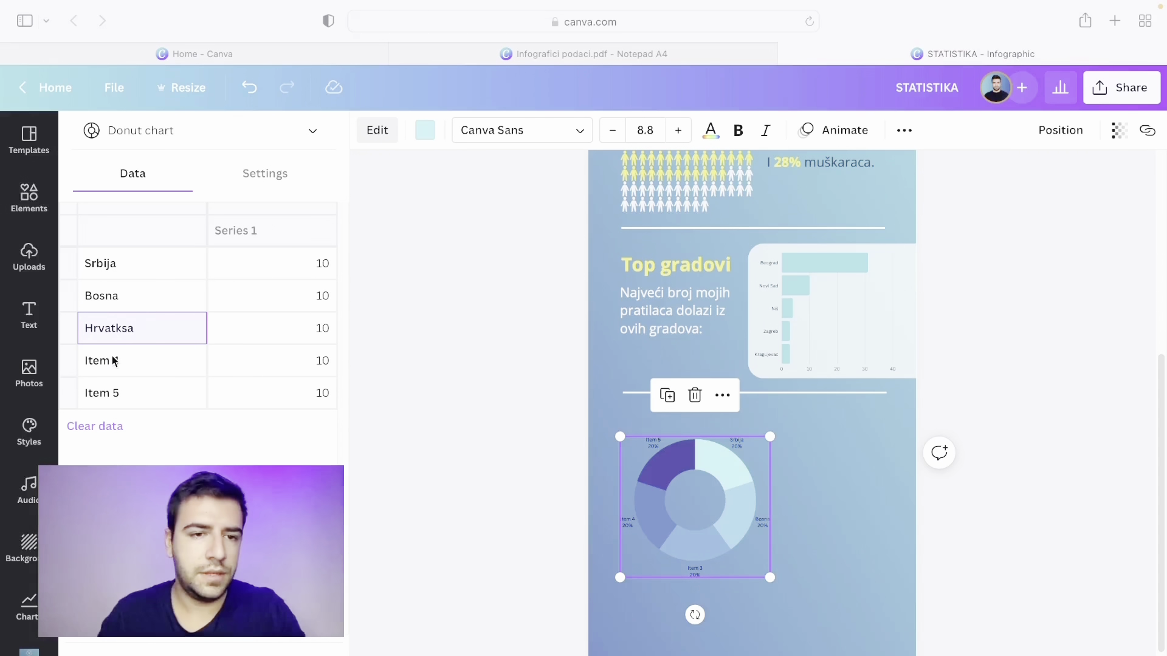
pyautogui.click(113, 361)
pyautogui.write('Cr')
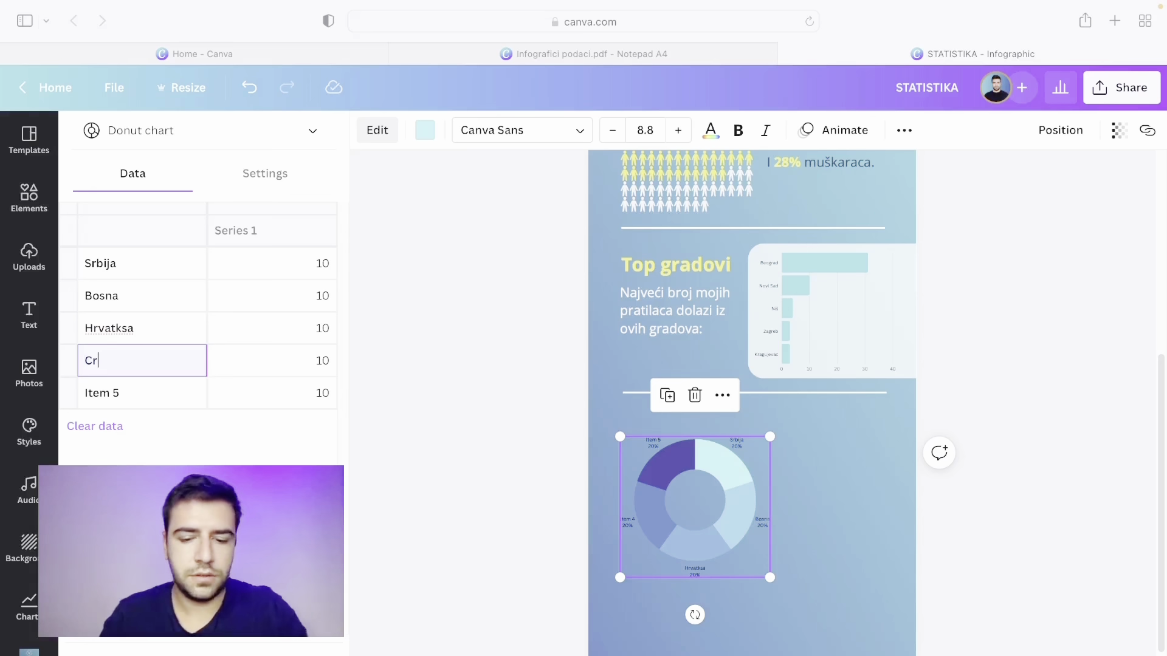
pyautogui.write('na Gora')
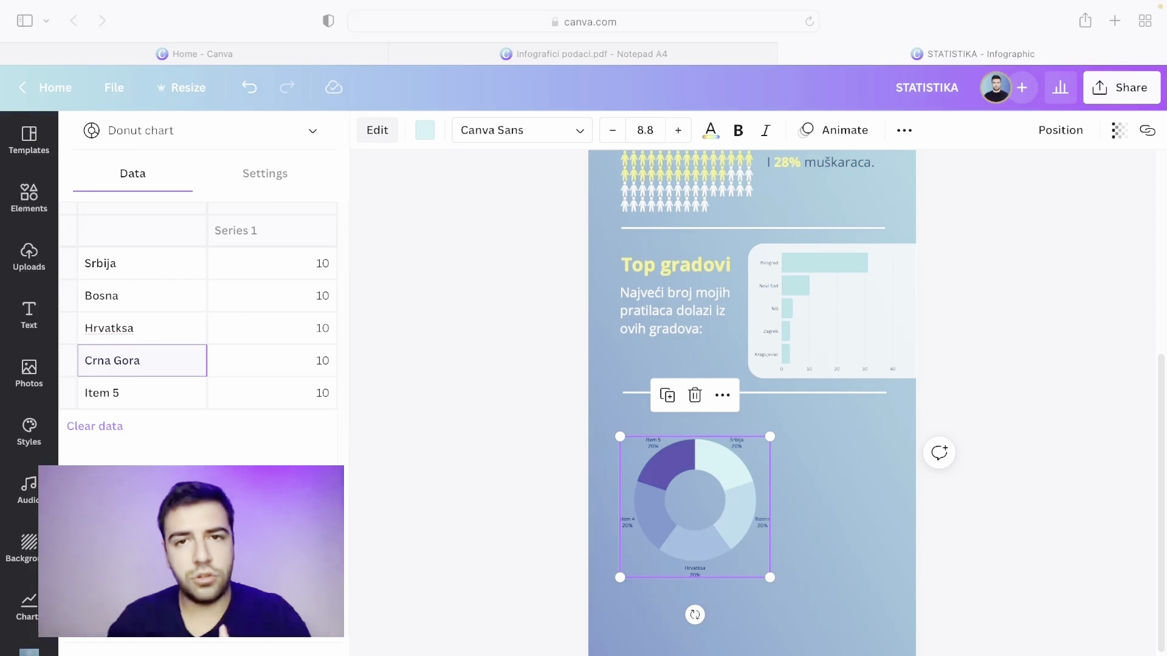
# Clear the label and value of the fifth row, "Item 5", in the donut chart's data
pyautogui.click(121, 398)
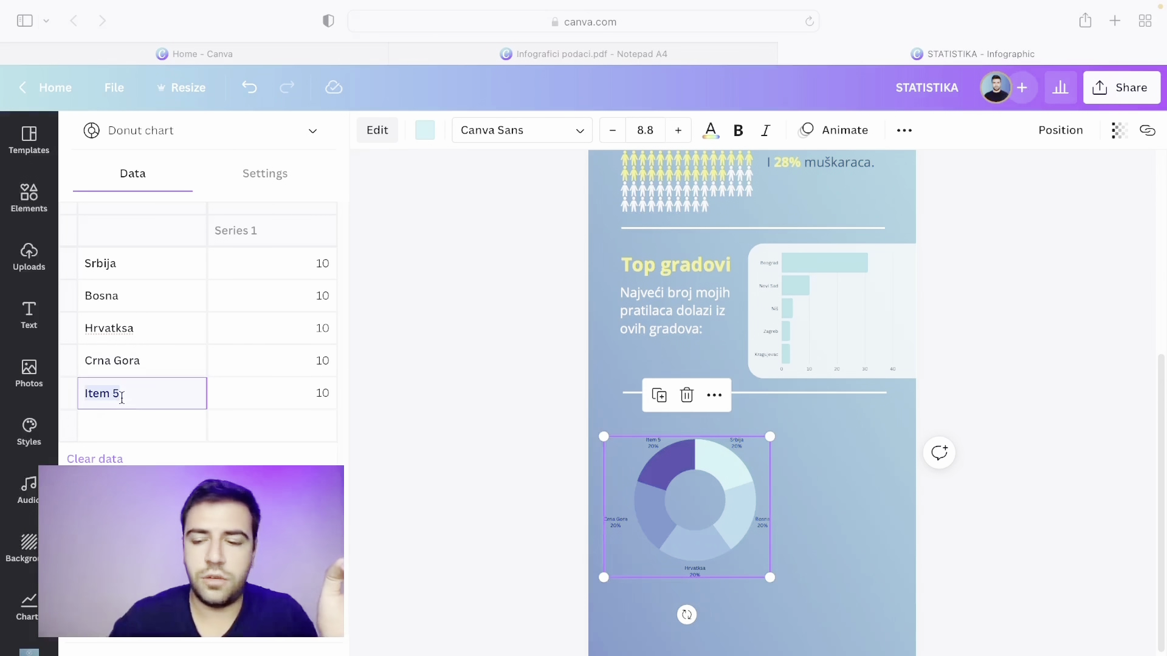
pyautogui.press('Return')
pyautogui.click(123, 399)
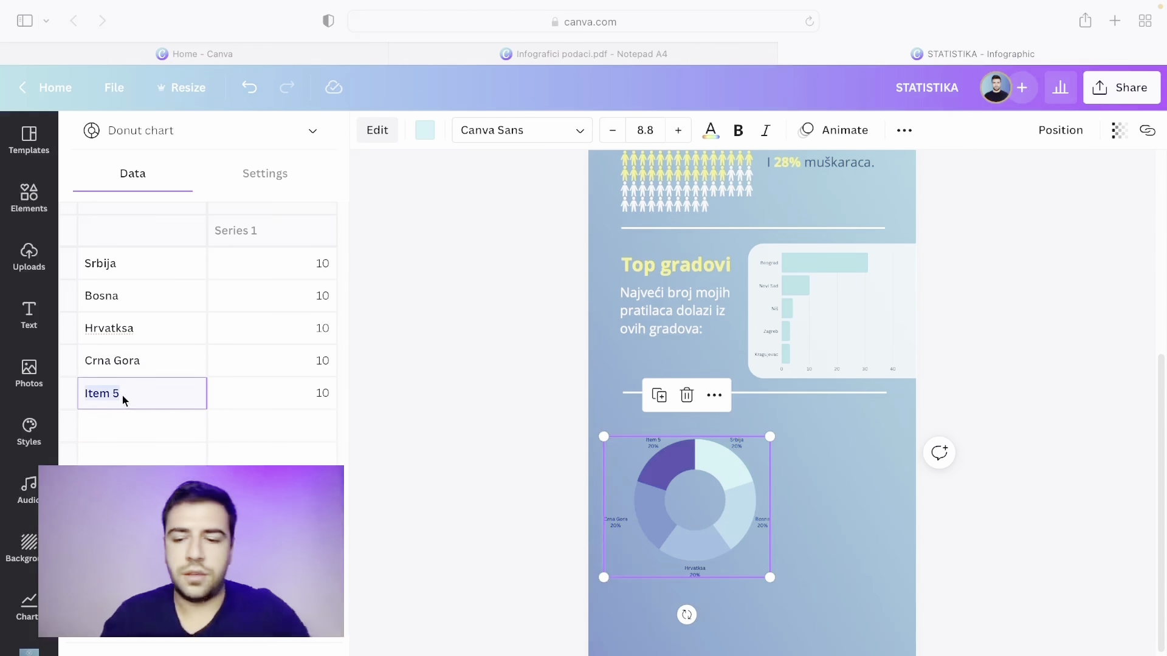
pyautogui.press('BackSpace')
pyautogui.click(316, 398)
pyautogui.press('BackSpace')
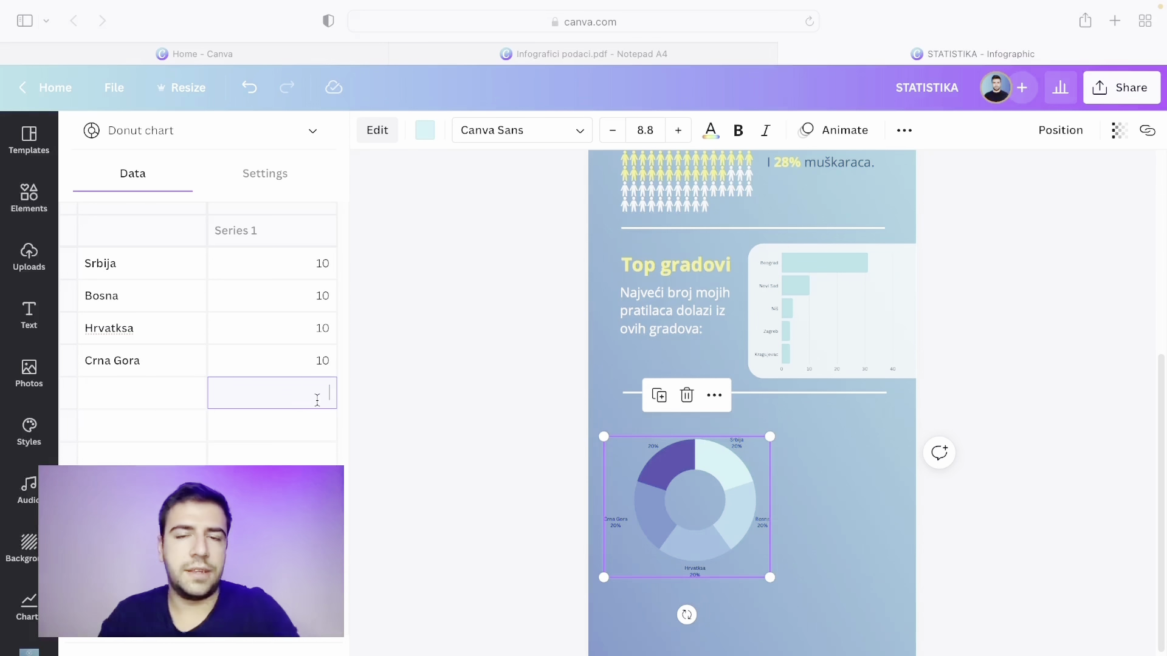
# Check the country percentages in the notes document and set the "Srbija" value in the donut chart data to 74.7
pyautogui.click(596, 52)
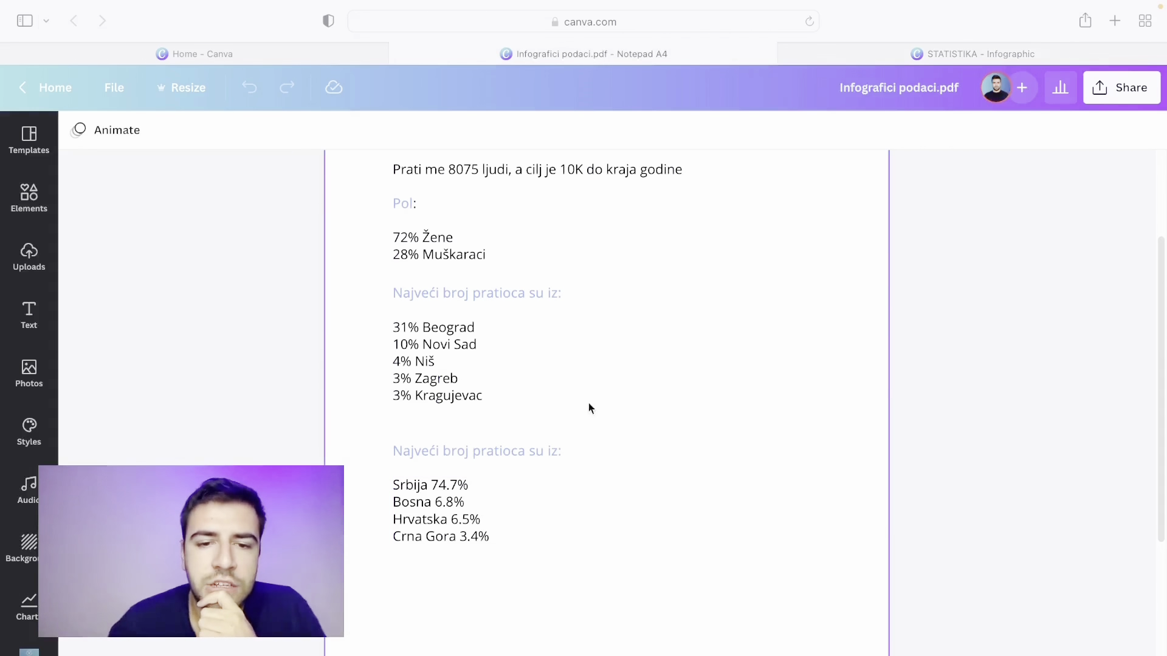
pyautogui.click(907, 51)
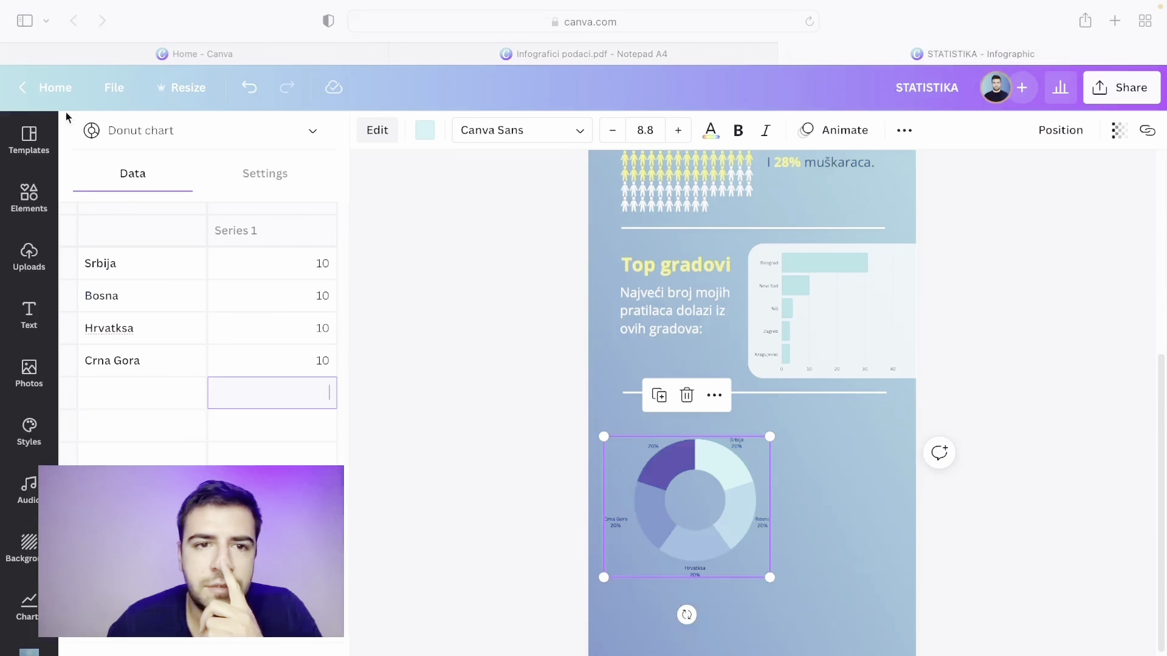
pyautogui.click(320, 259)
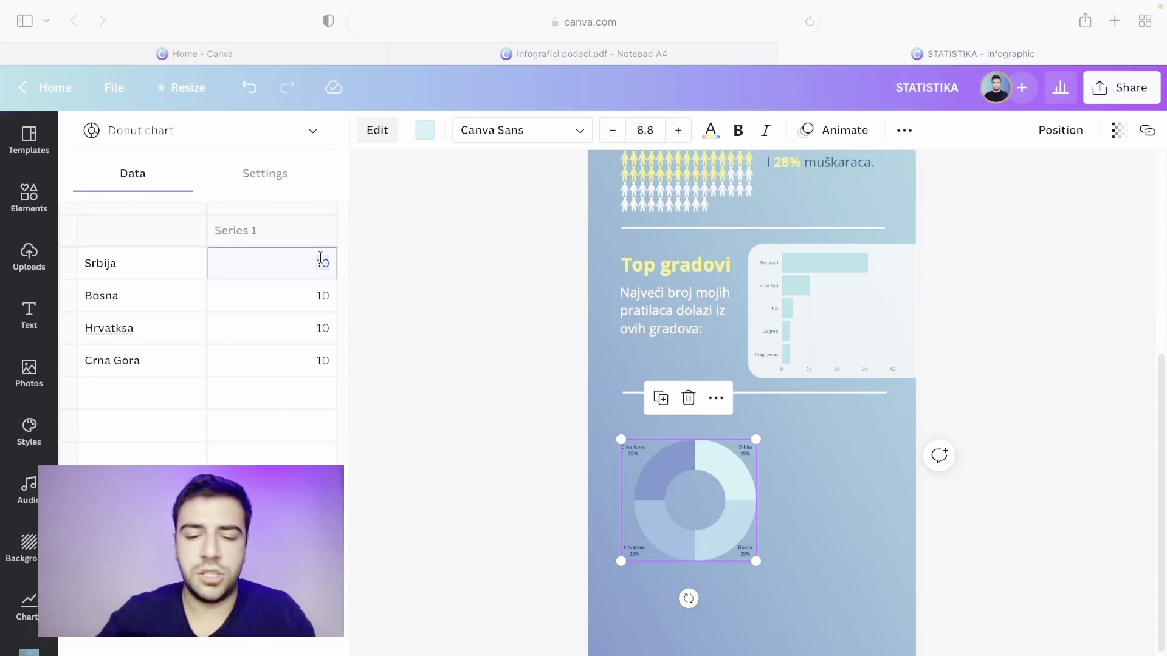
pyautogui.write('74')
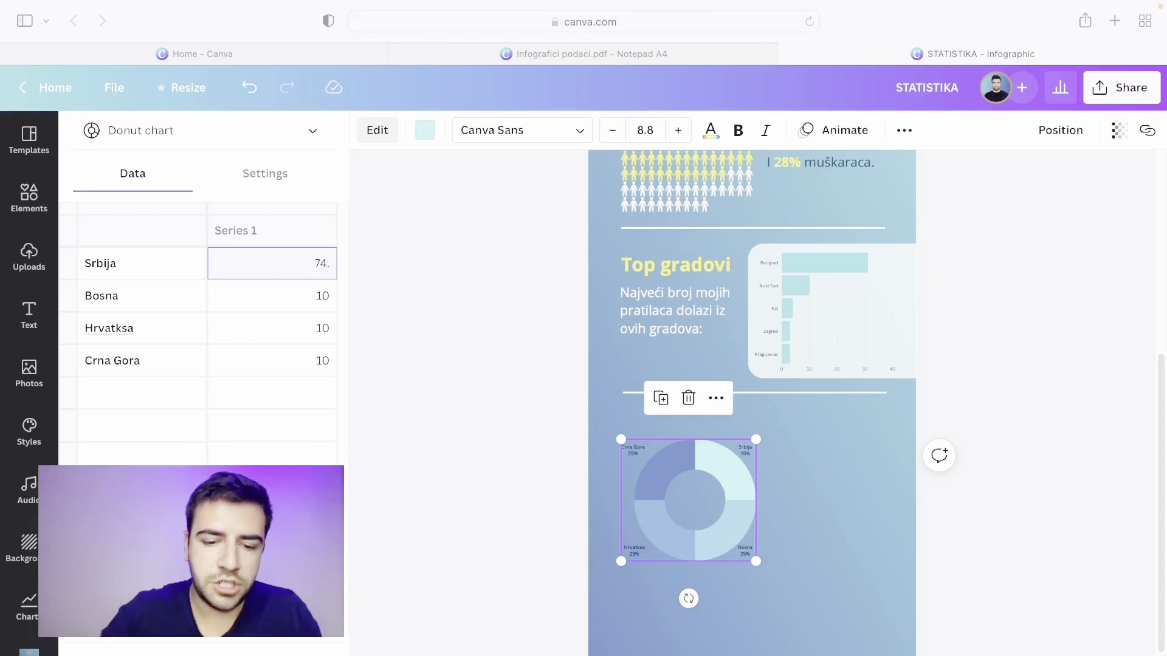
pyautogui.write('.7')
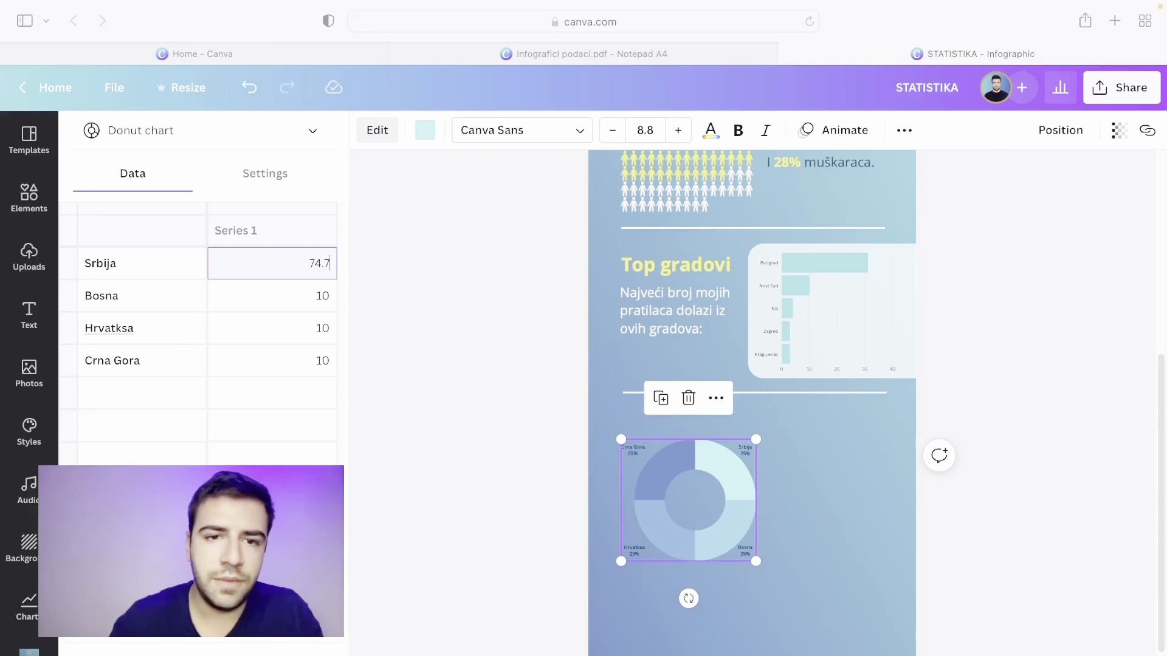
# Recheck the notes document and set the donut chart values to 6.8 for "Bosna", 6.5 for "Hrvatksa" and 3.4 for "Crna Gora"
pyautogui.click(711, 55)
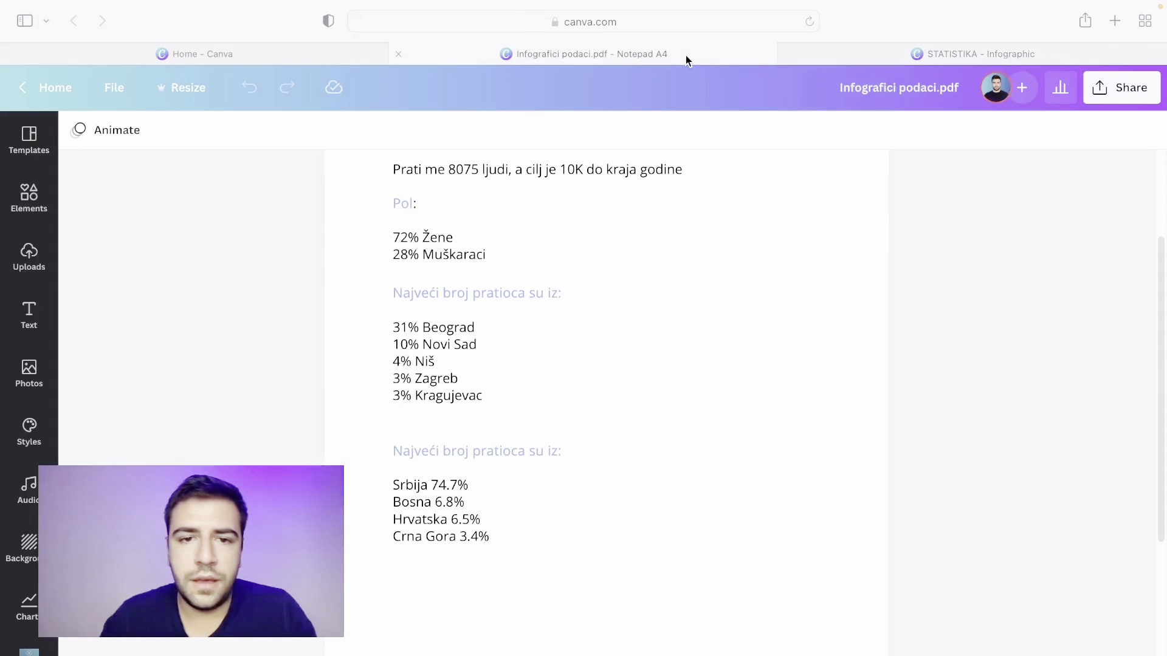
pyautogui.click(965, 57)
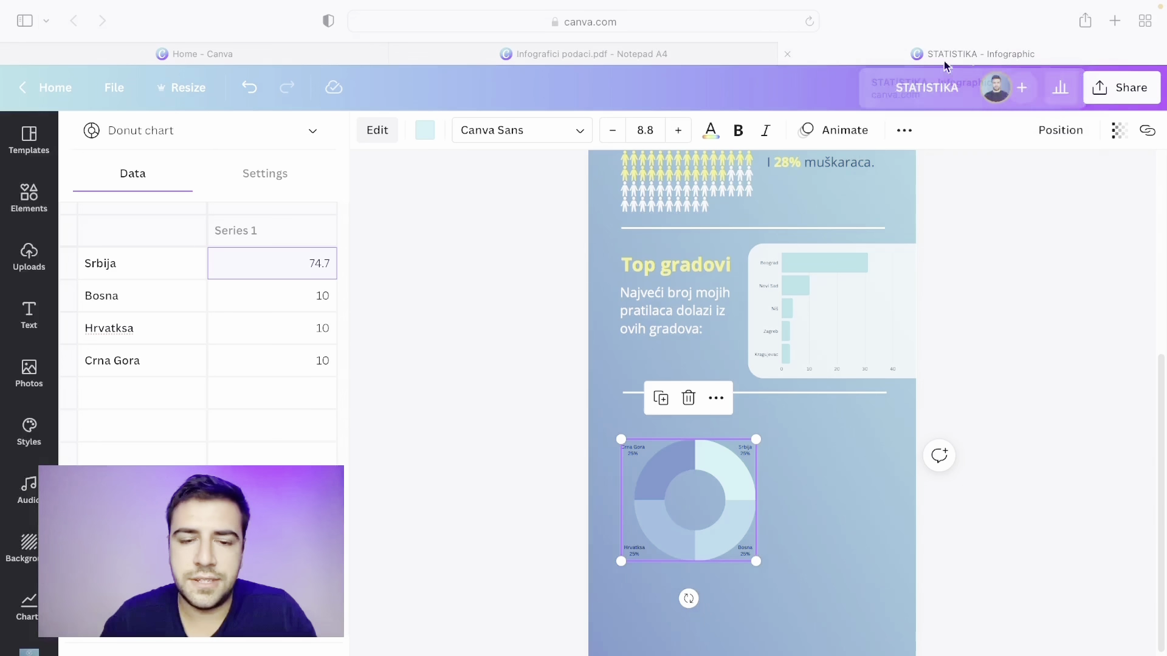
pyautogui.click(324, 297)
pyautogui.write('6.')
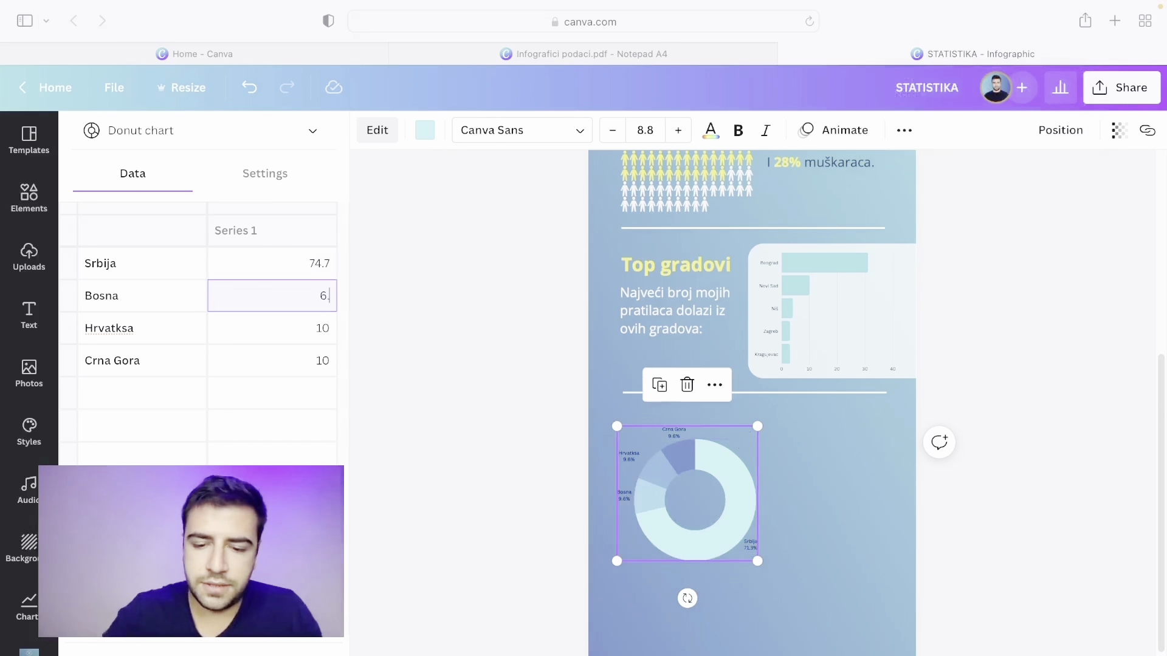
pyautogui.write('8')
pyautogui.click(325, 325)
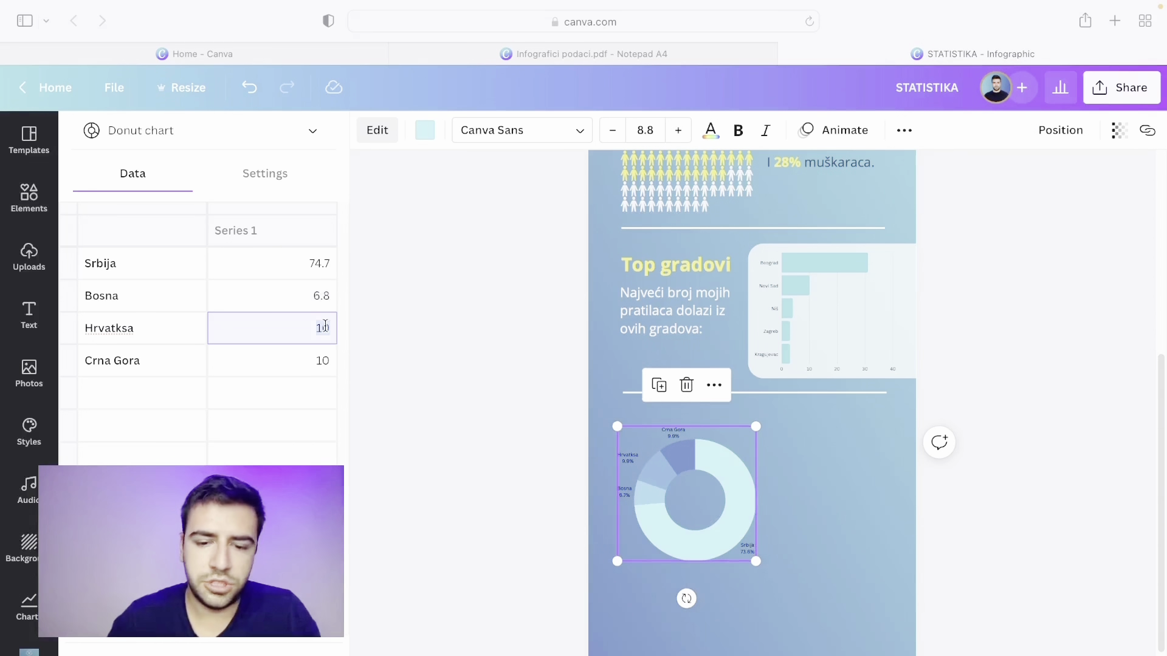
pyautogui.write('6.6')
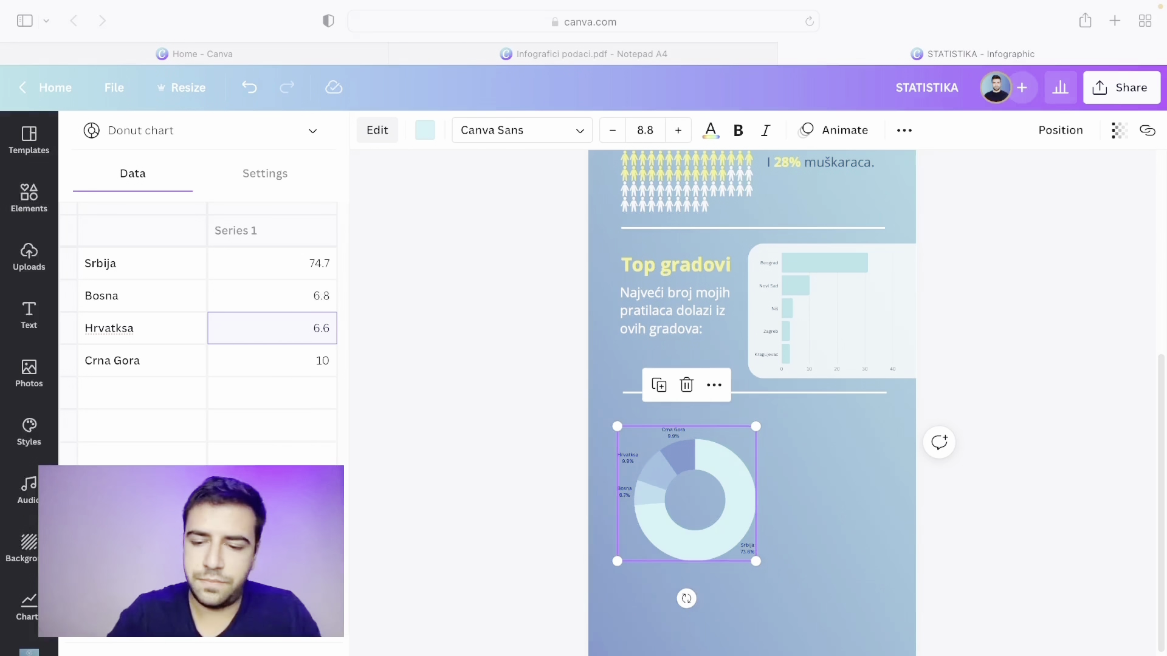
pyautogui.press('BackSpace')
pyautogui.write('5')
pyautogui.click(327, 364)
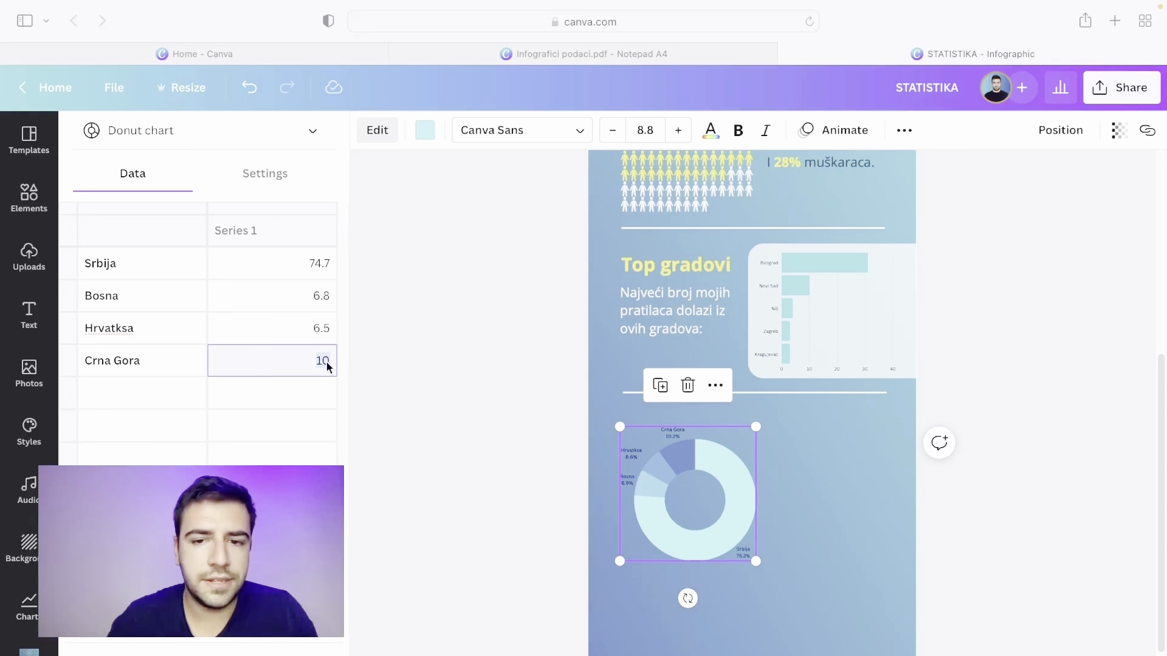
pyautogui.write('3.4')
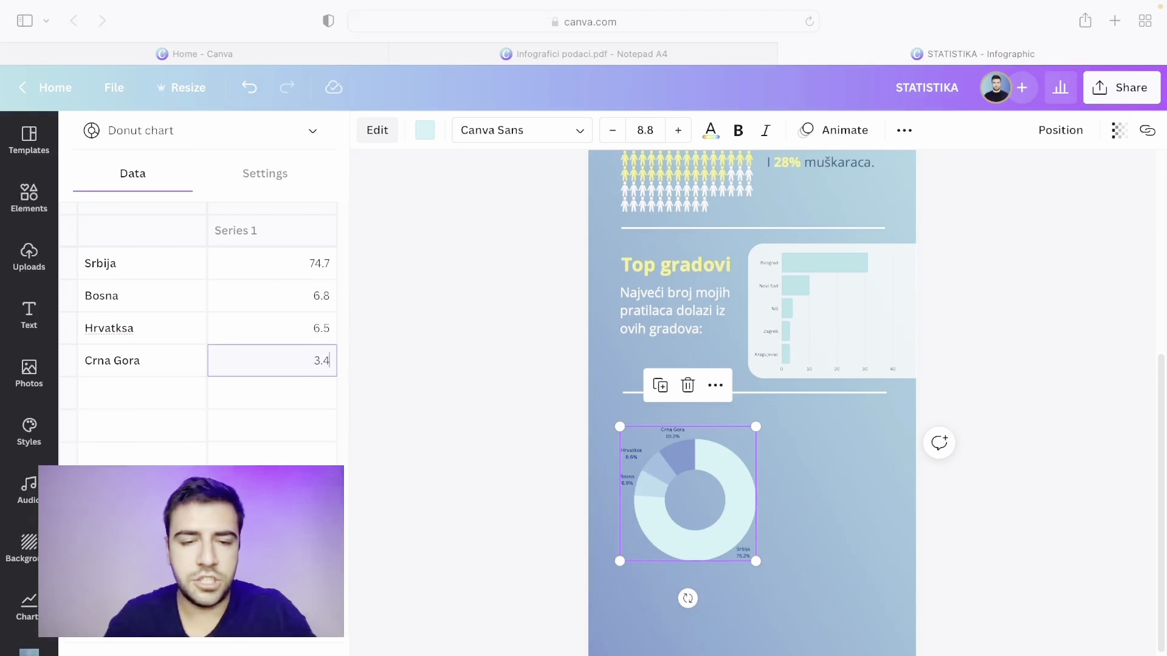
# Nudge the donut chart below the divider so its left edge lines up with the paragraph above
pyautogui.click(409, 374)
pyautogui.moveTo(713, 487)
pyautogui.mouseDown()
pyautogui.moveTo(847, 465)
pyautogui.moveTo(710, 489)
pyautogui.mouseUp()
pyautogui.scroll(5, 752, 370)
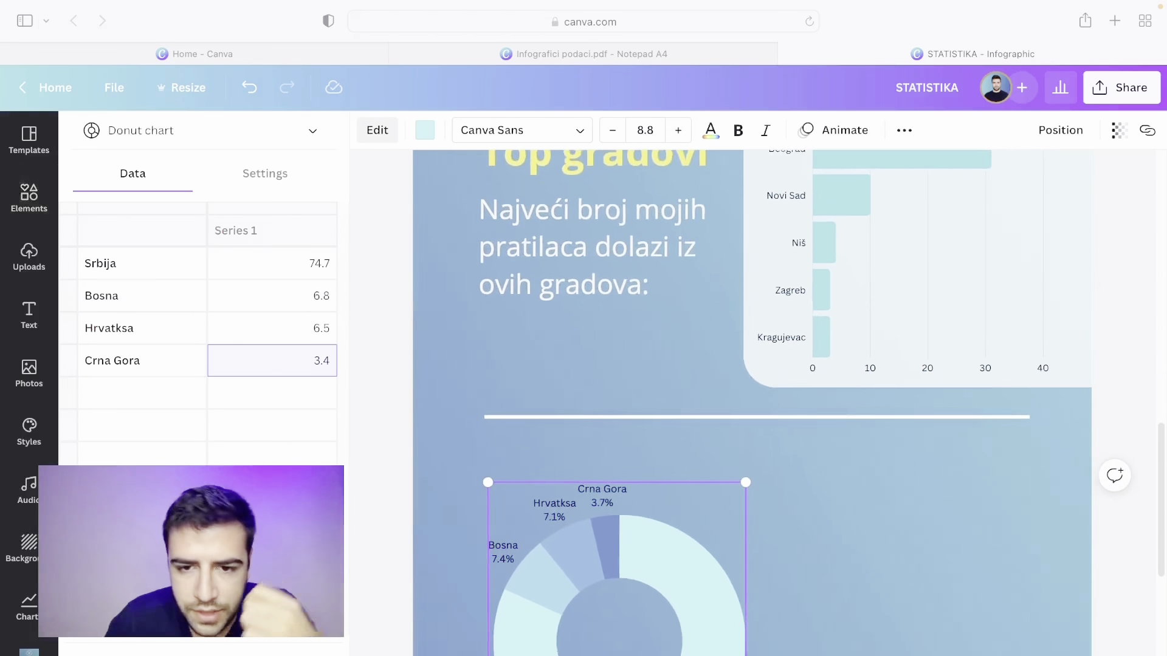
pyautogui.scroll(-3, 680, 522)
pyautogui.moveTo(658, 491); pyautogui.dragTo(651, 480)
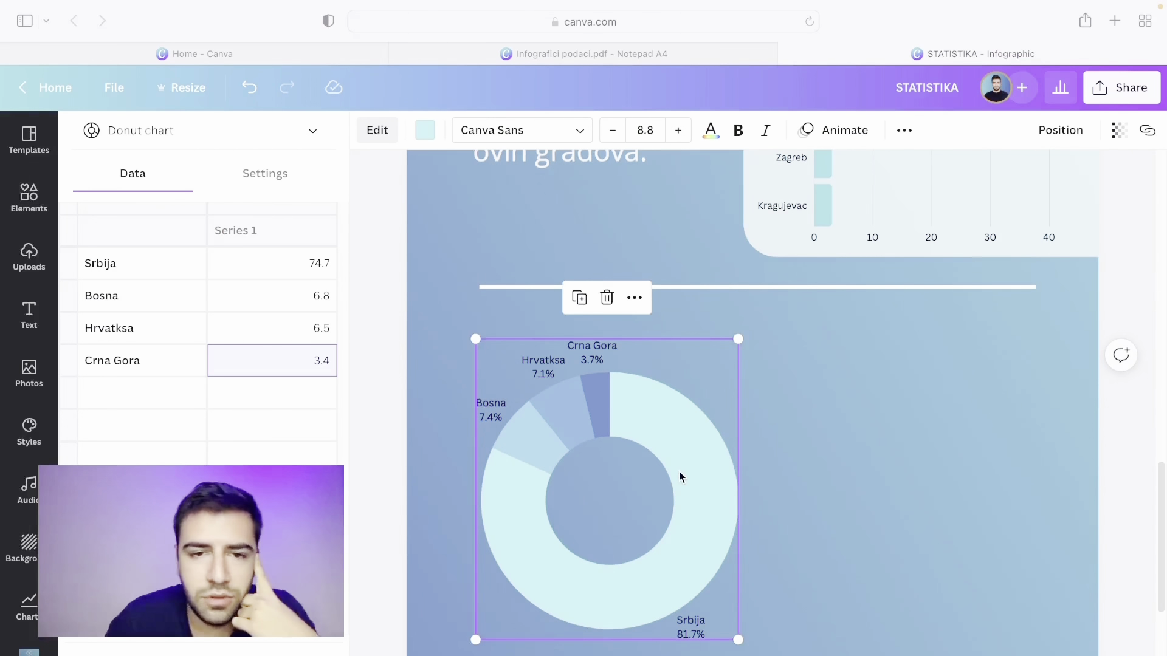
# Compare the donut chart's labels formatted as numbers and as percentages, leaving the format on percentages
pyautogui.click(281, 181)
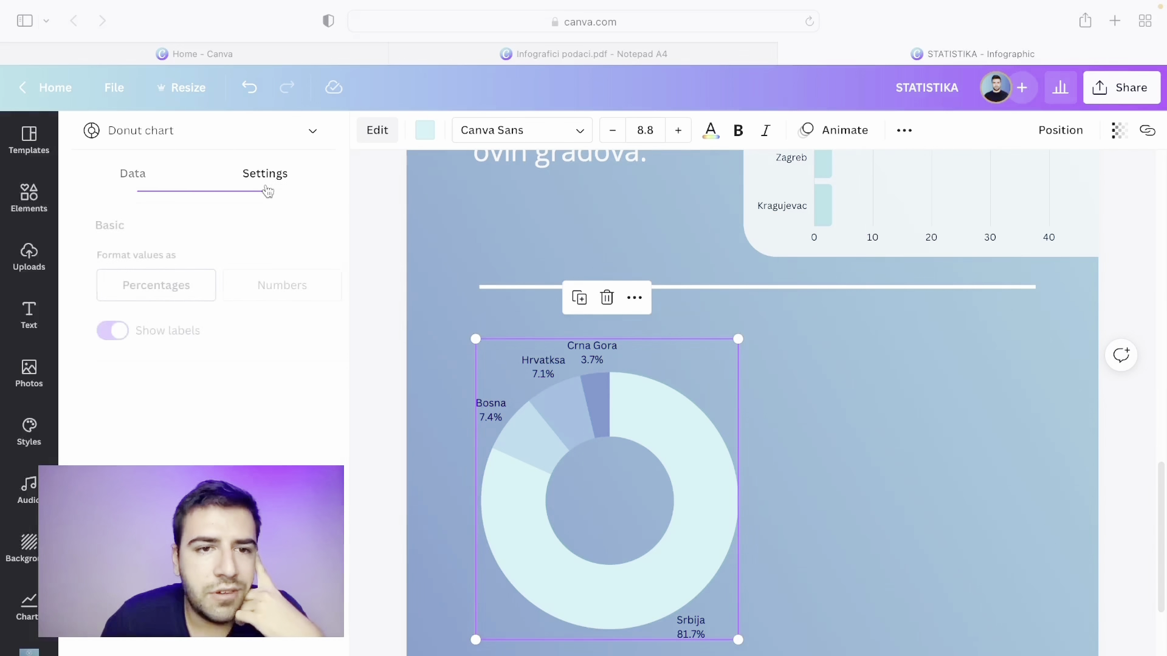
pyautogui.click(253, 297)
pyautogui.click(196, 292)
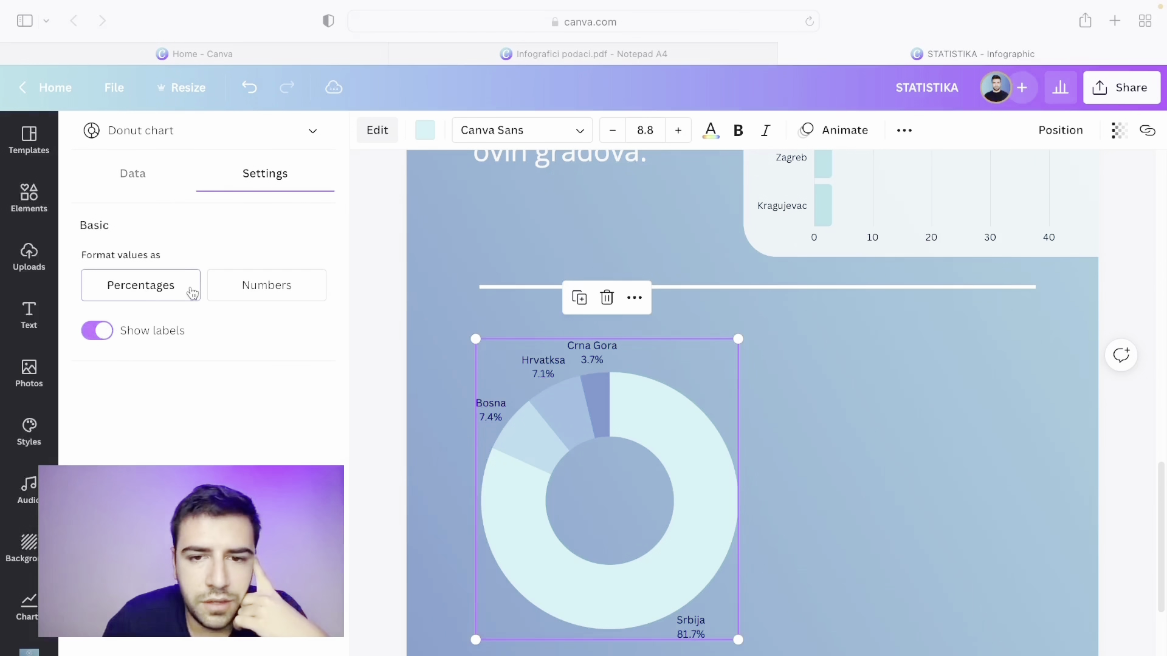
pyautogui.click(282, 290)
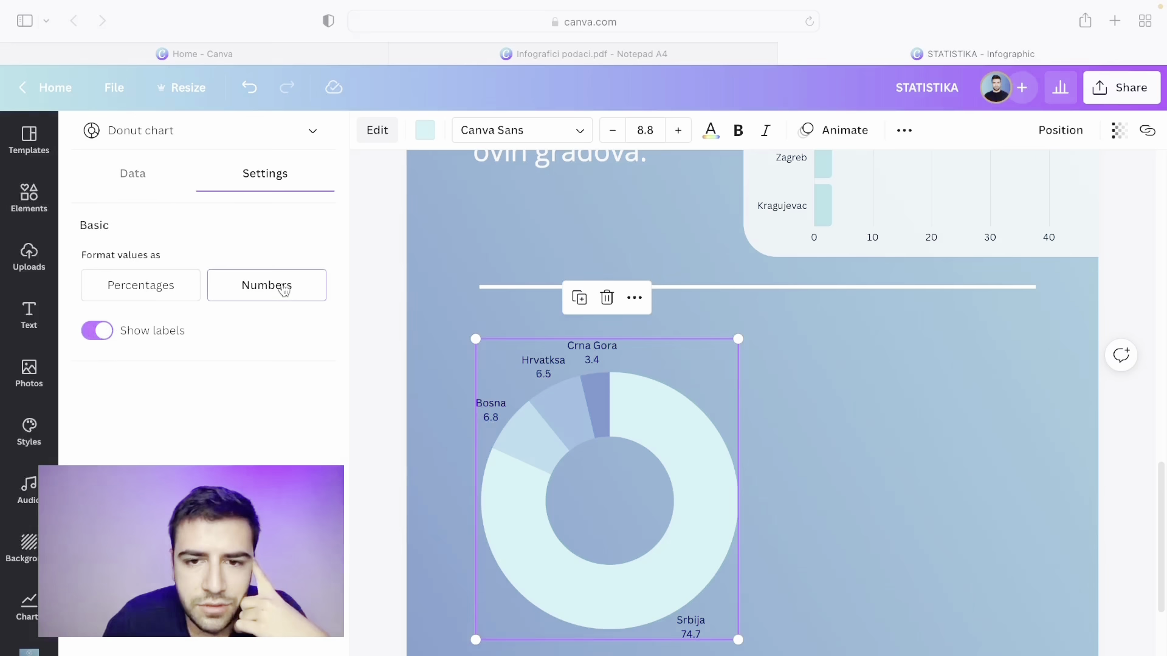
pyautogui.click(181, 289)
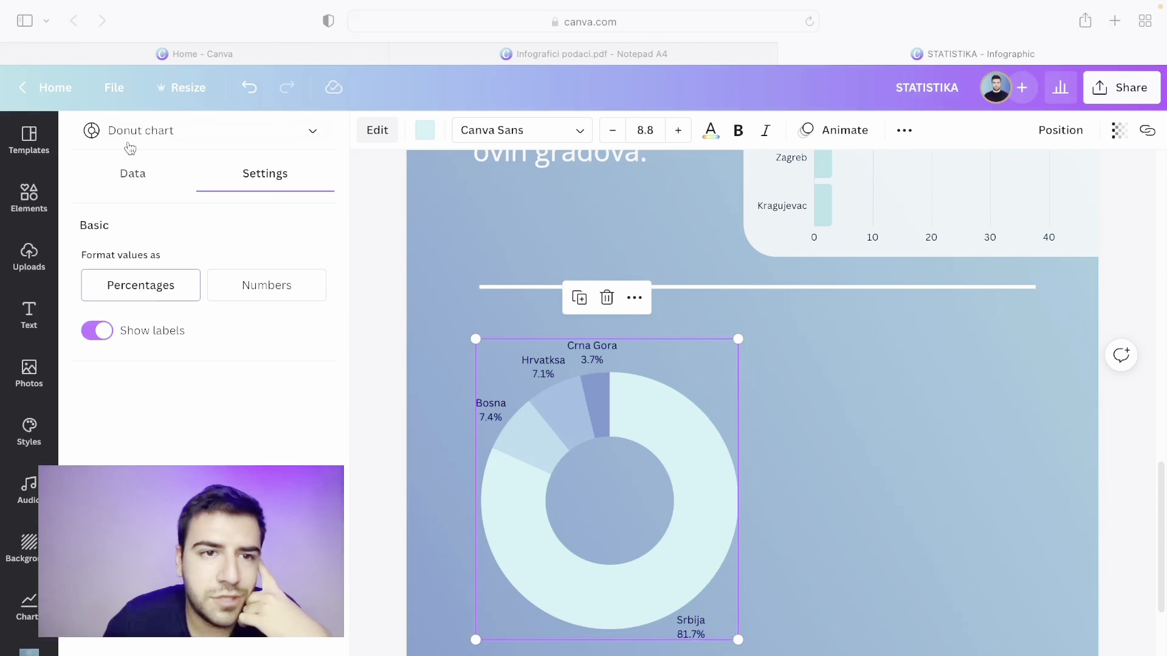
pyautogui.click(130, 174)
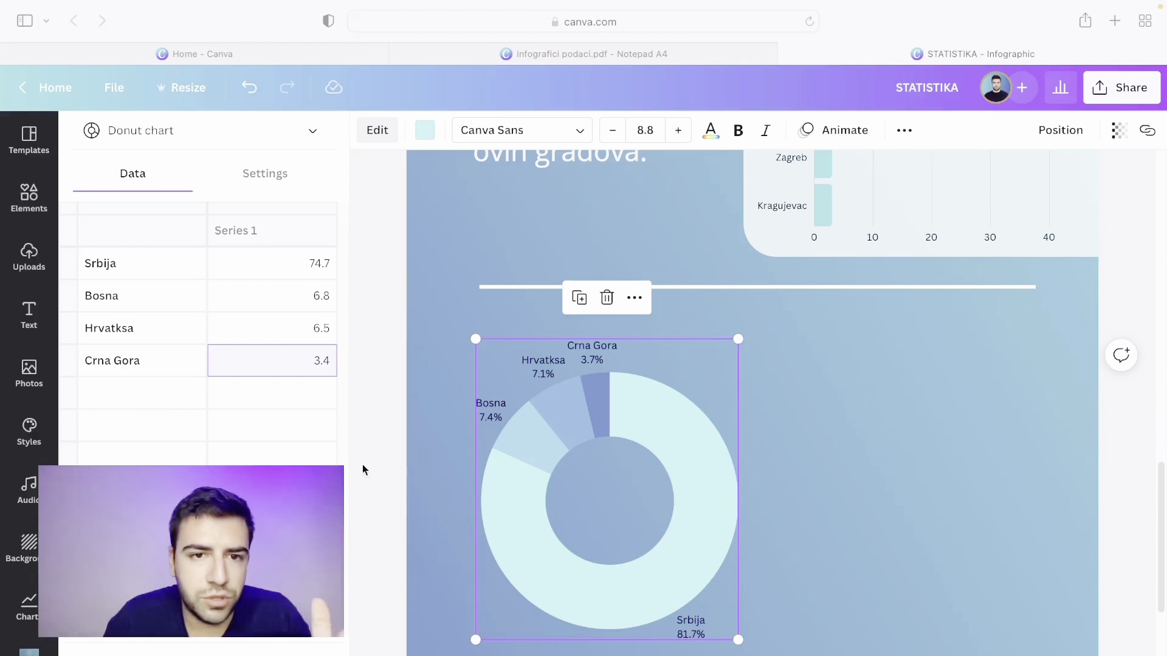
pyautogui.click(262, 177)
pyautogui.click(175, 178)
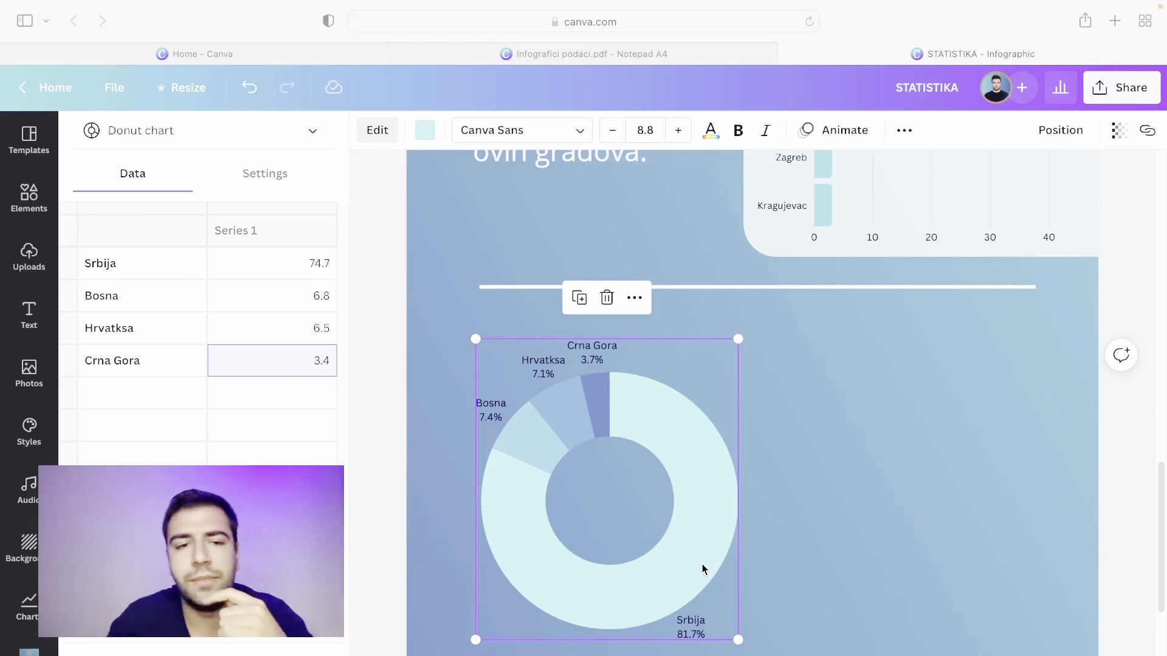
# Format the donut chart's values as numbers and add percent signs to the data: 74.7%, 6.8%, 6.5% and 3.4%
pyautogui.click(263, 177)
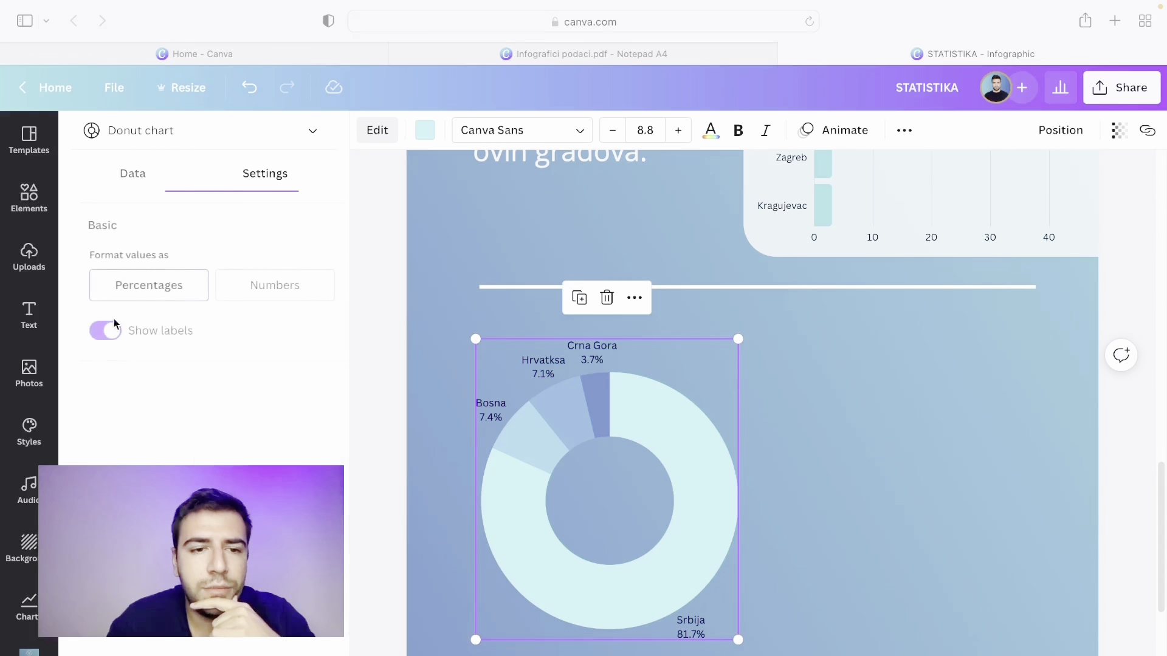
pyautogui.click(262, 288)
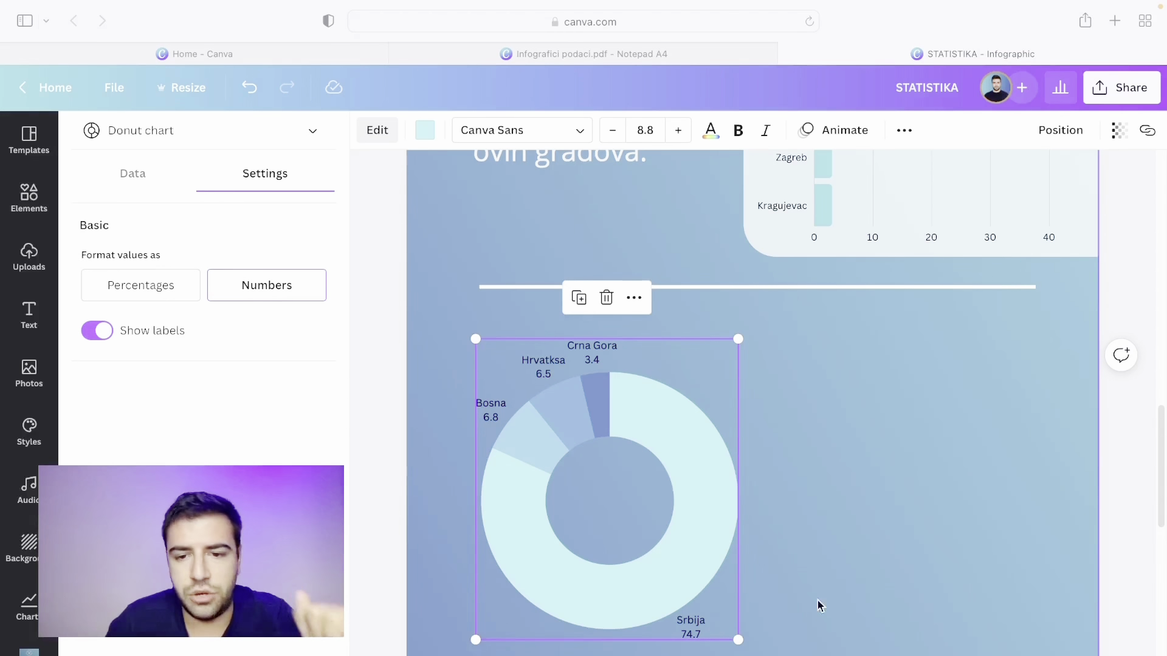
pyautogui.click(168, 184)
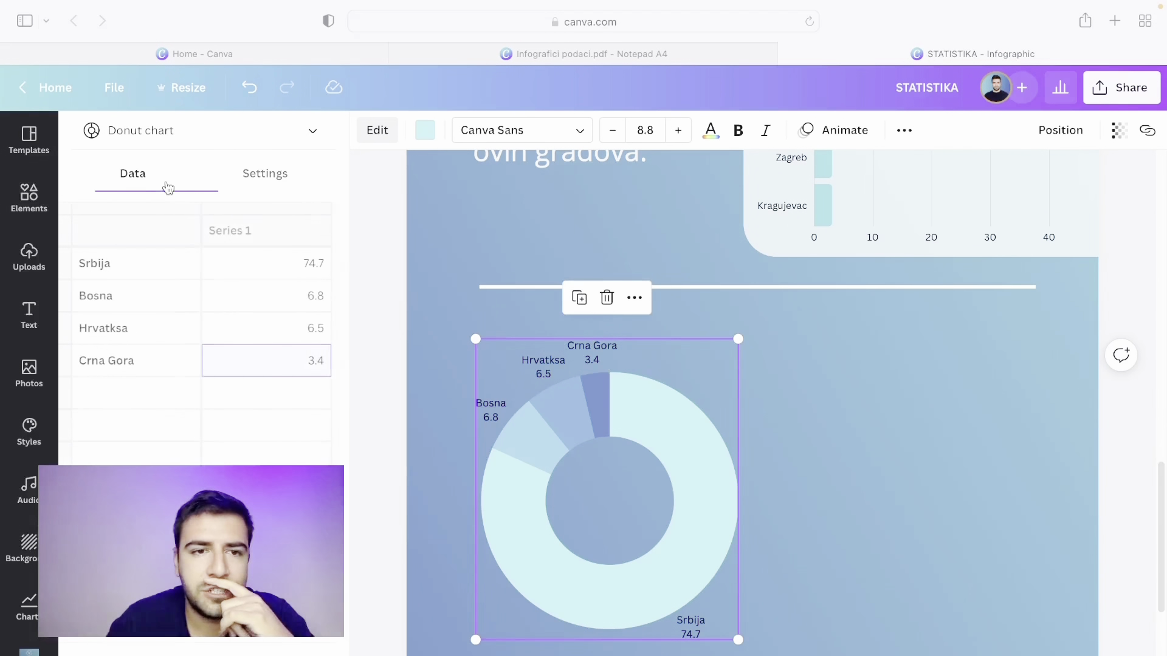
pyautogui.click(332, 266)
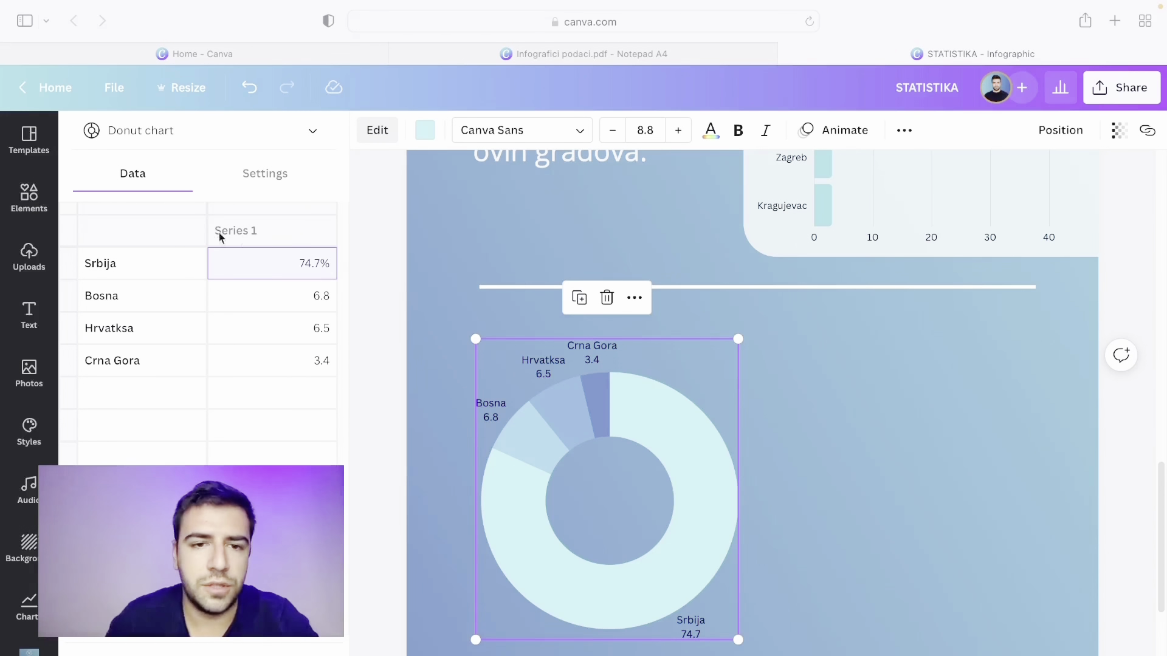
pyautogui.click(328, 297)
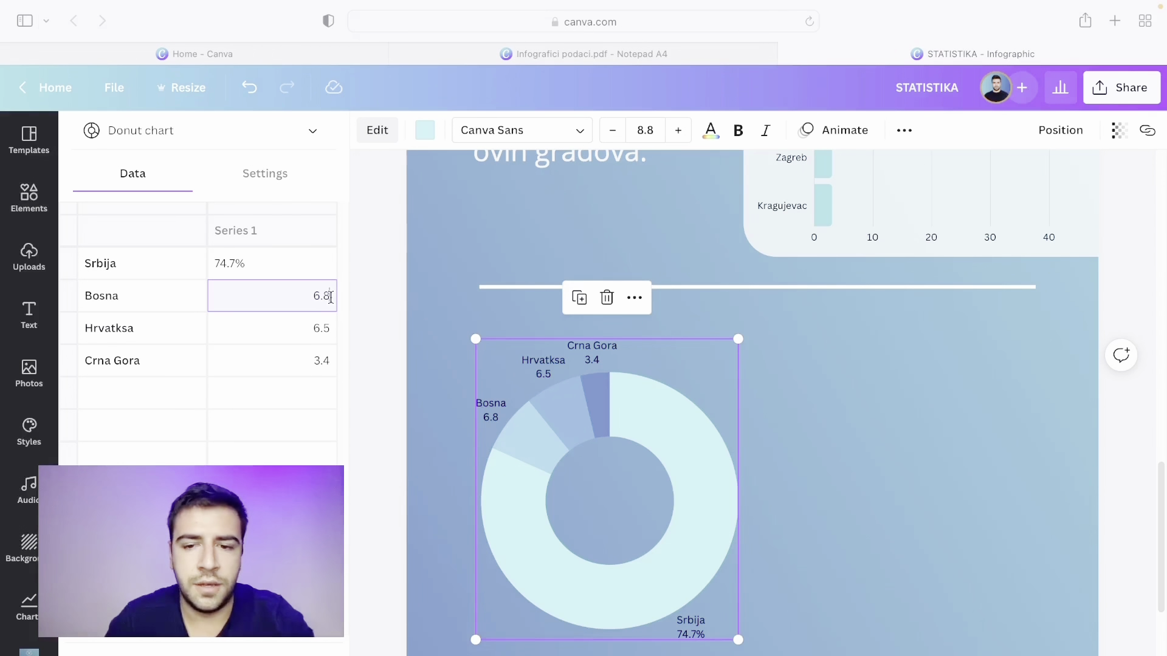
pyautogui.click(333, 336)
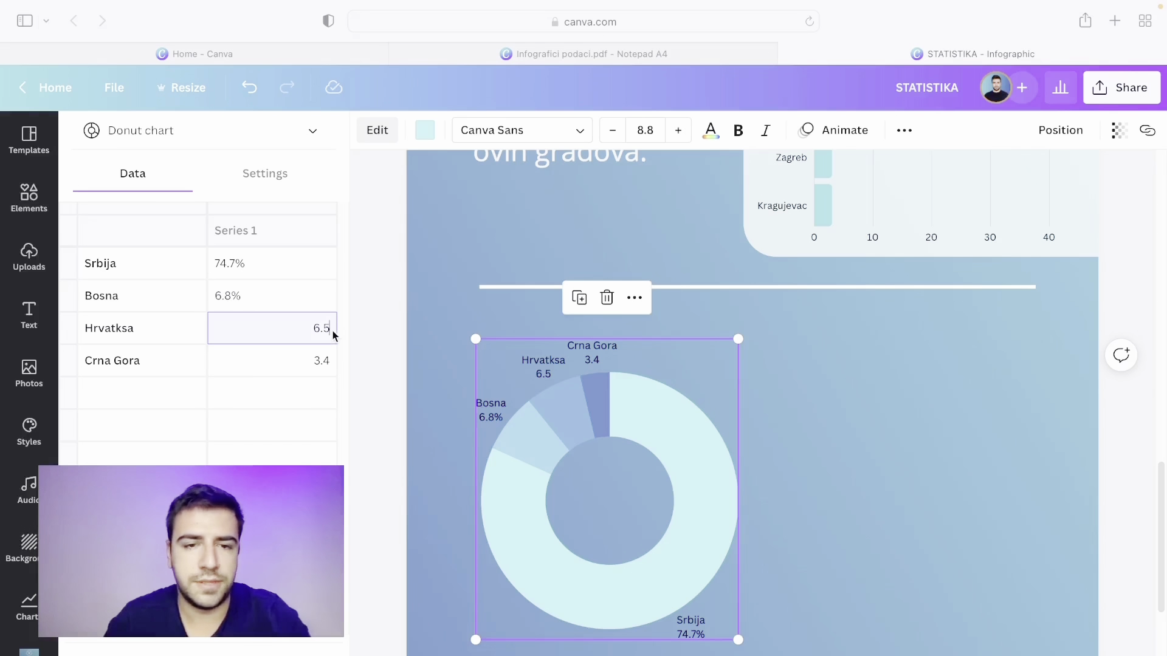
pyautogui.write('%')
pyautogui.click(336, 368)
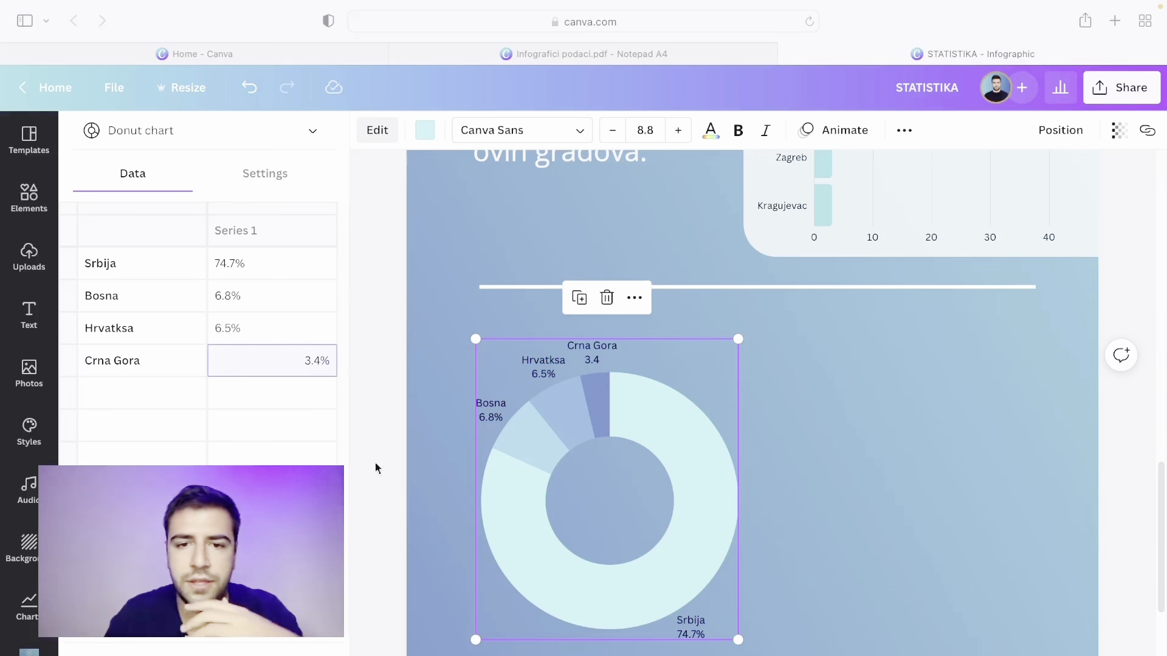
pyautogui.write('%')
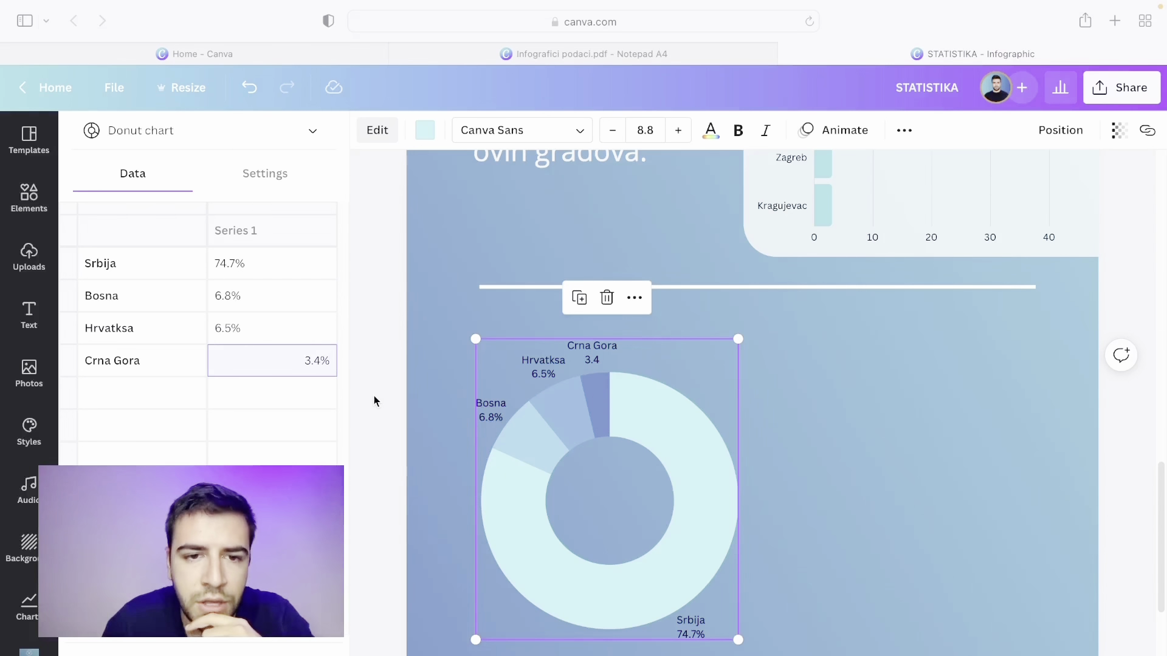
pyautogui.press('Escape')
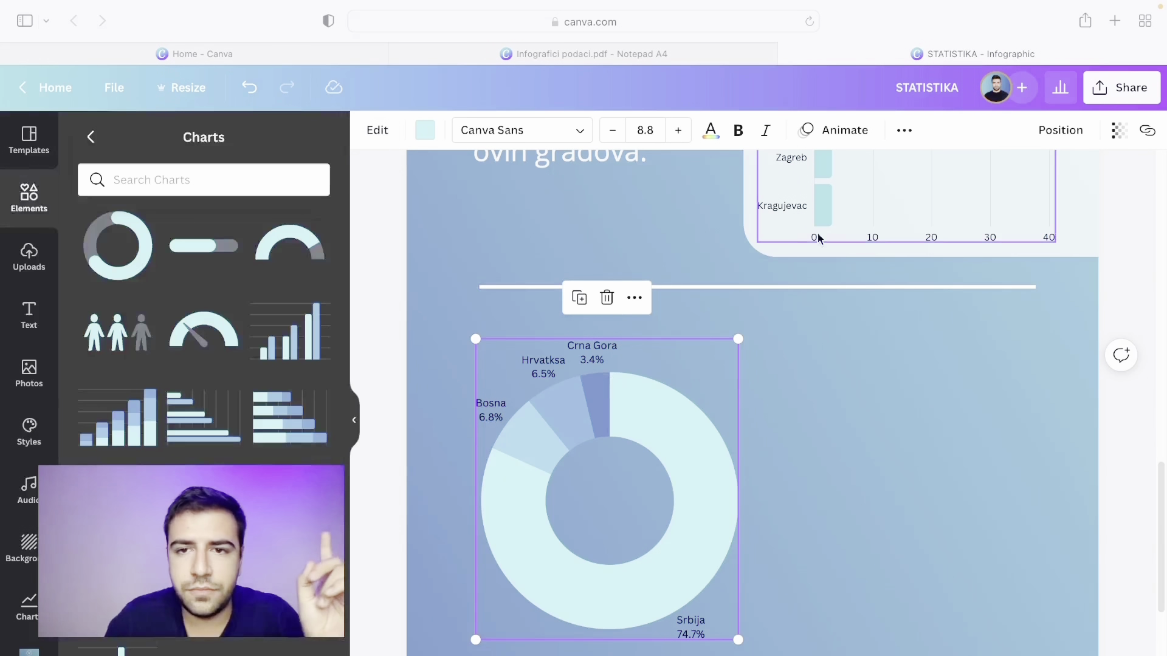
# Copy the rounded translucent panel behind the bar chart, place it over the donut chart past the page's left edge, and extend it downward
pyautogui.rightClick(753, 184)
pyautogui.click(794, 257)
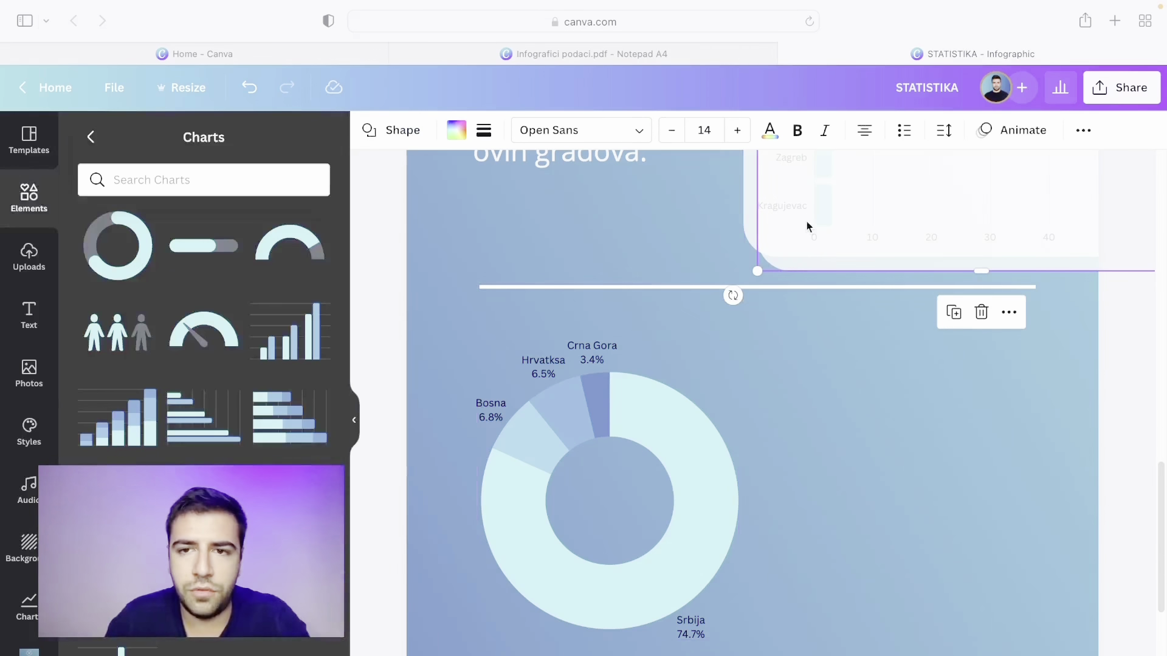
pyautogui.hotkey('ctrl', 'v')
pyautogui.moveTo(409, 614); pyautogui.dragTo(377, 547)
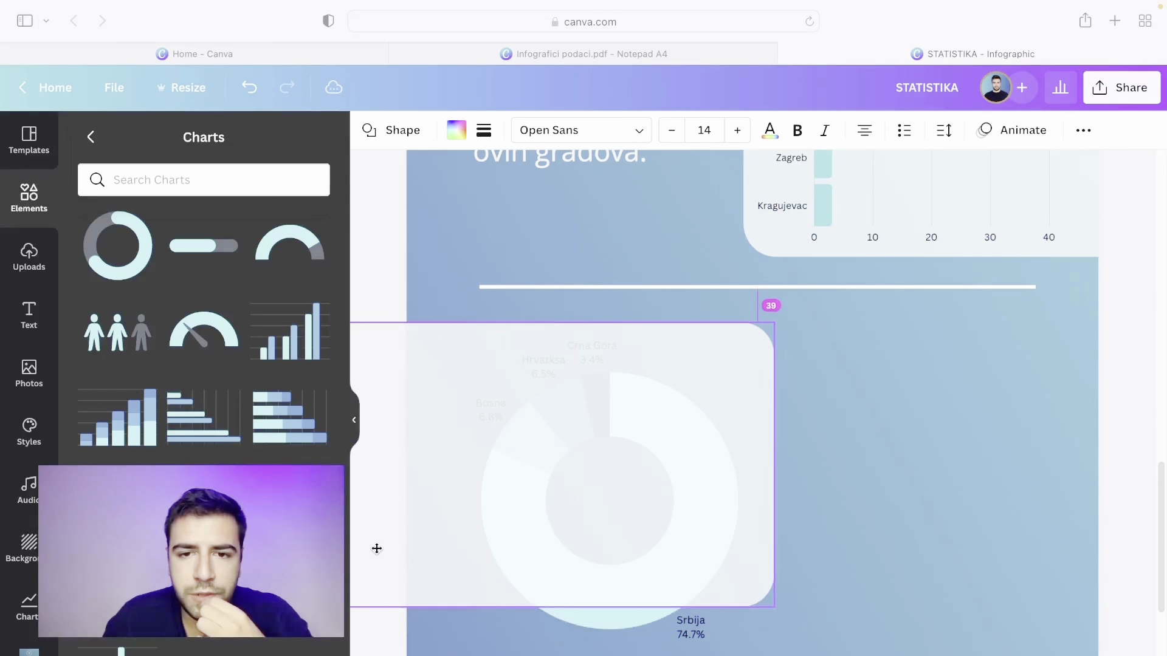
pyautogui.moveTo(542, 604); pyautogui.dragTo(547, 655)
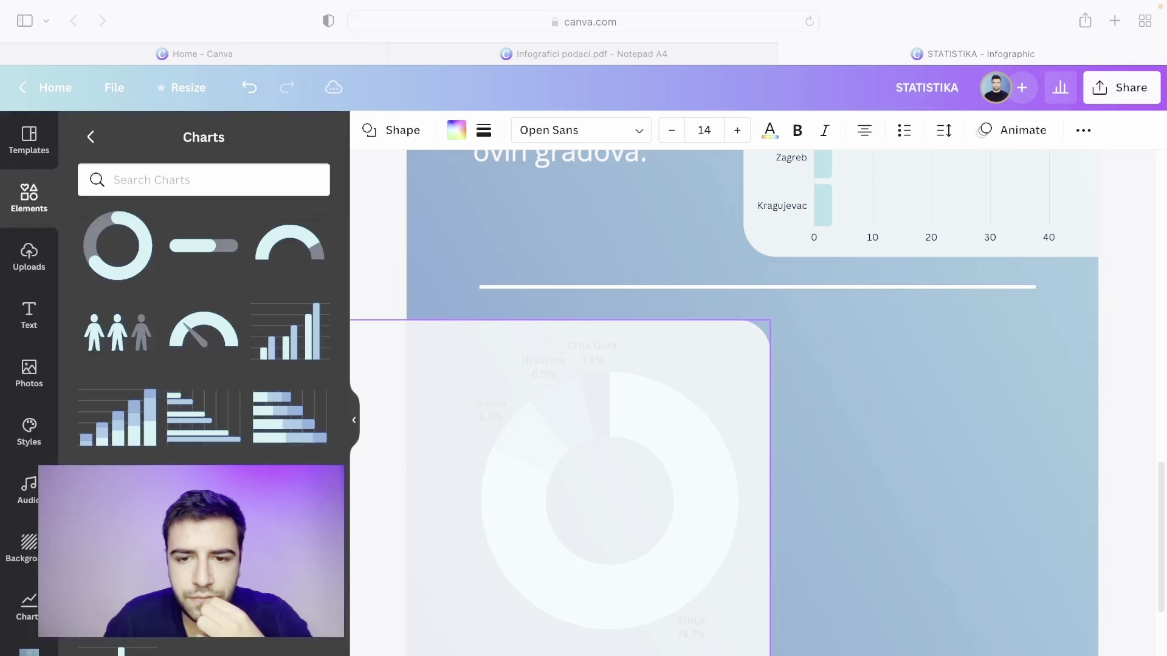
# Send the translucent panel backward behind the donut chart and shorten it slightly from its lower edge
pyautogui.click(1085, 132)
pyautogui.click(923, 170)
pyautogui.click(875, 218)
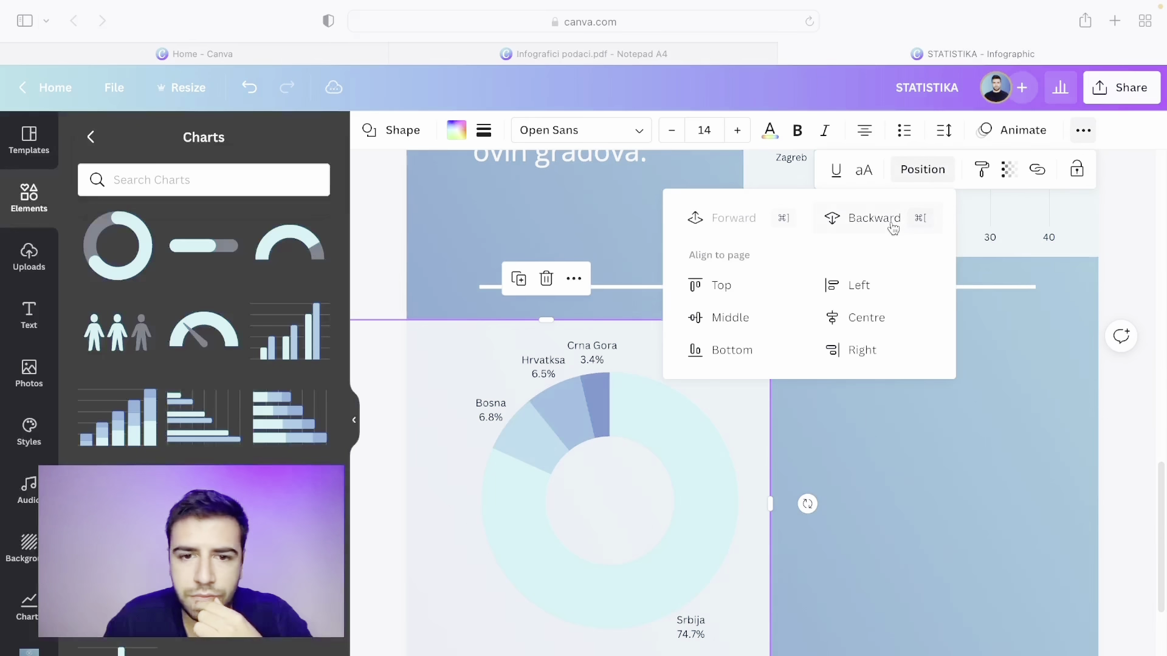
pyautogui.scroll(-3, 1123, 396)
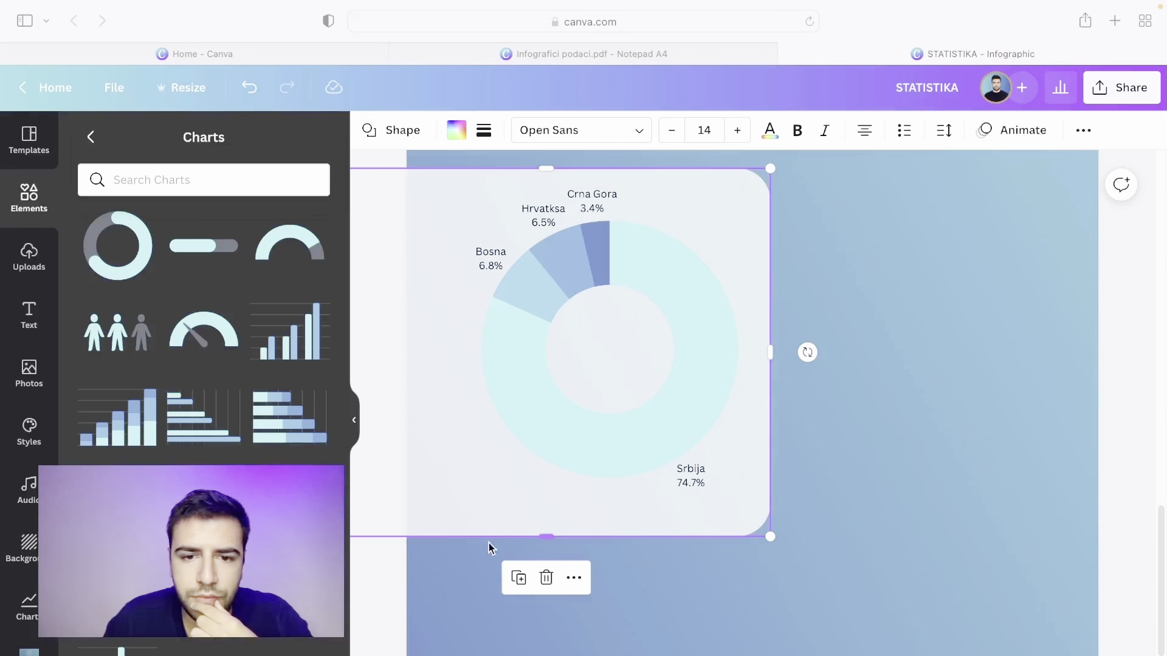
pyautogui.moveTo(547, 536); pyautogui.dragTo(550, 515)
# Try the brand palette's purple, light turquoise and yellow on the donut chart, leaving it yellow
pyautogui.click(588, 342)
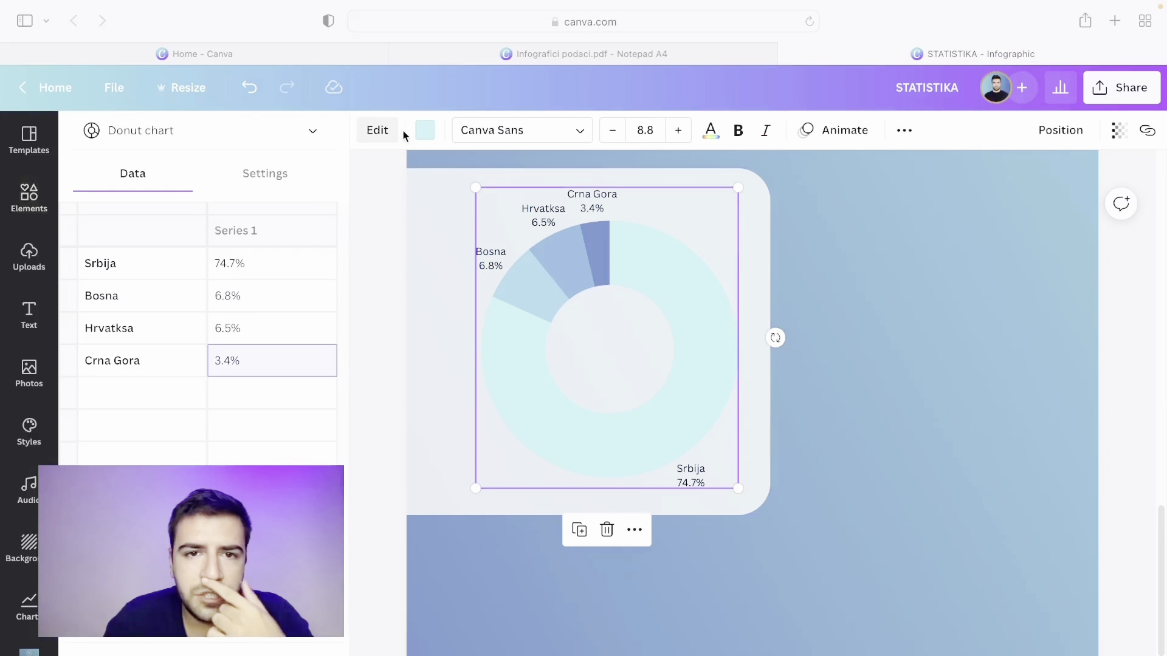
pyautogui.click(421, 133)
pyautogui.click(87, 382)
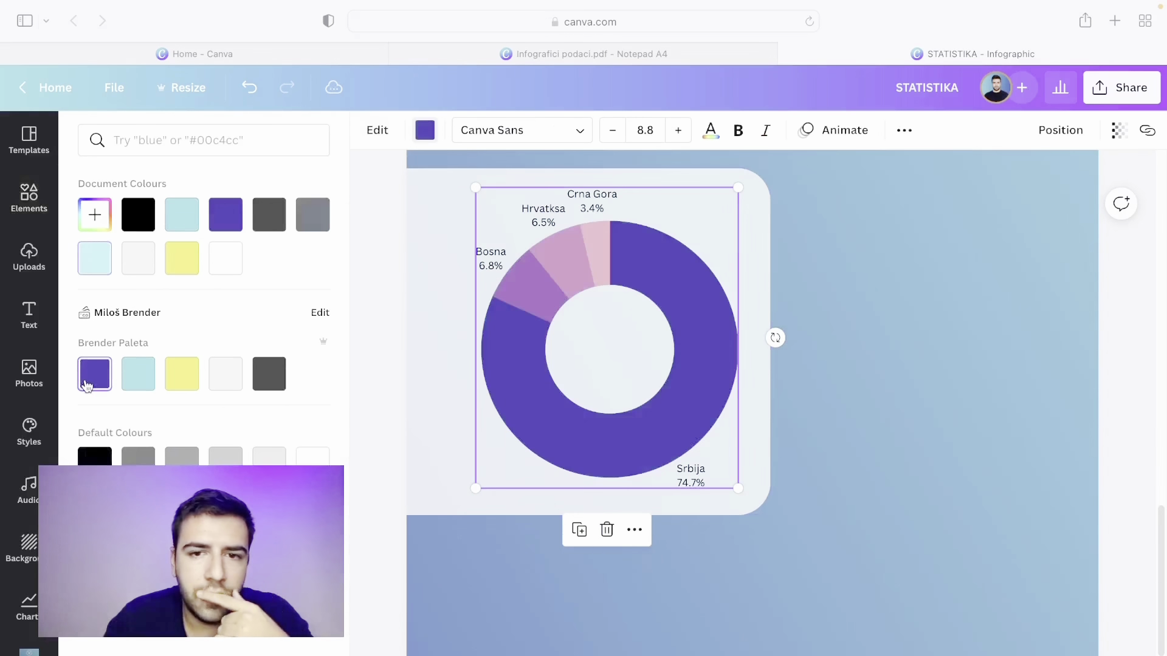
pyautogui.click(139, 377)
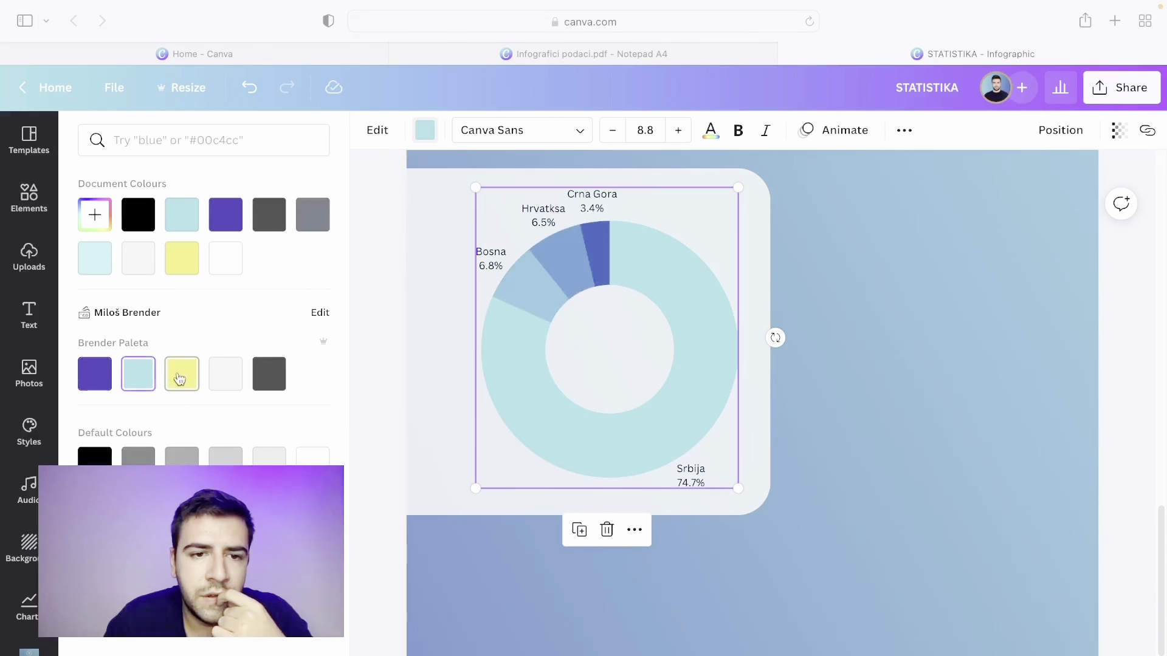
pyautogui.click(181, 378)
pyautogui.click(90, 226)
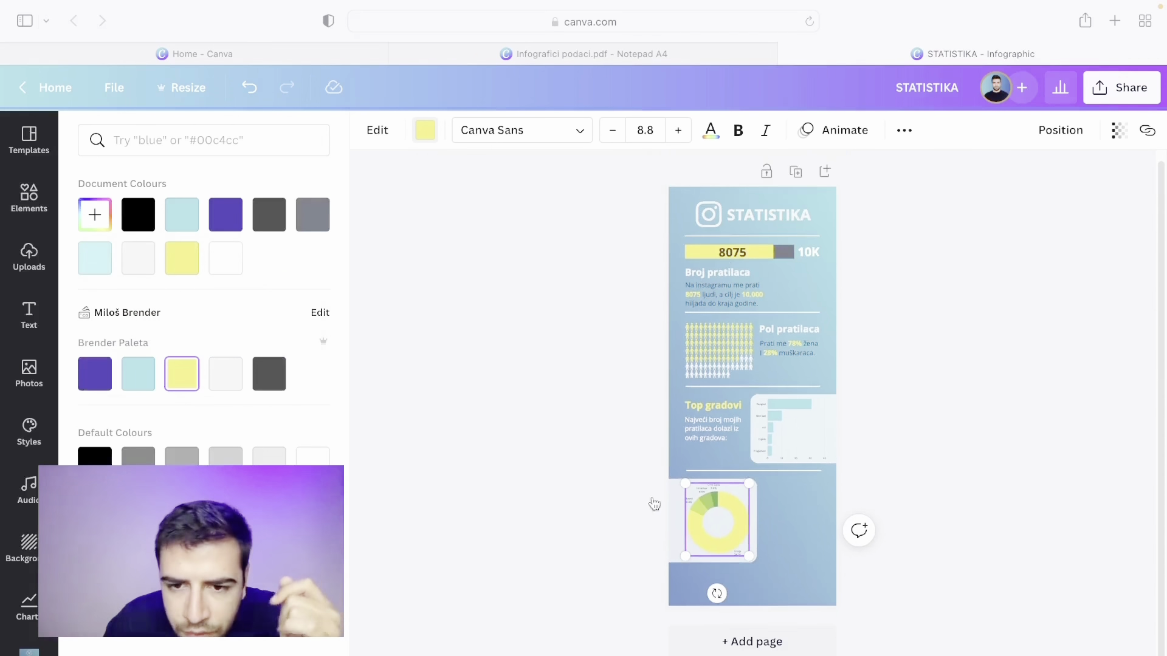
pyautogui.click(96, 217)
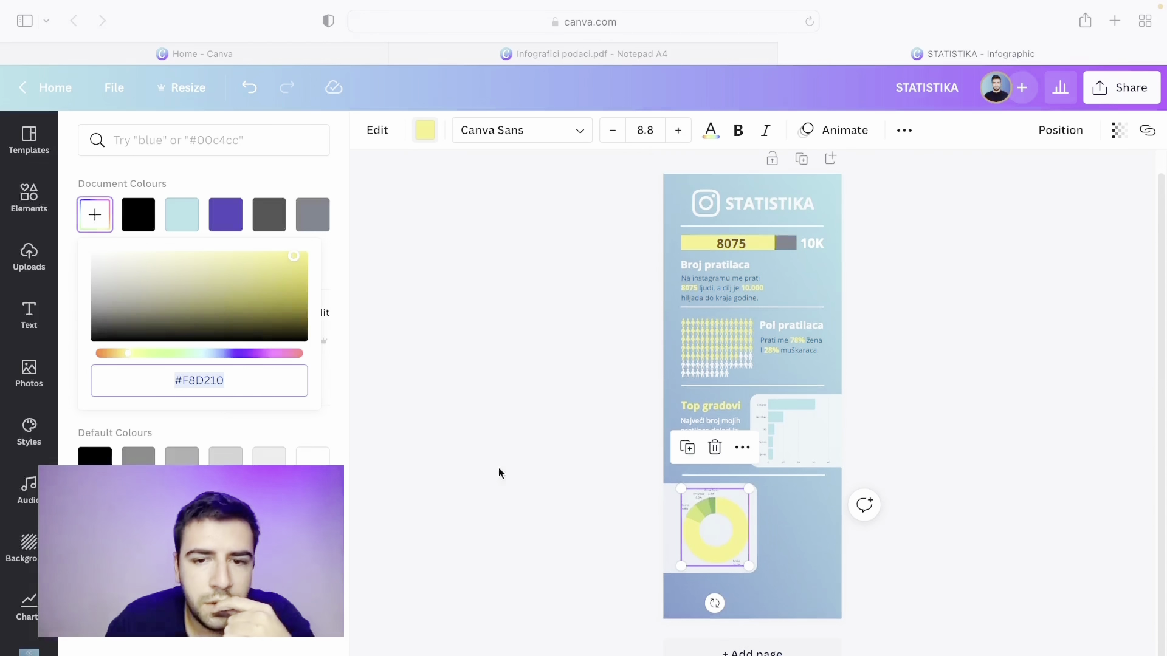
# Review the infographic's sections to compare the yellow donut chart with the bar chart and the other yellow elements
pyautogui.click(802, 557)
pyautogui.scroll(2, 472, 464)
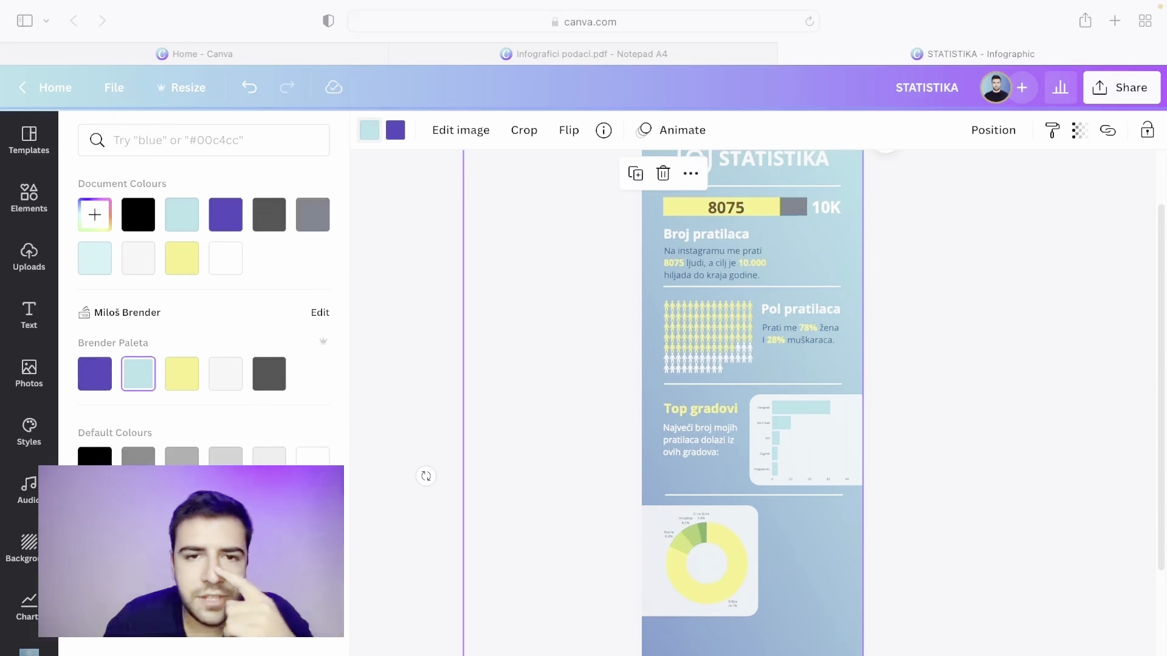
pyautogui.scroll(-3, 851, 417)
pyautogui.scroll(2, 893, 417)
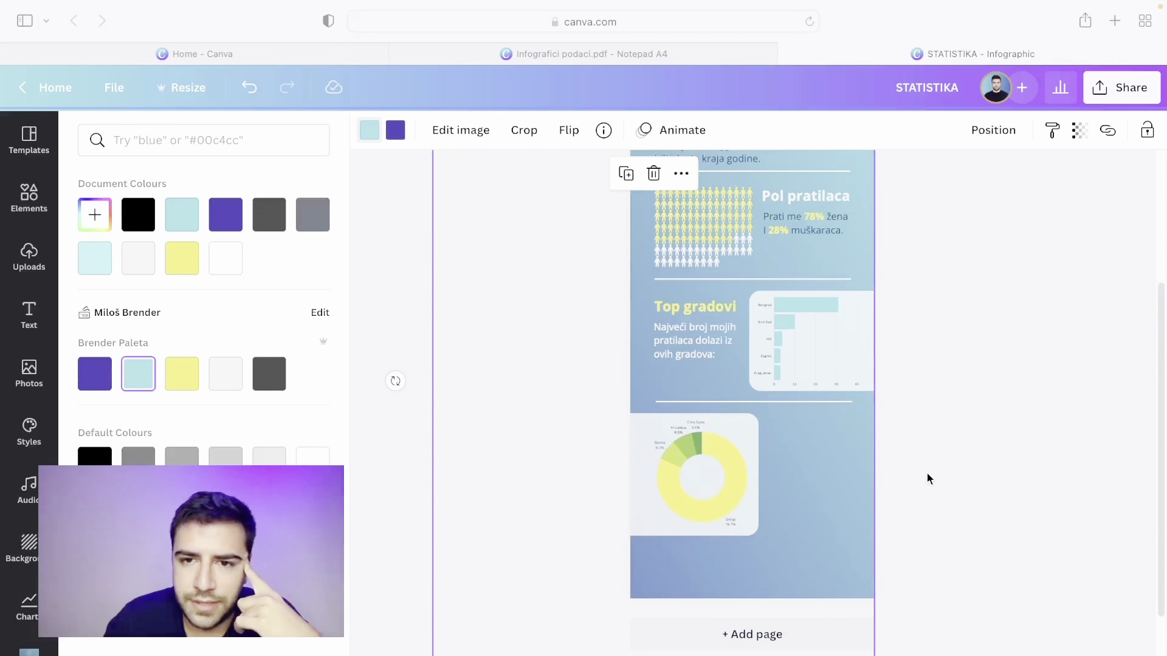
pyautogui.scroll(3, 914, 546)
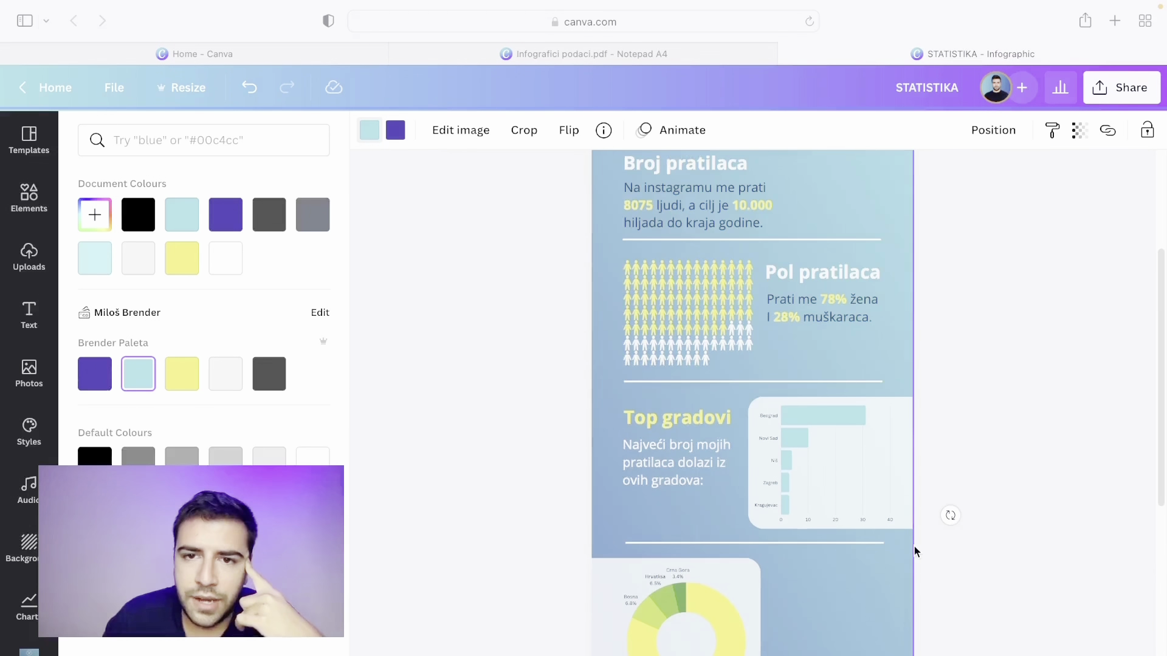
pyautogui.scroll(-5, 914, 546)
pyautogui.scroll(5, 913, 539)
pyautogui.scroll(-4, 913, 538)
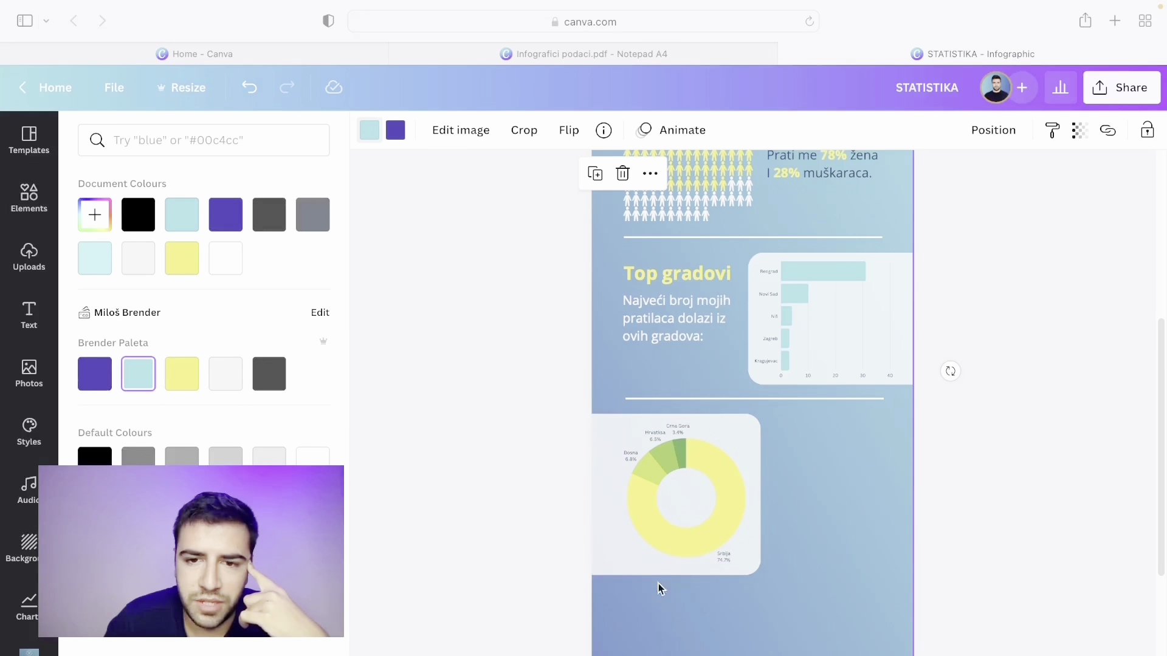
# Open the custom colour picker for the donut chart
pyautogui.click(28, 195)
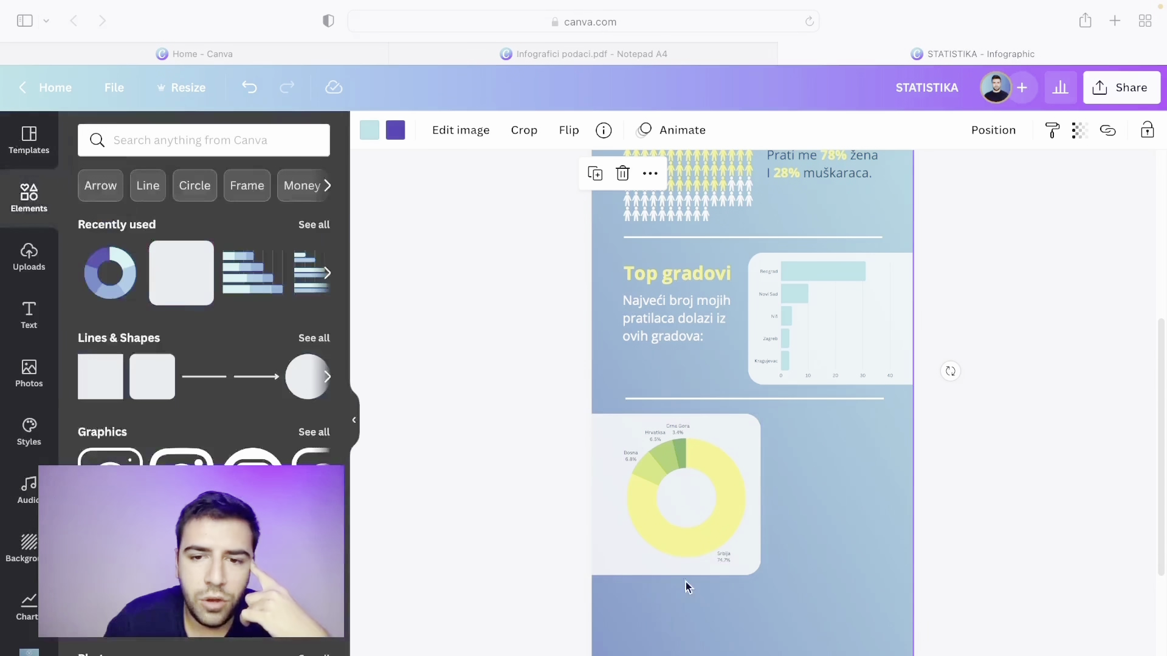
pyautogui.click(637, 528)
pyautogui.click(425, 130)
pyautogui.click(95, 214)
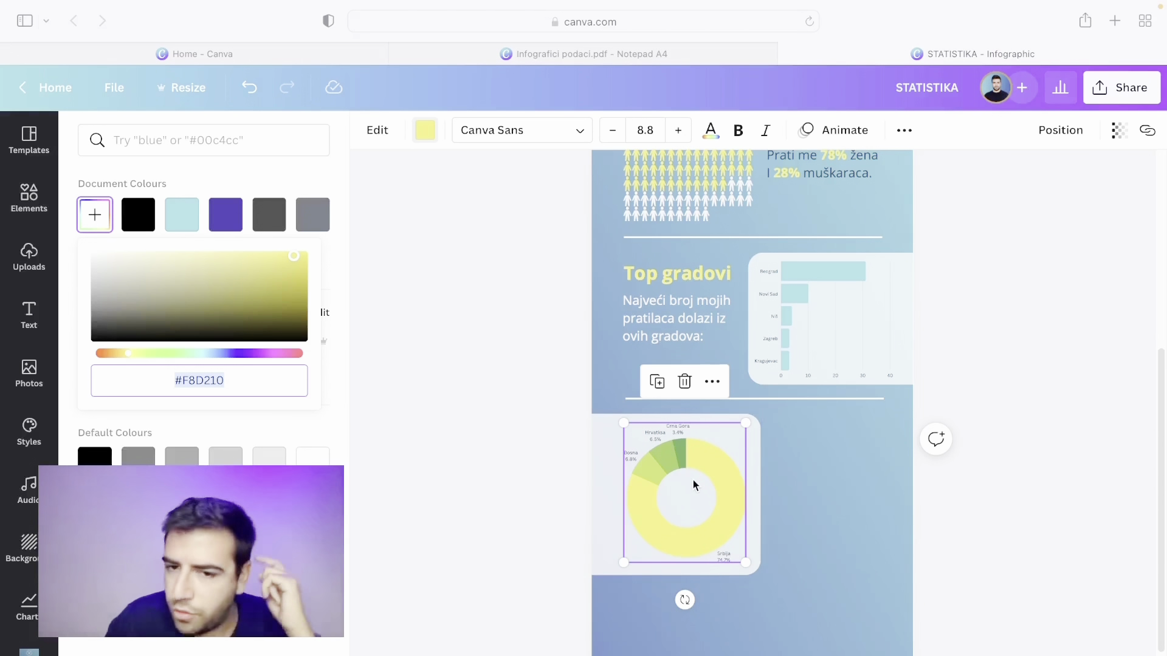
# Insert a rounded square and place it in the empty area beside the donut chart
pyautogui.click(30, 200)
pyautogui.click(171, 275)
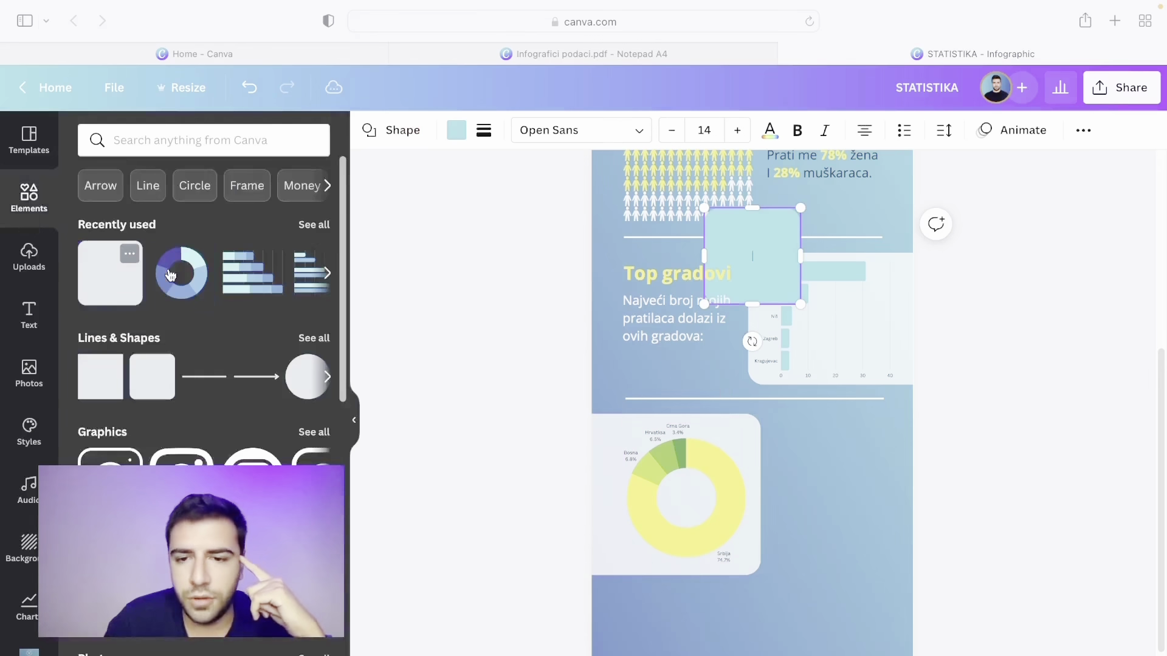
pyautogui.moveTo(771, 244); pyautogui.dragTo(864, 493)
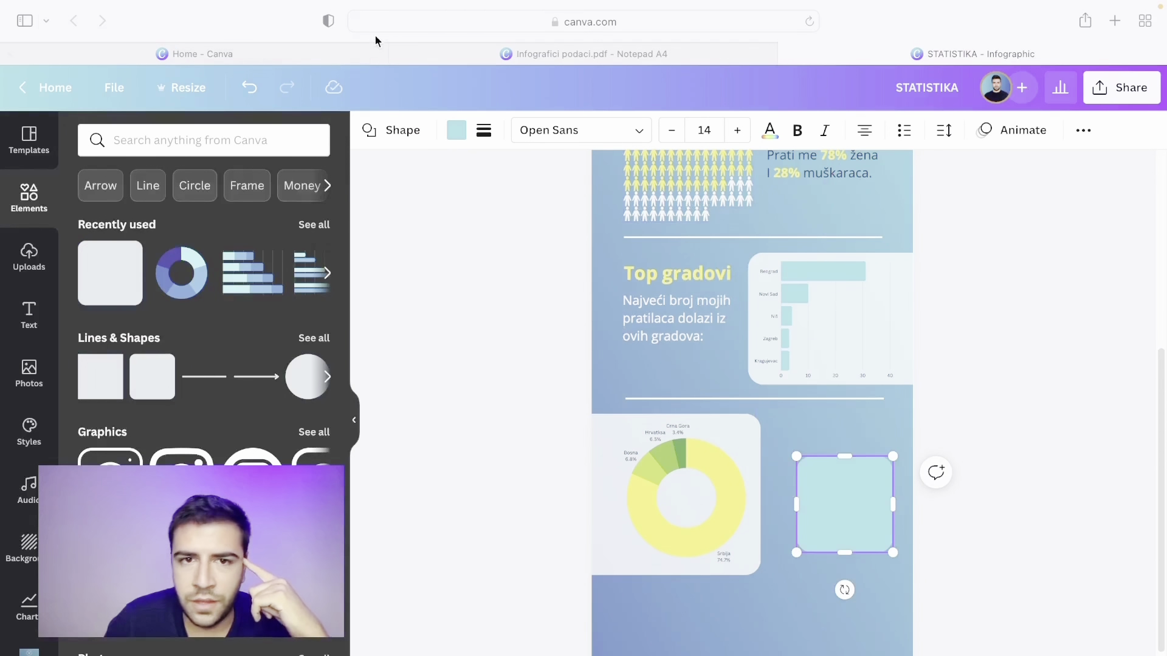
# Examine the custom colour picker and its hex code field for the rounded square
pyautogui.click(448, 135)
pyautogui.click(97, 226)
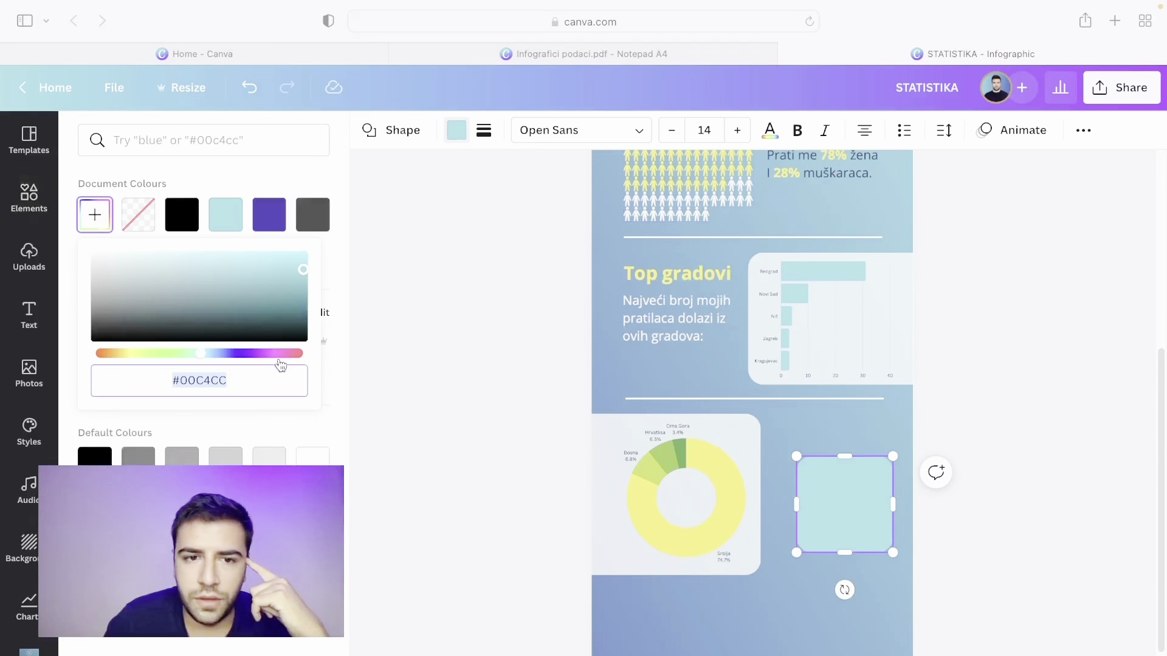
pyautogui.click(279, 379)
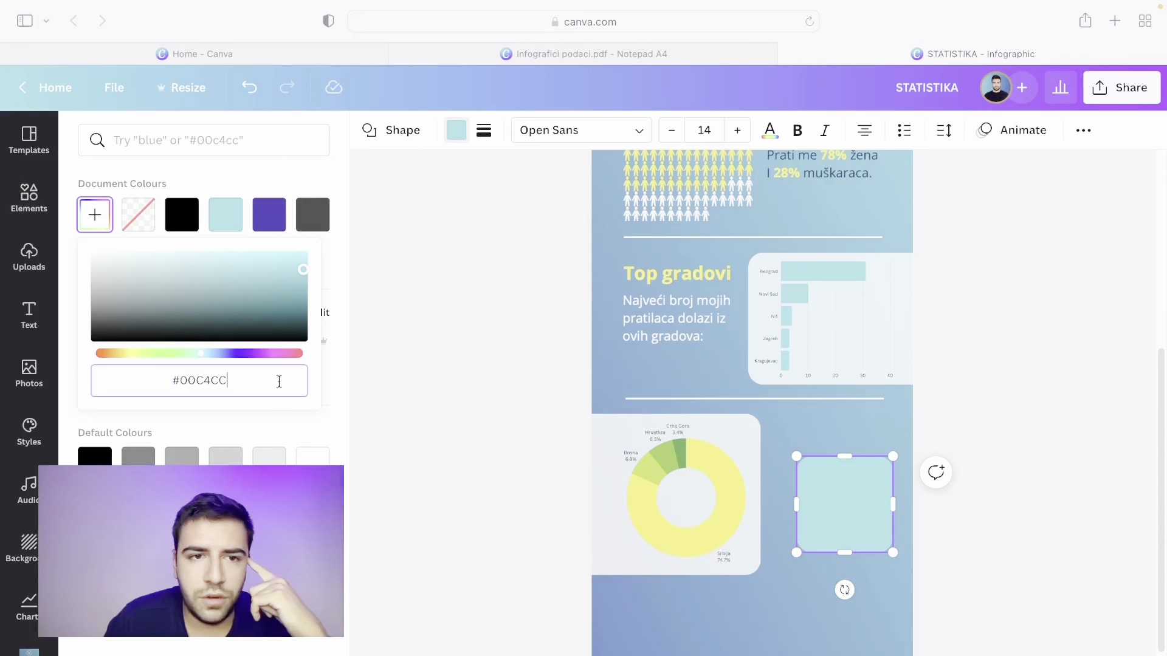
pyautogui.press('super+a')
pyautogui.click(95, 215)
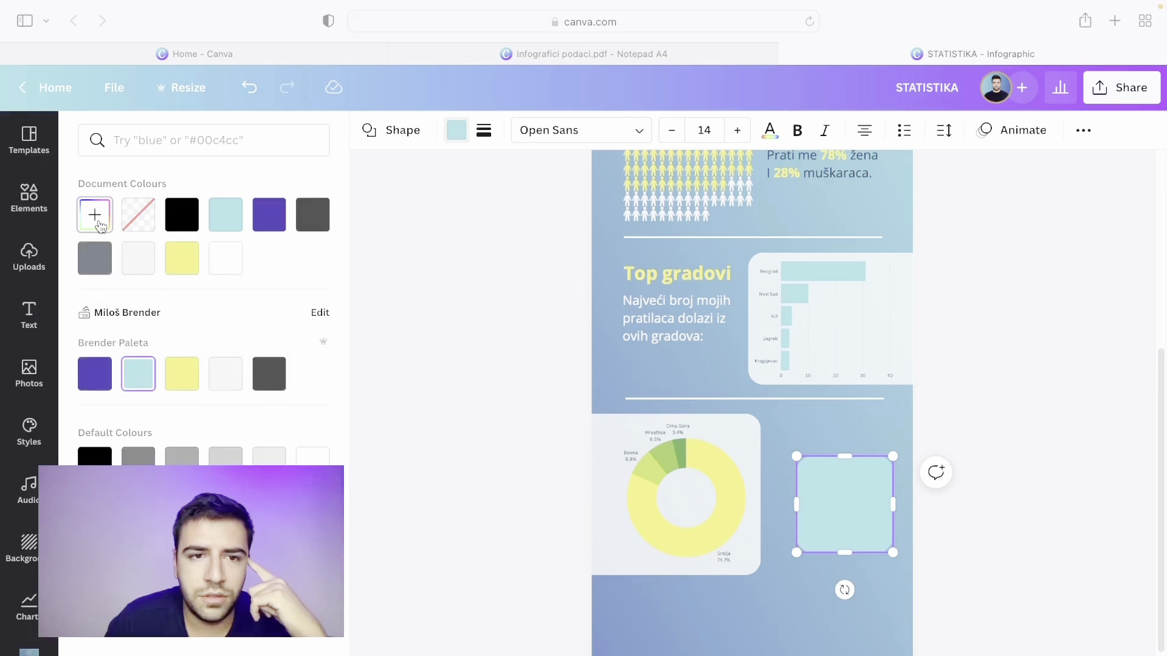
pyautogui.click(95, 216)
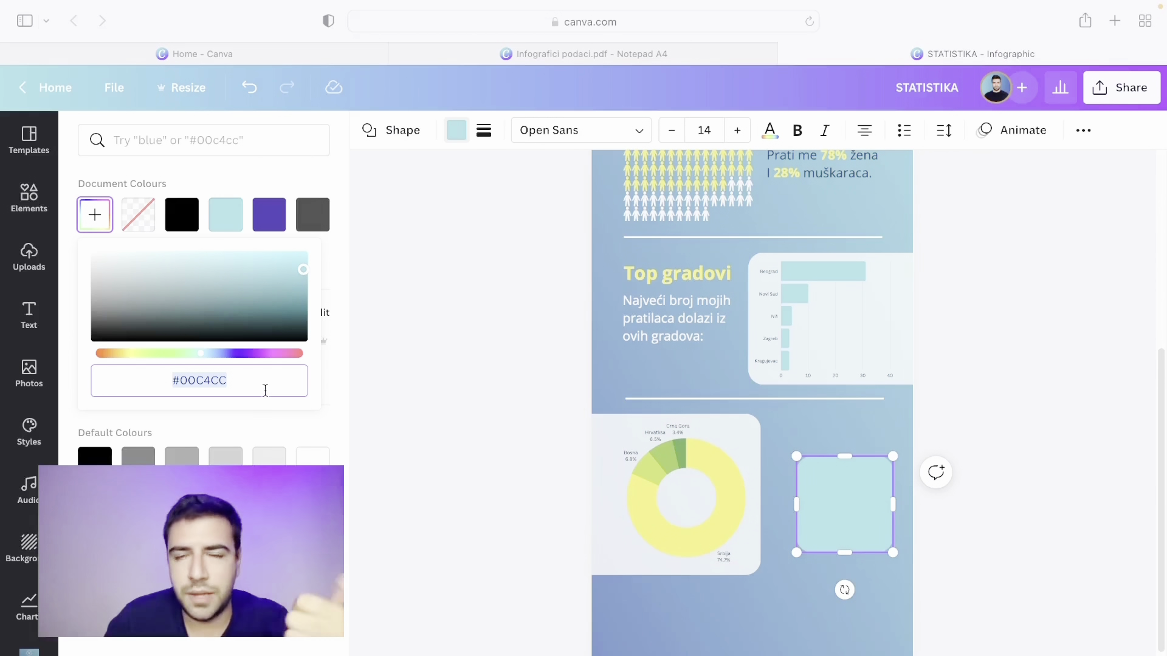
pyautogui.click(31, 195)
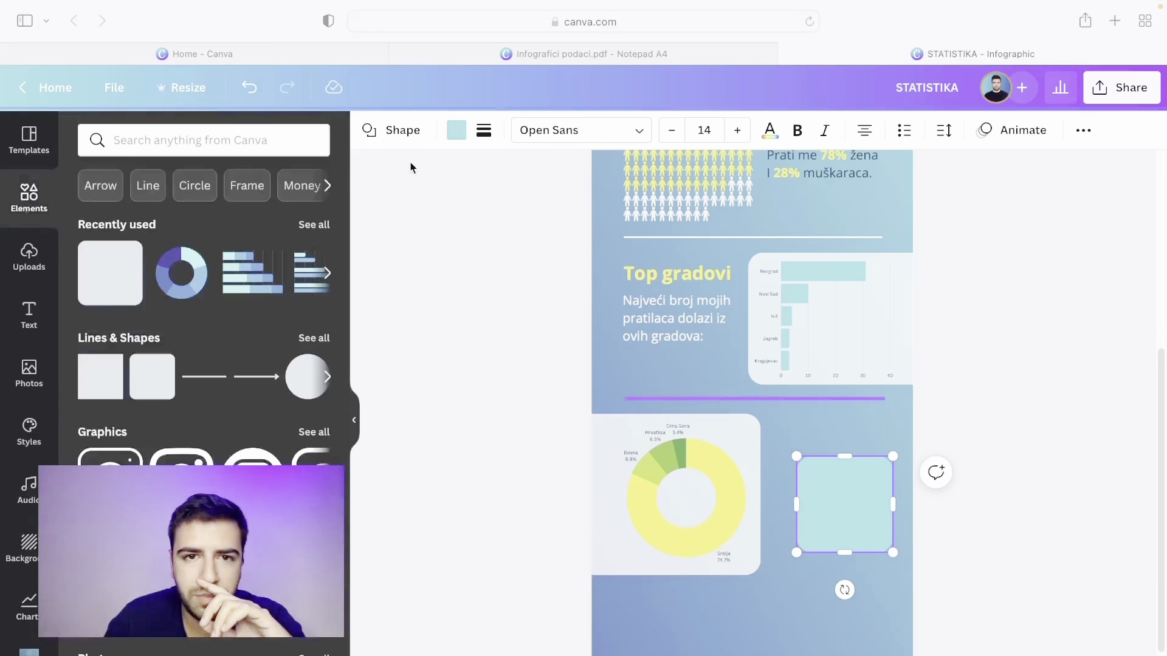
pyautogui.click(456, 130)
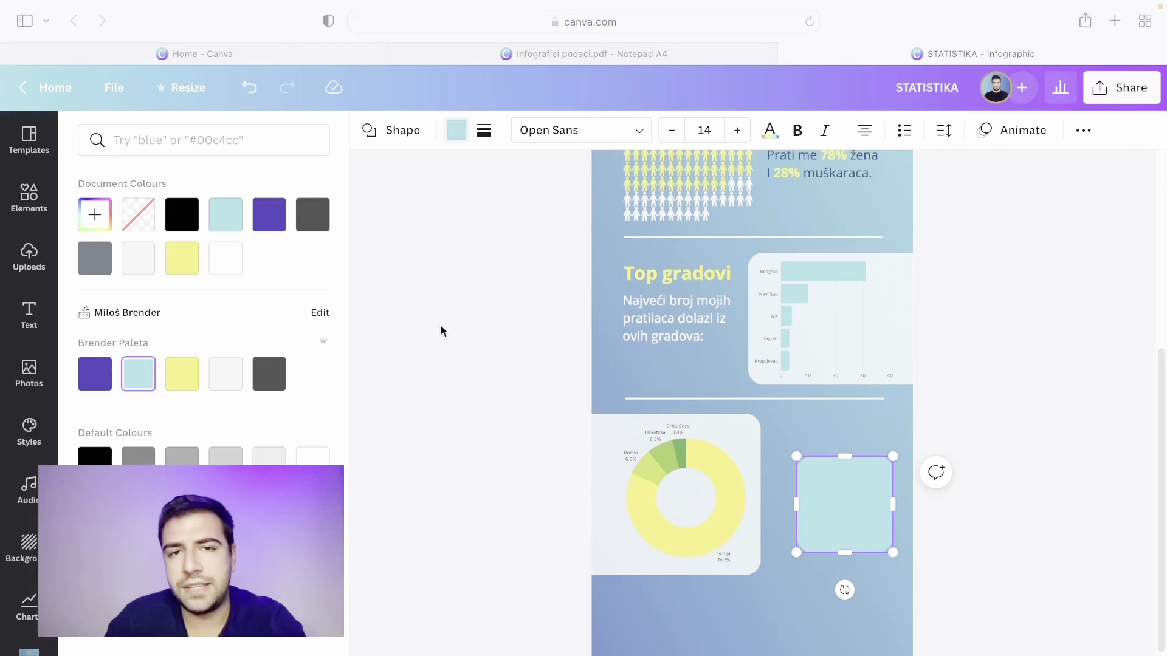
pyautogui.click(94, 213)
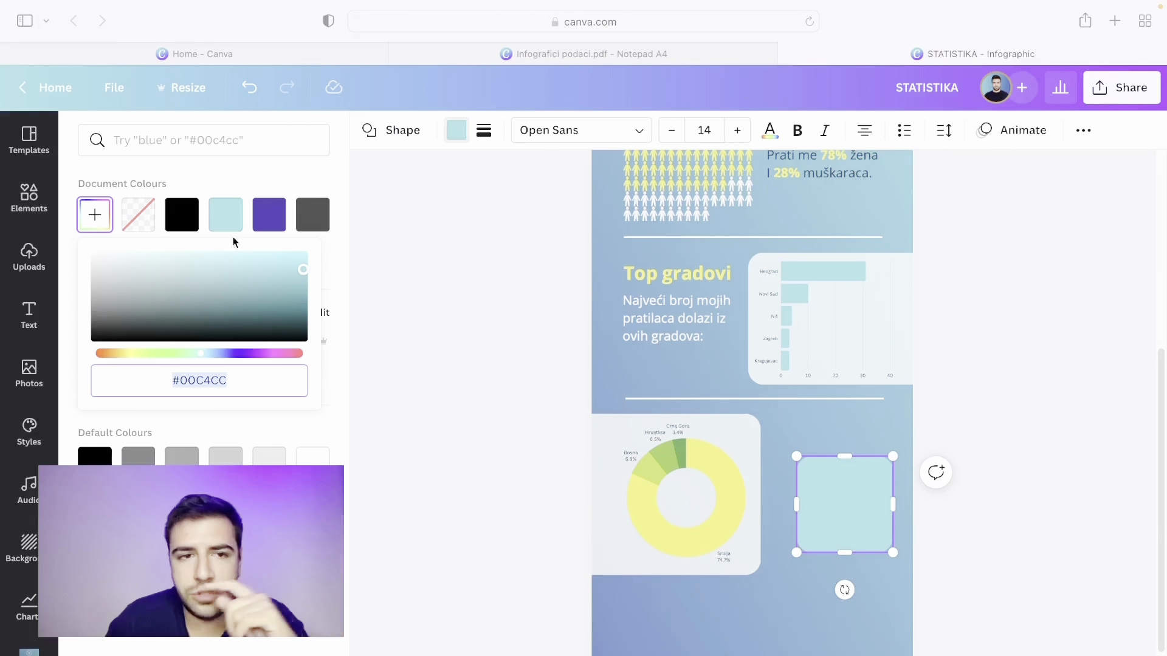
# Restore the accidentally deleted gradient background and delete the rounded turquoise square
pyautogui.click(789, 483)
pyautogui.press('Delete')
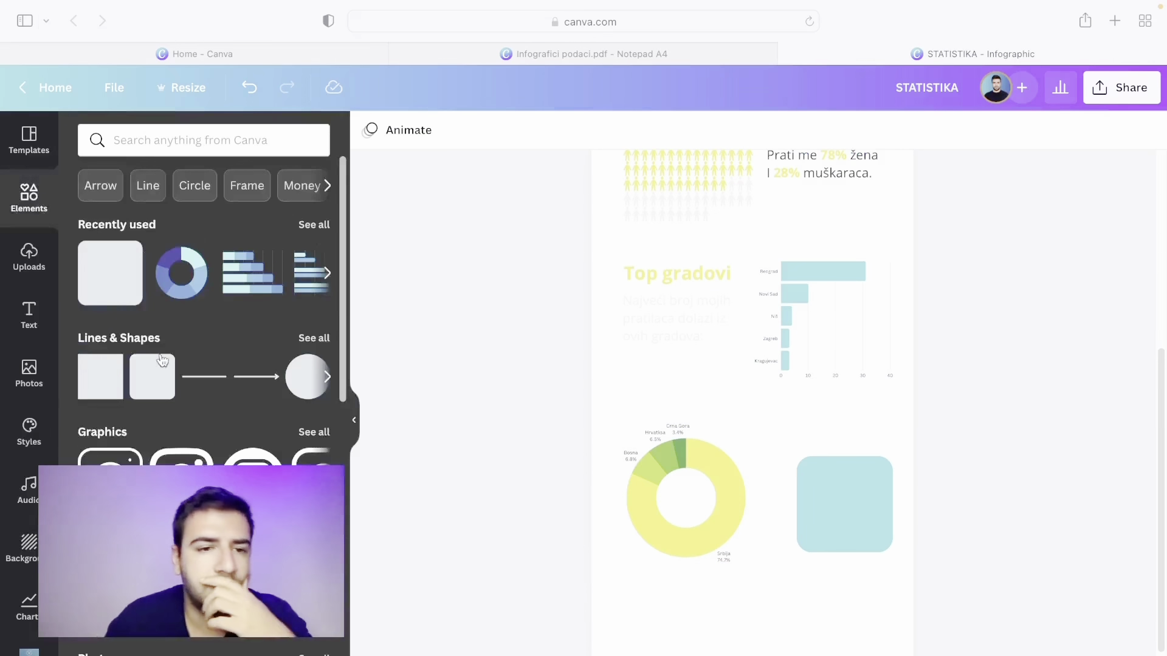
pyautogui.click(250, 91)
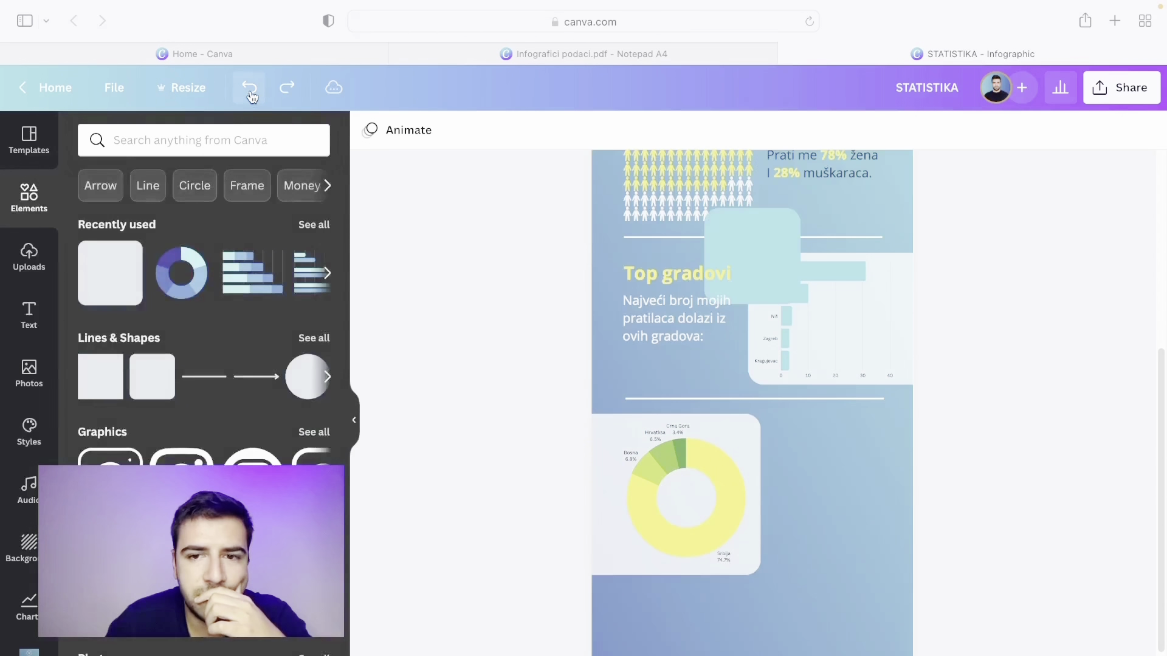
pyautogui.click(744, 208)
pyautogui.press('Delete')
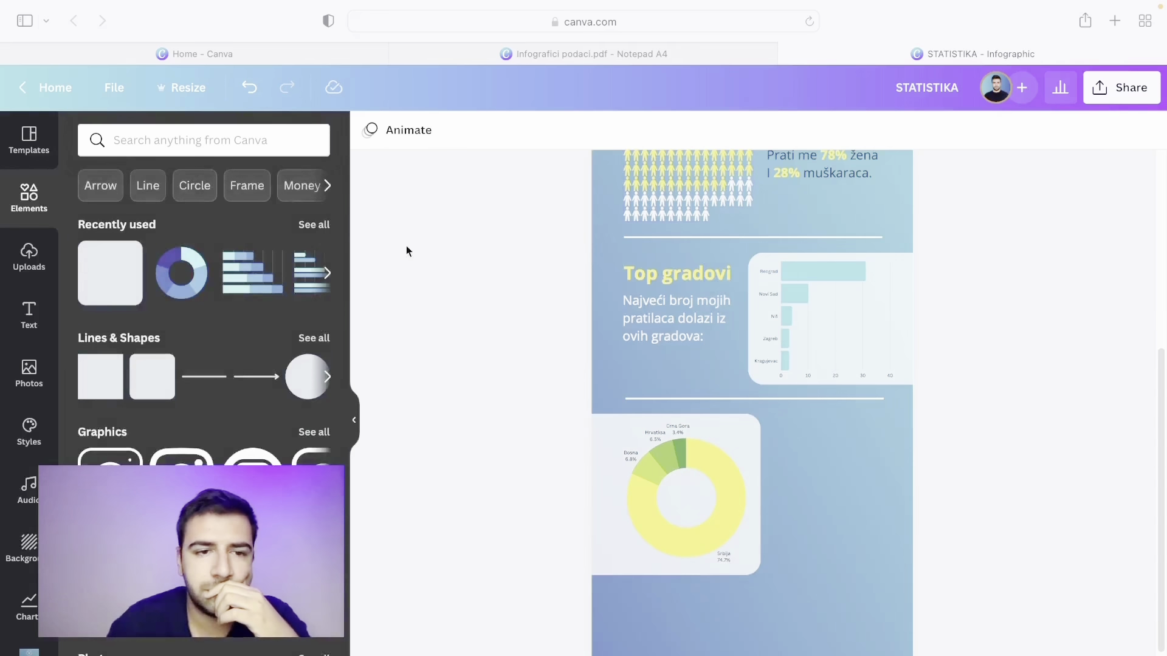
# Try a plain square beside the donut chart, check its custom colour code field, and delete the square
pyautogui.click(101, 377)
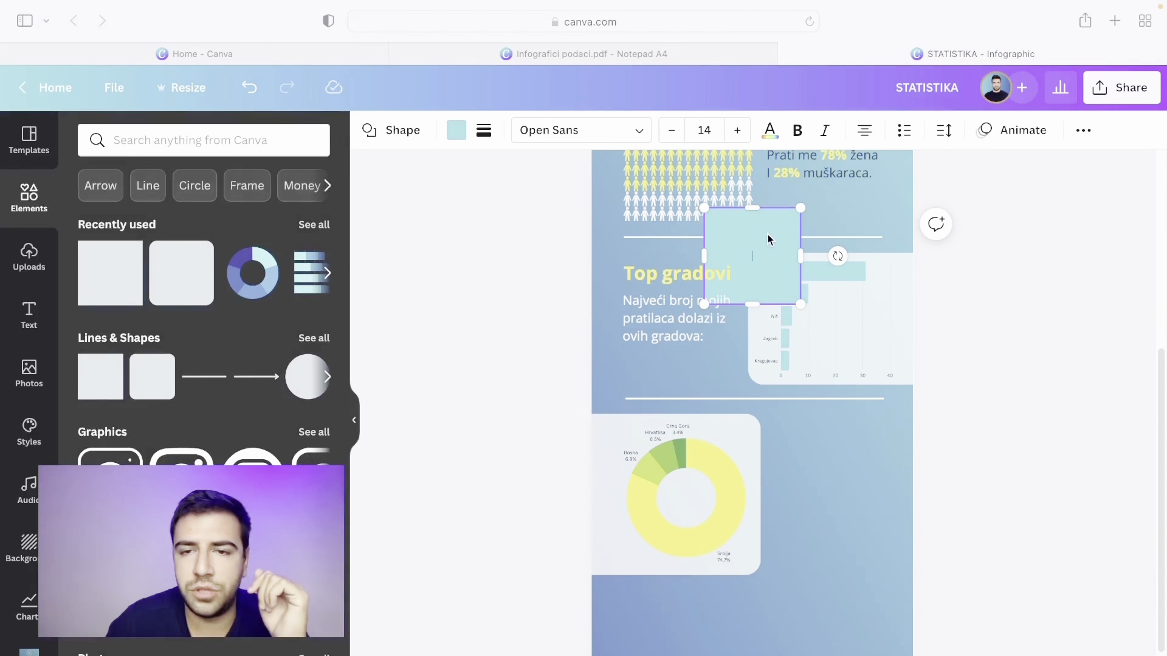
pyautogui.moveTo(768, 235); pyautogui.dragTo(847, 473)
pyautogui.click(447, 131)
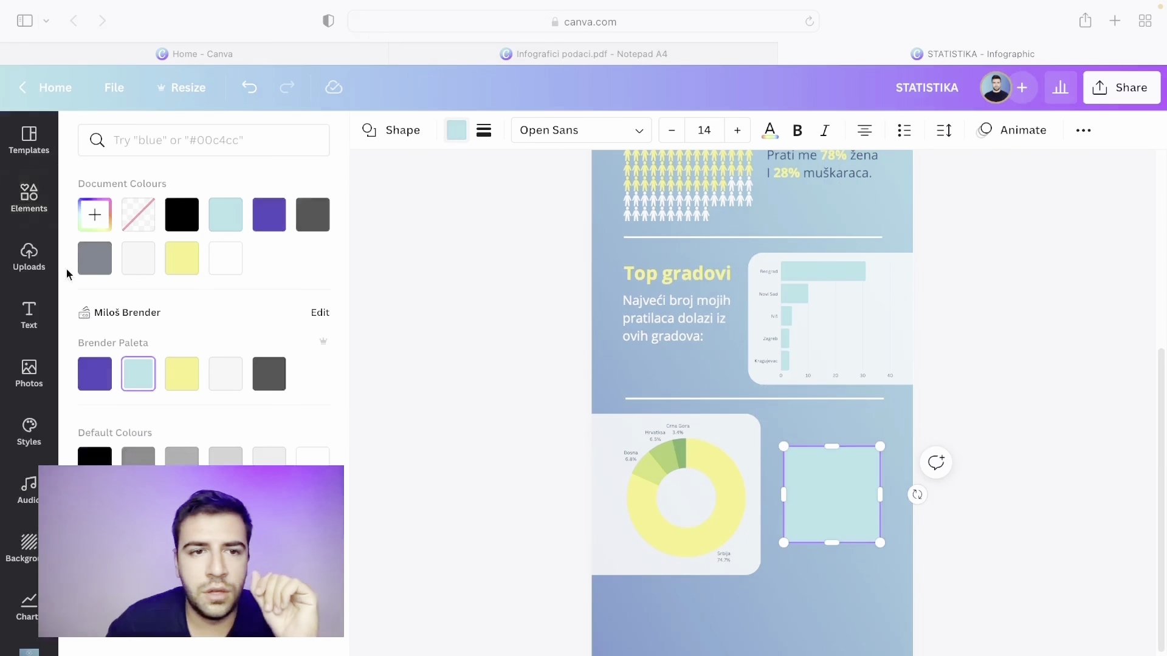
pyautogui.click(95, 214)
pyautogui.click(290, 380)
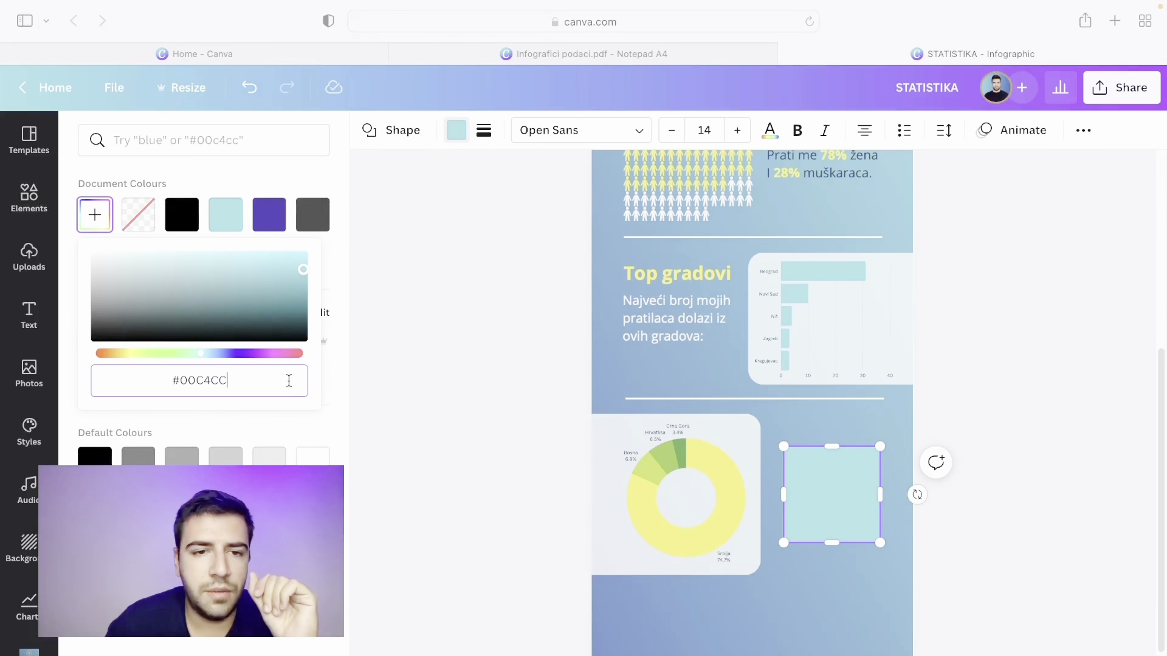
pyautogui.press('Delete')
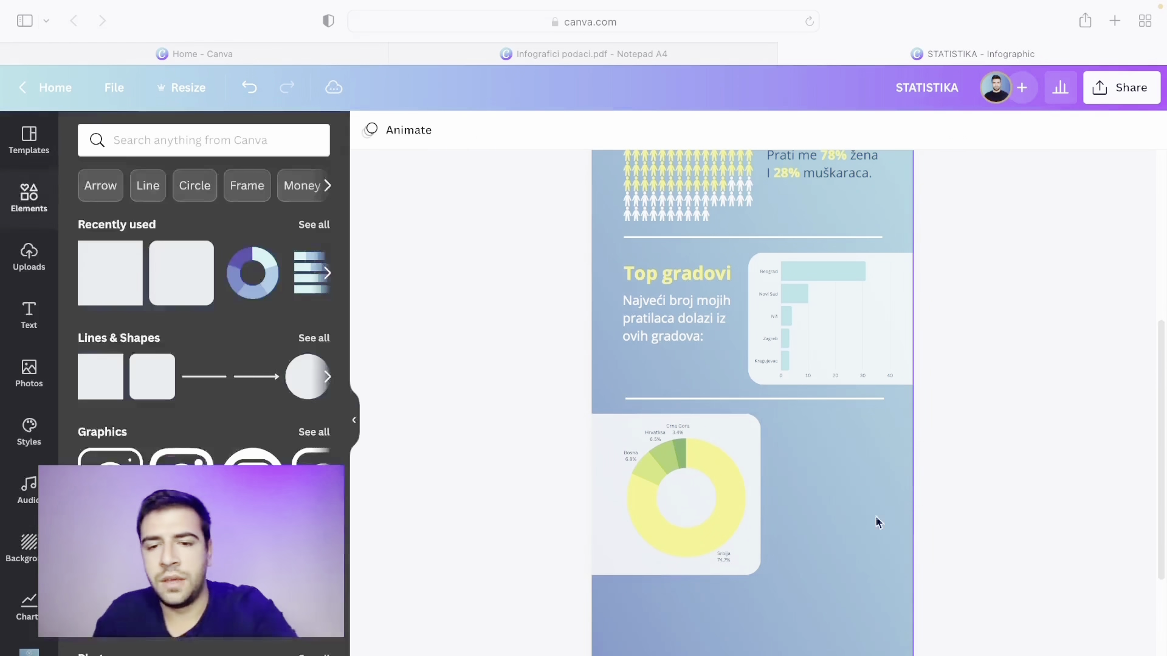
# Recolour the donut chart with the light turquoise document colour after trying purple
pyautogui.scroll(5, 723, 499)
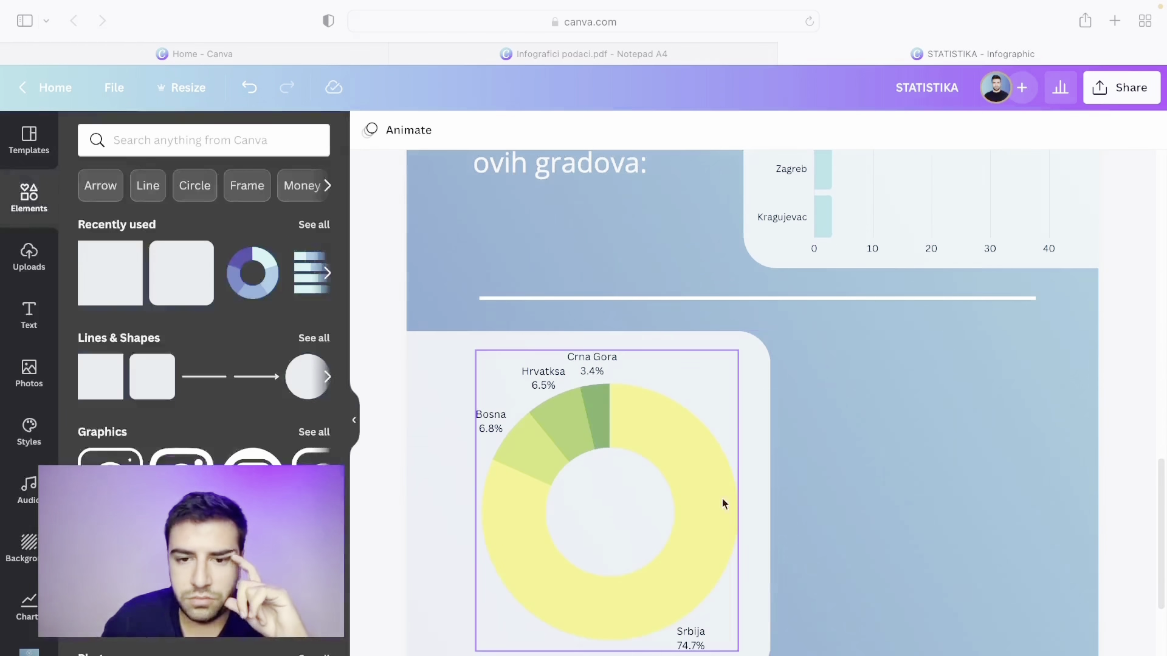
pyautogui.click(723, 501)
pyautogui.click(426, 130)
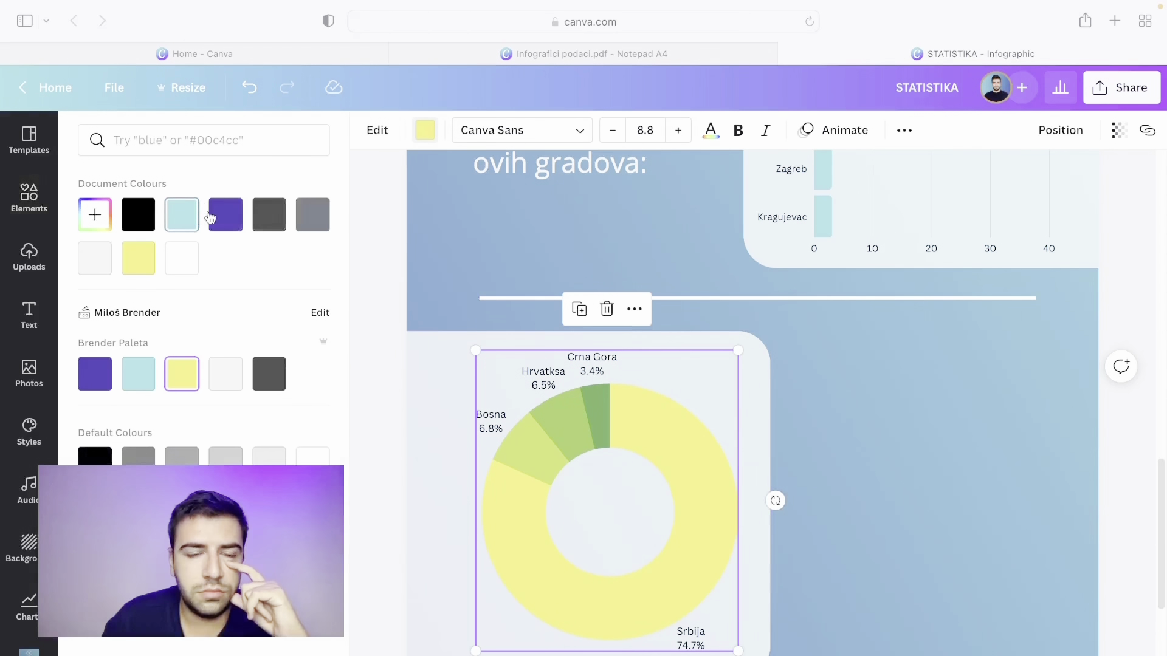
pyautogui.click(226, 216)
pyautogui.click(182, 217)
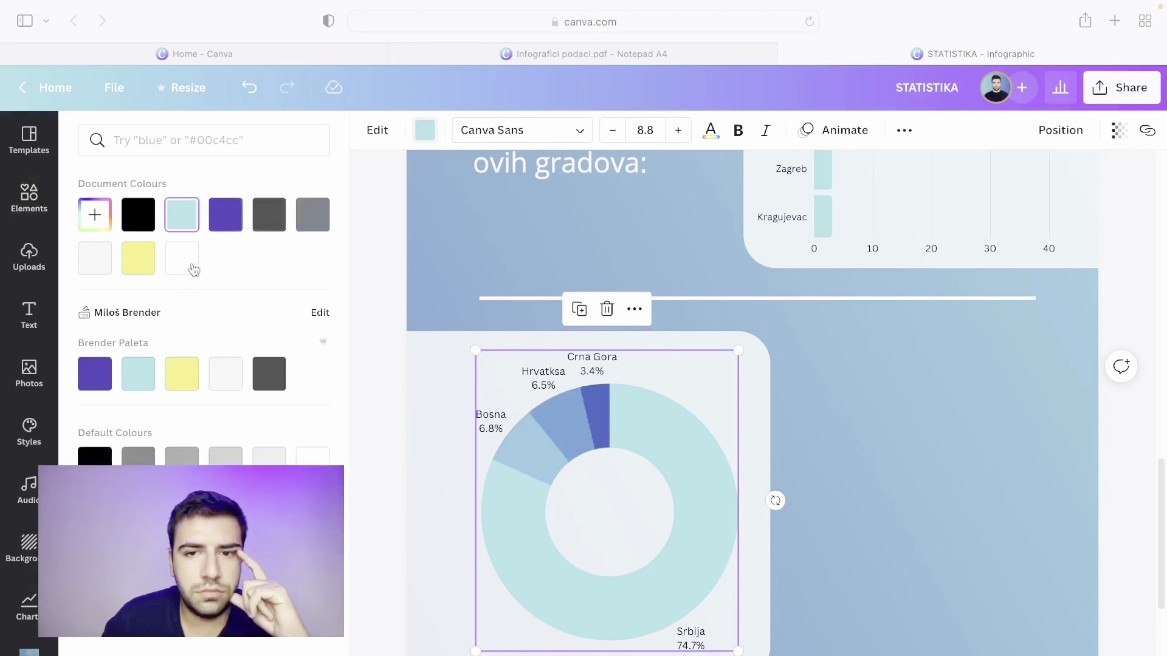
pyautogui.doubleClick(887, 537)
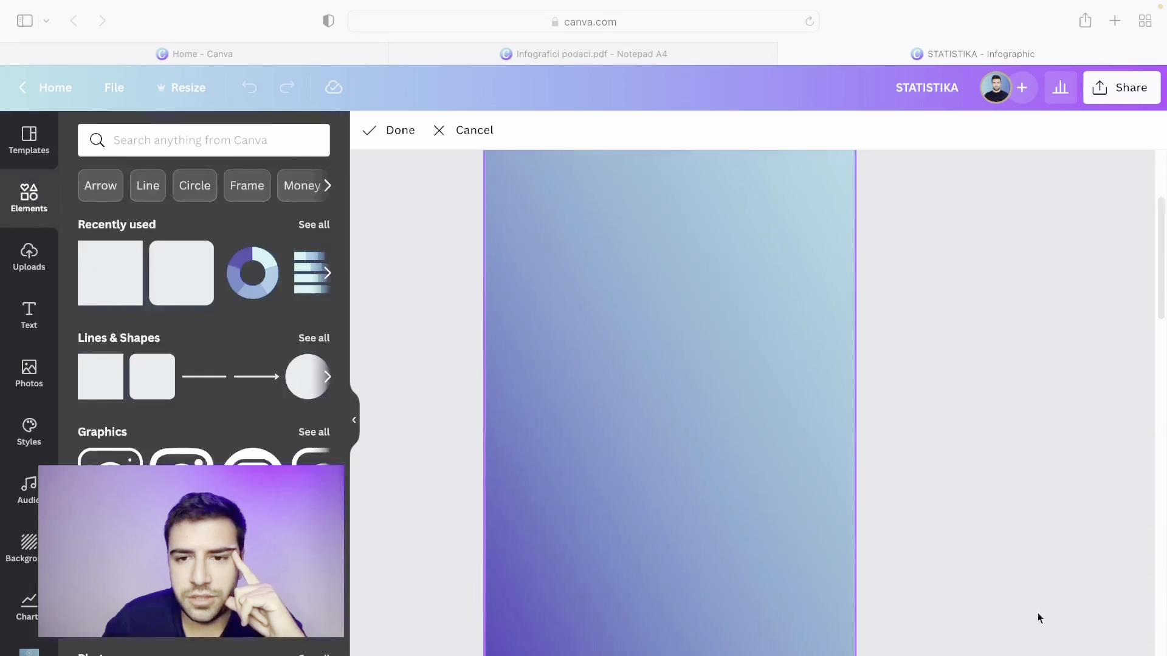
pyautogui.click(1037, 613)
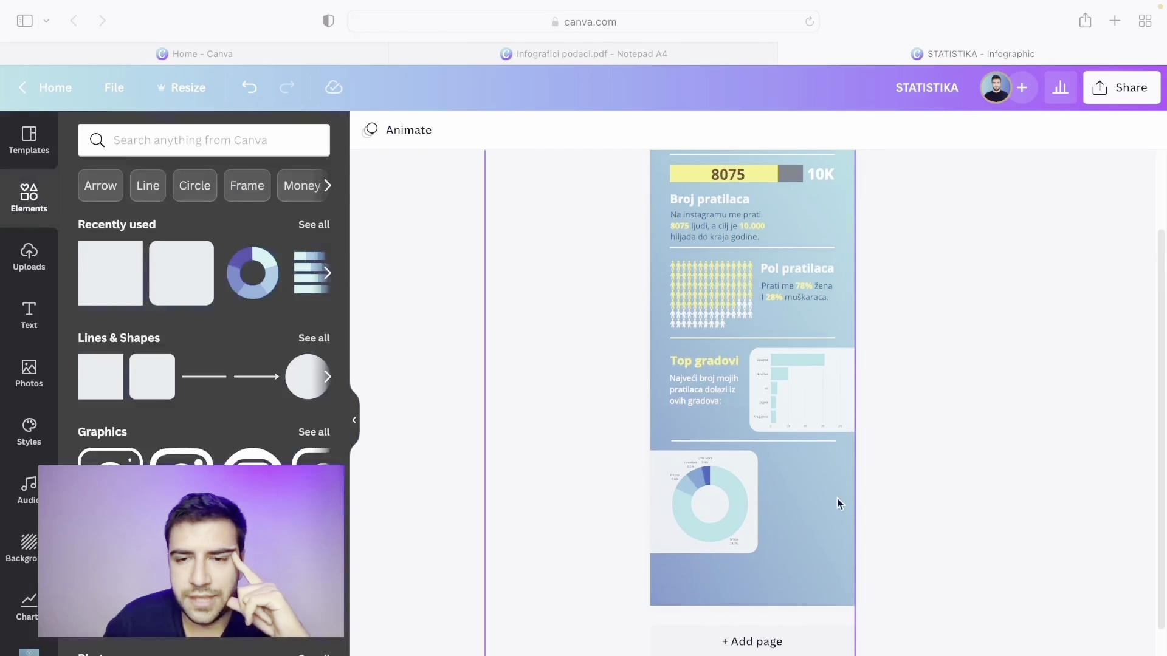
pyautogui.scroll(5, 837, 498)
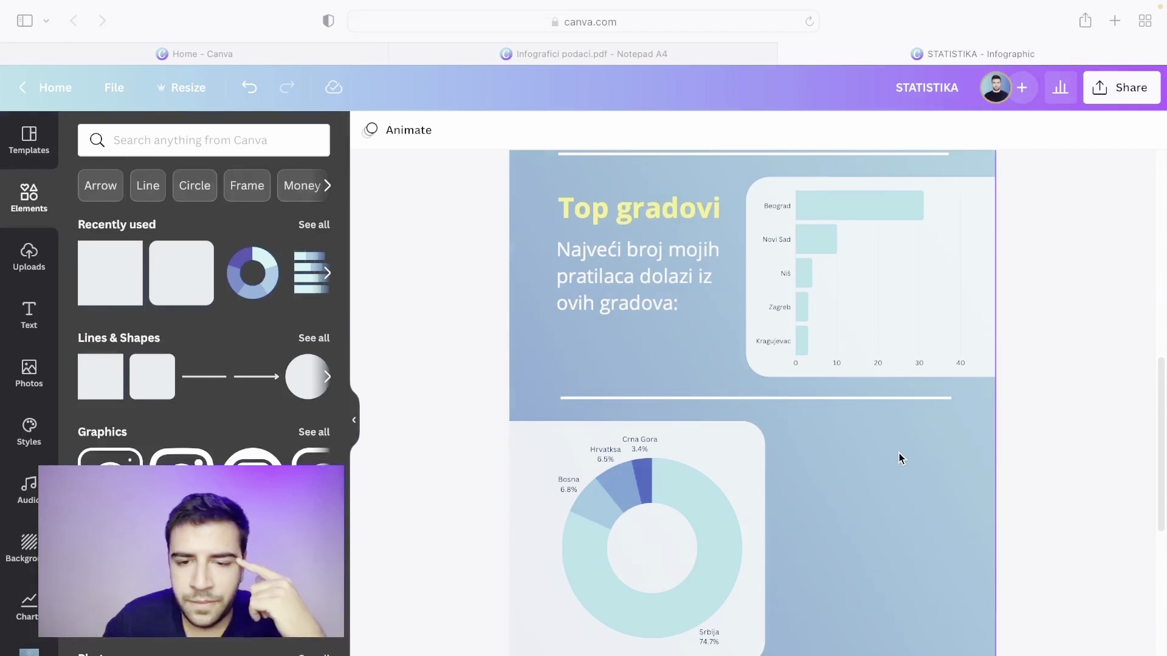
# Duplicate the "Top gradovi" heading, place the copy beside the donut chart and change its text to "Top države"
pyautogui.rightClick(630, 194)
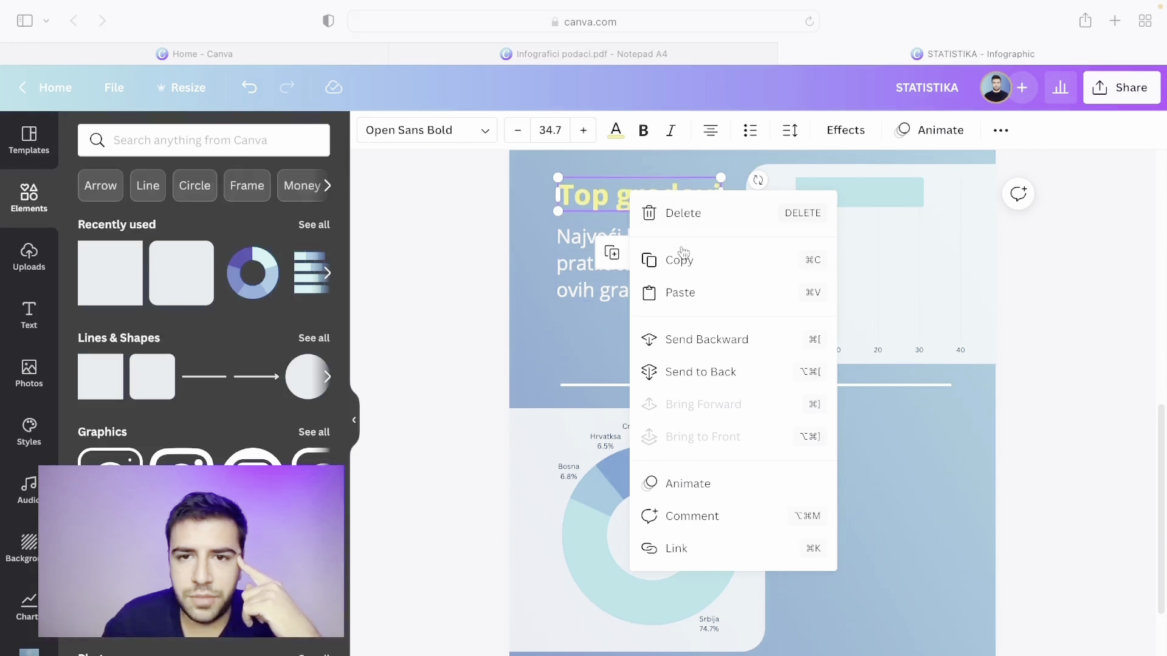
pyautogui.click(680, 261)
pyautogui.press('super+v')
pyautogui.moveTo(664, 201); pyautogui.dragTo(885, 442)
pyautogui.doubleClick(885, 442)
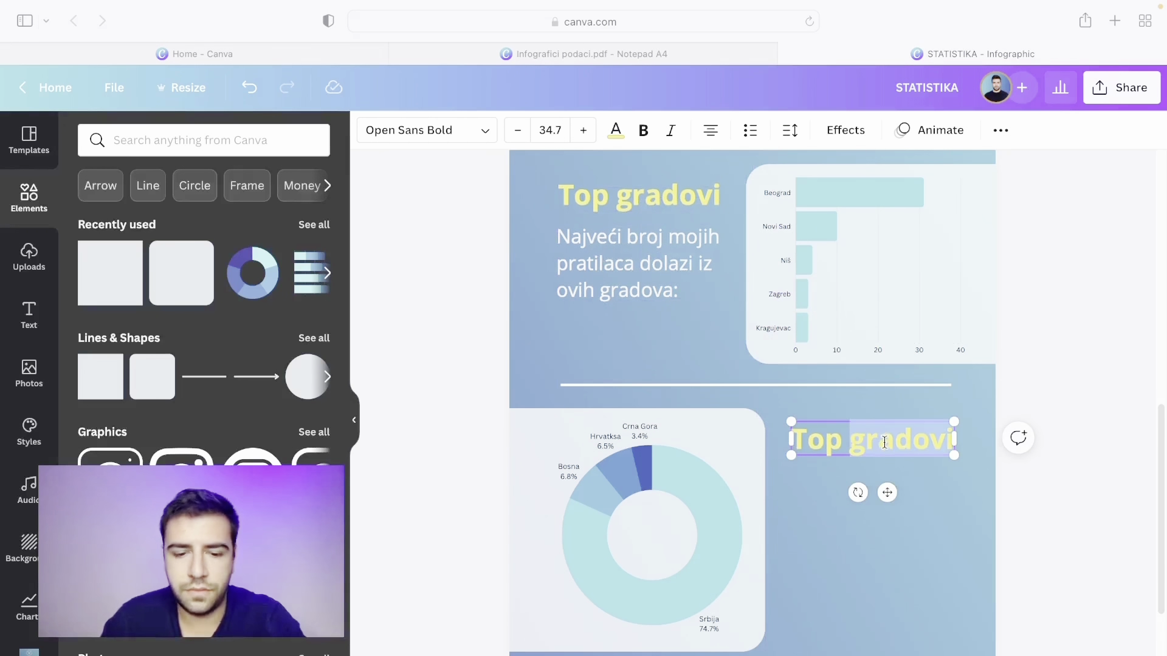
pyautogui.write('države')
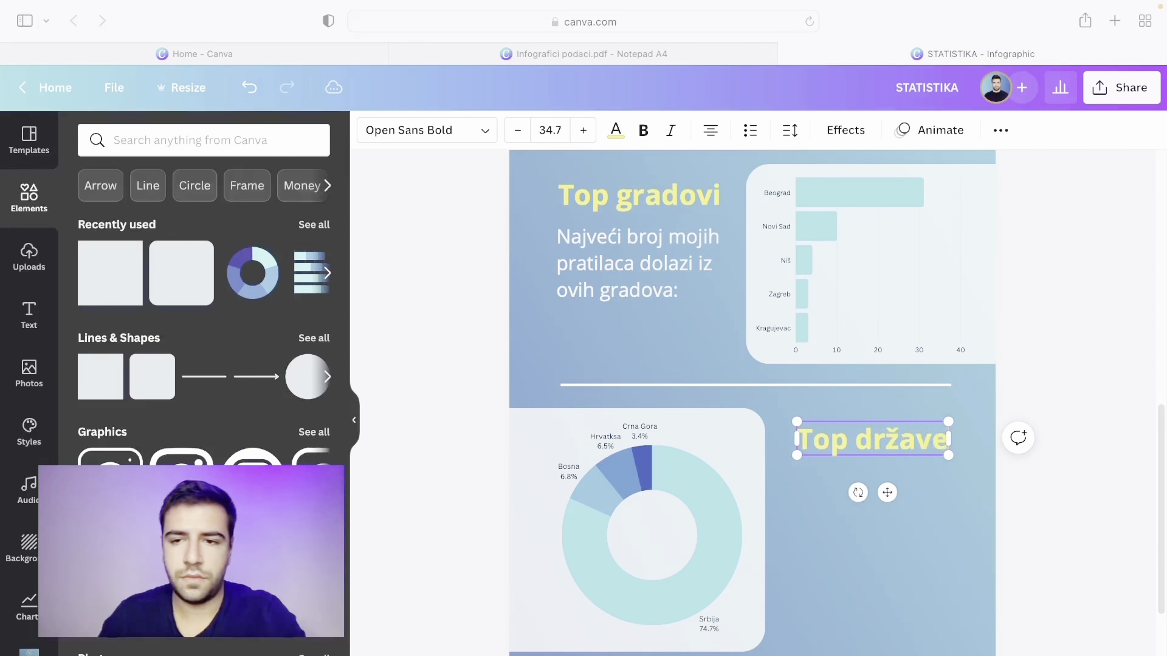
pyautogui.click(1123, 401)
# Copy the description paragraph under "Top gradovi" and place the duplicate below the "Top države" heading
pyautogui.scroll(15, 563, 268)
pyautogui.scroll(-12, 620, 403)
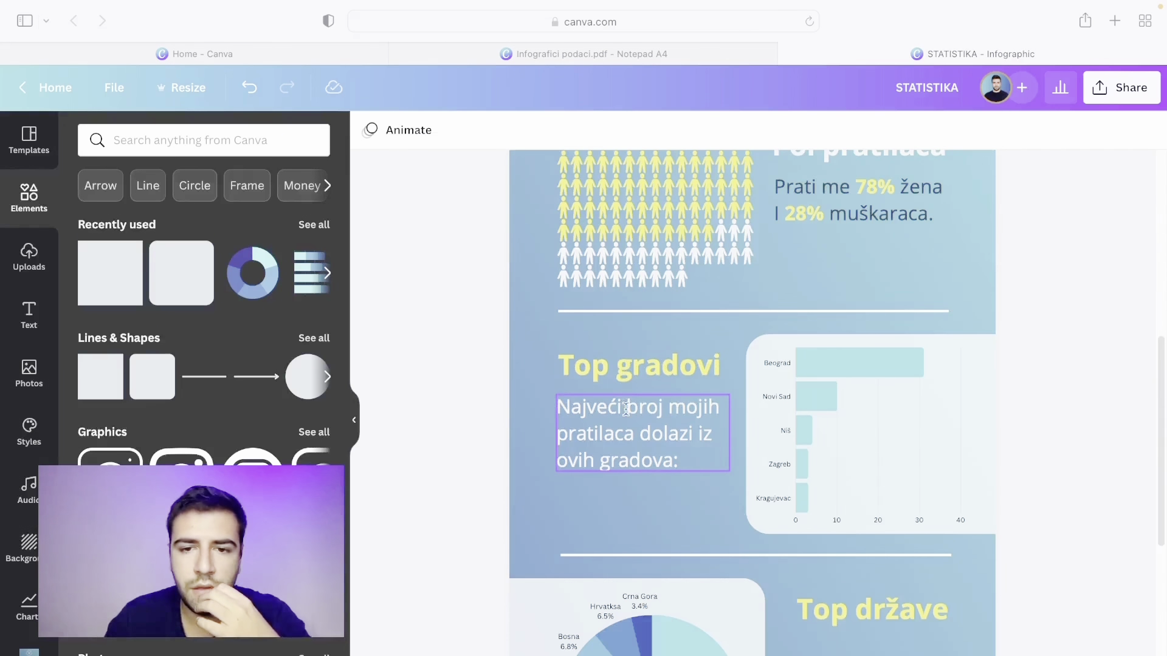
pyautogui.rightClick(626, 409)
pyautogui.press('Escape')
pyautogui.scroll(-2, 851, 601)
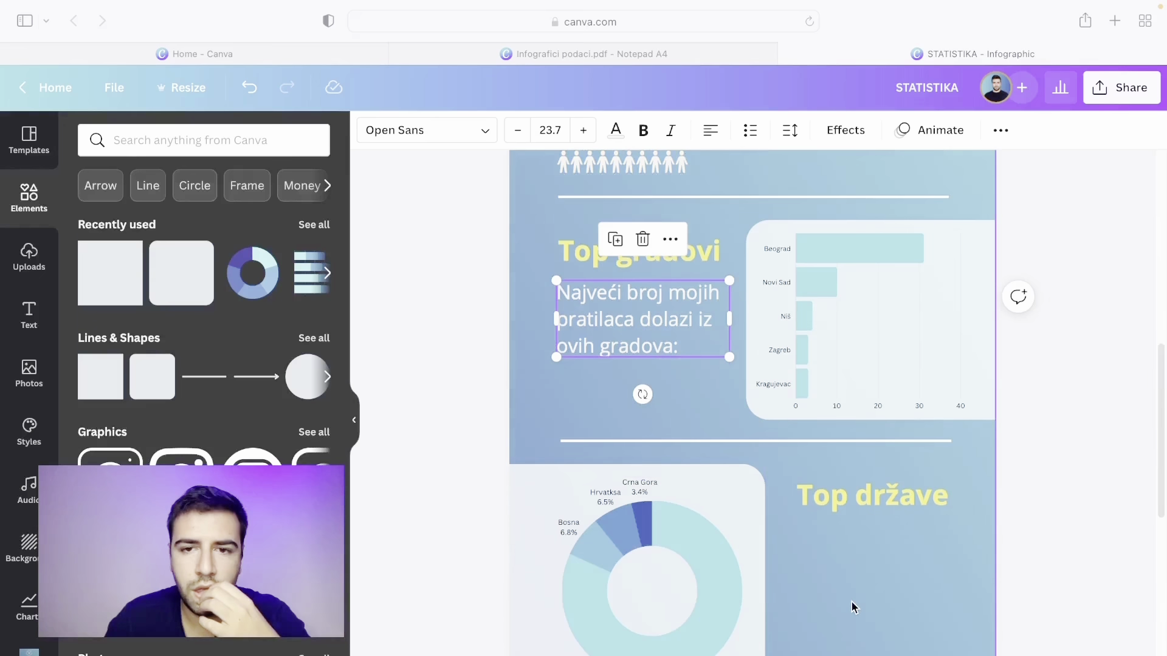
pyautogui.scroll(-1, 851, 602)
pyautogui.click(841, 570)
pyautogui.hotkey('ctrl', 'v')
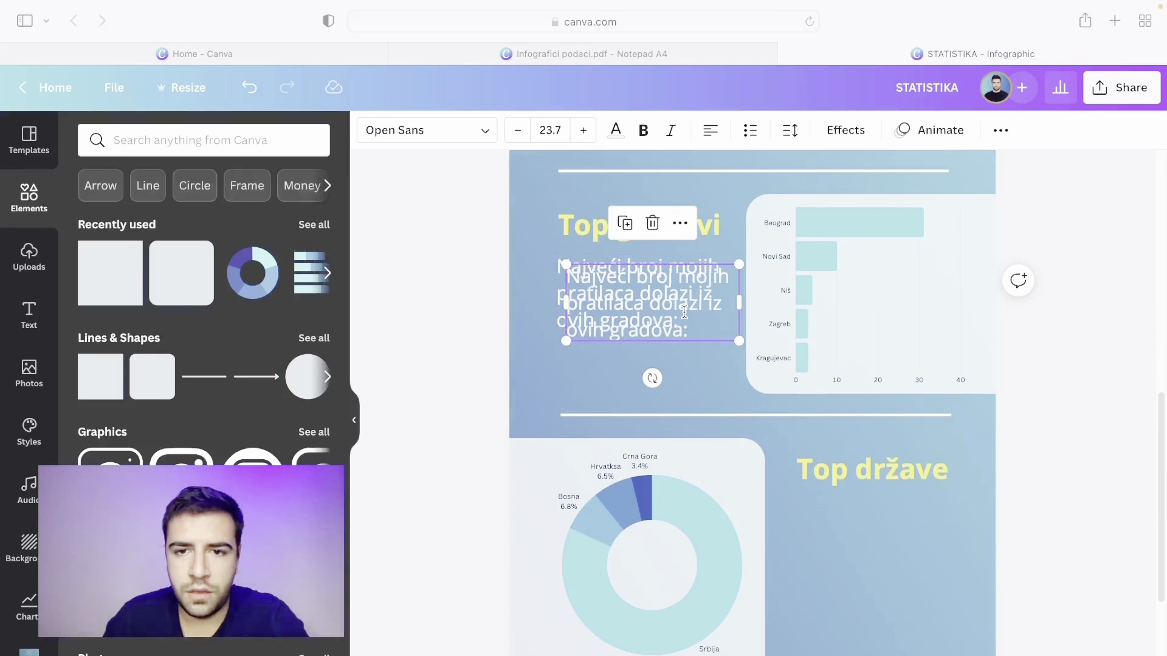
pyautogui.moveTo(684, 312); pyautogui.dragTo(910, 558)
# Edit the copied paragraph to read "Najveći broj mojih pratilaca na Instagramu dolazi iz sledećih država:"
pyautogui.click(904, 549)
pyautogui.scroll(-4, 889, 557)
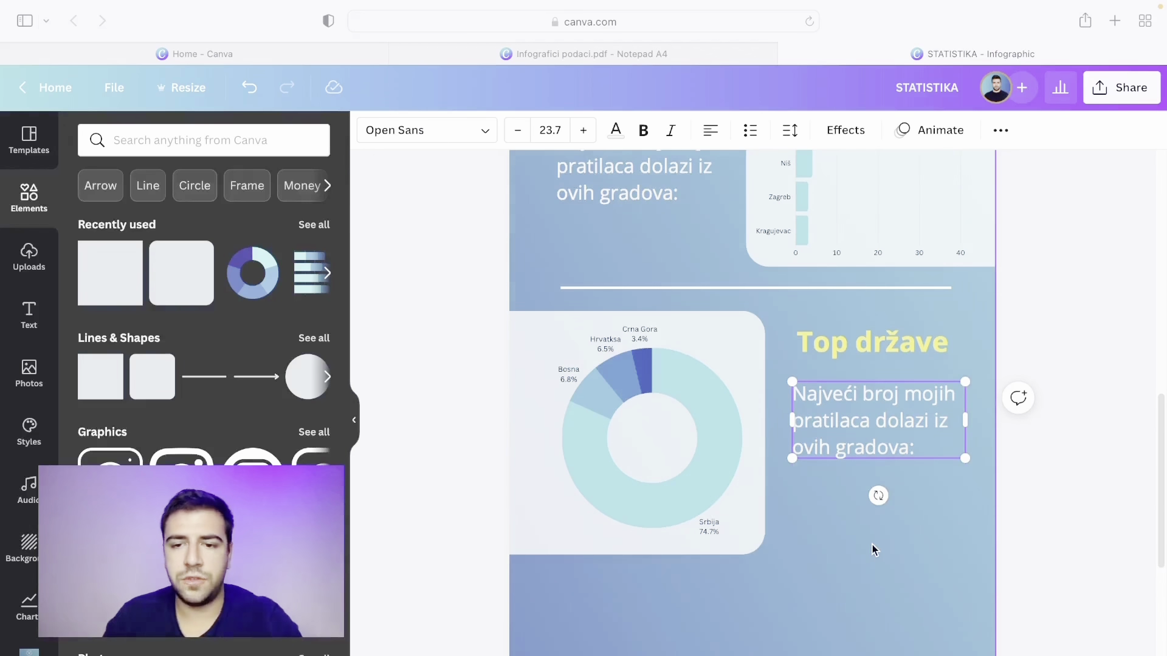
pyautogui.scroll(1, 875, 547)
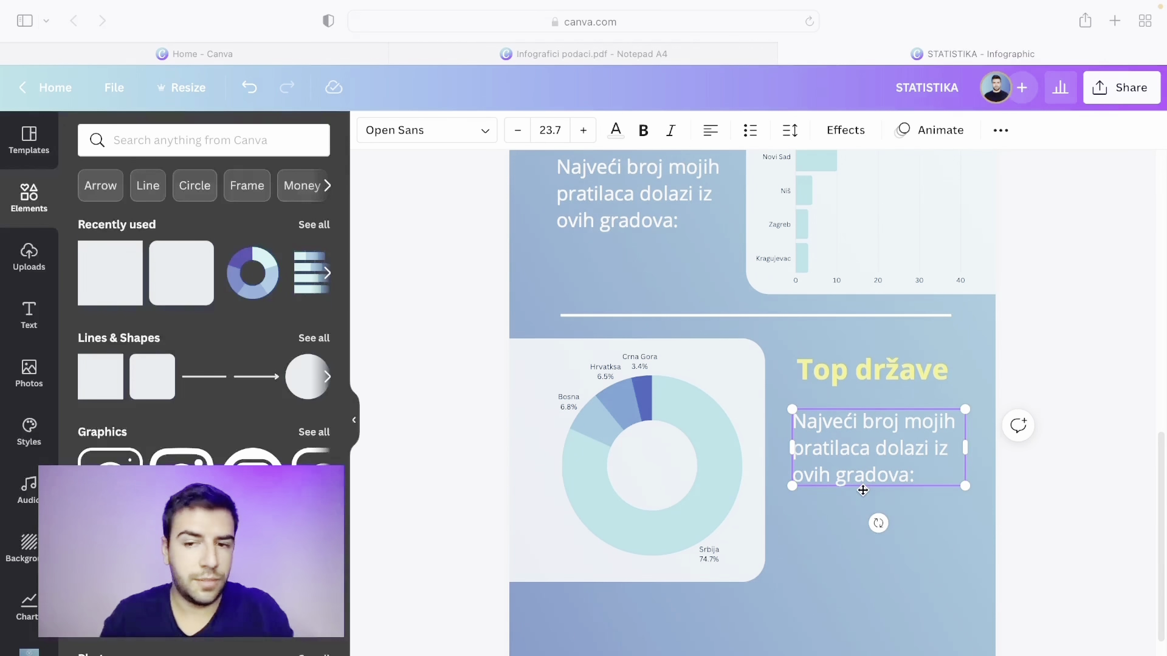
pyautogui.write('na Instagr')
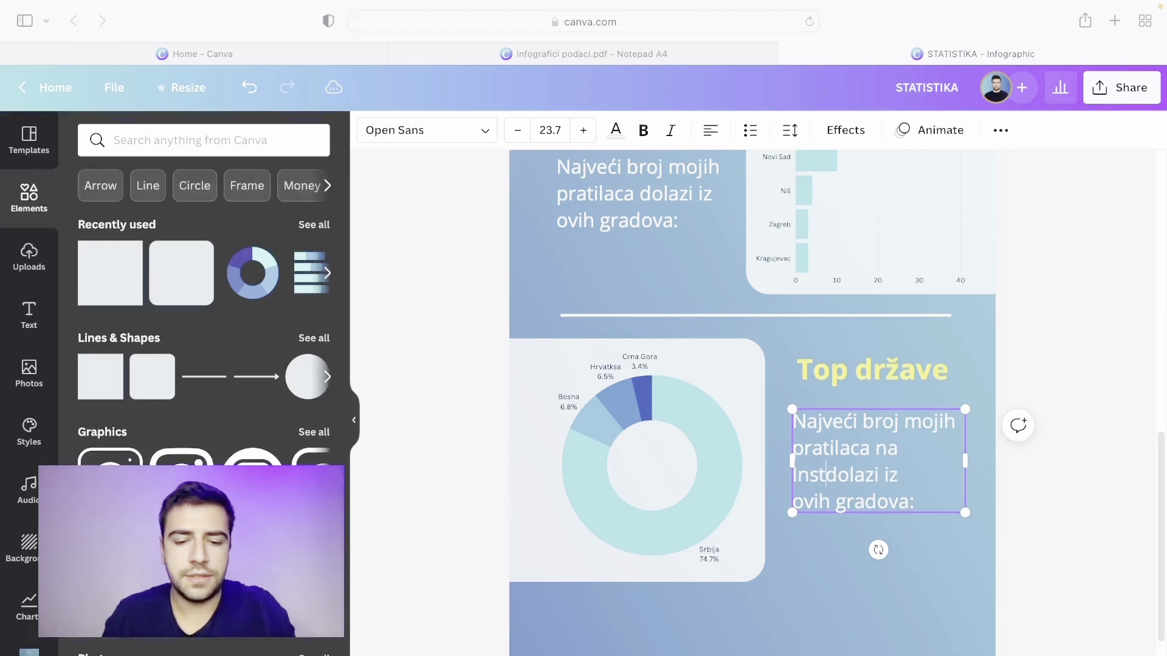
pyautogui.write('amu')
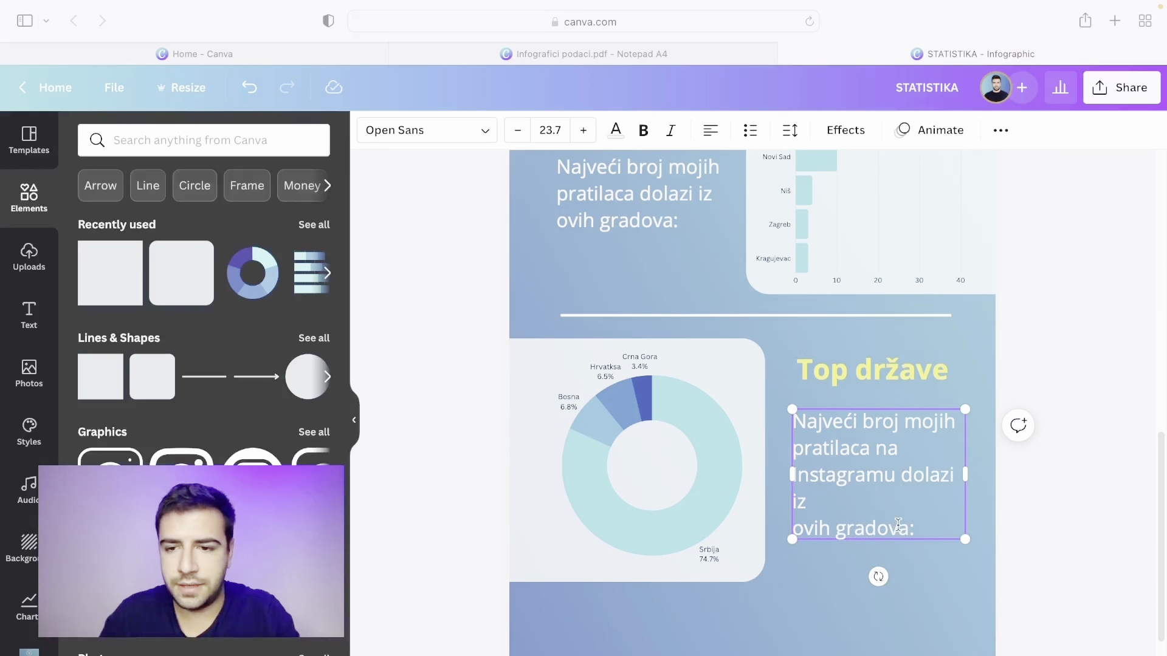
pyautogui.moveTo(909, 530); pyautogui.dragTo(788, 538)
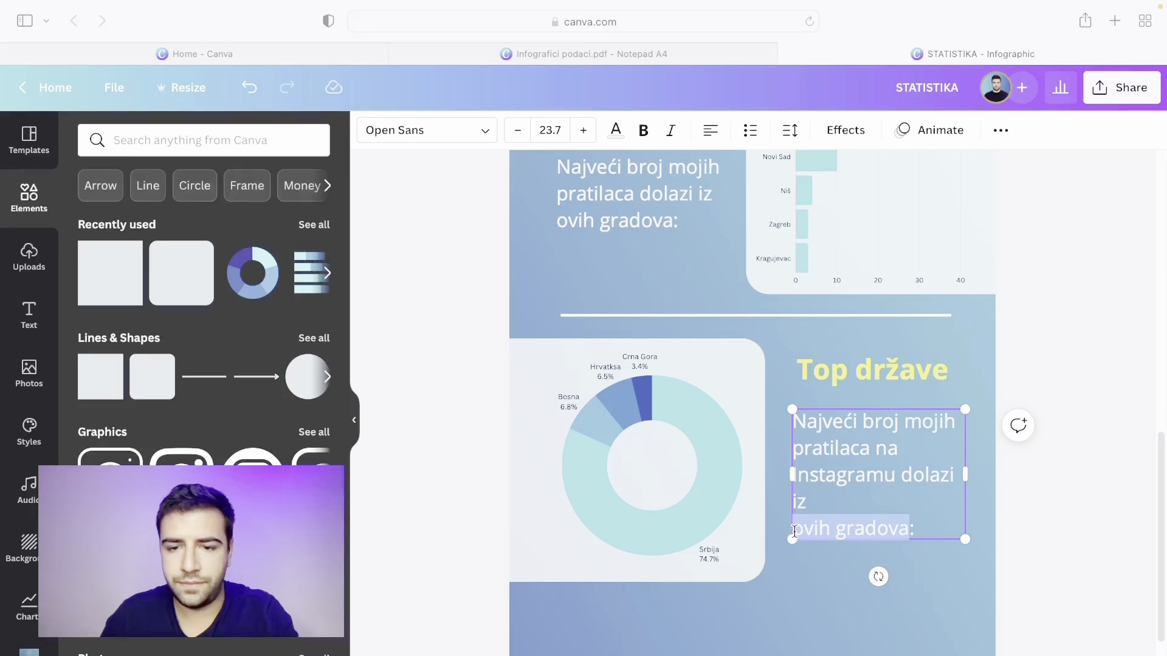
pyautogui.write('sledeć')
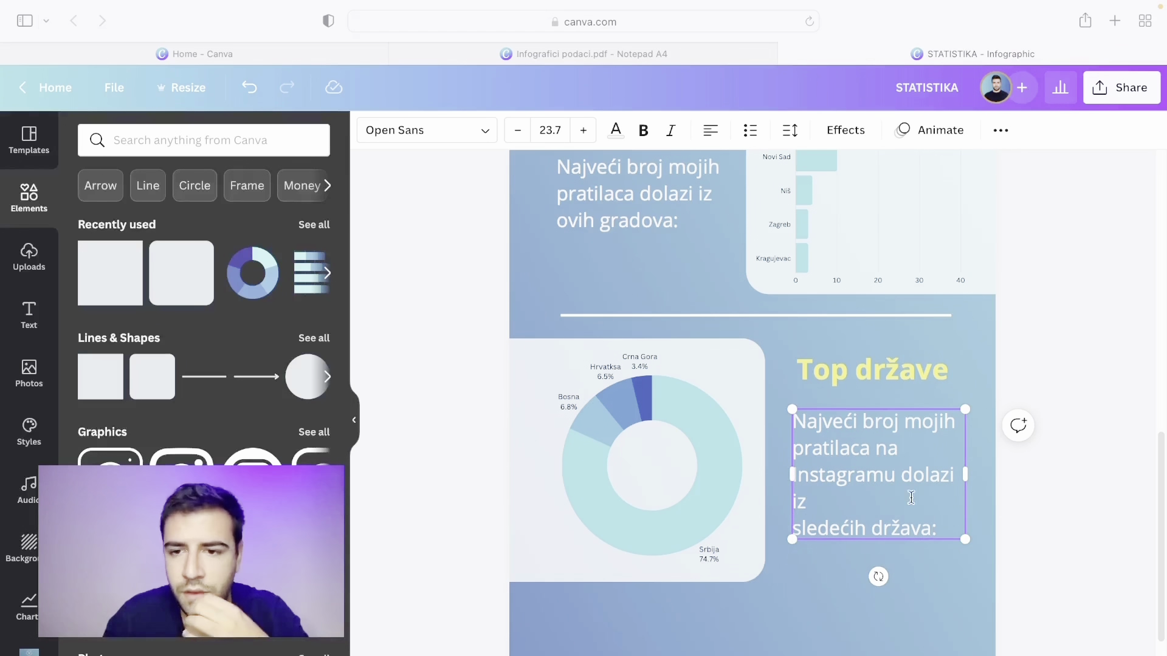
# Widen the paragraph's text box slightly and fix the line breaks so its last line reads "iz sledećih država:"
pyautogui.moveTo(971, 481)
pyautogui.mouseDown()
pyautogui.moveTo(1012, 480)
pyautogui.moveTo(970, 477)
pyautogui.moveTo(980, 480)
pyautogui.mouseUp()
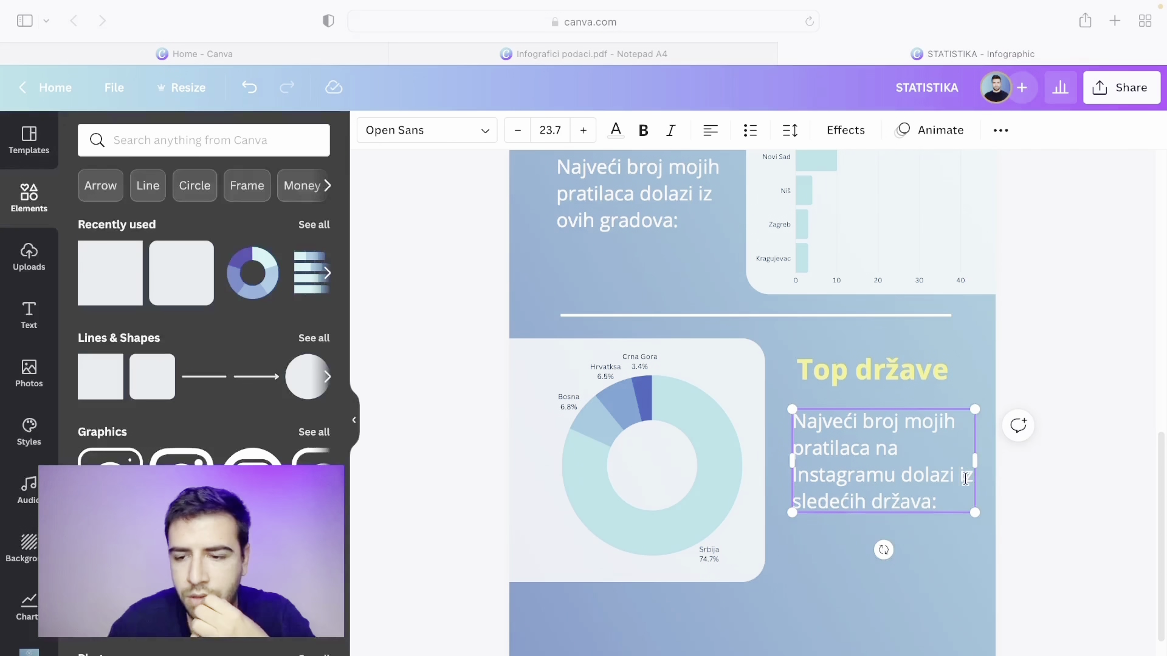
pyautogui.click(966, 479)
pyautogui.press('Return')
pyautogui.doubleClick(796, 528)
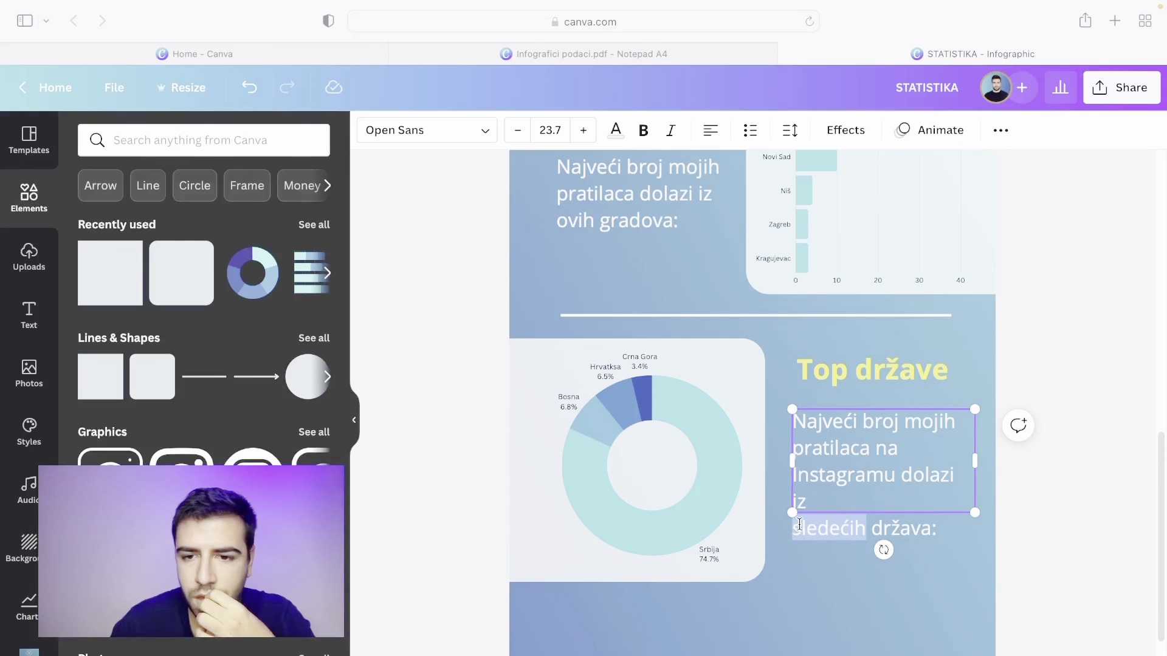
pyautogui.click(815, 500)
pyautogui.press('Return')
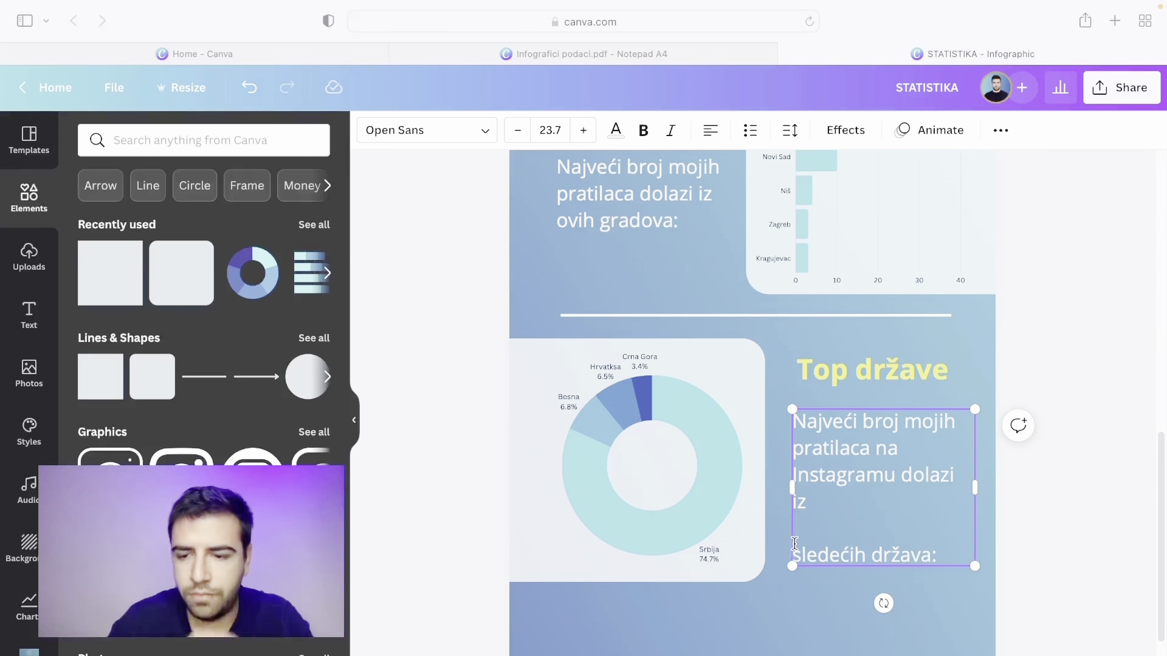
pyautogui.press('BackSpace')
pyautogui.press('BackSpace')
pyautogui.press('Escape')
pyautogui.press('Escape')
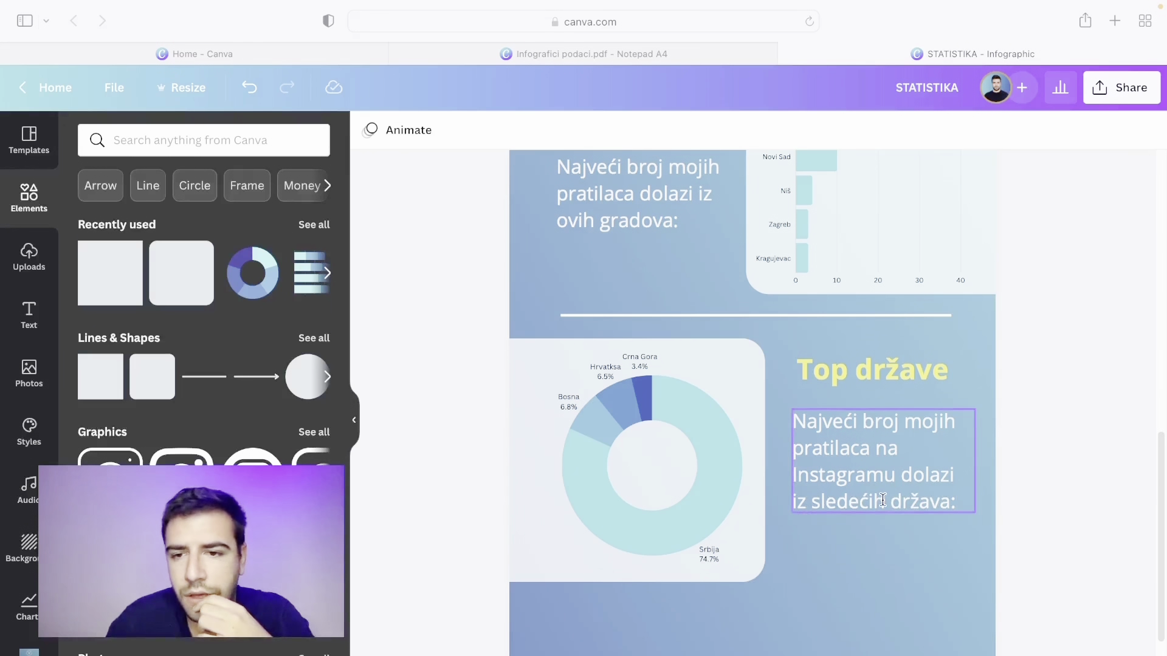
# Move the paragraph up closer to the "Top države" heading and align the heading with the paragraph's left edge
pyautogui.moveTo(883, 500); pyautogui.dragTo(884, 483)
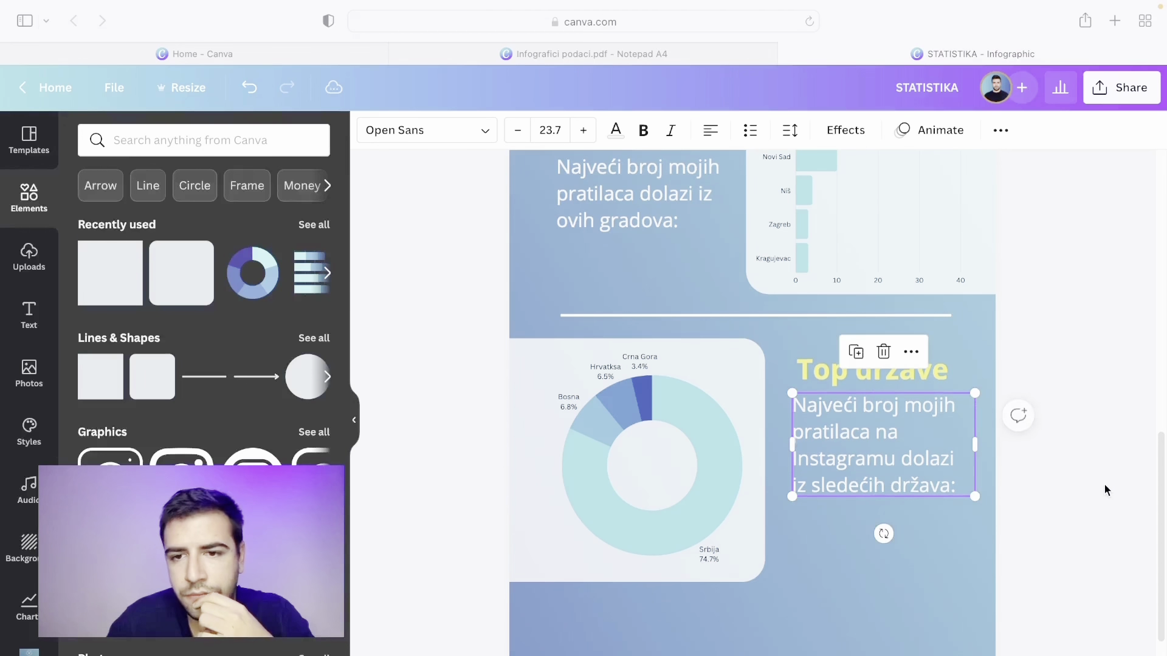
pyautogui.click(878, 382)
pyautogui.click(990, 485)
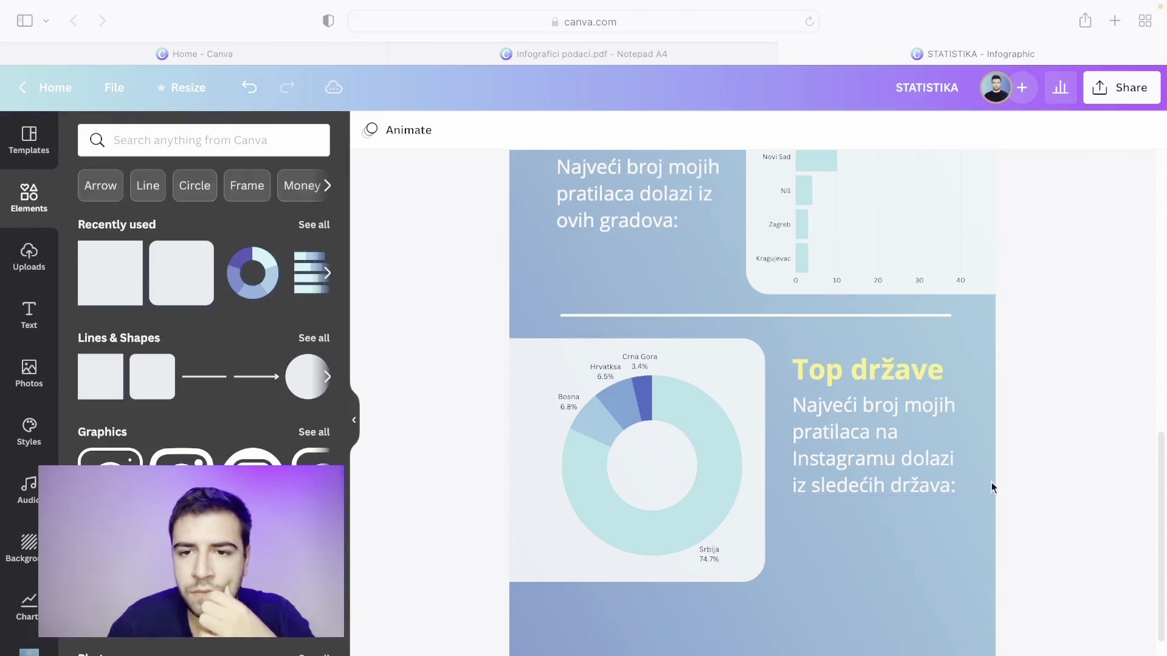
# Add a light turquoise square and stretch it into a footer band across the full width of the page's bottom edge
pyautogui.scroll(-3, 902, 495)
pyautogui.scroll(10, 900, 493)
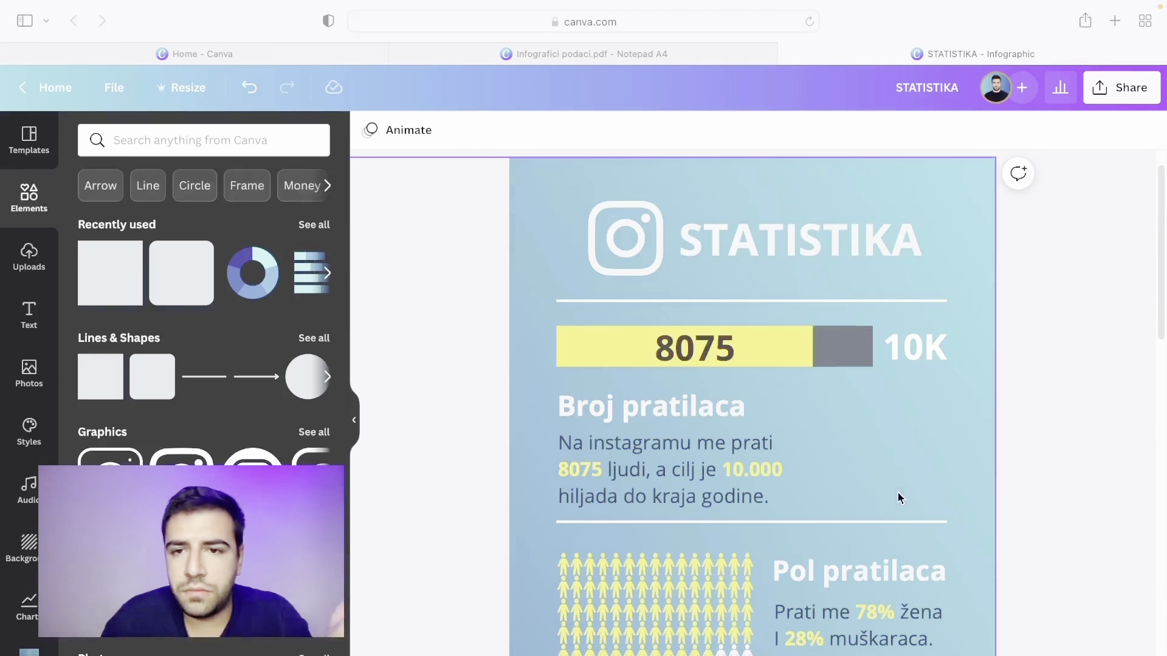
pyautogui.scroll(-10, 895, 523)
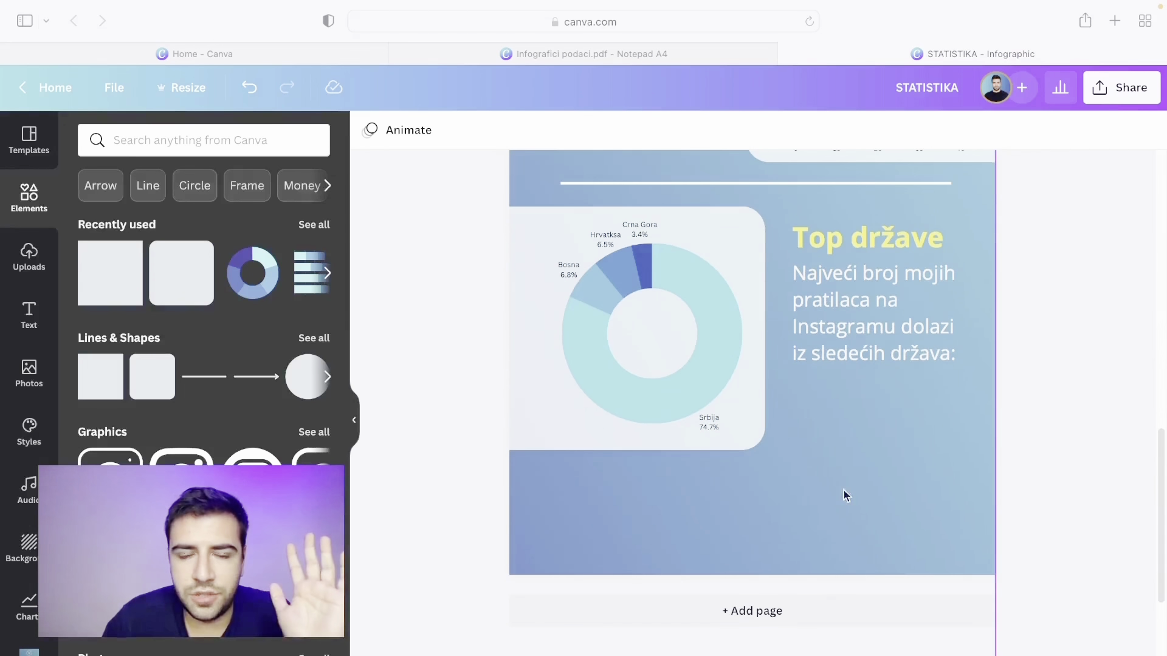
pyautogui.click(105, 286)
pyautogui.scroll(-4, 766, 311)
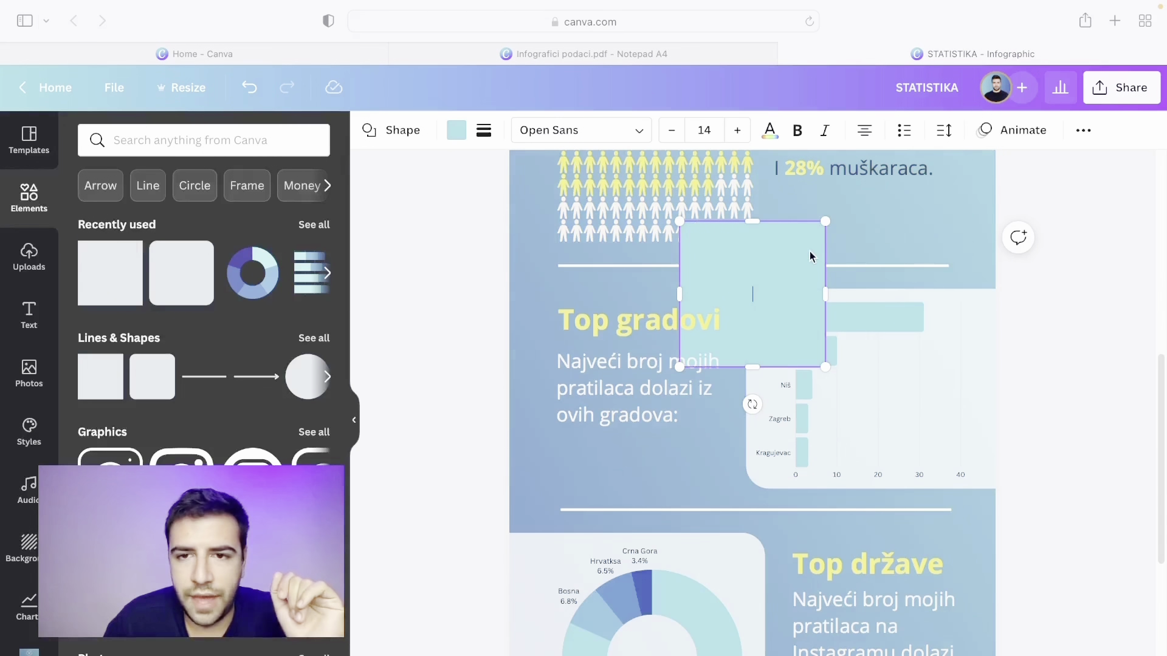
pyautogui.moveTo(751, 304); pyautogui.dragTo(769, 608)
pyautogui.scroll(-10, 763, 487)
pyautogui.moveTo(742, 338); pyautogui.dragTo(559, 549)
pyautogui.moveTo(626, 574); pyautogui.dragTo(1109, 572)
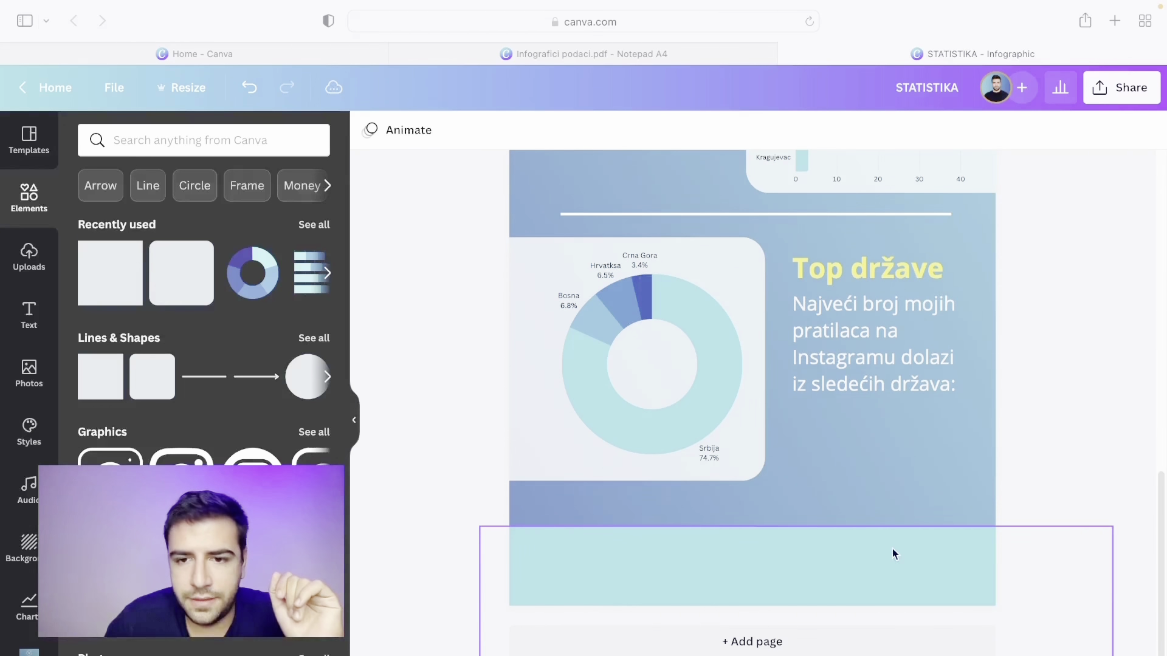
pyautogui.moveTo(896, 553); pyautogui.dragTo(863, 555)
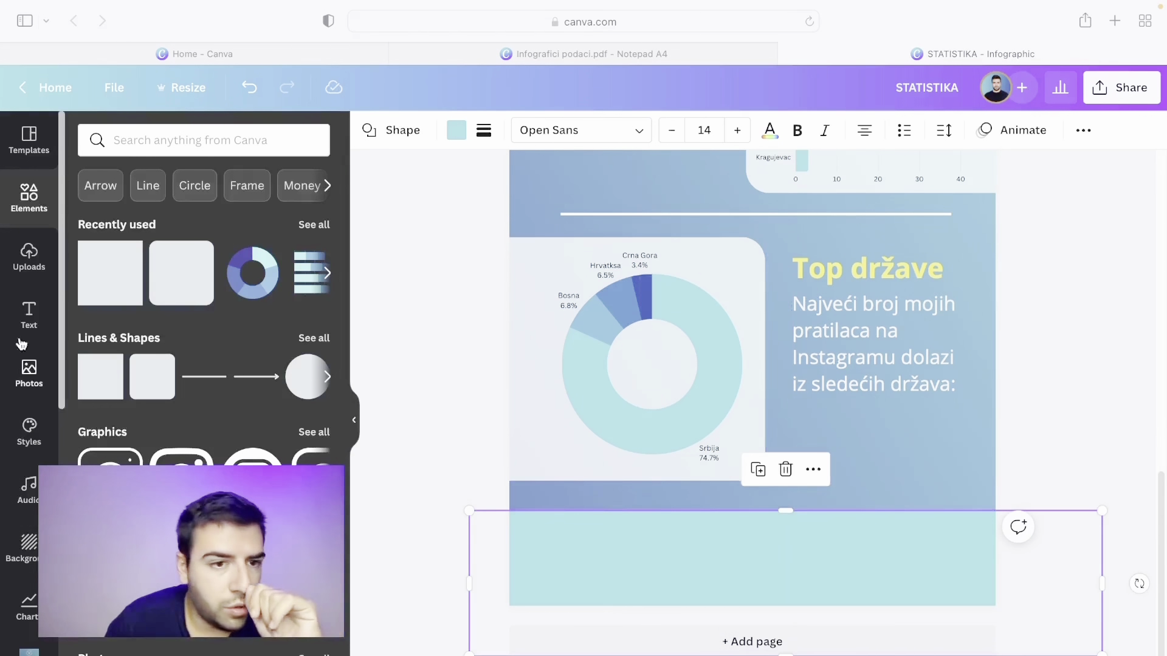
# Insert the white cup logo from the saved logos, shrink it to about 293 × 293 and centre it on the footer band
pyautogui.scroll(-5, 15, 425)
pyautogui.scroll(-6, 12, 471)
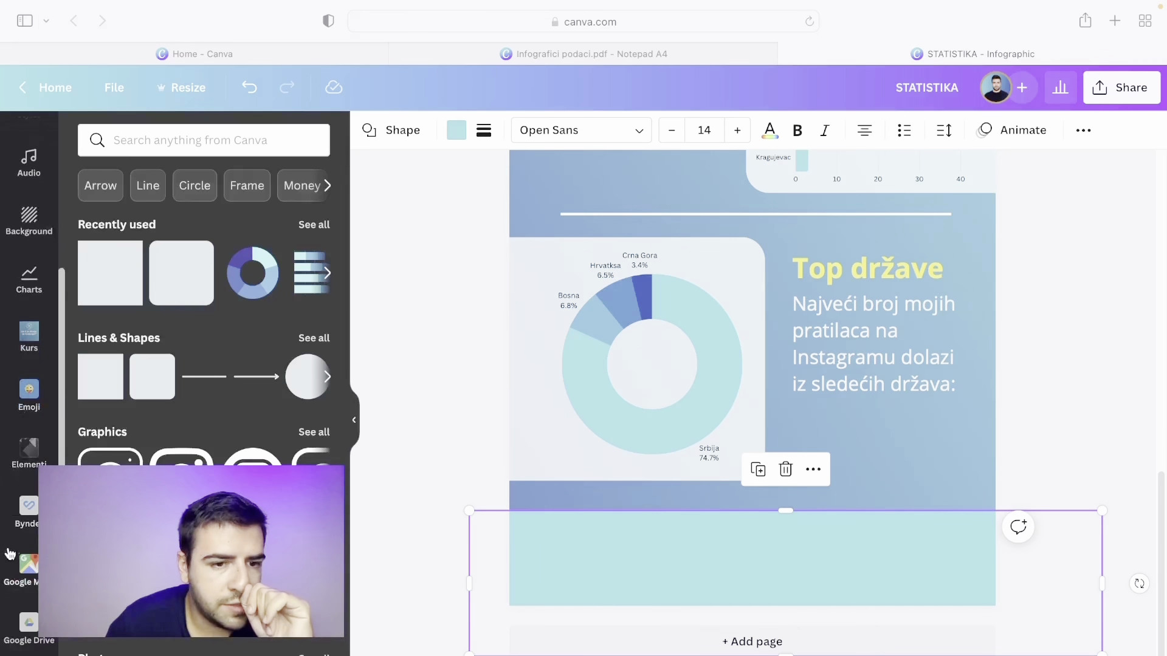
pyautogui.click(28, 582)
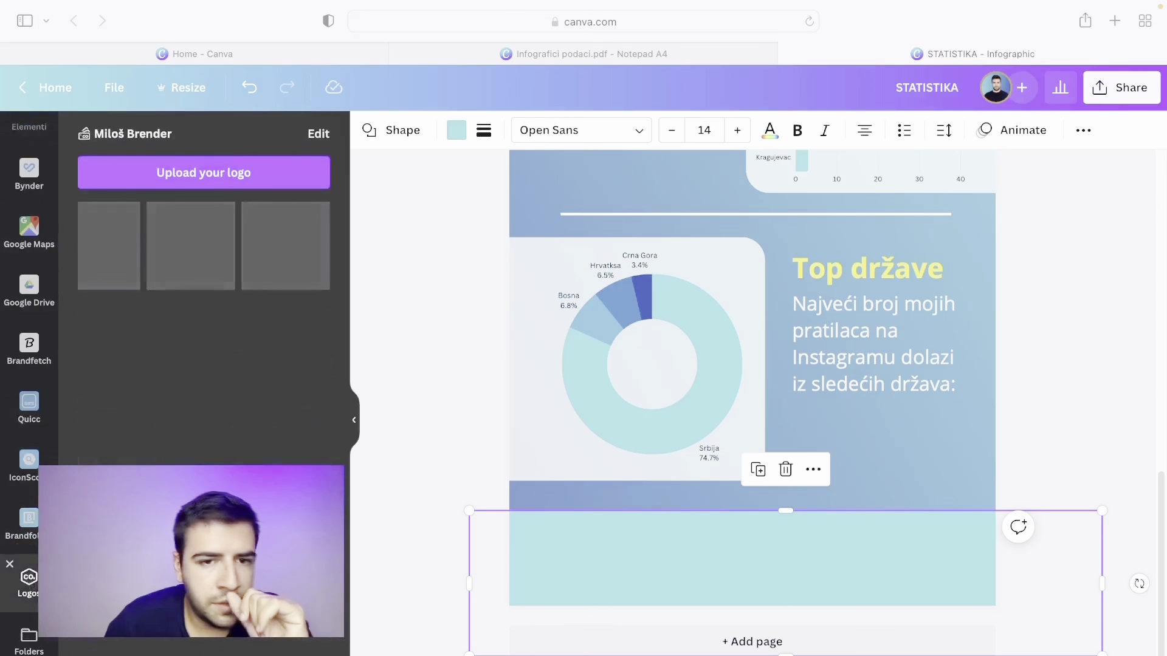
pyautogui.click(182, 249)
pyautogui.scroll(2, 667, 328)
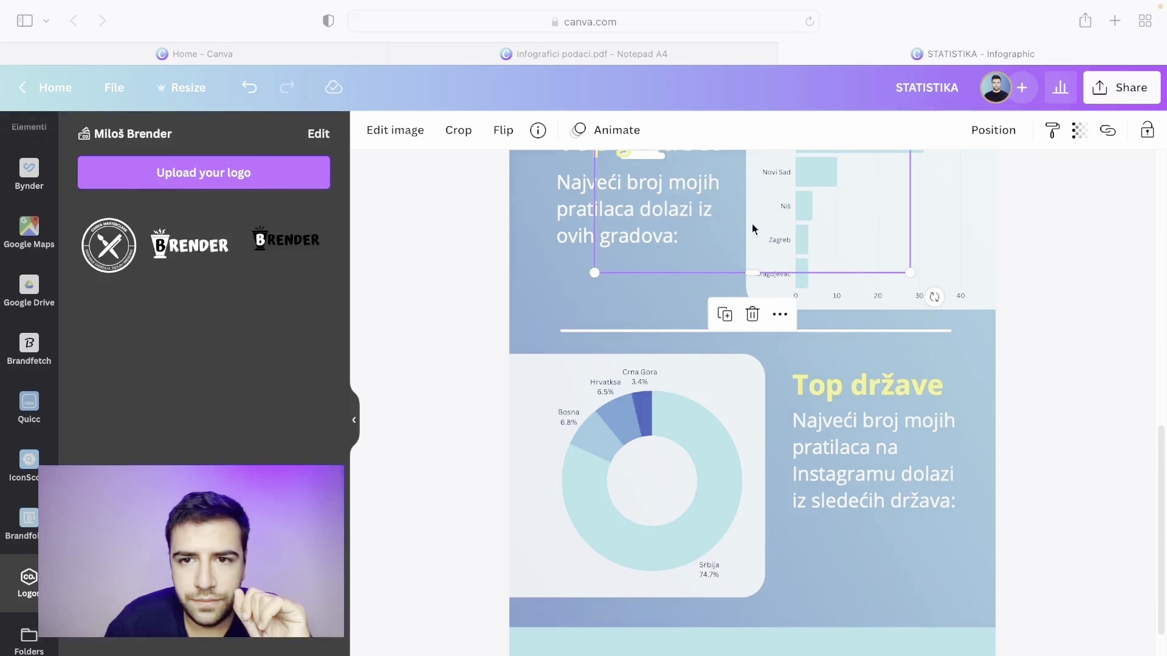
pyautogui.moveTo(754, 231); pyautogui.dragTo(790, 653)
pyautogui.scroll(-2, 922, 340)
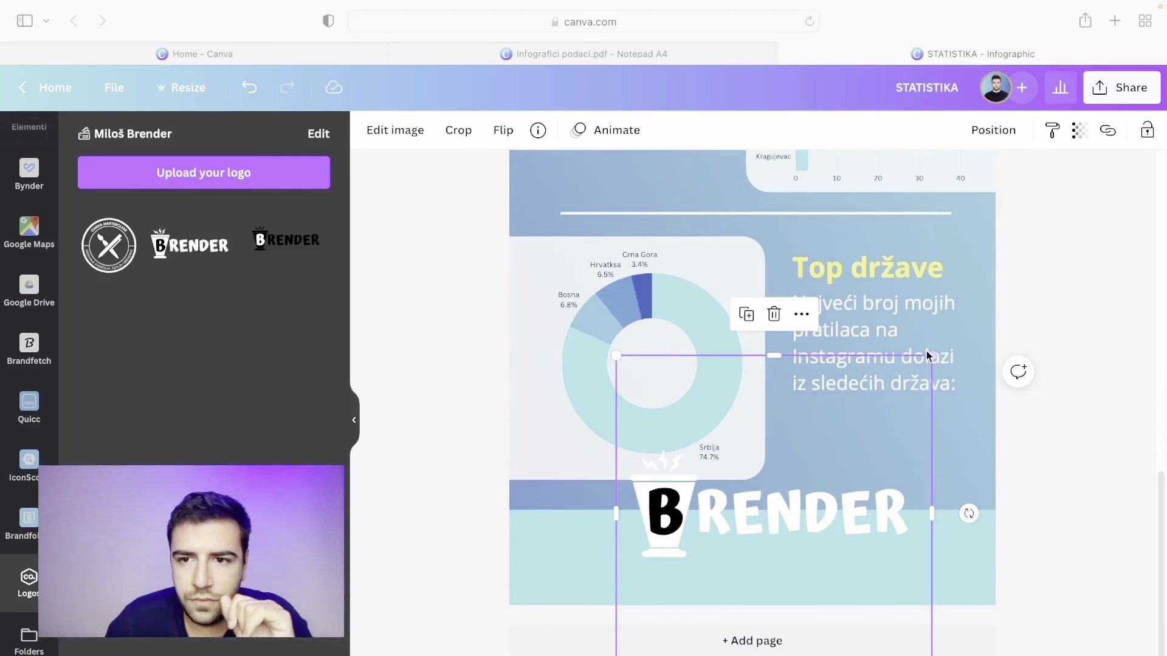
pyautogui.moveTo(932, 356); pyautogui.dragTo(794, 493)
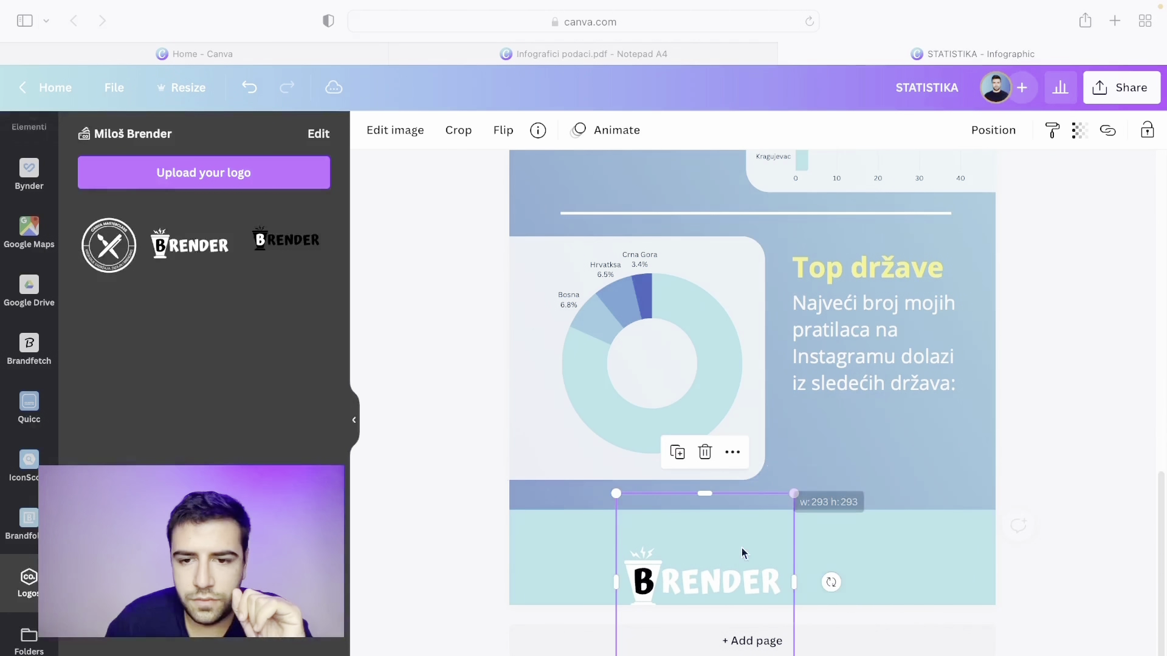
pyautogui.moveTo(738, 579); pyautogui.dragTo(797, 561)
pyautogui.moveTo(793, 561); pyautogui.dragTo(794, 562)
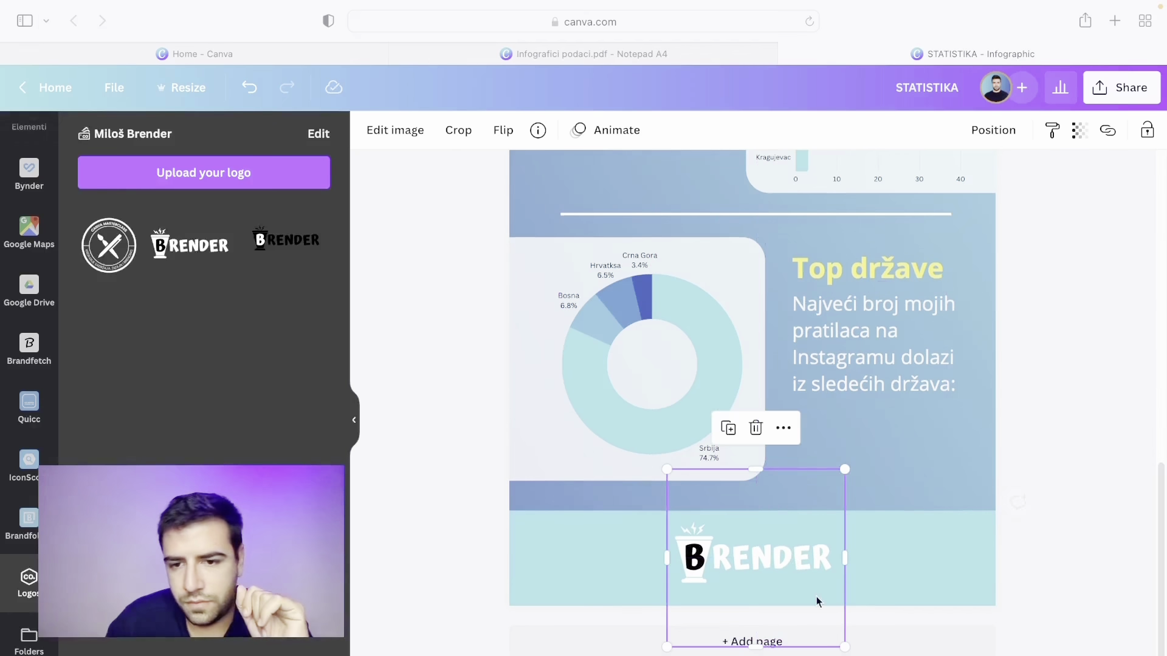
# Review the finished infographic full screen and compare it with the source data in Infografici podaci.pdf
pyautogui.scroll(-5, 994, 525)
pyautogui.scroll(5, 988, 524)
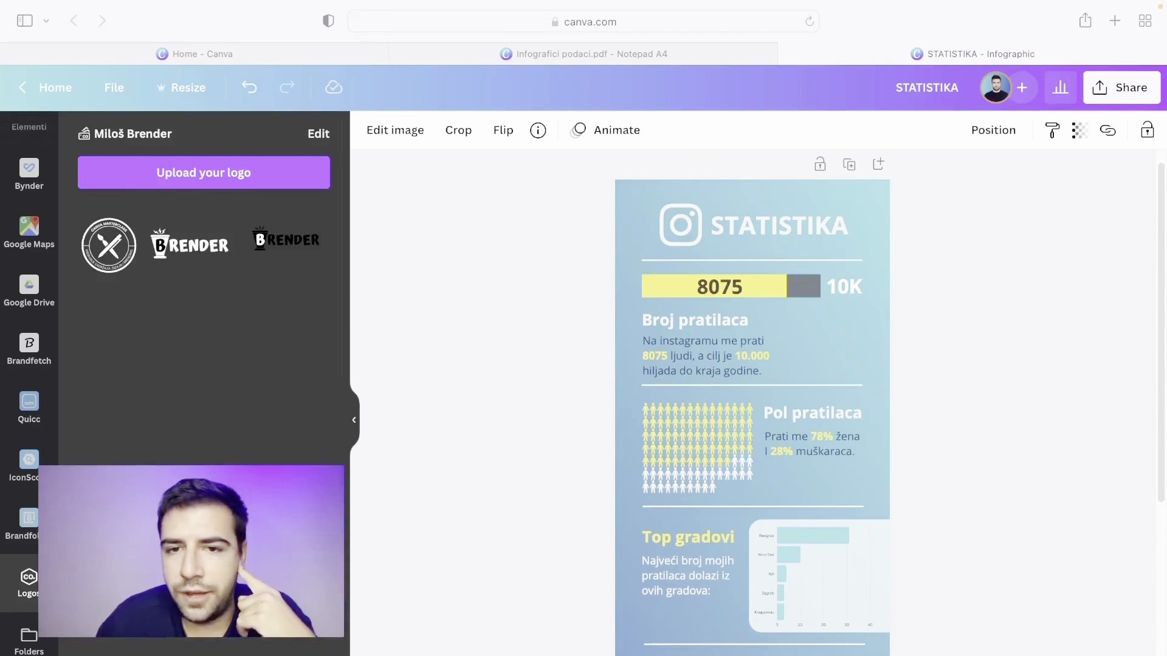
pyautogui.press('super+alt+p')
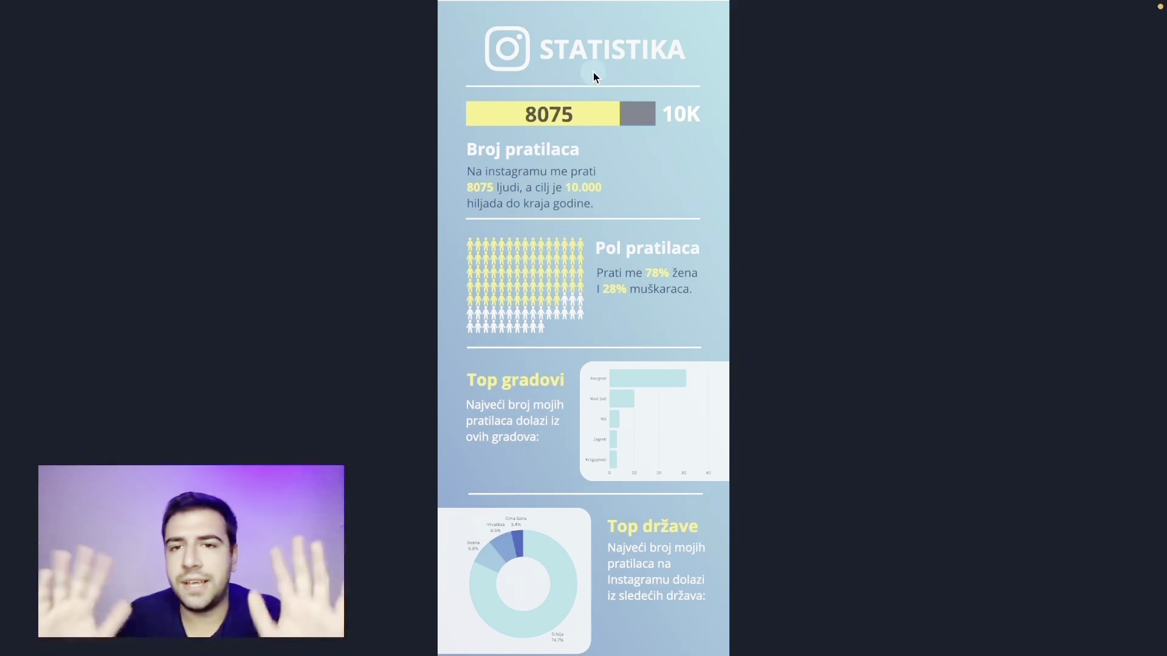
pyautogui.press('Escape')
pyautogui.click(571, 55)
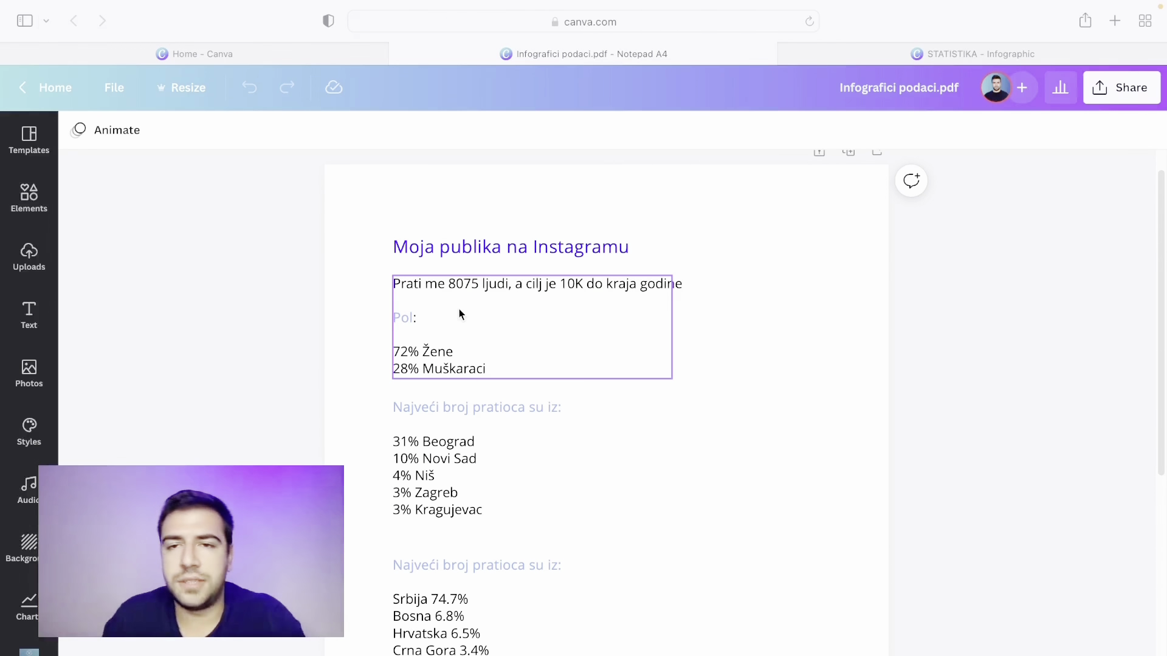
pyautogui.click(873, 58)
pyautogui.scroll(1, 832, 279)
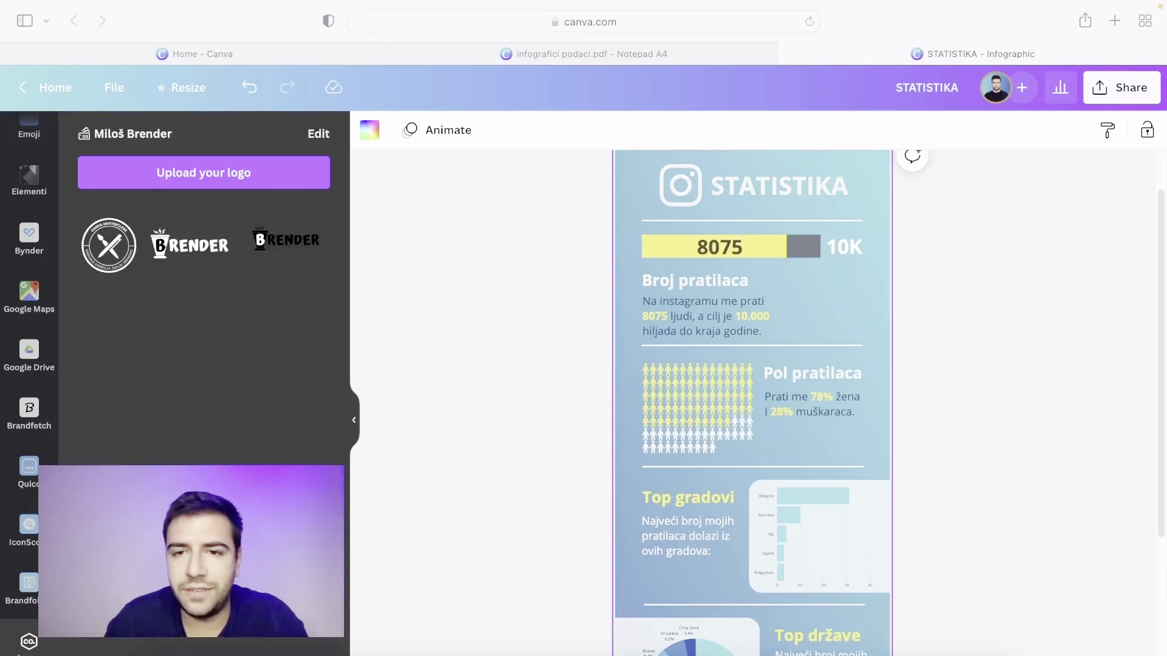
pyautogui.press('super+alt+p')
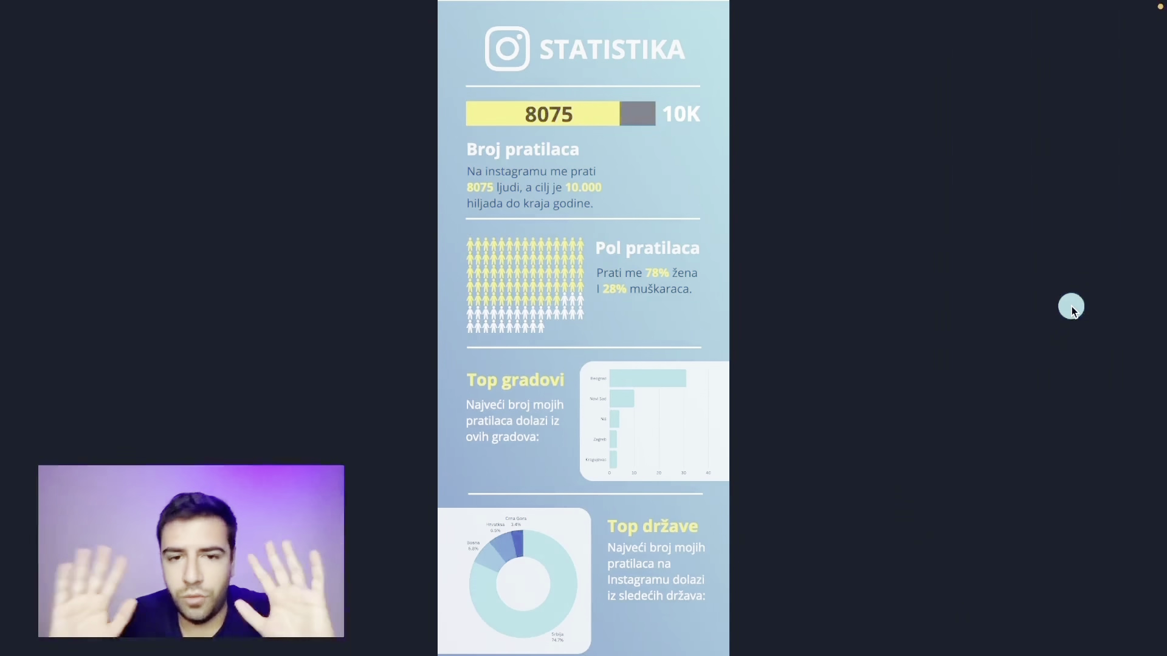